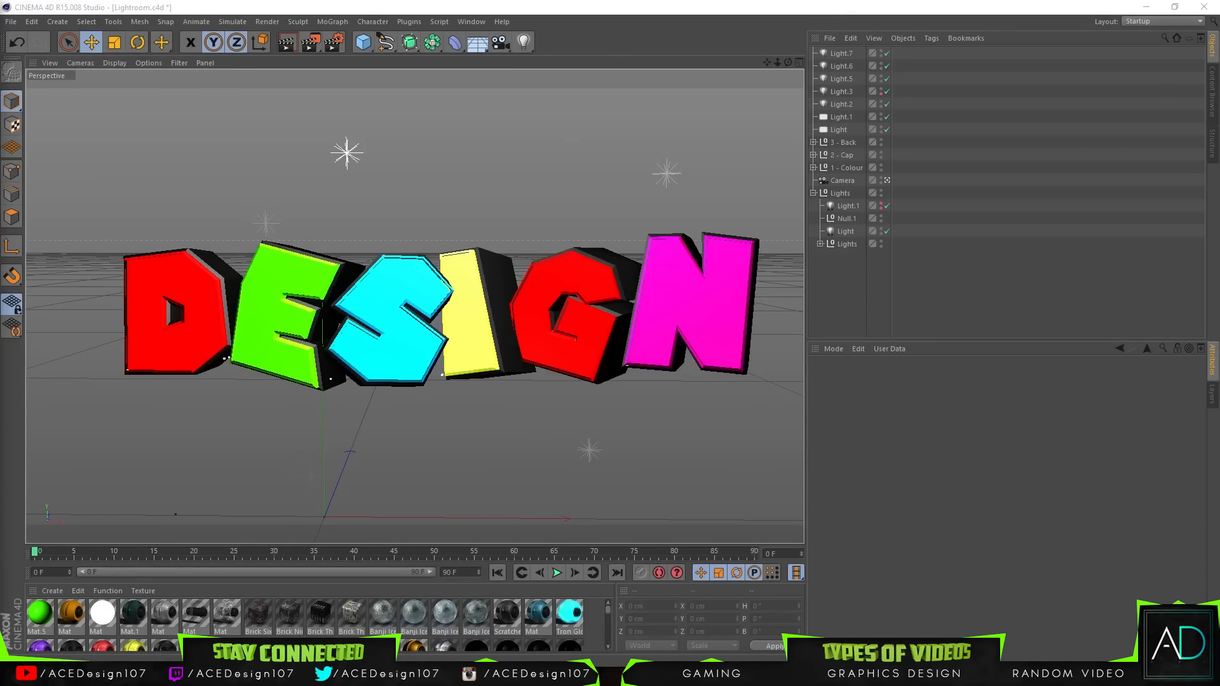
Step: Switch to Photoshop and expand the Layers group of the finished banner to inspect its layers
mouse_move(153, 673)
click(143, 623)
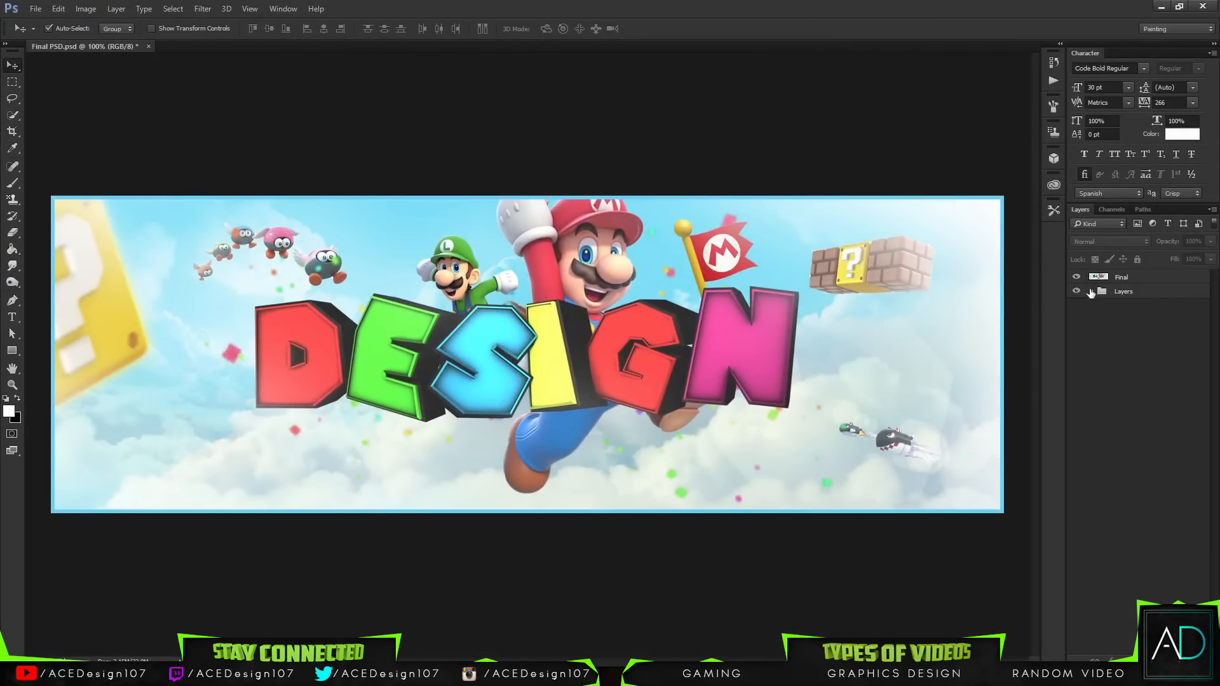
click(1091, 292)
click(1092, 296)
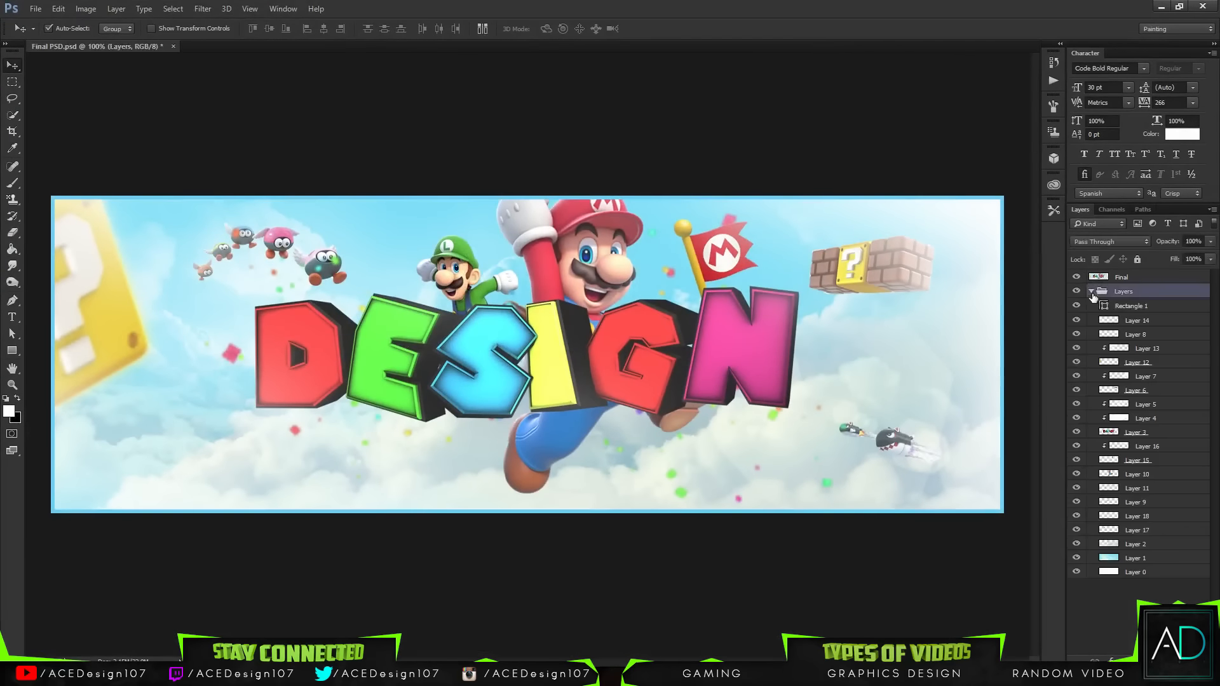
click(1091, 293)
click(1092, 292)
Step: Open the file browser and look through the project's Assets folder
click(36, 8)
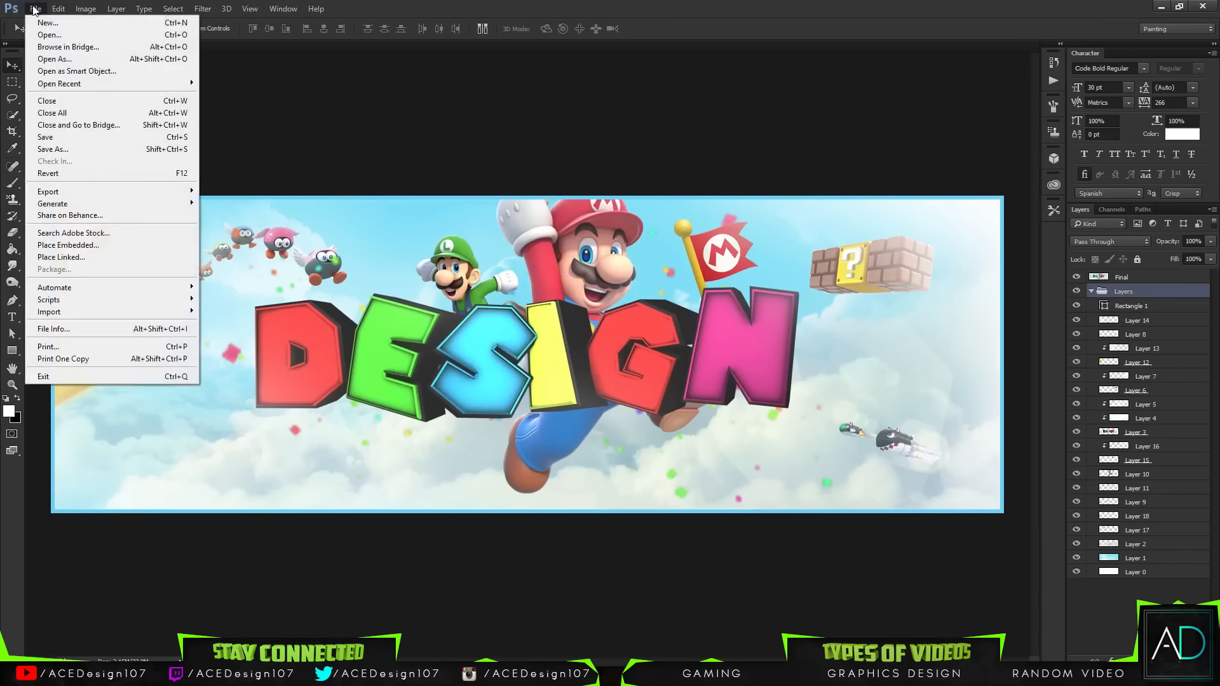
click(45, 34)
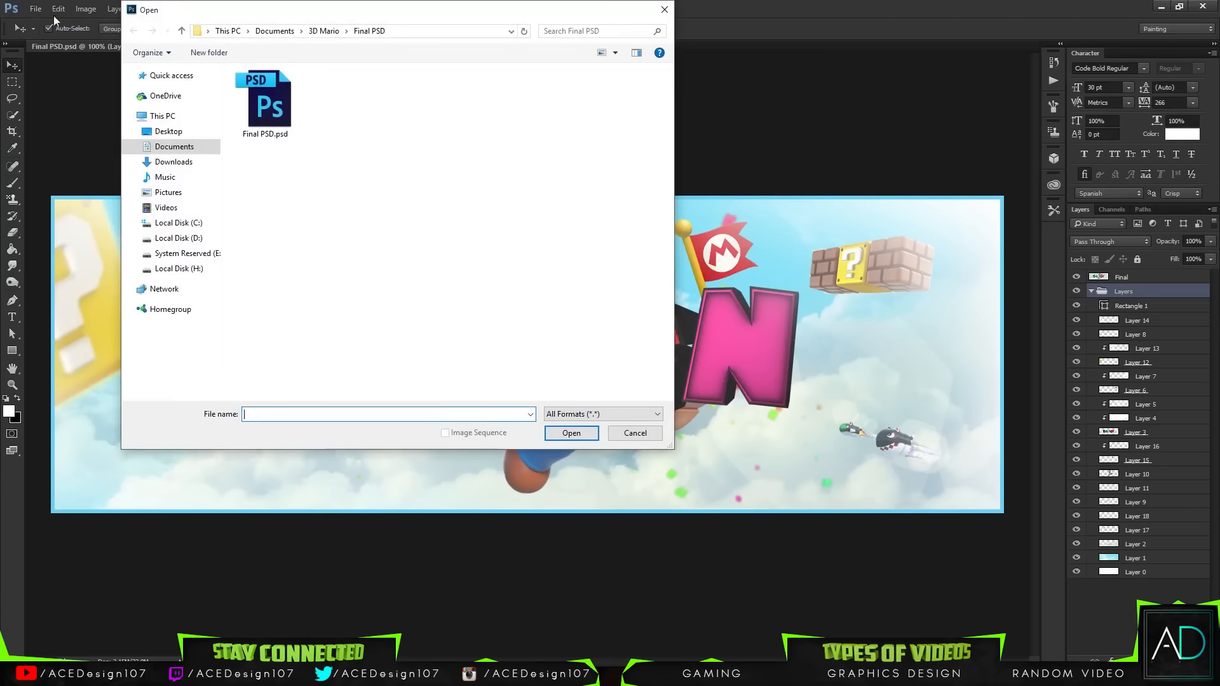
click(324, 31)
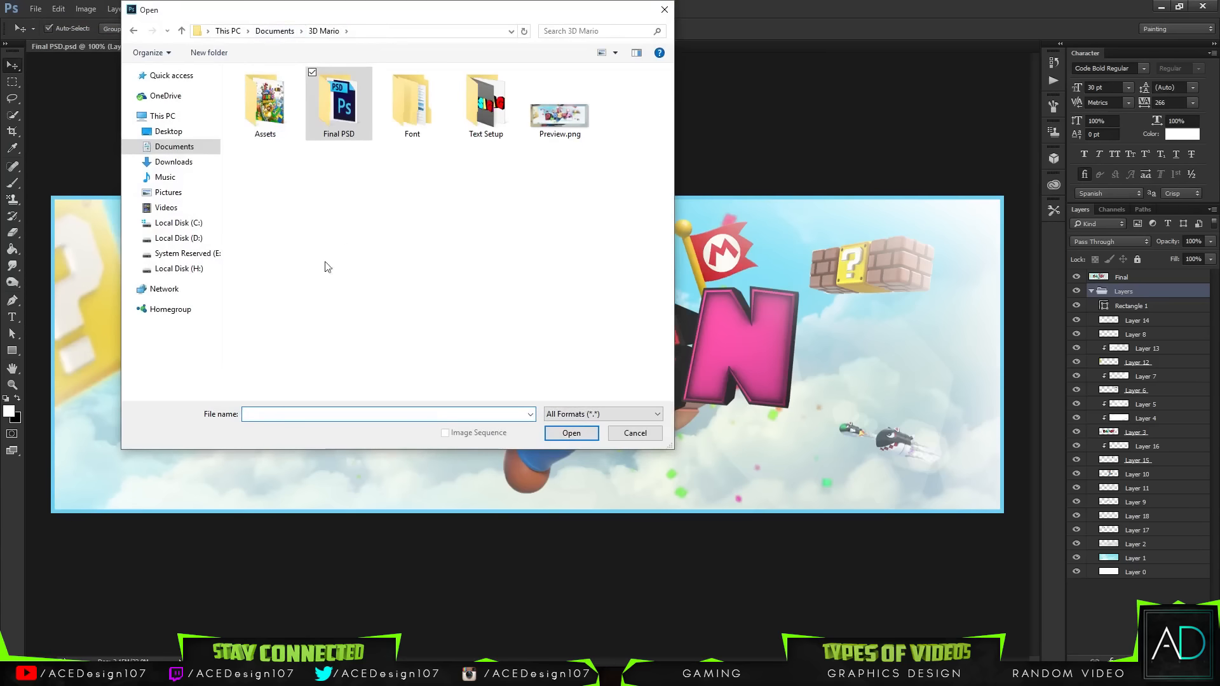
double_click(270, 123)
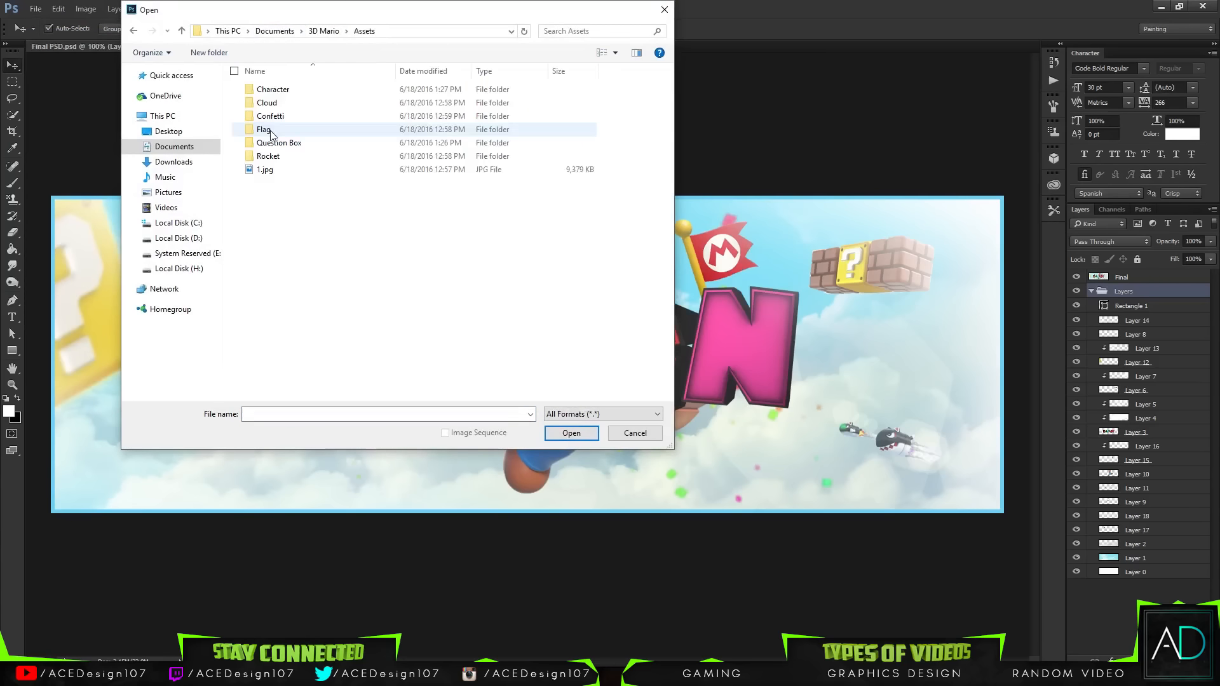
drag(285, 227, 278, 98)
click(326, 236)
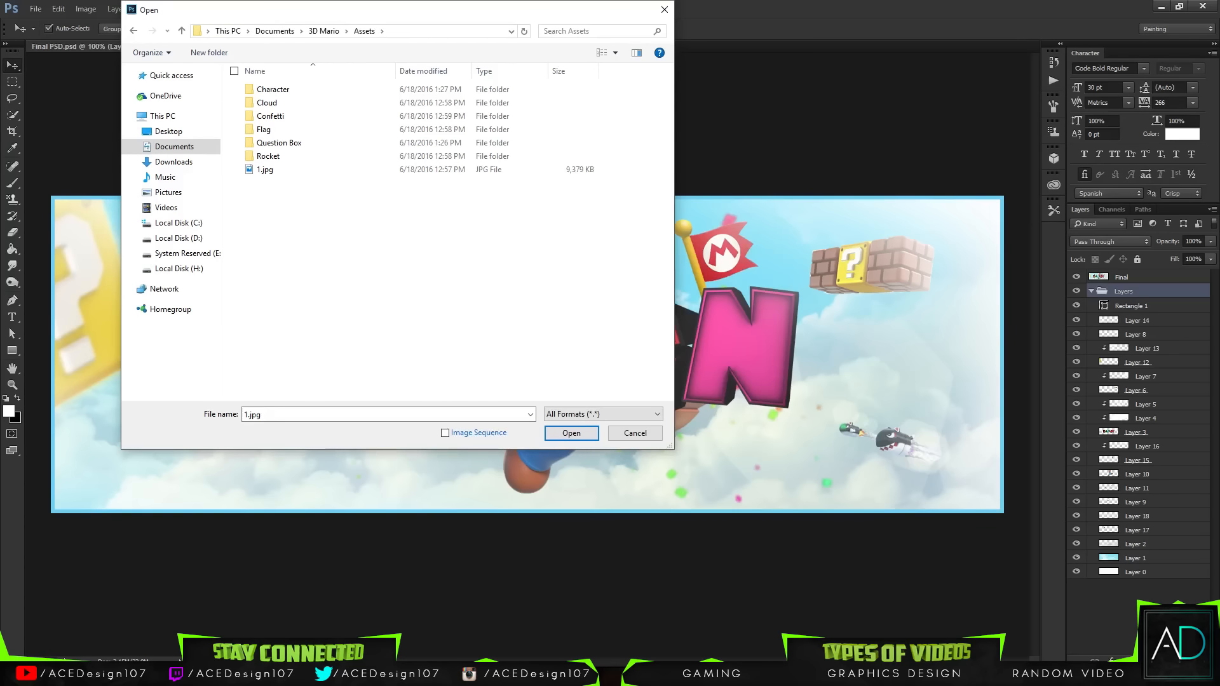
Step: Browse the Font and Text Setup folders and the Preview.png file, then cancel the dialog
click(322, 30)
click(333, 136)
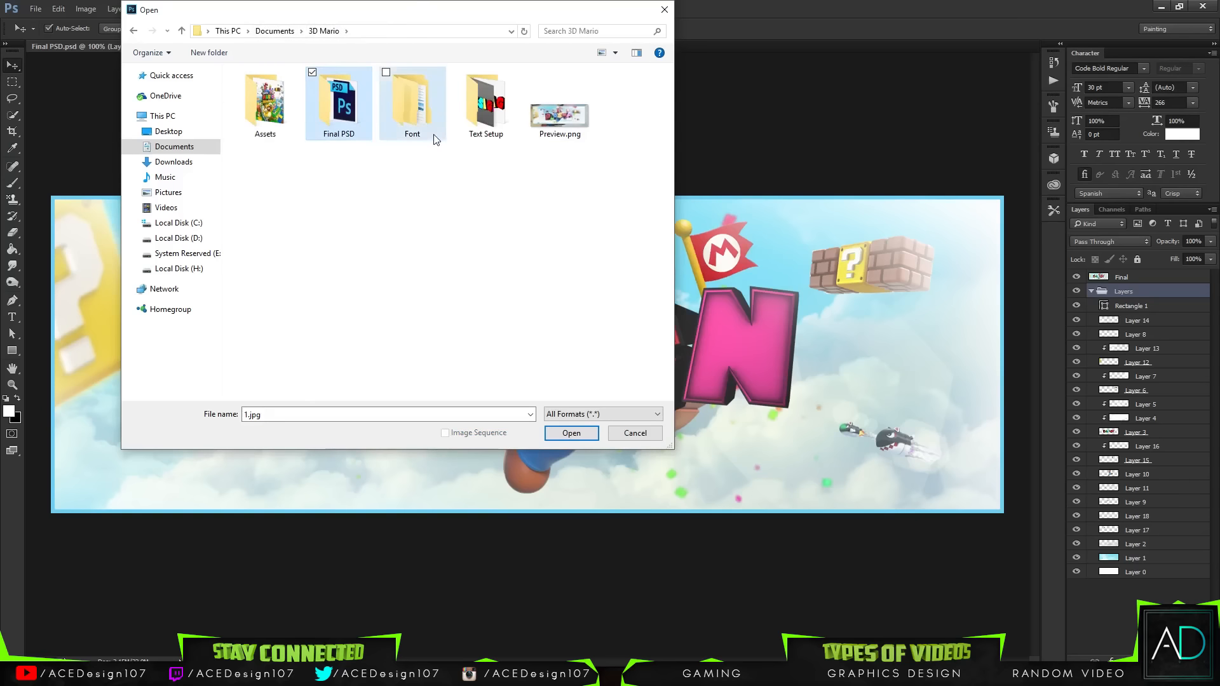
double_click(406, 120)
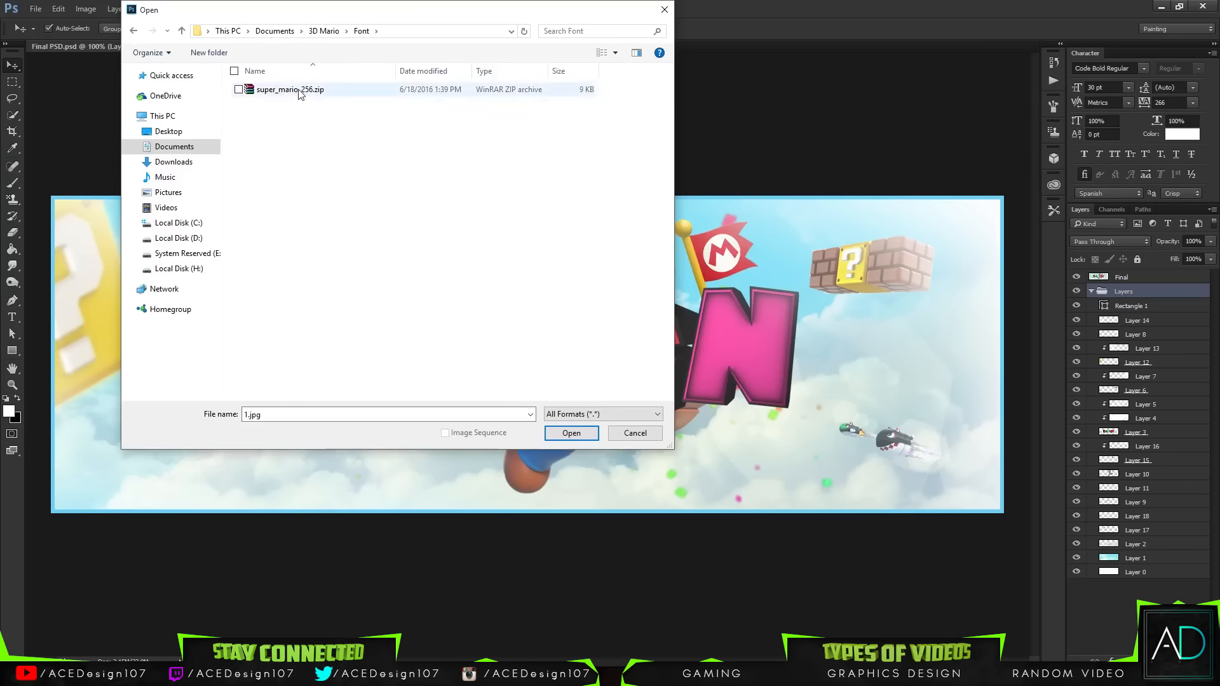
click(324, 31)
double_click(462, 111)
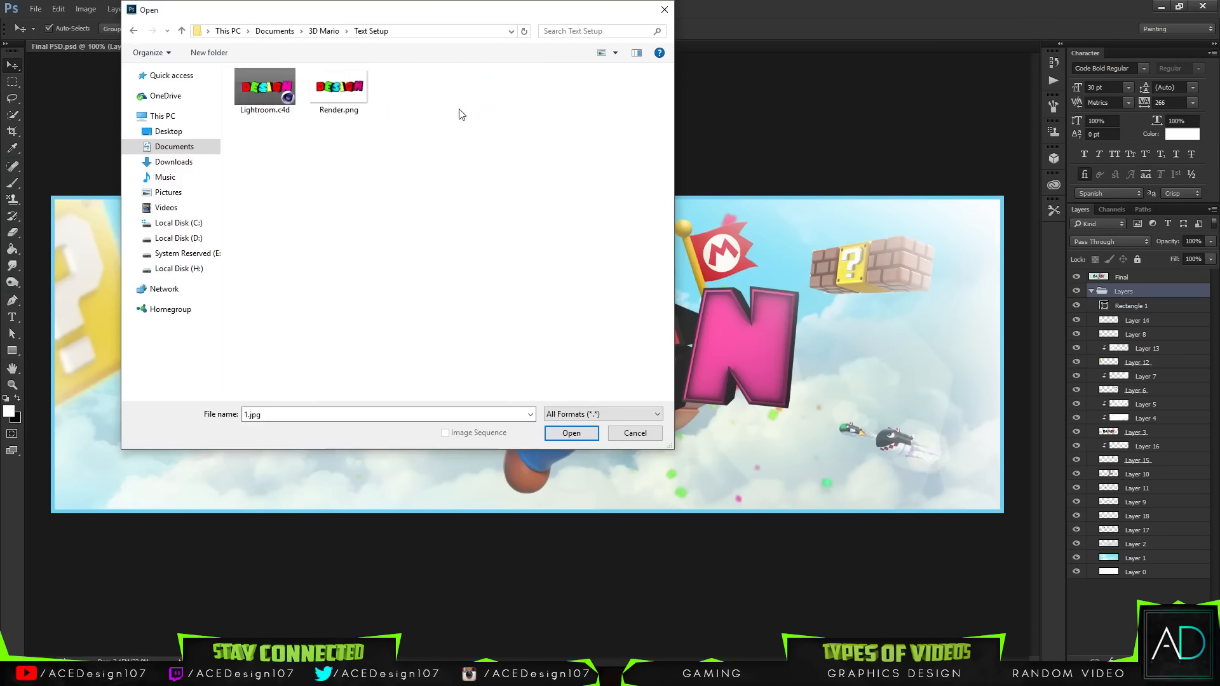
click(325, 30)
click(573, 139)
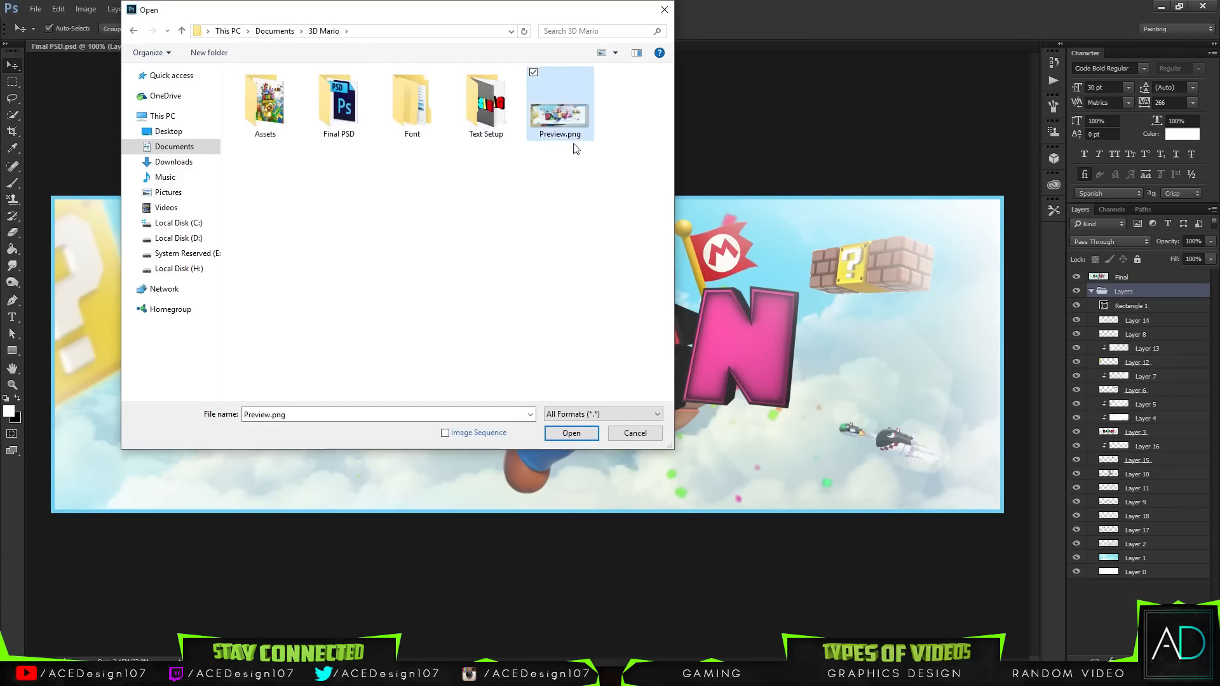
click(523, 221)
drag(570, 159, 467, 238)
drag(484, 187, 440, 283)
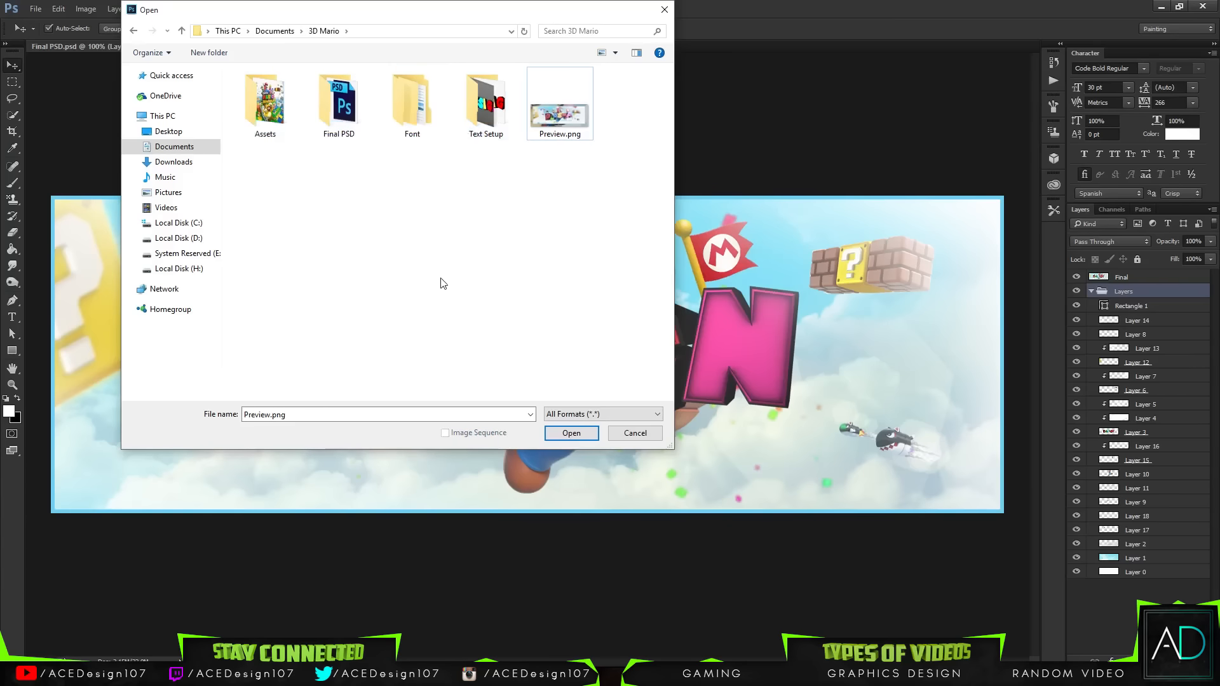
drag(528, 256, 272, 95)
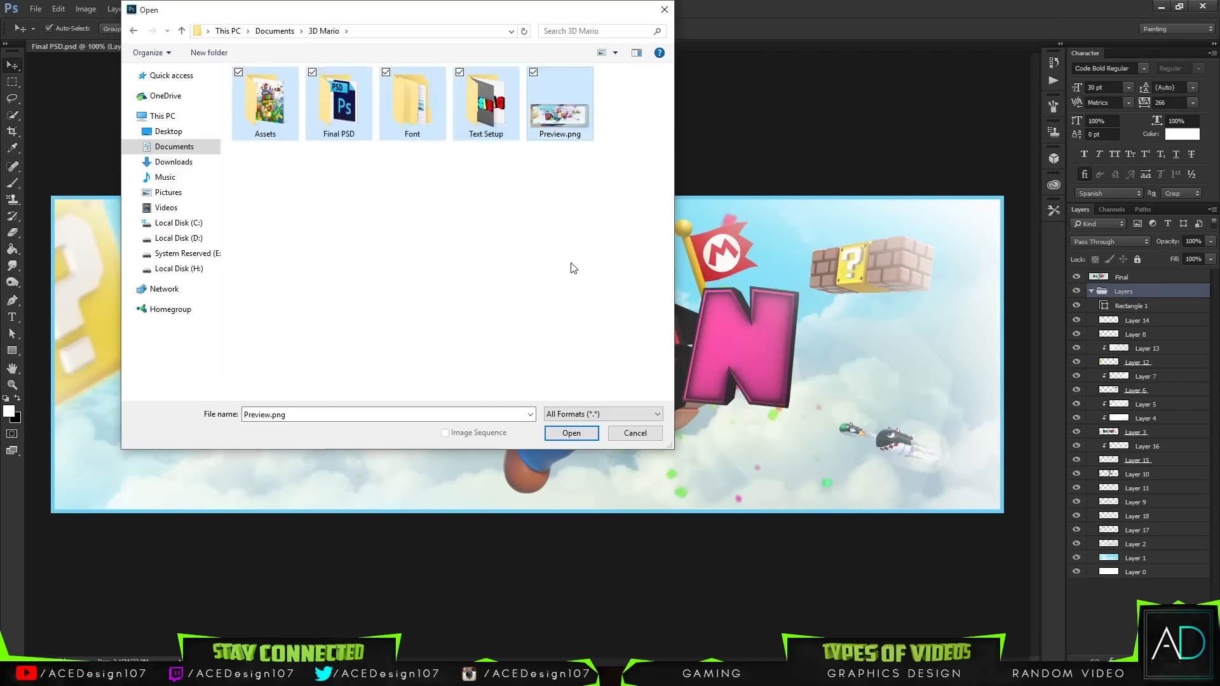
click(639, 433)
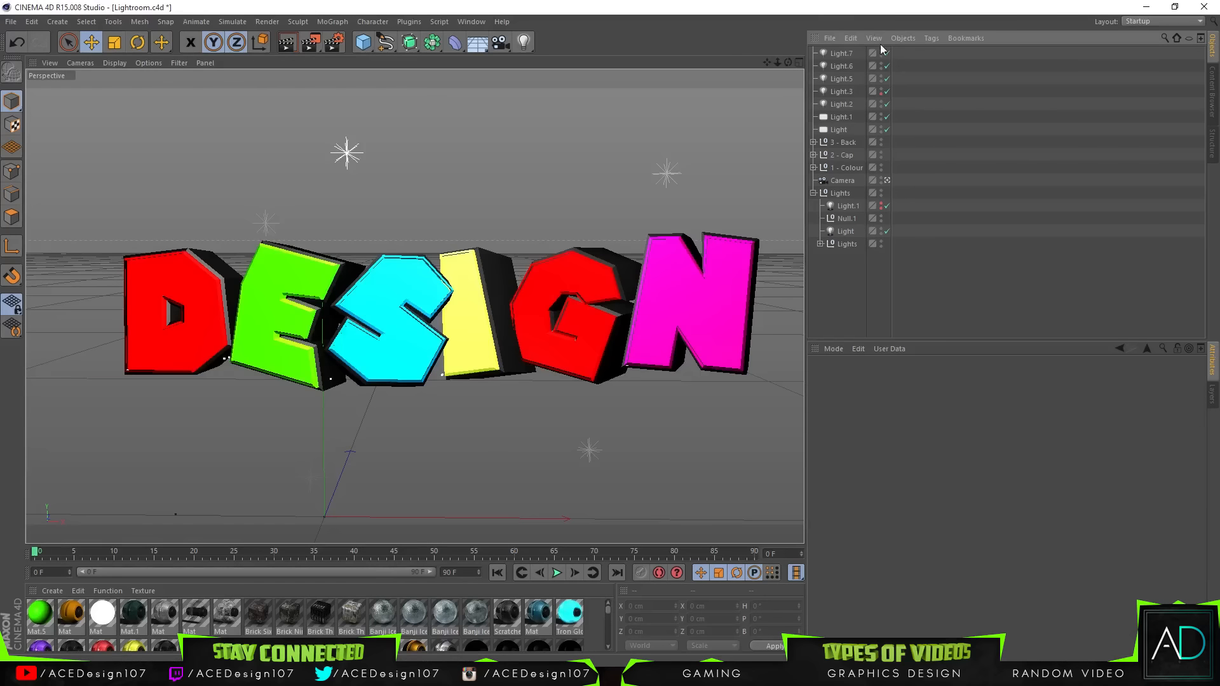
Step: Inspect the Colour, Back and light objects and render a preview of the 3D text in the viewport
click(848, 168)
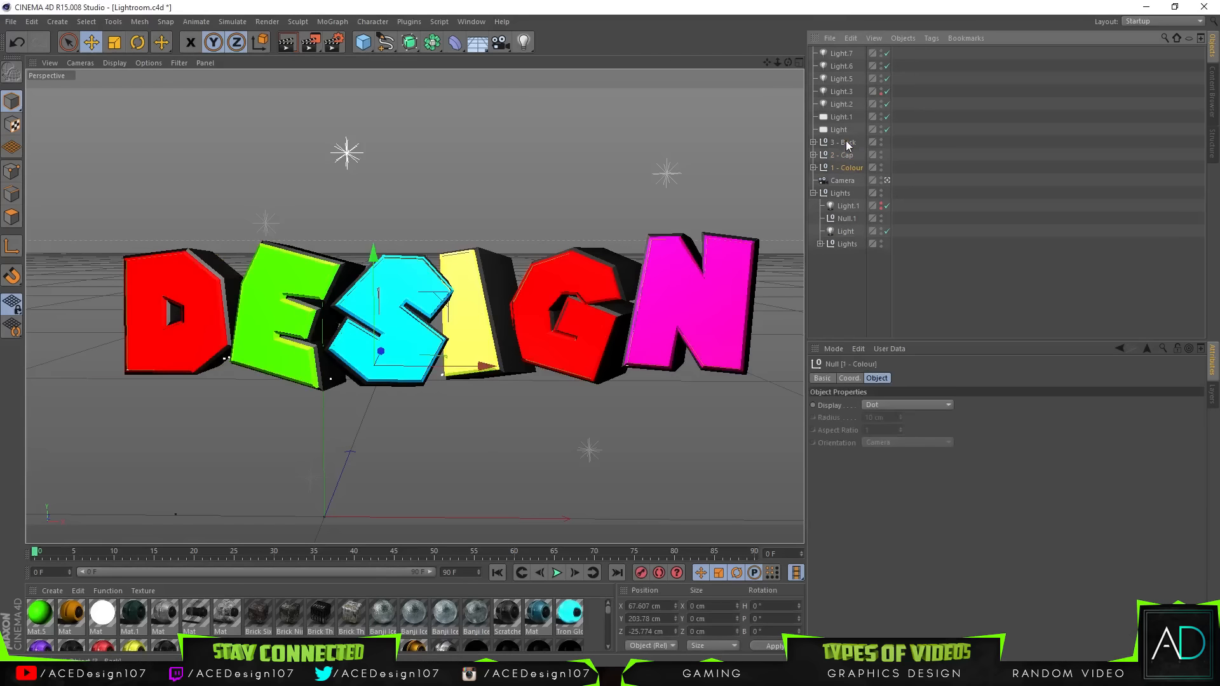
click(846, 143)
click(843, 168)
click(850, 143)
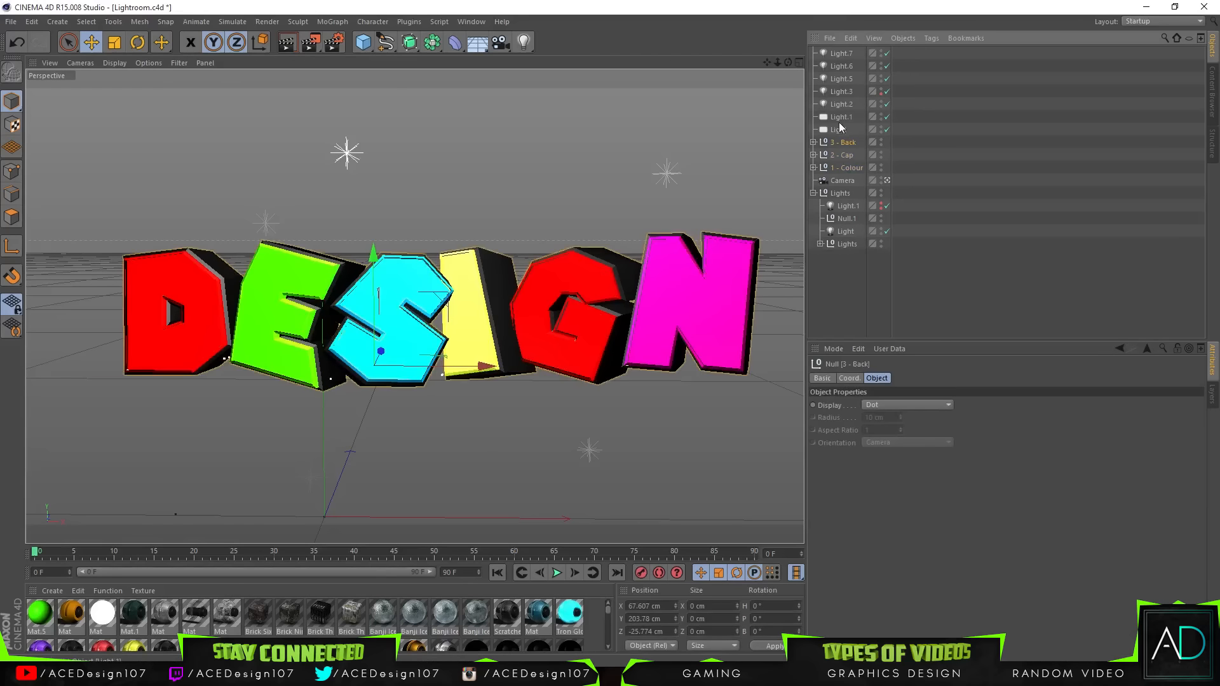
click(841, 53)
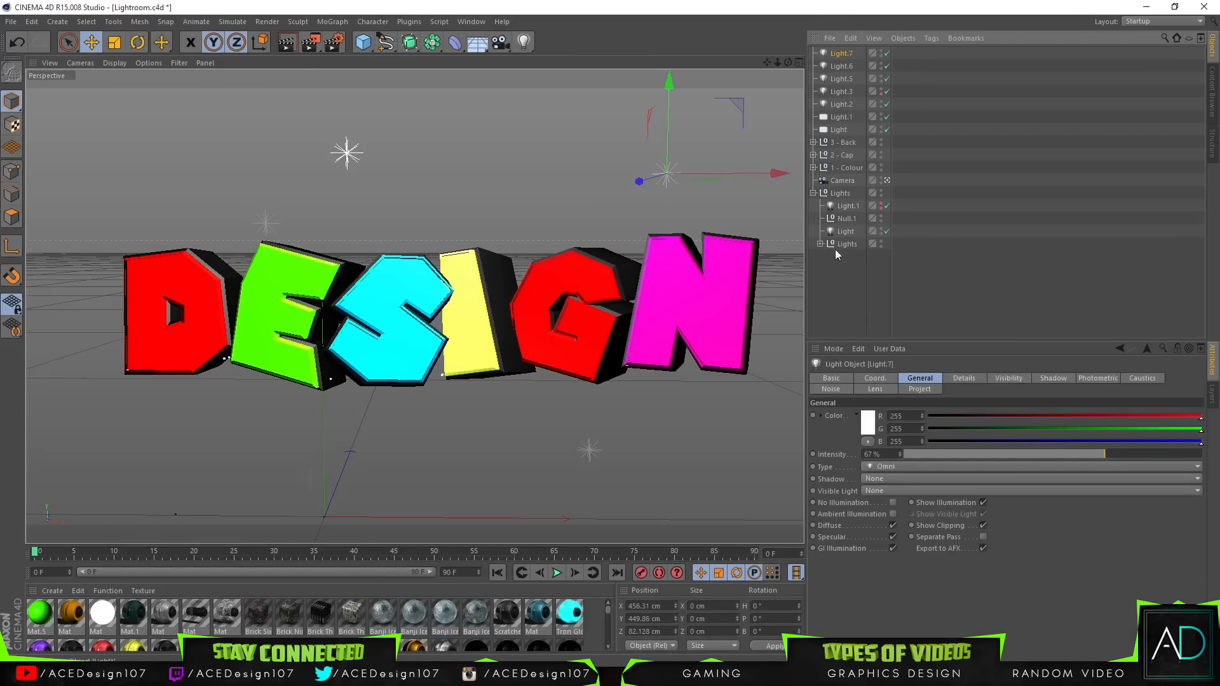
click(864, 306)
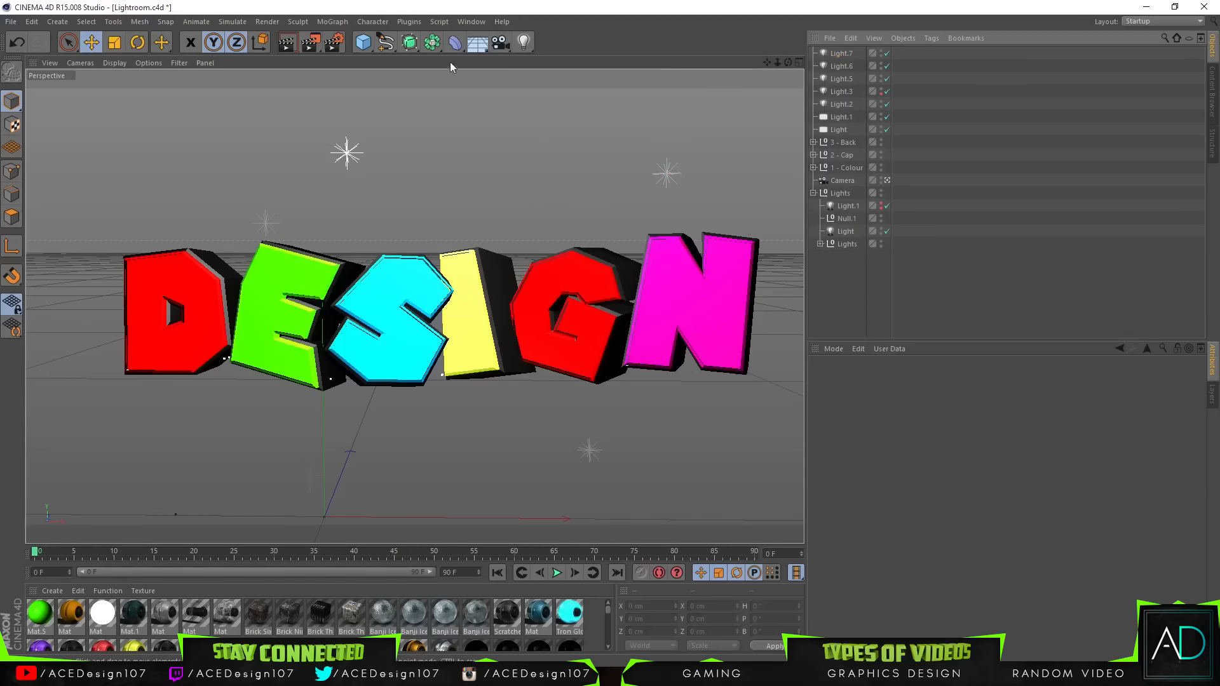
click(278, 45)
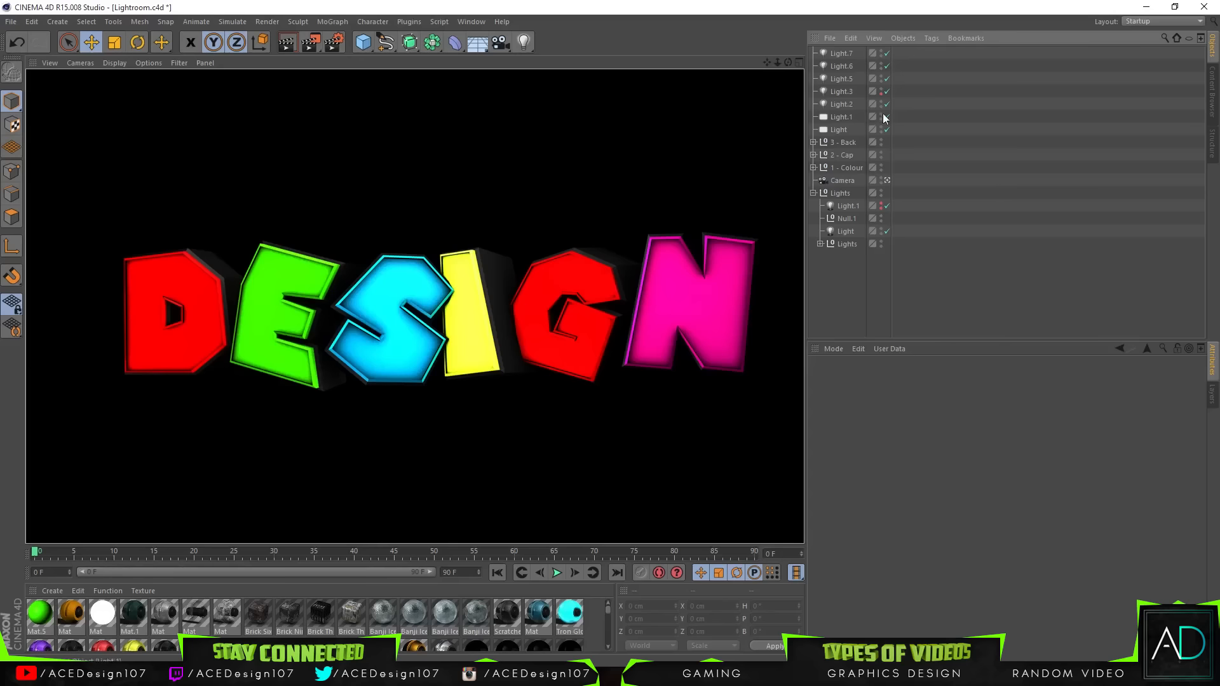
Step: Expand the Colour, Cap and Back groups to list their individual letter text objects
click(841, 166)
click(813, 167)
click(813, 155)
click(813, 143)
scroll(845, 161, down, 4)
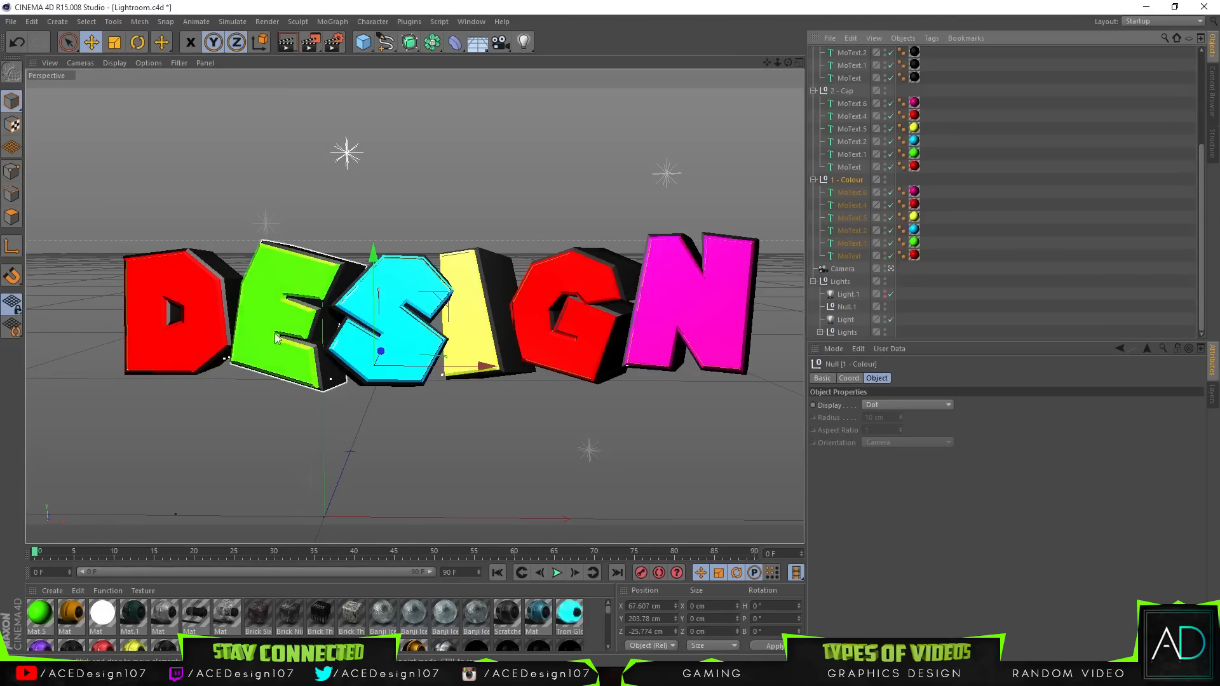
Step: Select letter objects and inspect the 3D text in the perspective and four-view layouts
click(741, 244)
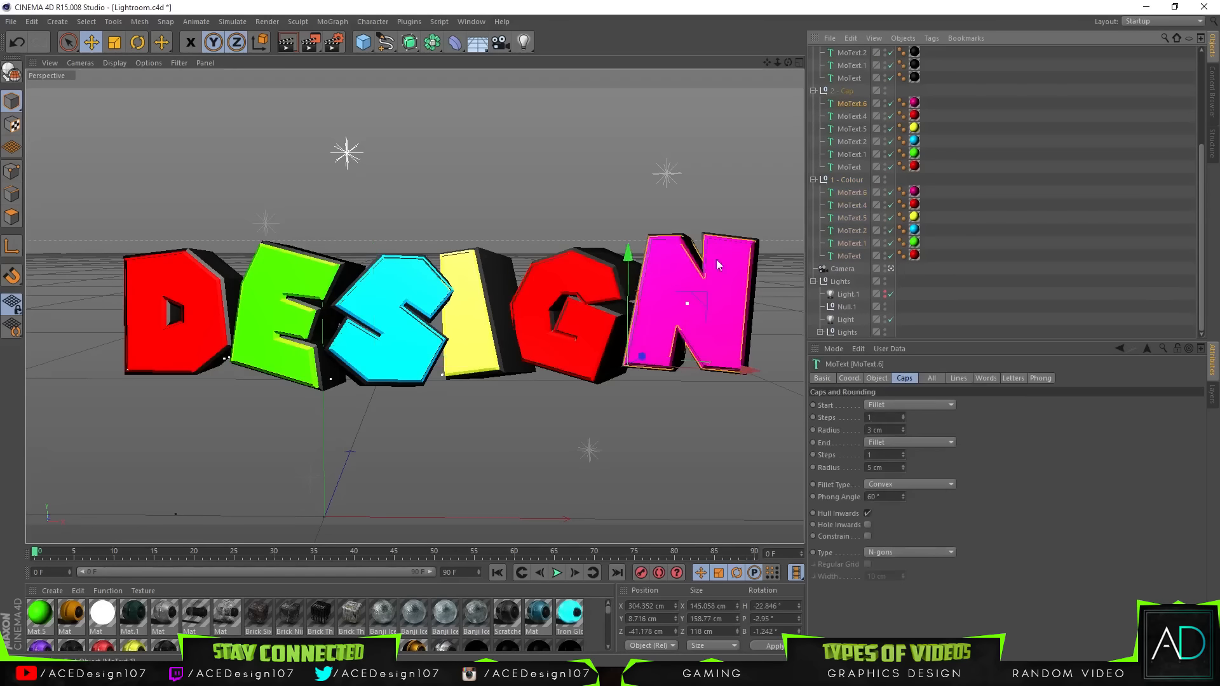
click(844, 78)
scroll(783, 190, up, 2)
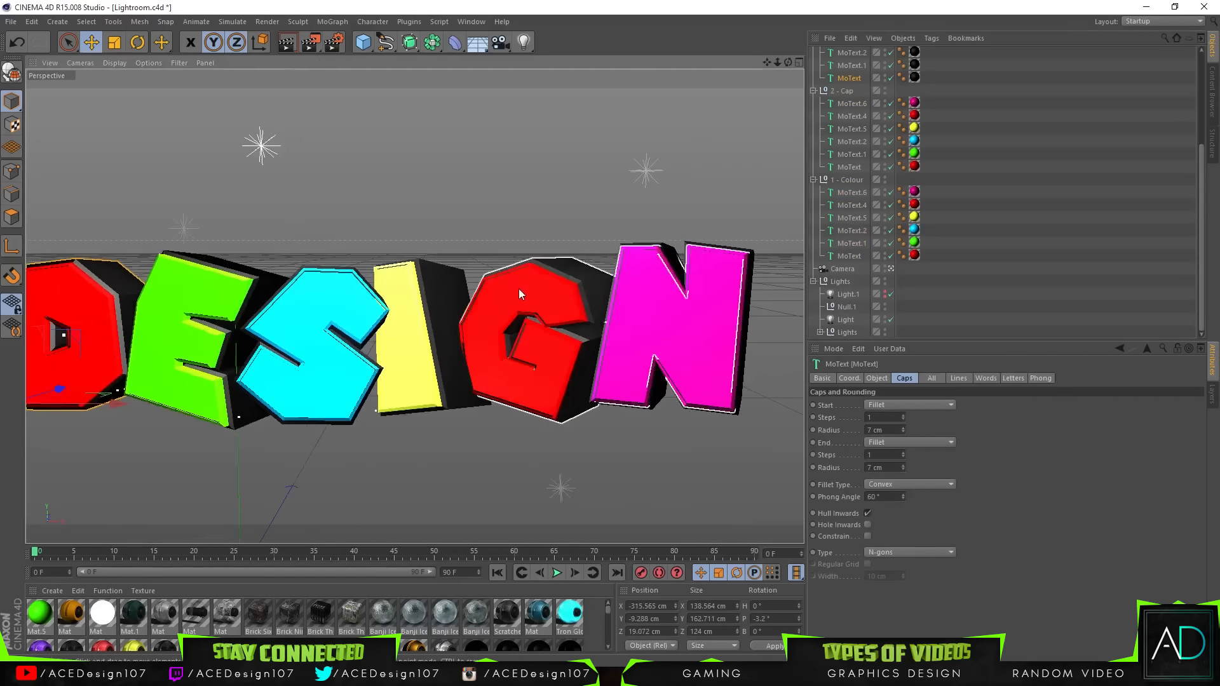
scroll(504, 286, down, 3)
scroll(389, 269, up, 3)
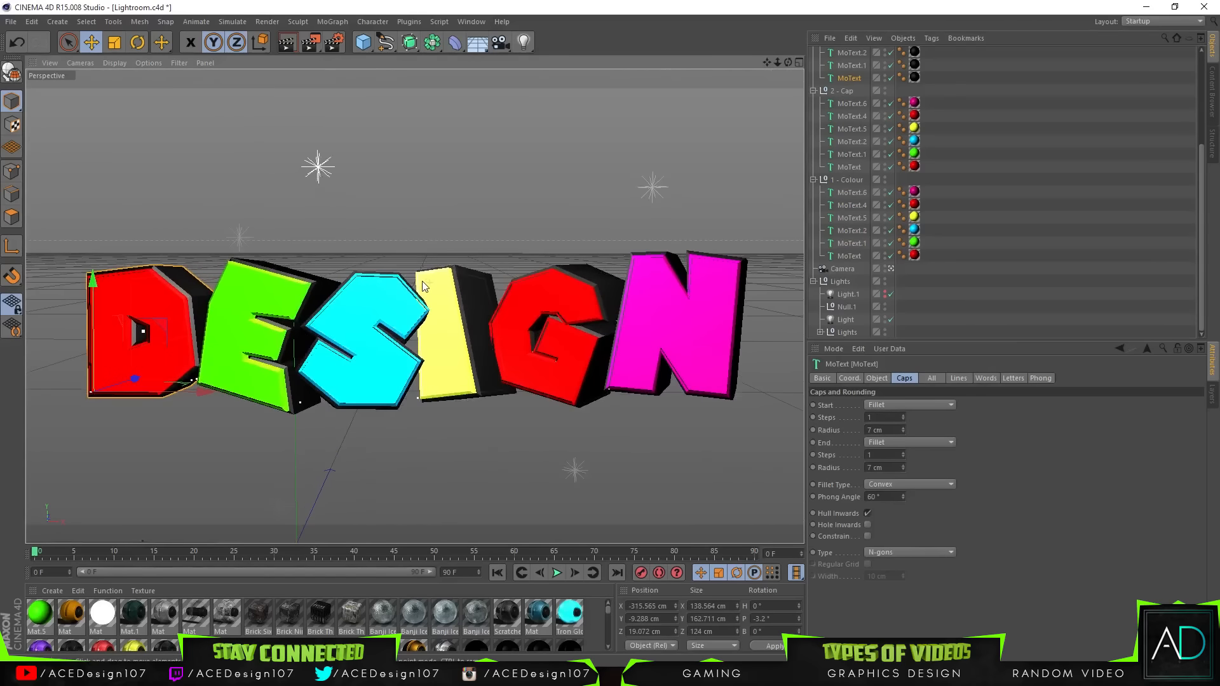
middle_click(401, 229)
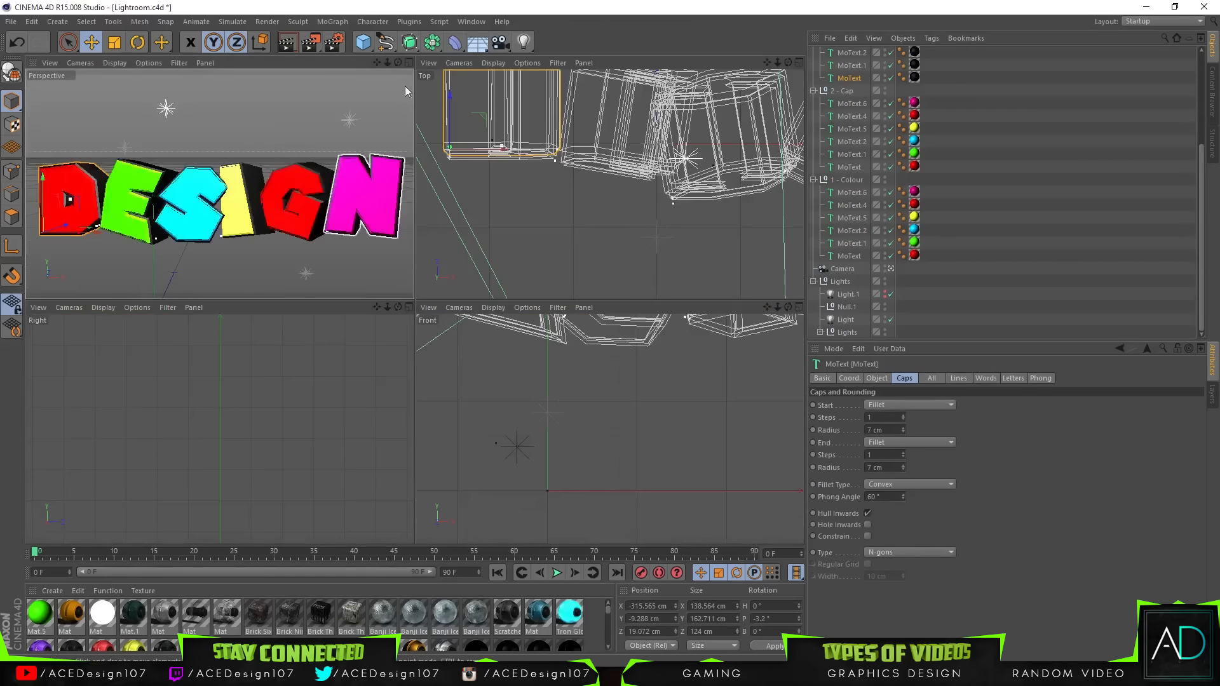
click(409, 63)
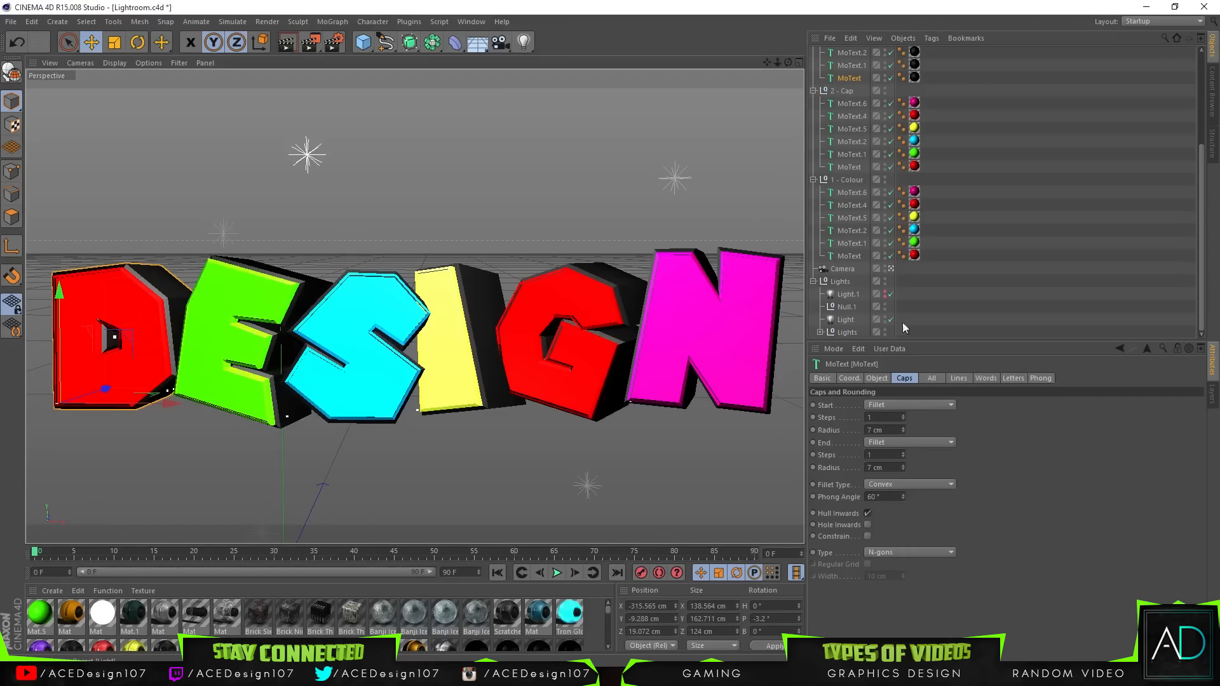
scroll(508, 204, up, 1)
middle_click(486, 203)
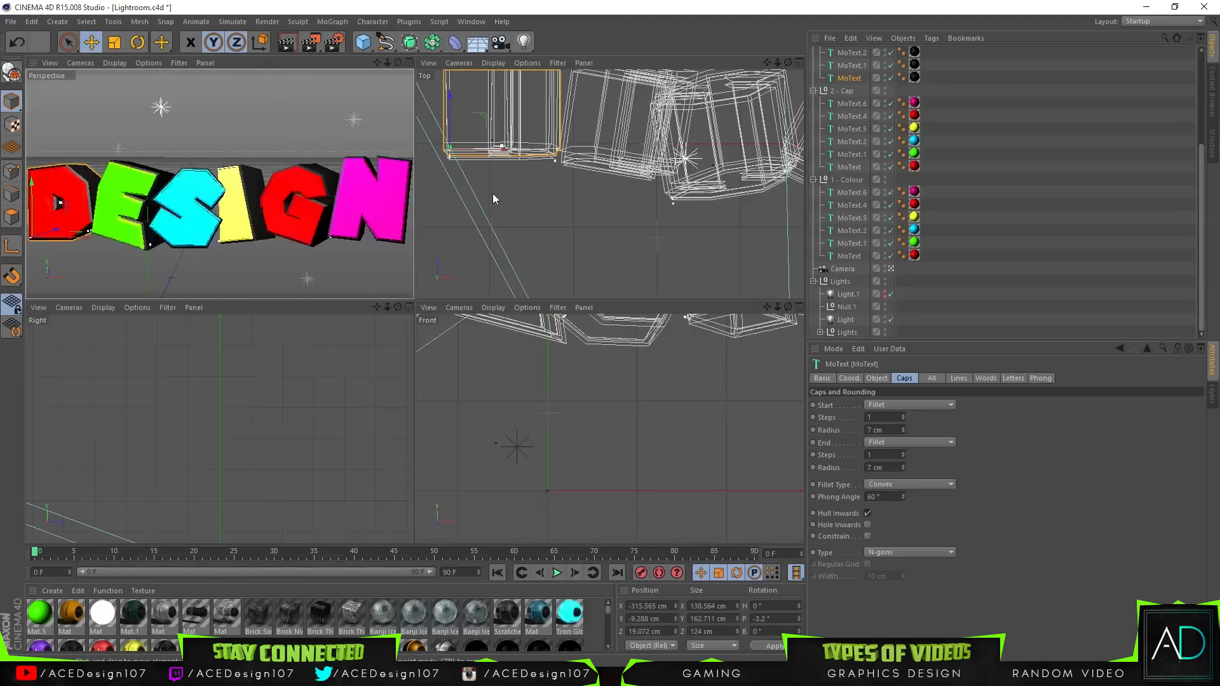
click(408, 61)
Step: Change the first letter's text to E in its Colour, Cap and Back text objects
click(849, 255)
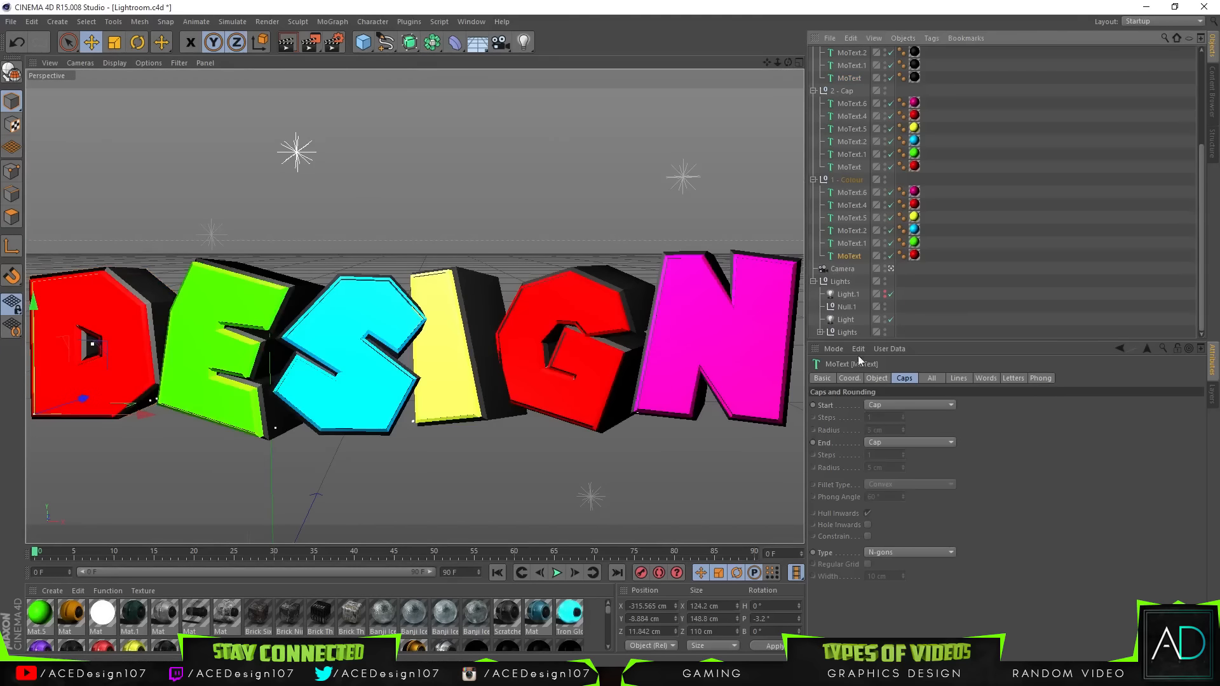
click(854, 378)
click(877, 378)
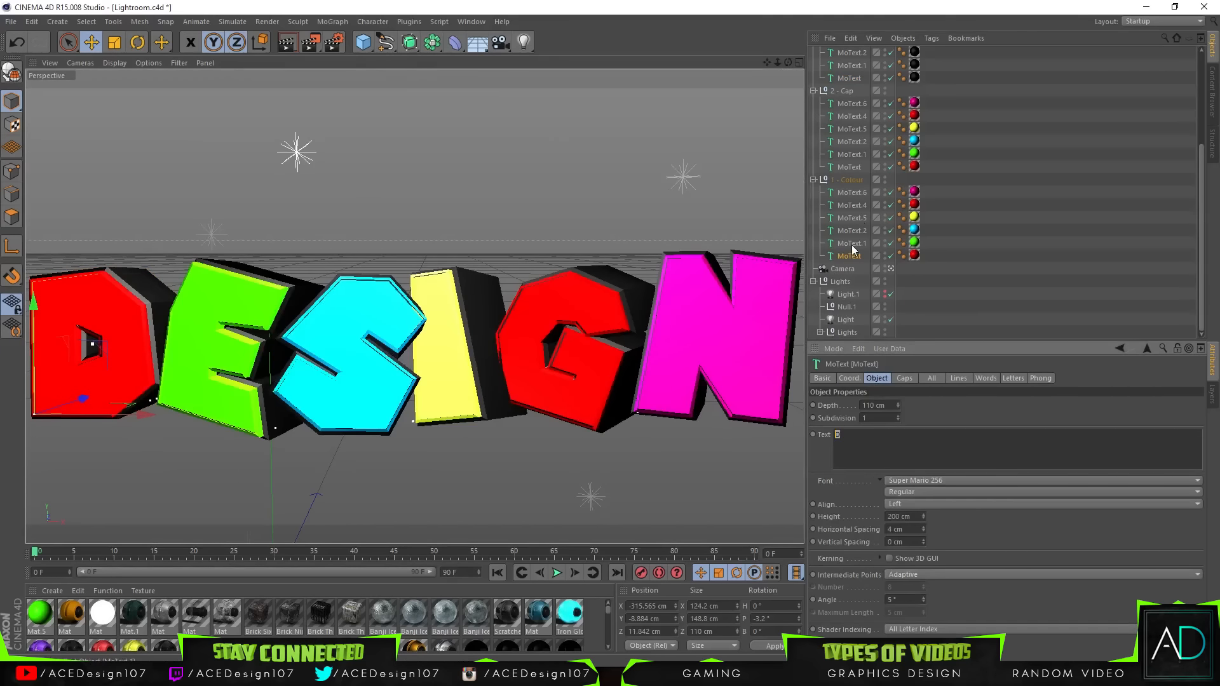
click(850, 167)
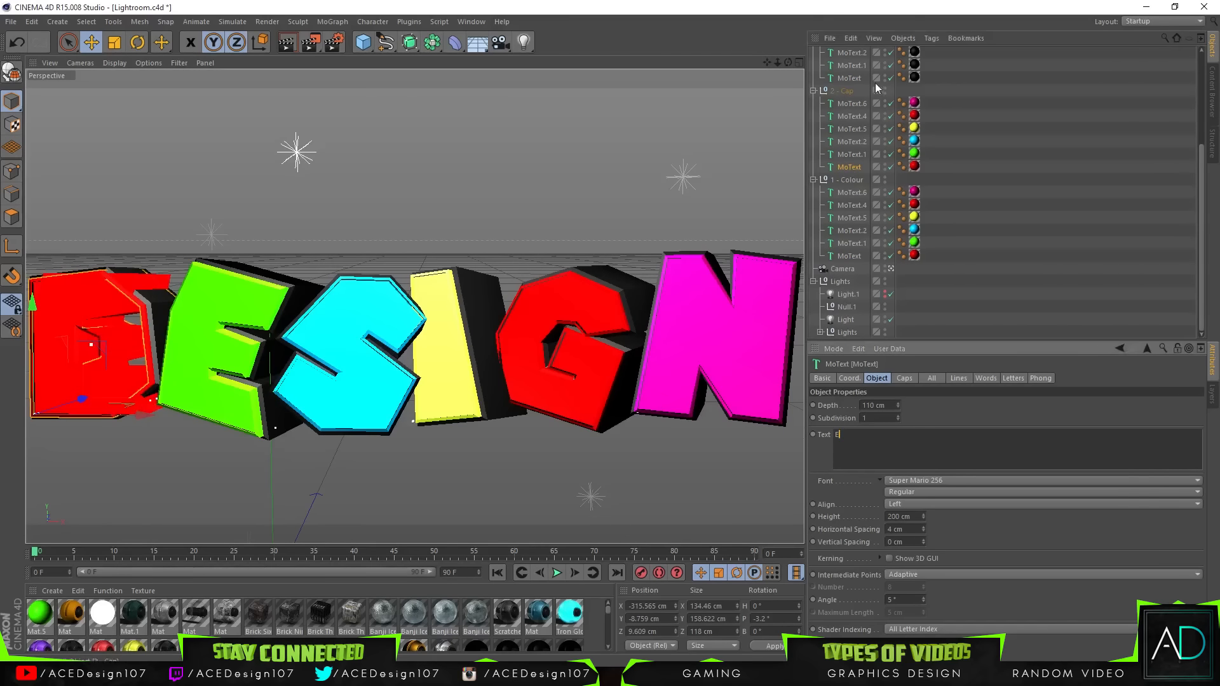
click(849, 78)
text(E)
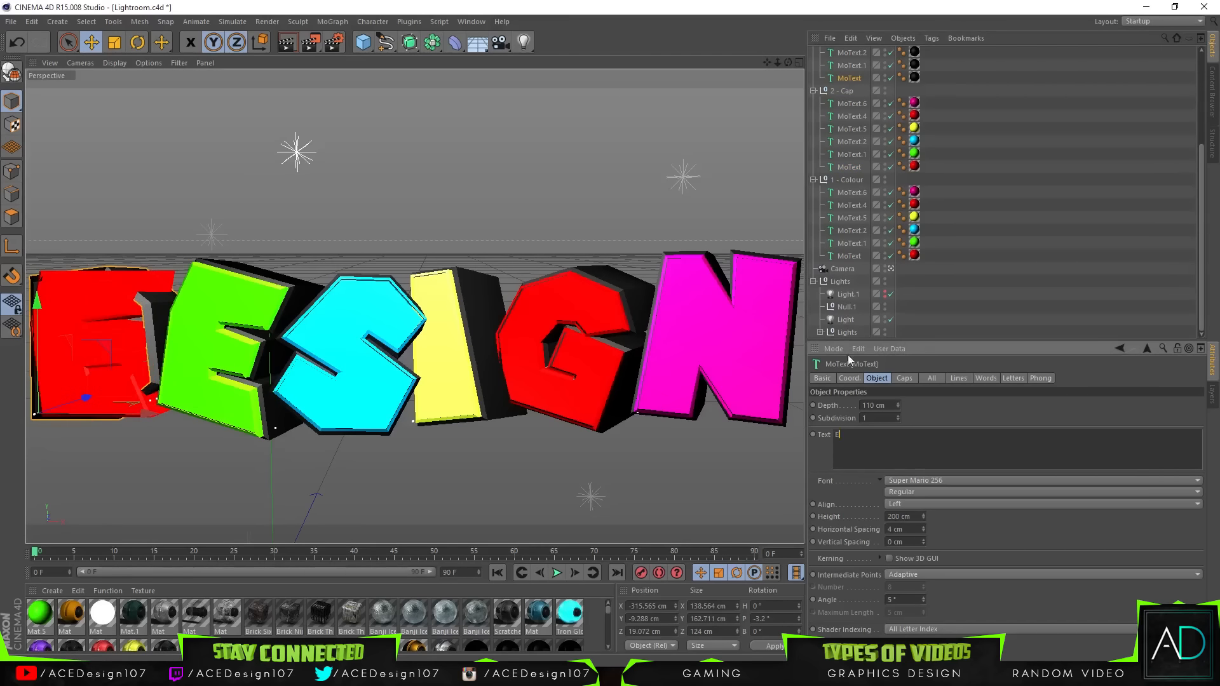
Step: Change the second letter's text to N in its Colour, Cap and Back text objects
click(847, 243)
drag(850, 438, 814, 391)
text(X)
click(849, 154)
text(N)
click(851, 68)
drag(857, 438, 774, 437)
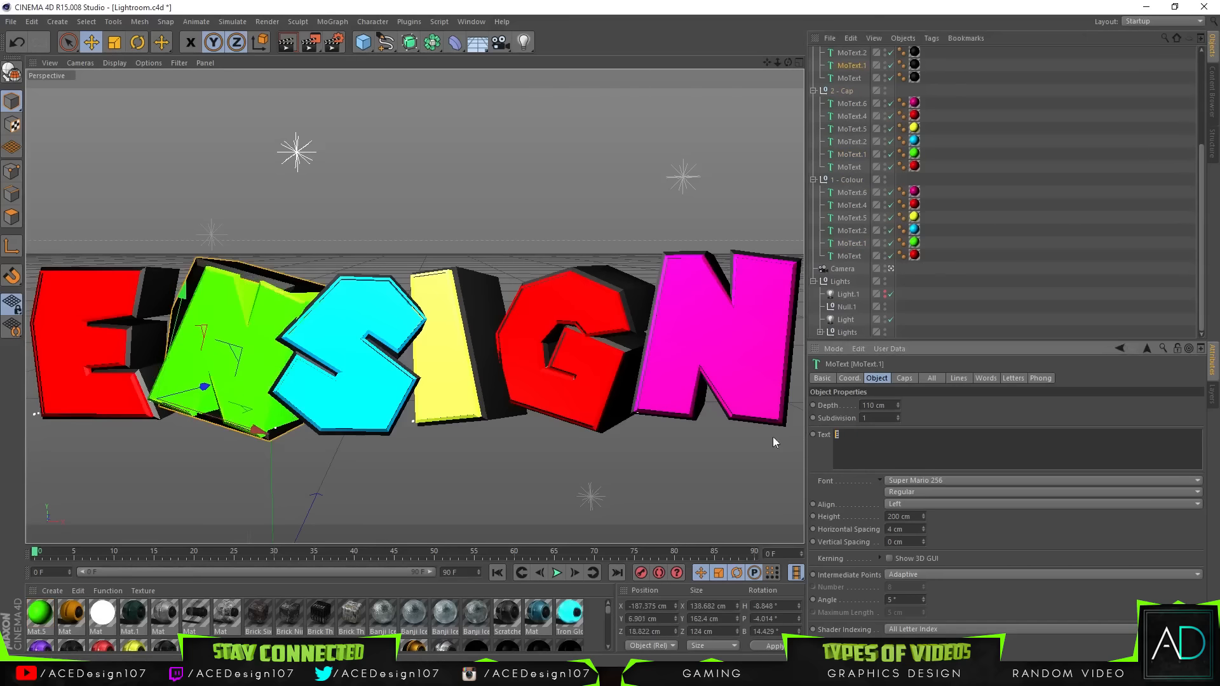
Step: Change the third letter's text to D in its Colour, Cap and Back text objects
click(841, 231)
drag(876, 445, 747, 451)
text(D)
click(850, 142)
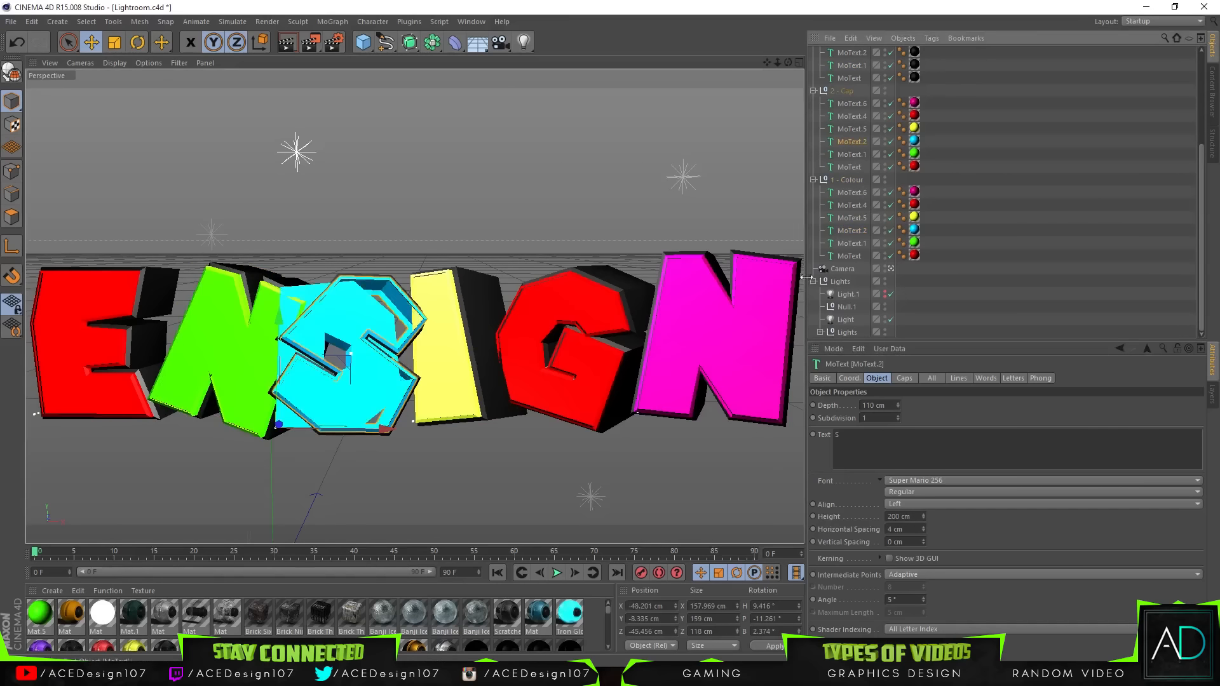
click(858, 58)
double_click(851, 437)
text(D)
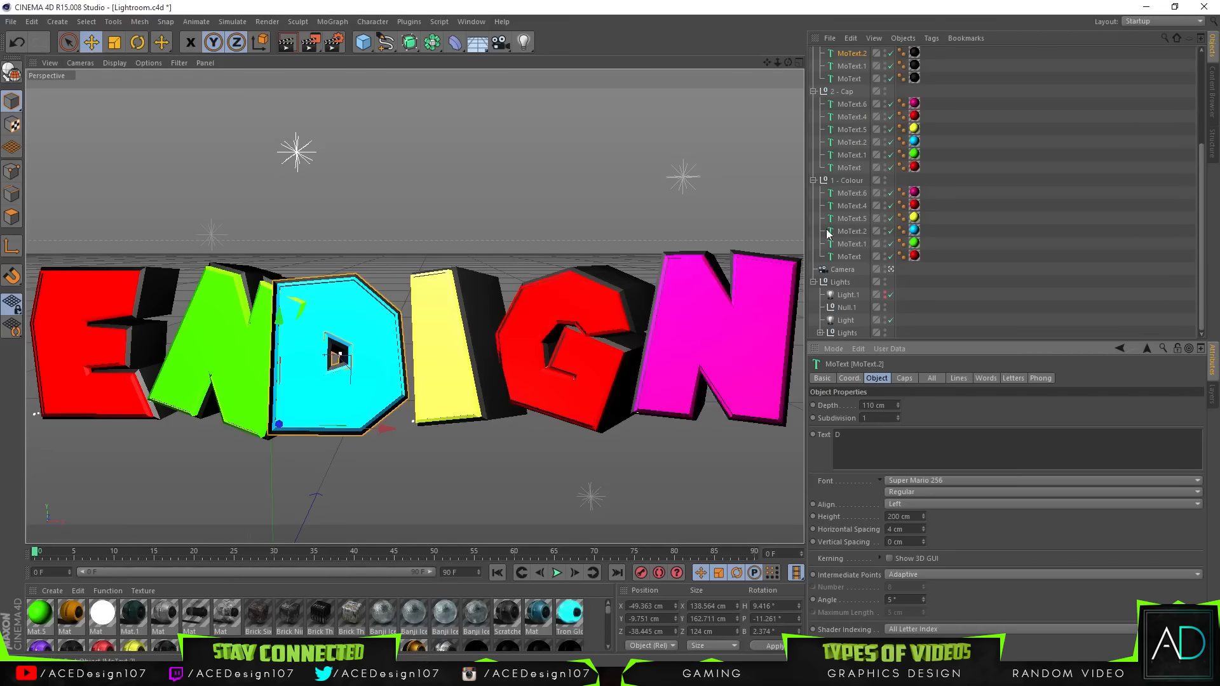
Step: Select the three D letter objects and nudge them slightly to the right
ctrl+click(856, 231)
ctrl+click(850, 142)
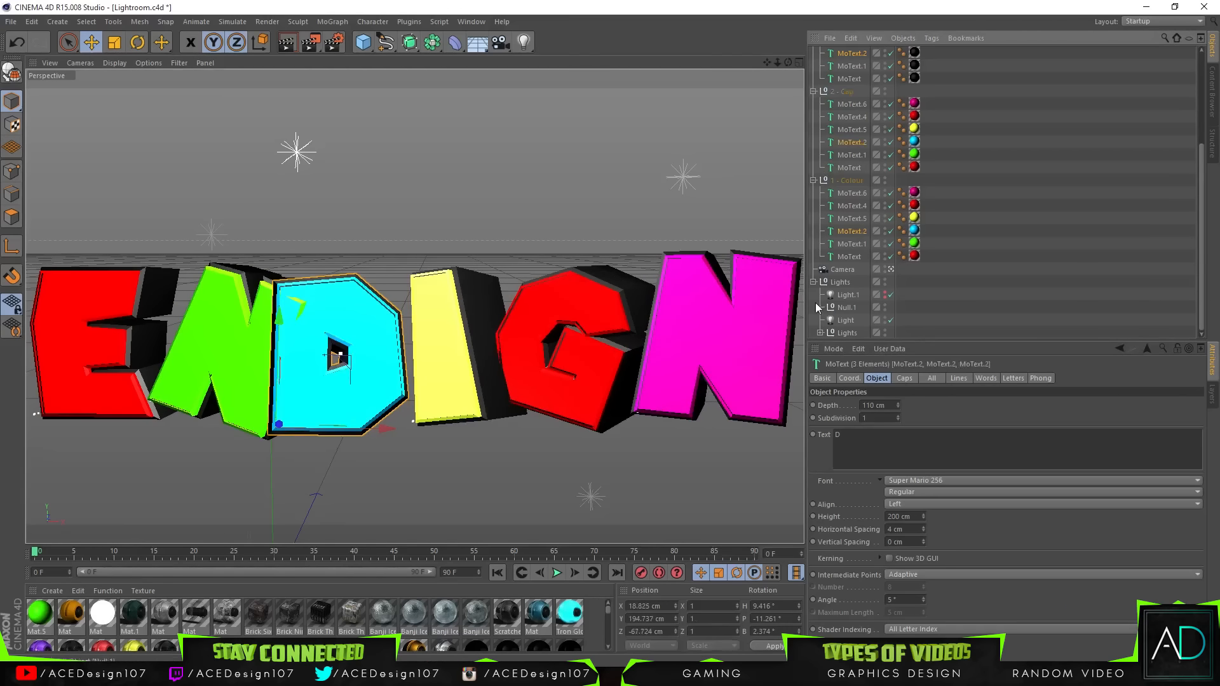
drag(385, 426, 400, 428)
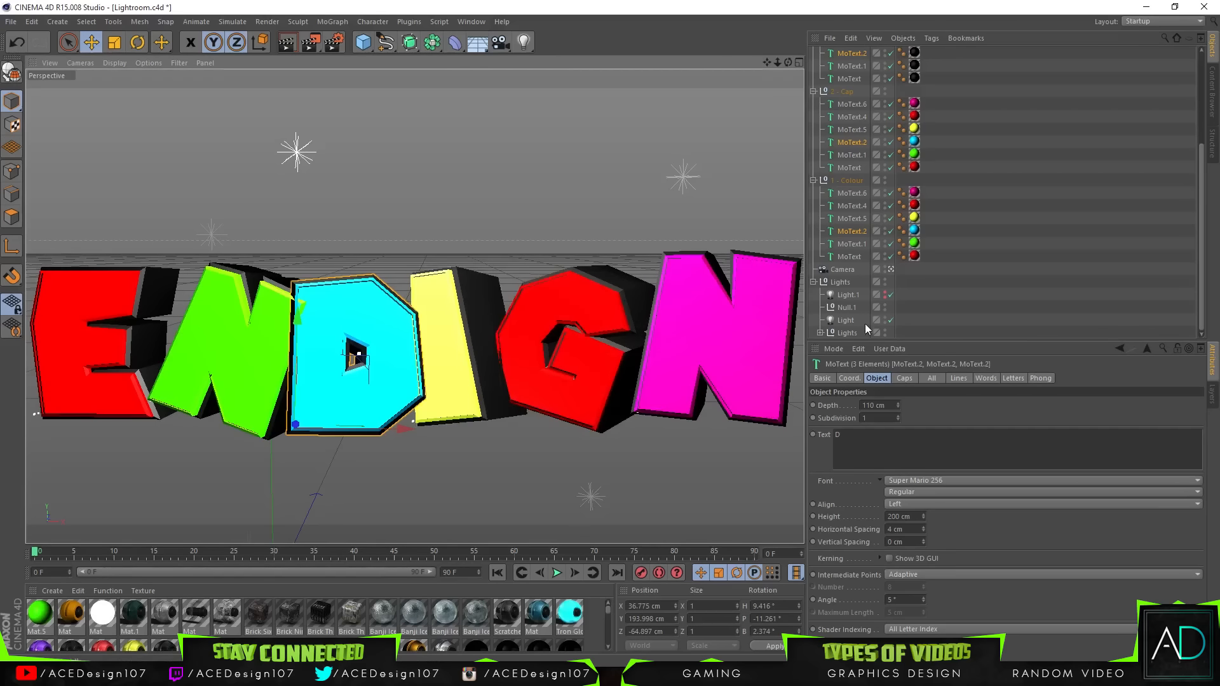
Step: Select the I, G and N letter objects in the Back, Cap and Colour groups and delete them
click(850, 219)
ctrl+click(855, 204)
ctrl+click(855, 196)
ctrl+click(857, 131)
ctrl+click(858, 117)
ctrl+click(857, 104)
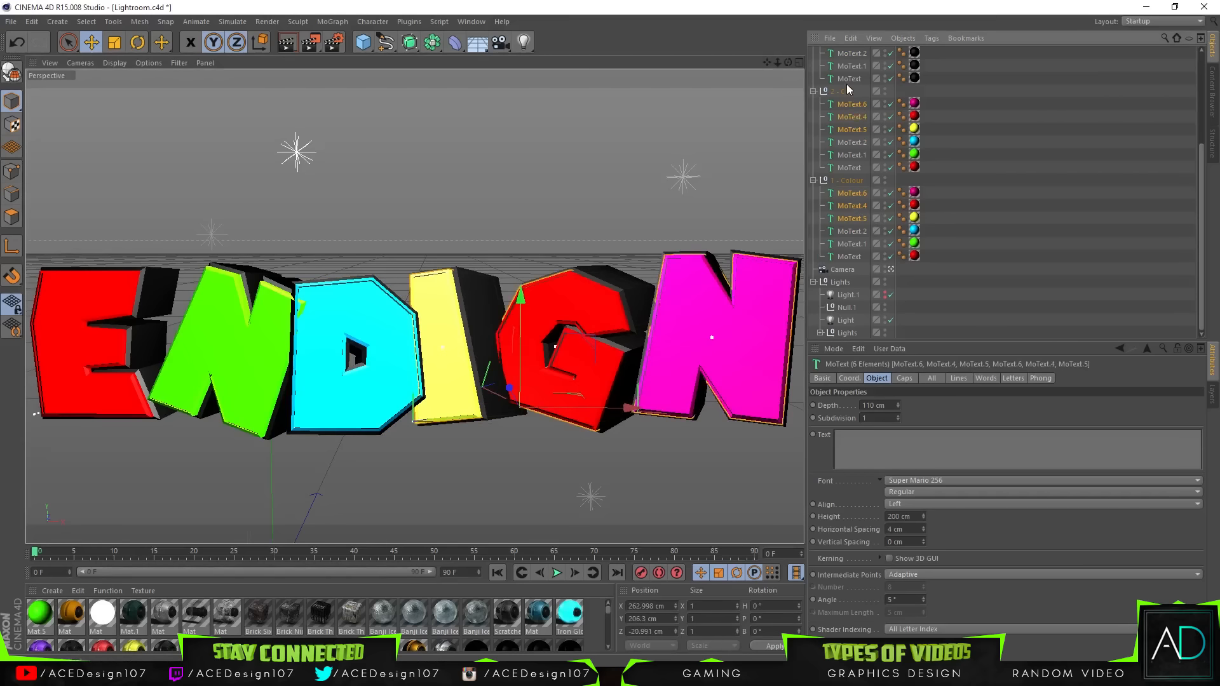
scroll(848, 92, up, 4)
ctrl+click(851, 180)
ctrl+click(851, 168)
ctrl+click(848, 157)
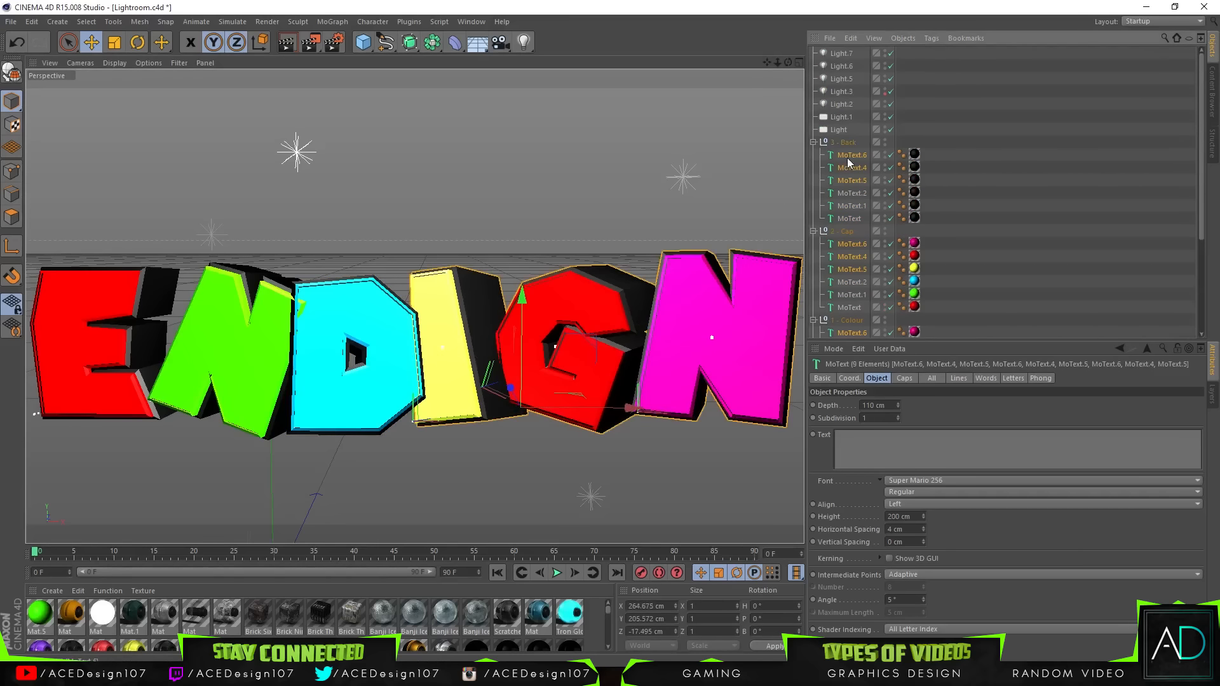
key(Delete)
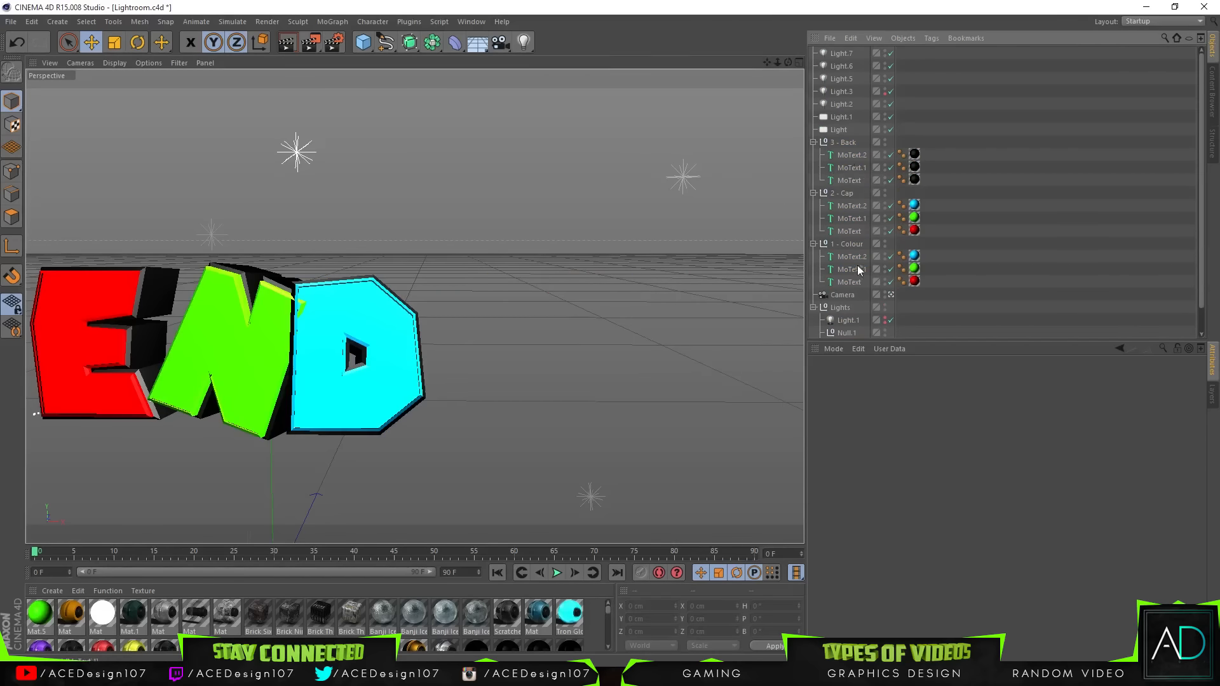
Step: Inspect the first letter's texture tag and open the Banji Ice Electric material in the Material Editor
click(913, 230)
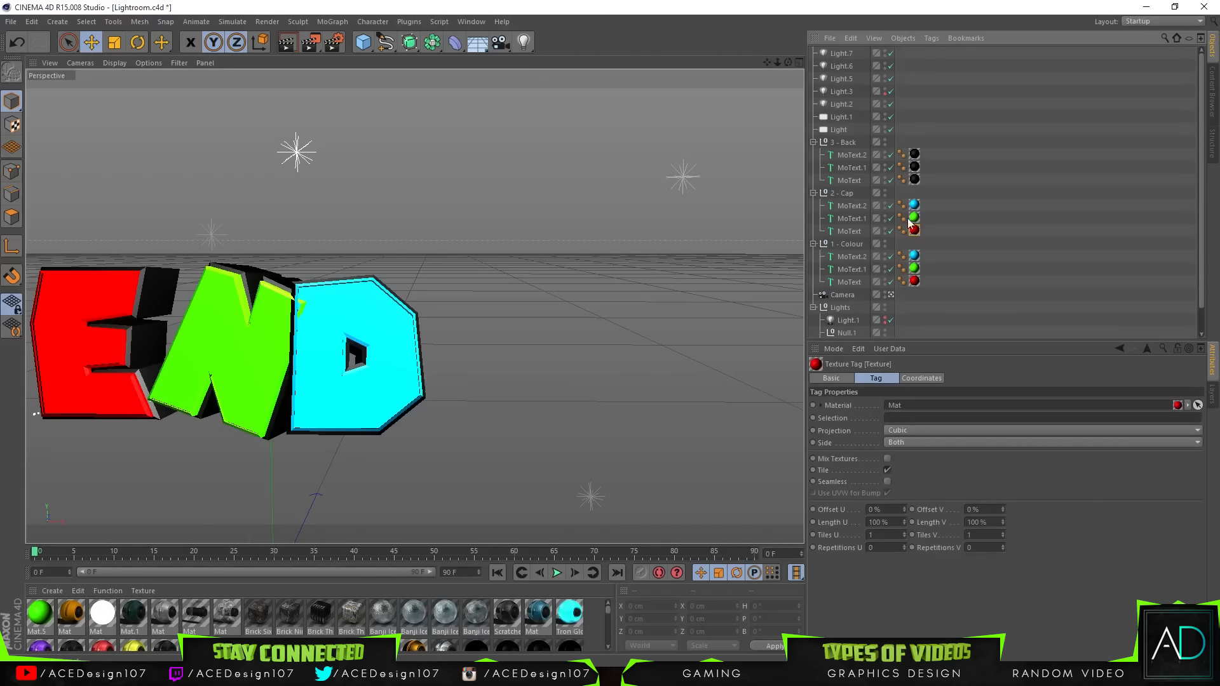
right_click(914, 230)
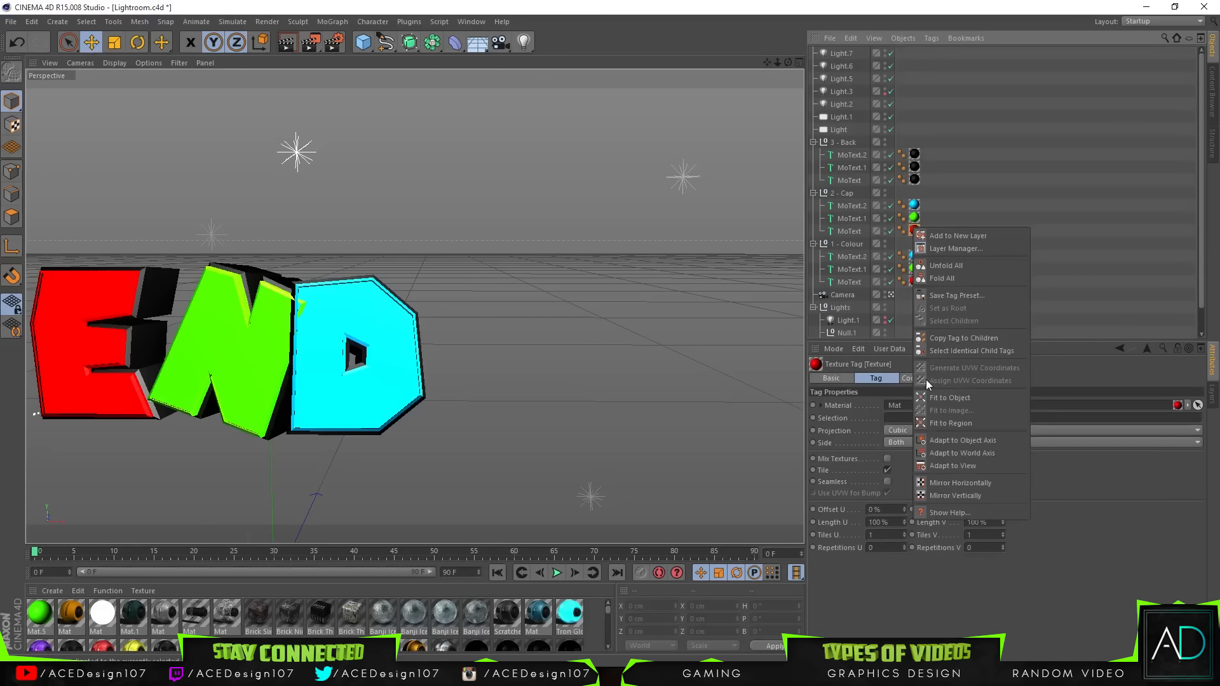
click(391, 550)
drag(395, 545, 397, 392)
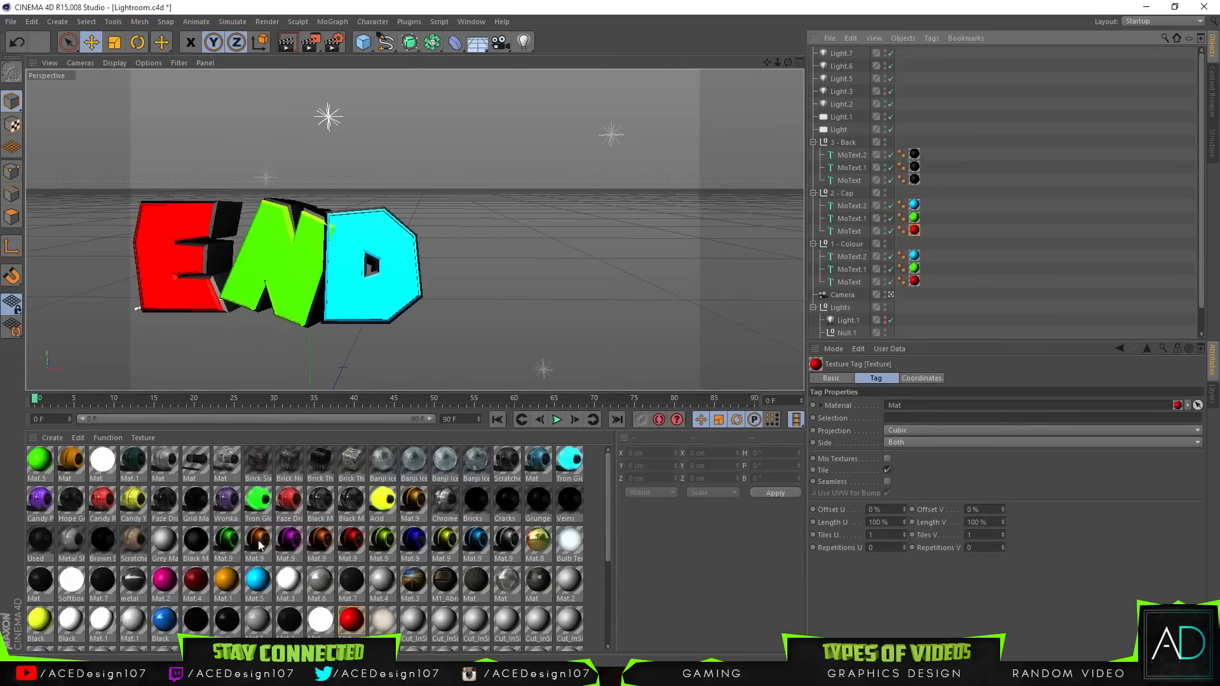
right_click(358, 628)
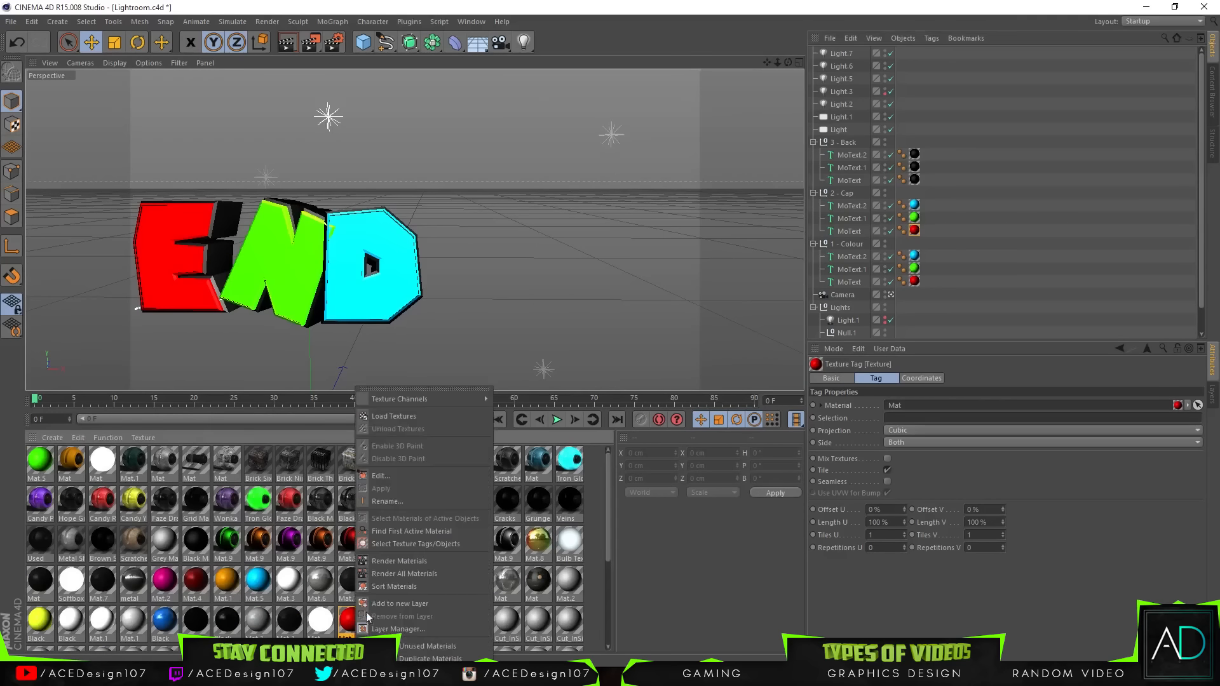
click(368, 475)
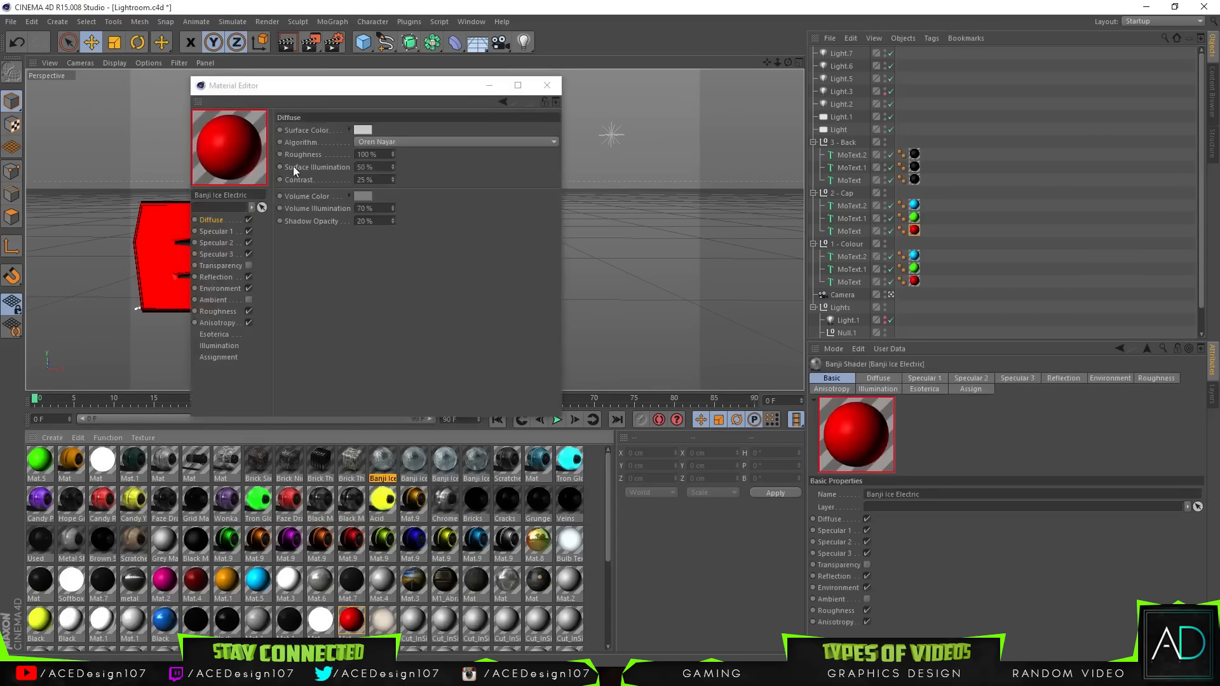
click(546, 85)
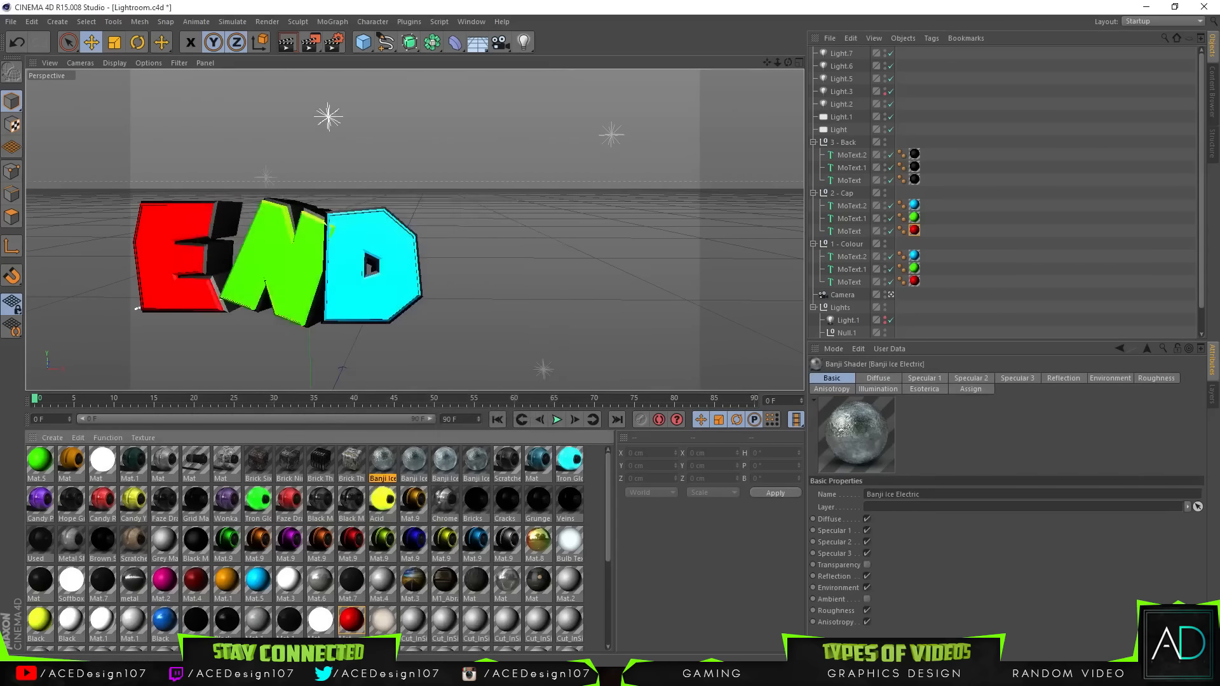
Step: Change the red Mat material's colour to R 0, G 255, B 204
right_click(358, 629)
click(368, 477)
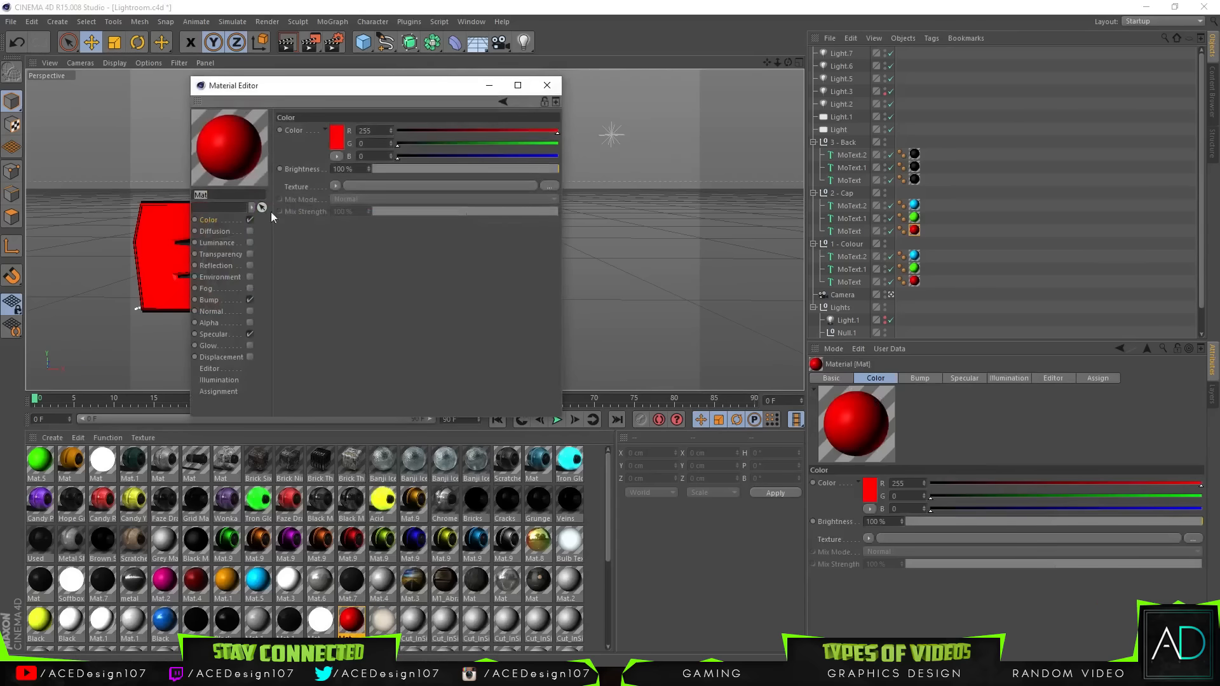
double_click(337, 137)
mouse_move(351, 95)
mouse_down()
mouse_move(307, 97)
mouse_move(410, 99)
mouse_move(364, 95)
mouse_up()
click(317, 202)
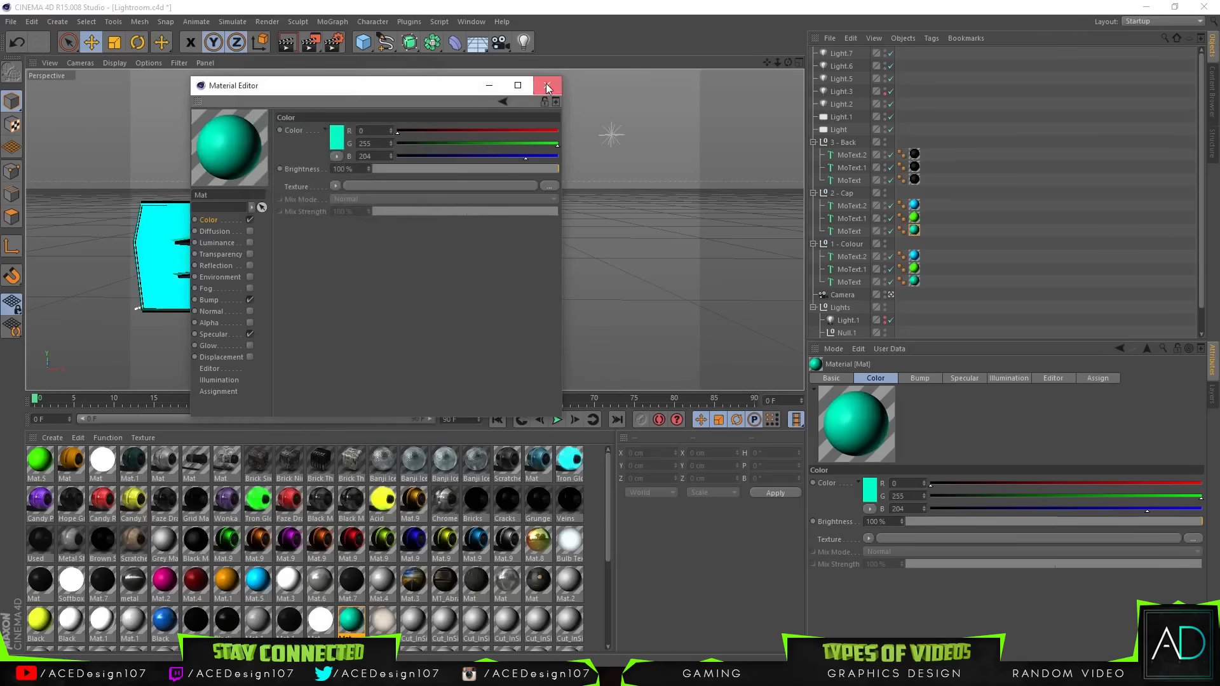
click(547, 86)
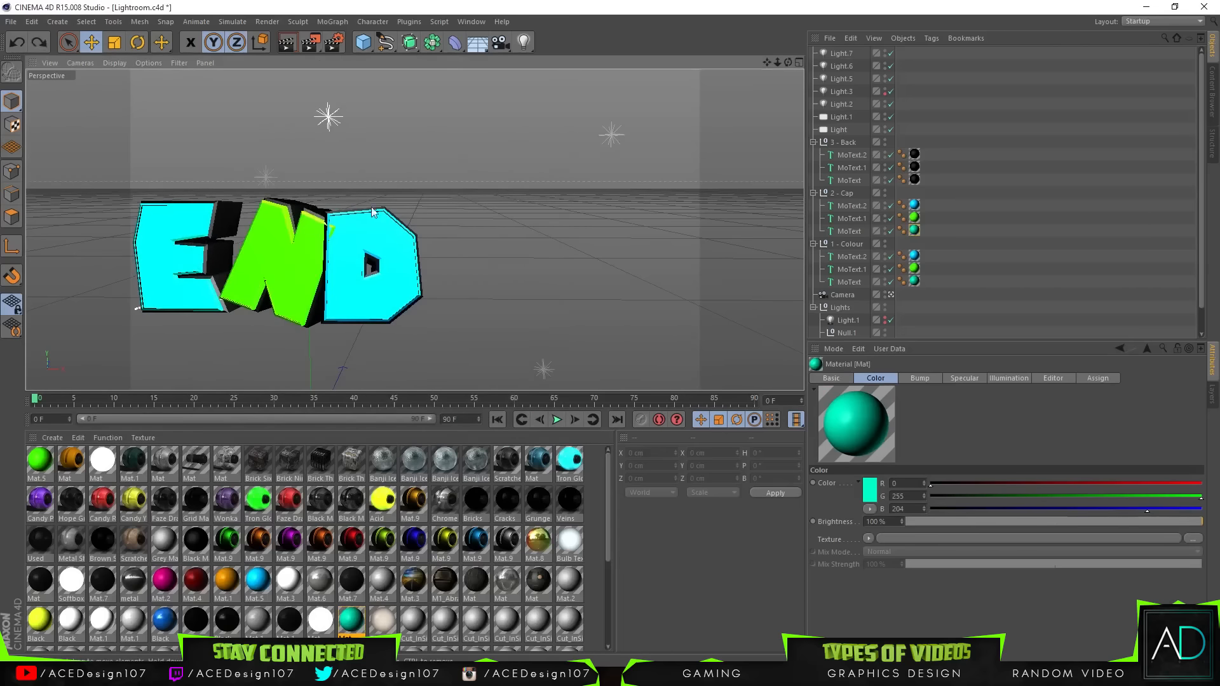
Step: Undo the material colour change, the letter deletion and the preceding edits
key(ctrl+z)
key(ctrl+z)
key(ctrl+z)
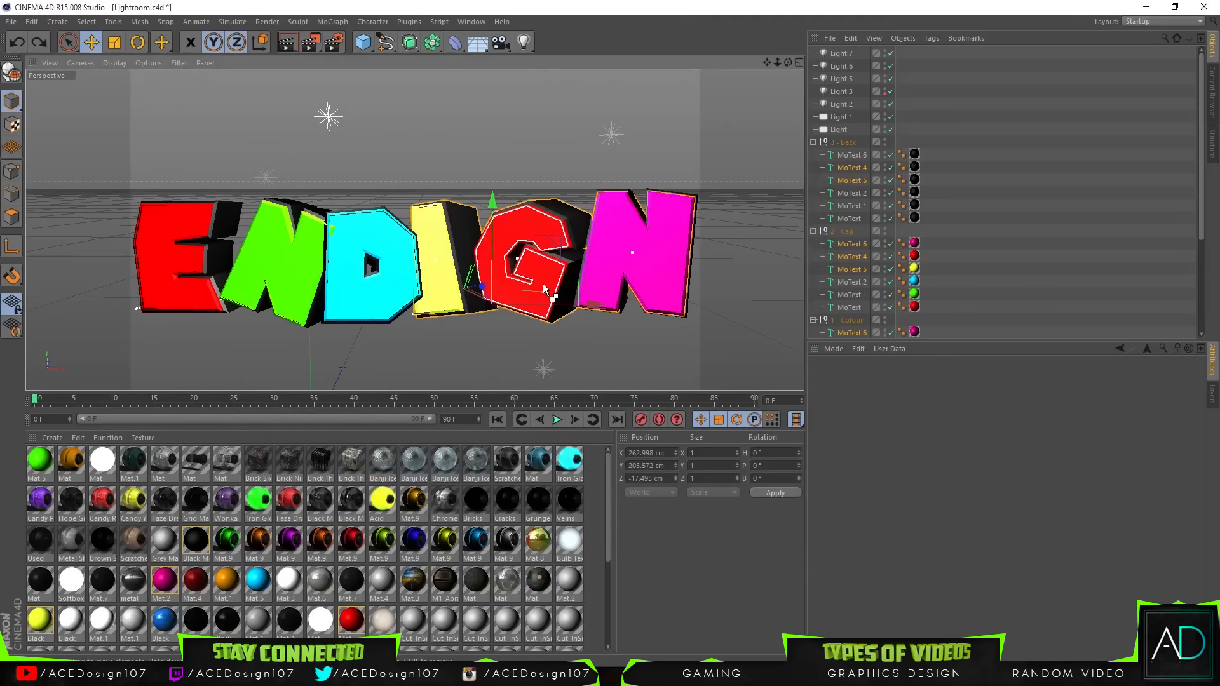
click(569, 266)
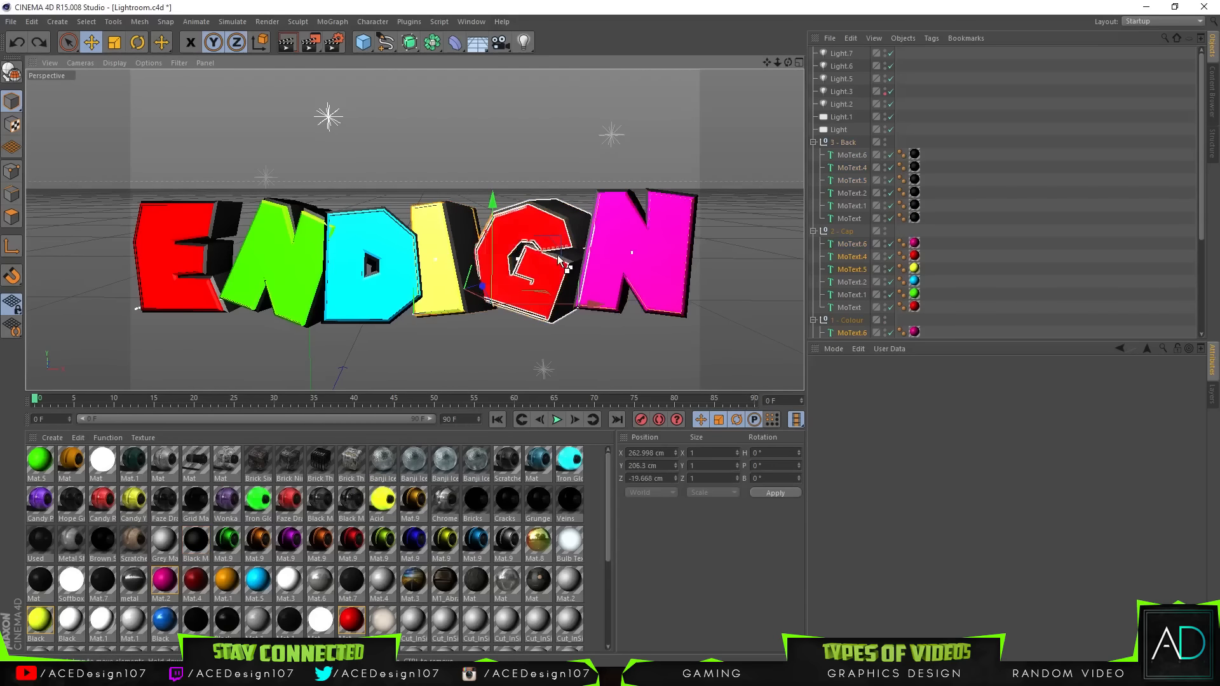
key(ctrl+z)
key(ctrl+z)
key(ctrl+z)
key(ctrl+z)
key(ctrl+z)
key(ctrl+z)
key(ctrl+z)
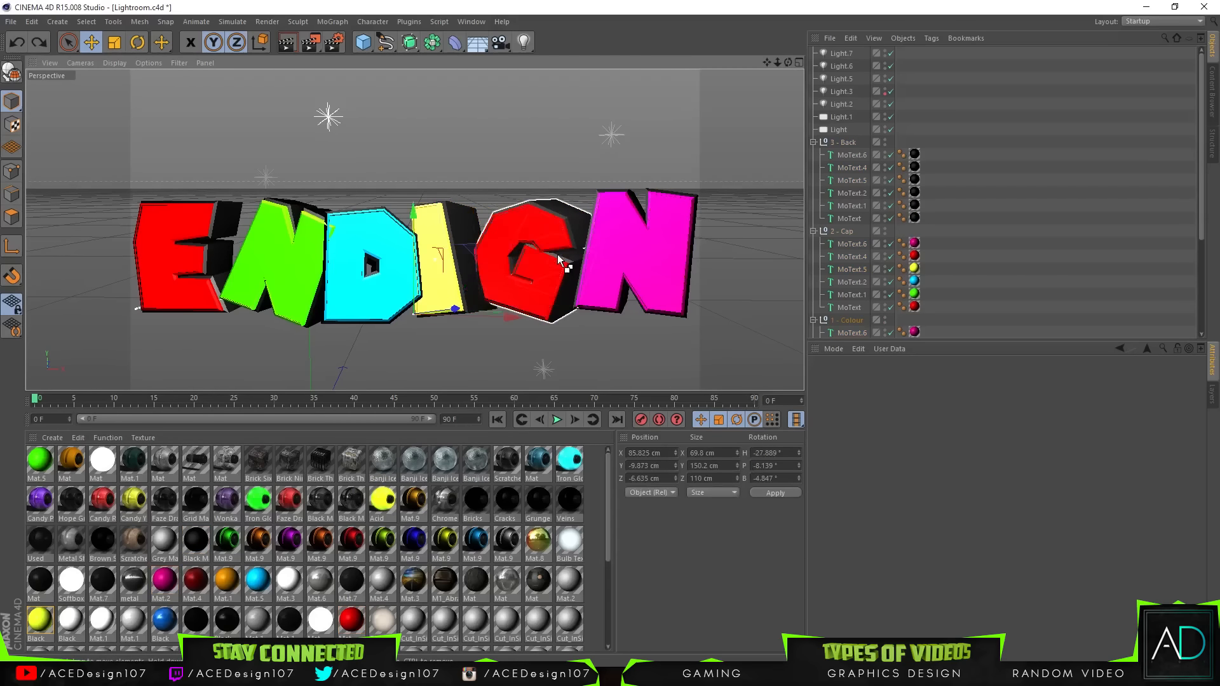
key(ctrl+z)
key(ctrl+z)
key(ctrl+z)
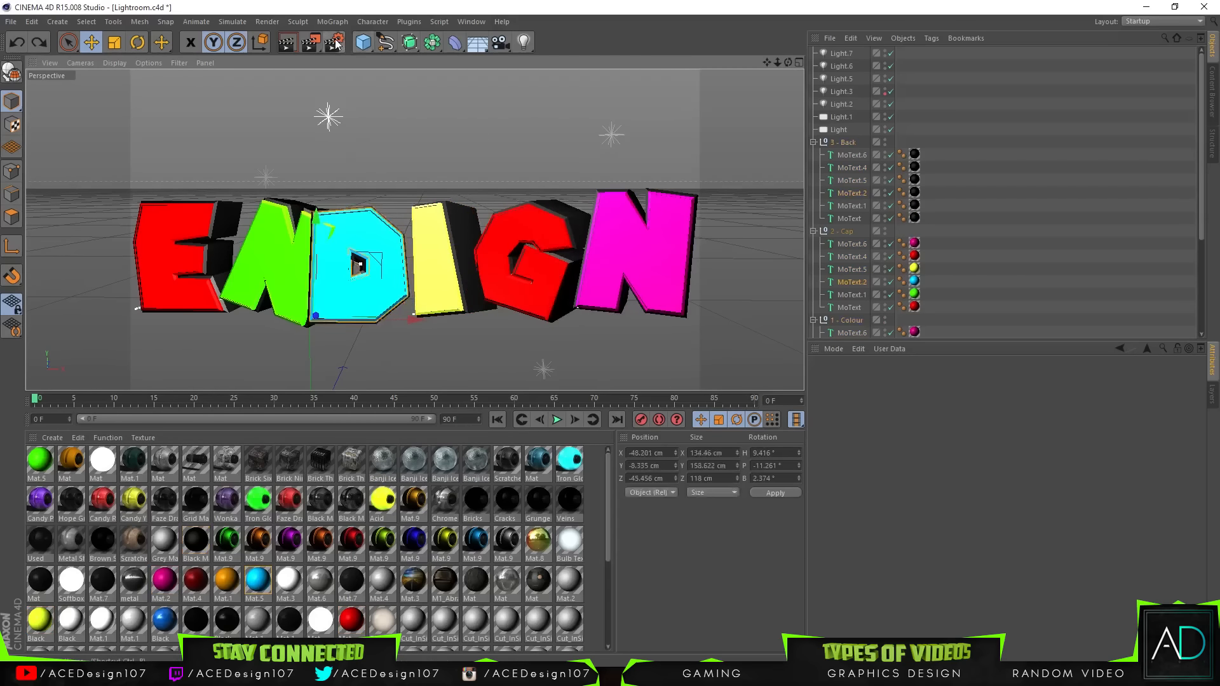
key(ctrl+z)
key(ctrl+z)
key(ctrl+z)
key(ctrl+z)
key(ctrl+z)
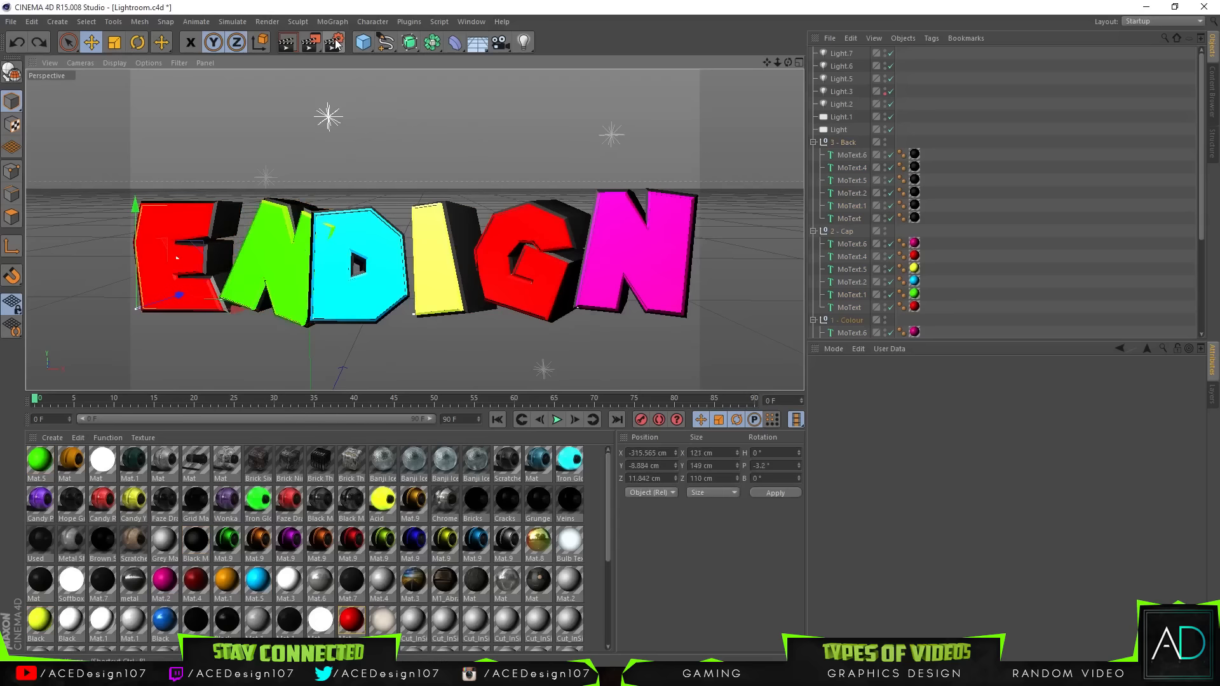
key(ctrl+z)
key(ctrl+z)
key(ctrl+z)
key(ctrl+z)
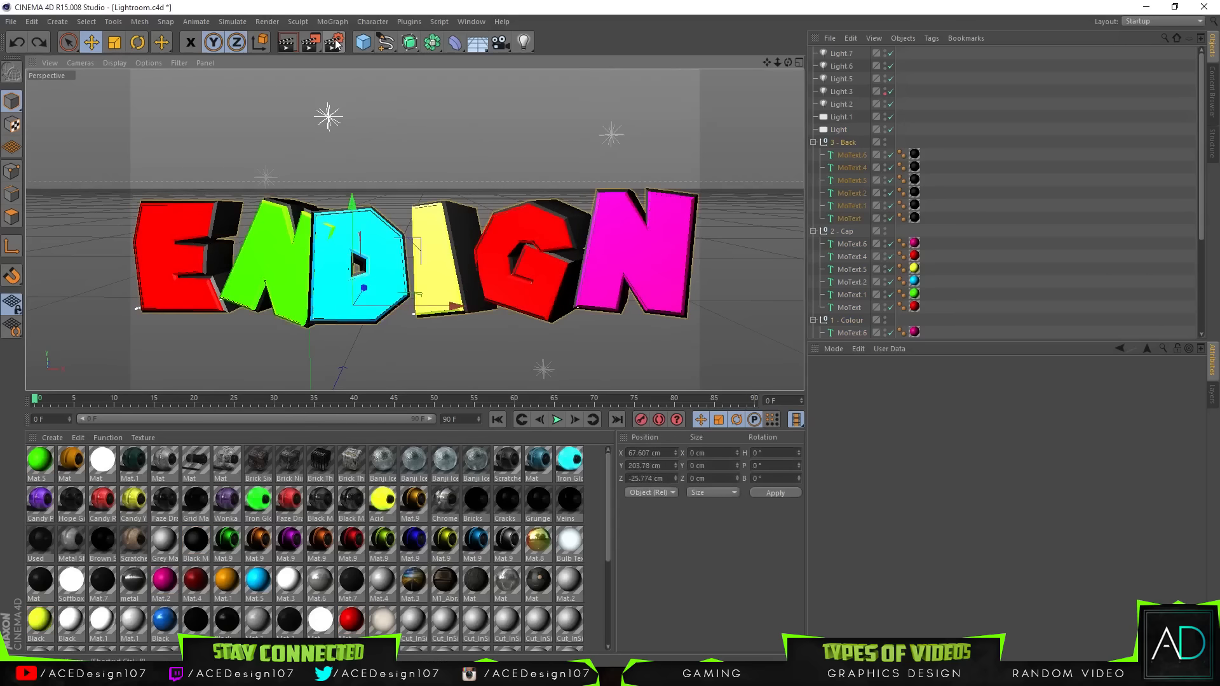
key(ctrl+z)
key(ctrl+z)
key(ctrl+z)
key(ctrl+z)
key(ctrl+z)
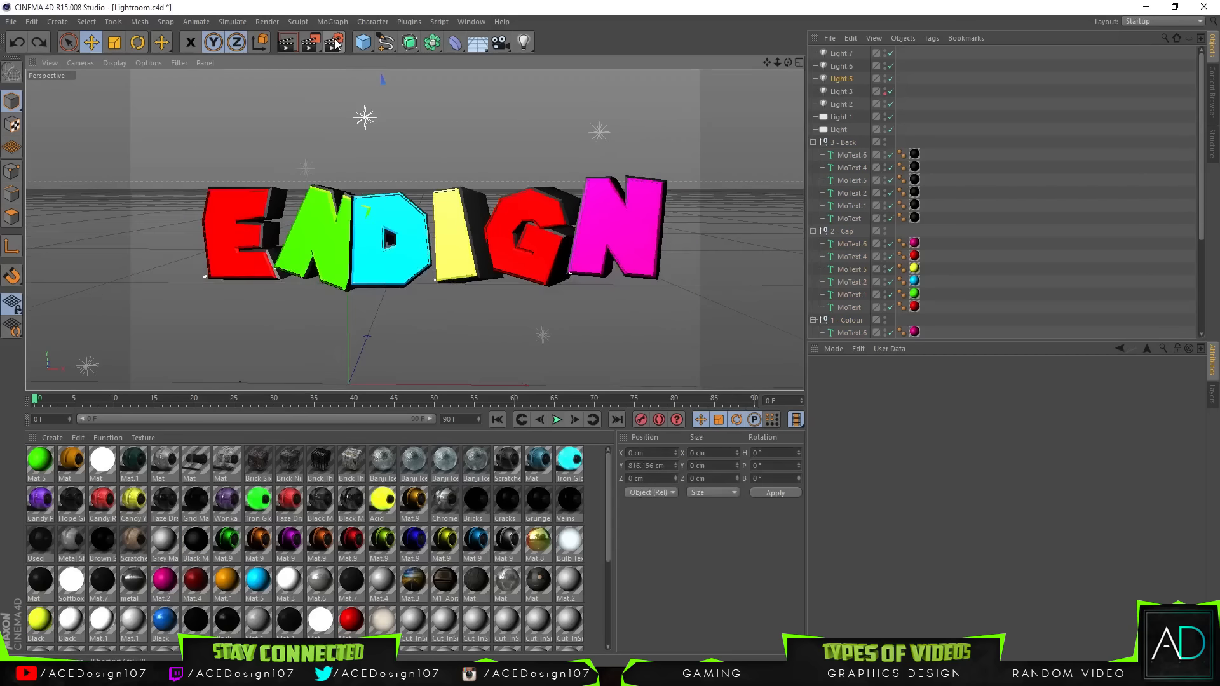
key(ctrl+z)
key(ctrl+z)
key(ctrl+z)
key(ctrl+z)
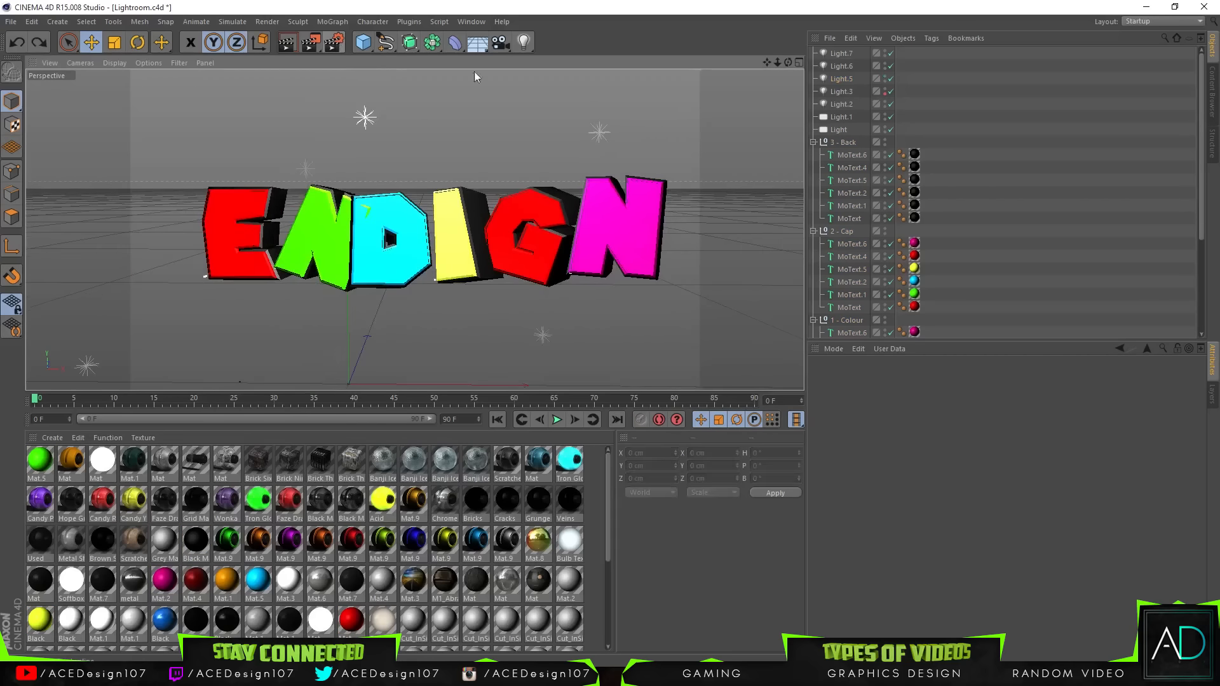
key(ctrl+z)
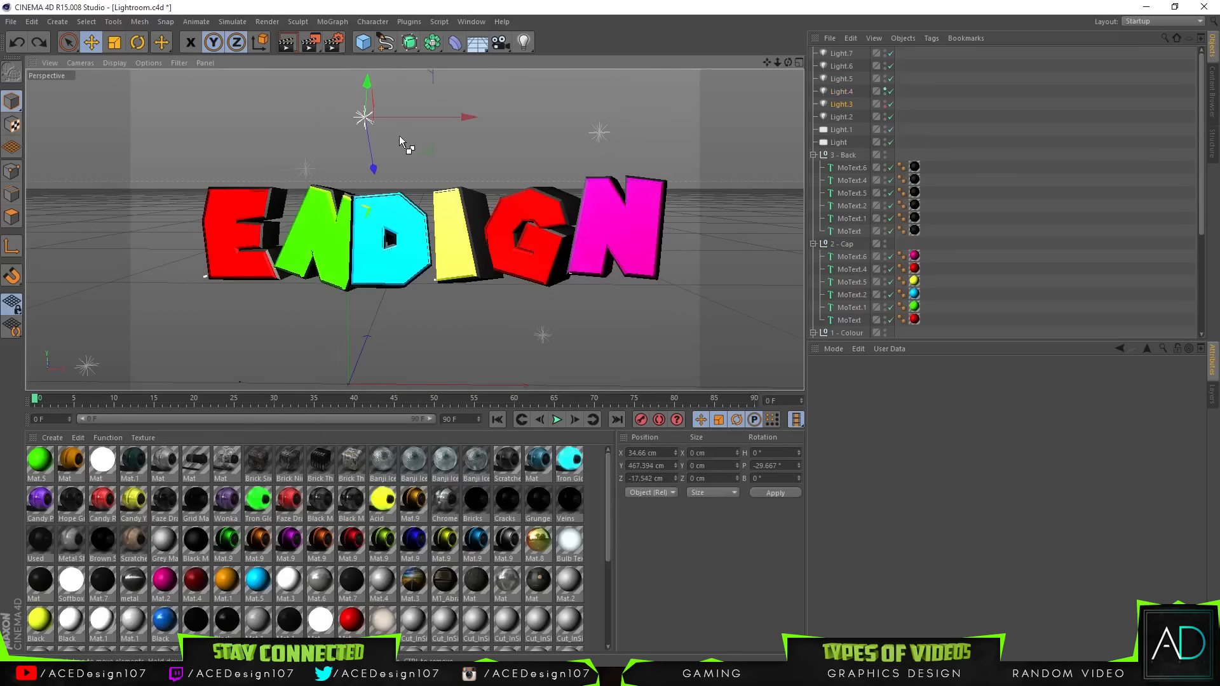
key(ctrl+z)
key(ctrl+z)
key(ctrl+z)
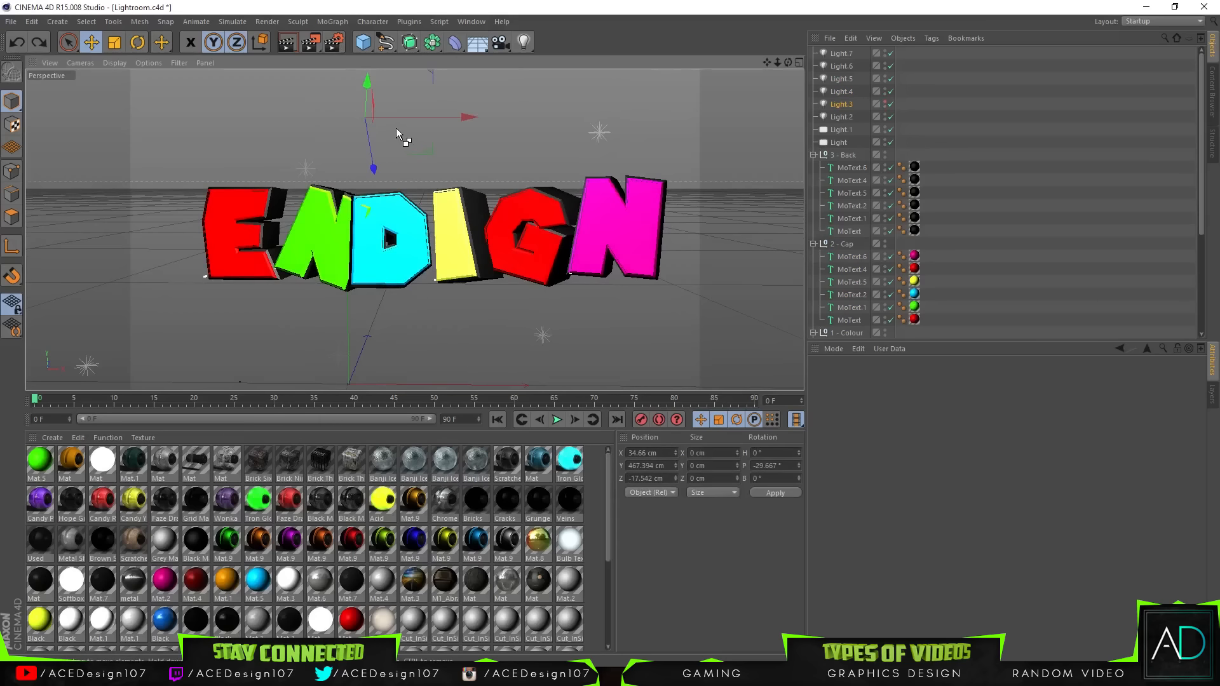
key(ctrl+z)
key(ctrl+z)
key(ctrl+z)
key(ctrl+z)
key(ctrl+z)
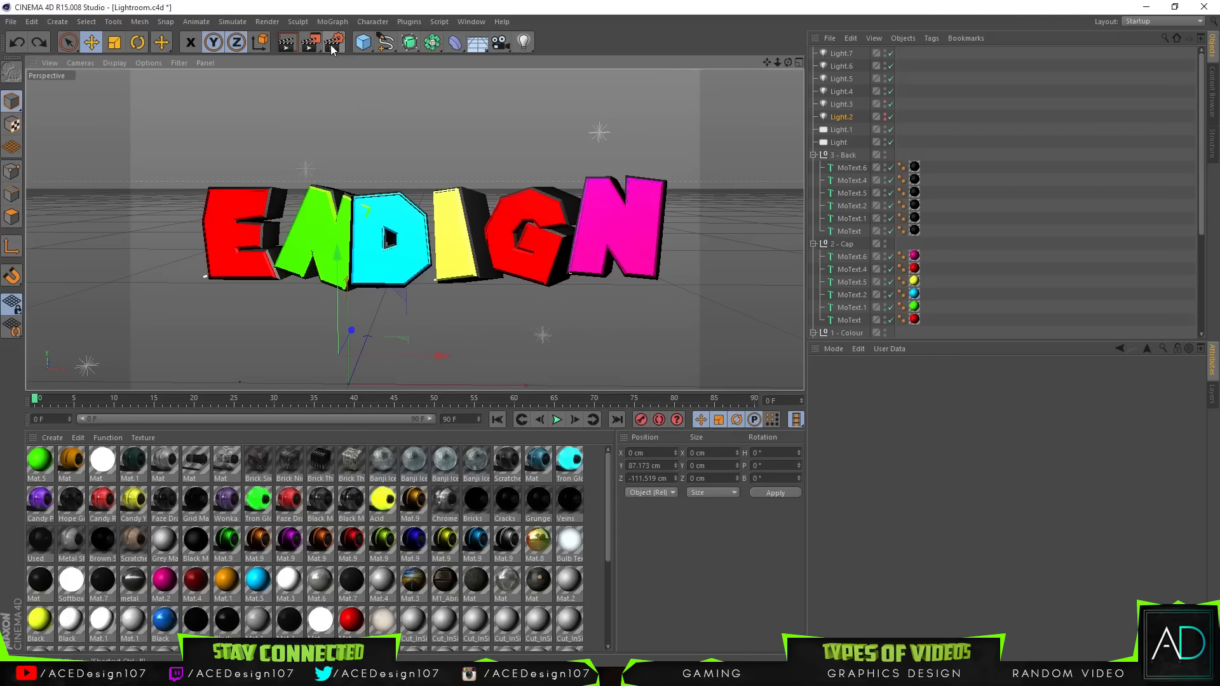
key(ctrl+z)
key(ctrl+z)
key(ctrl+z)
key(ctrl+z)
key(ctrl+z)
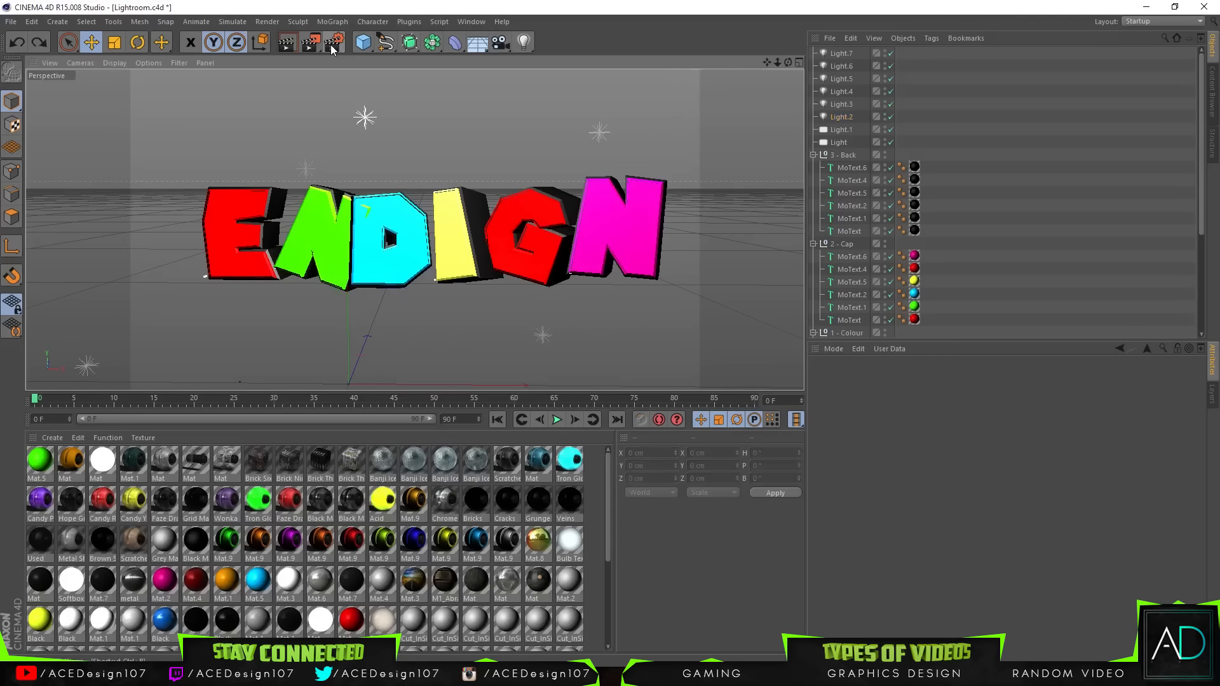
Step: Review the Render Settings output, save path, multi-pass, global illumination and ambient occlusion options, then close them
click(330, 45)
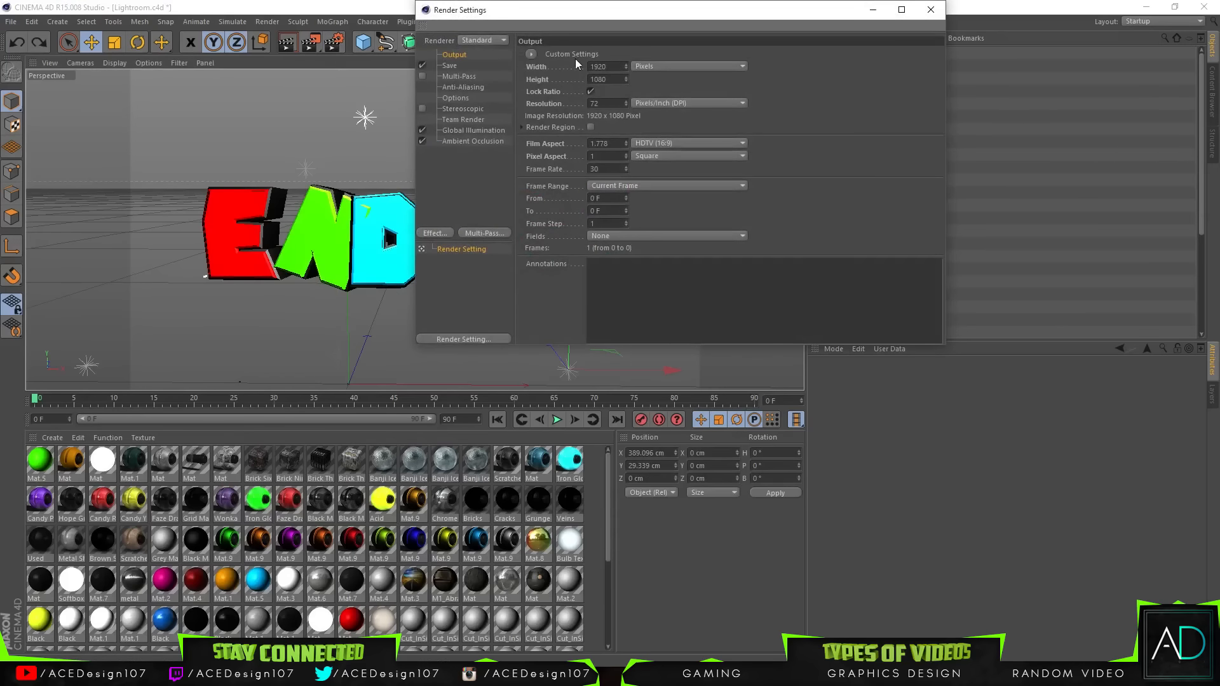
click(621, 79)
click(450, 66)
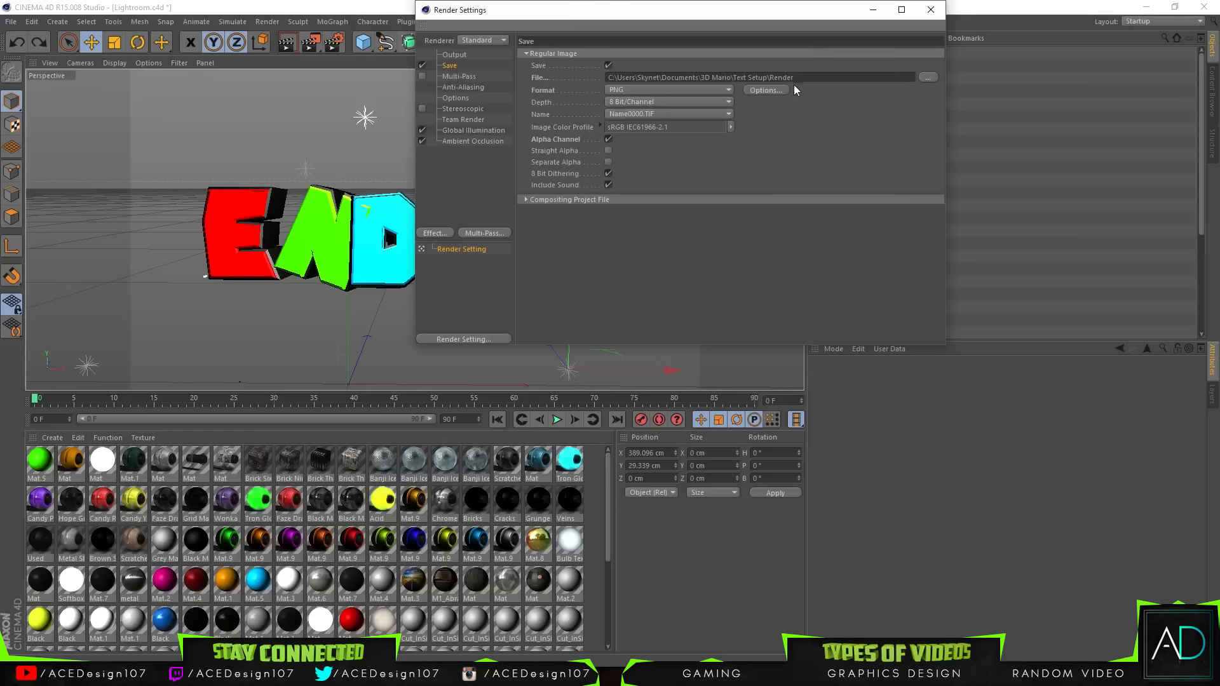
click(610, 88)
click(588, 96)
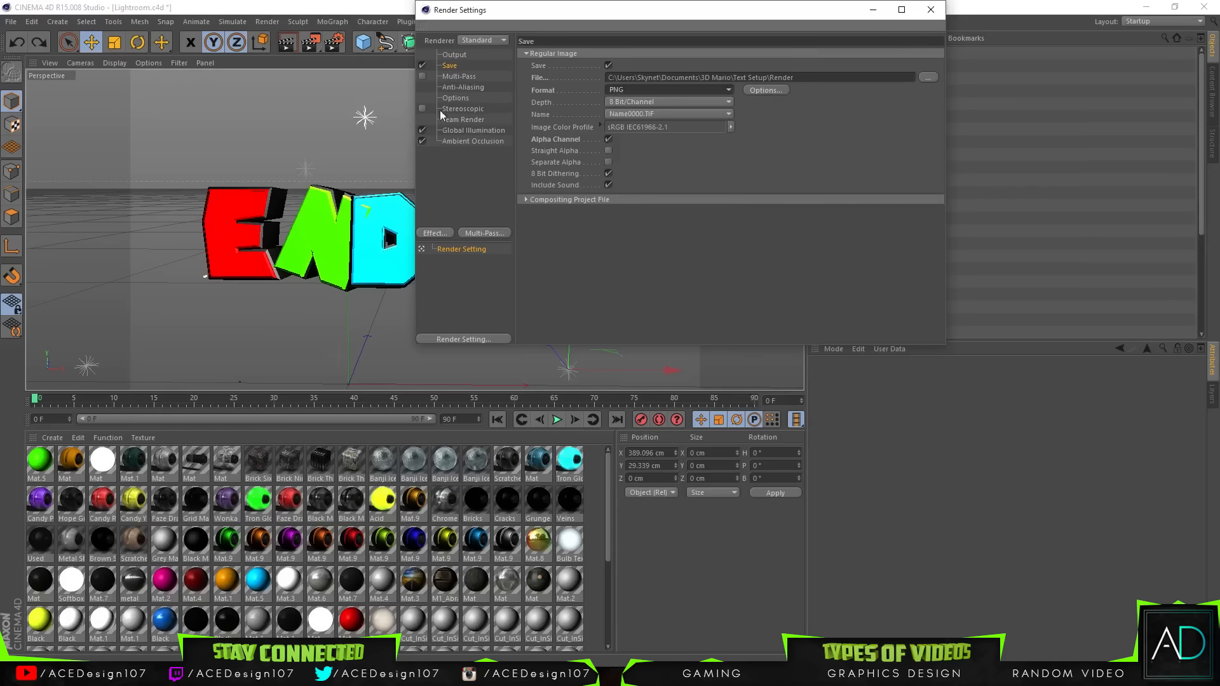
click(927, 77)
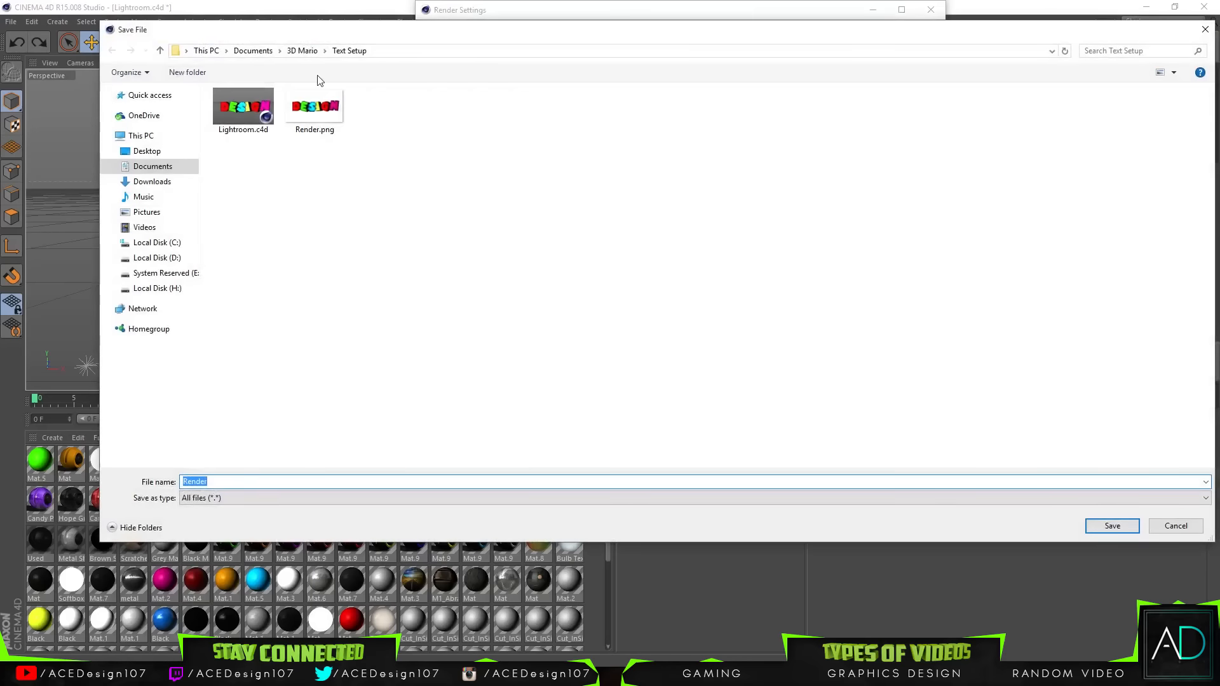
click(1176, 526)
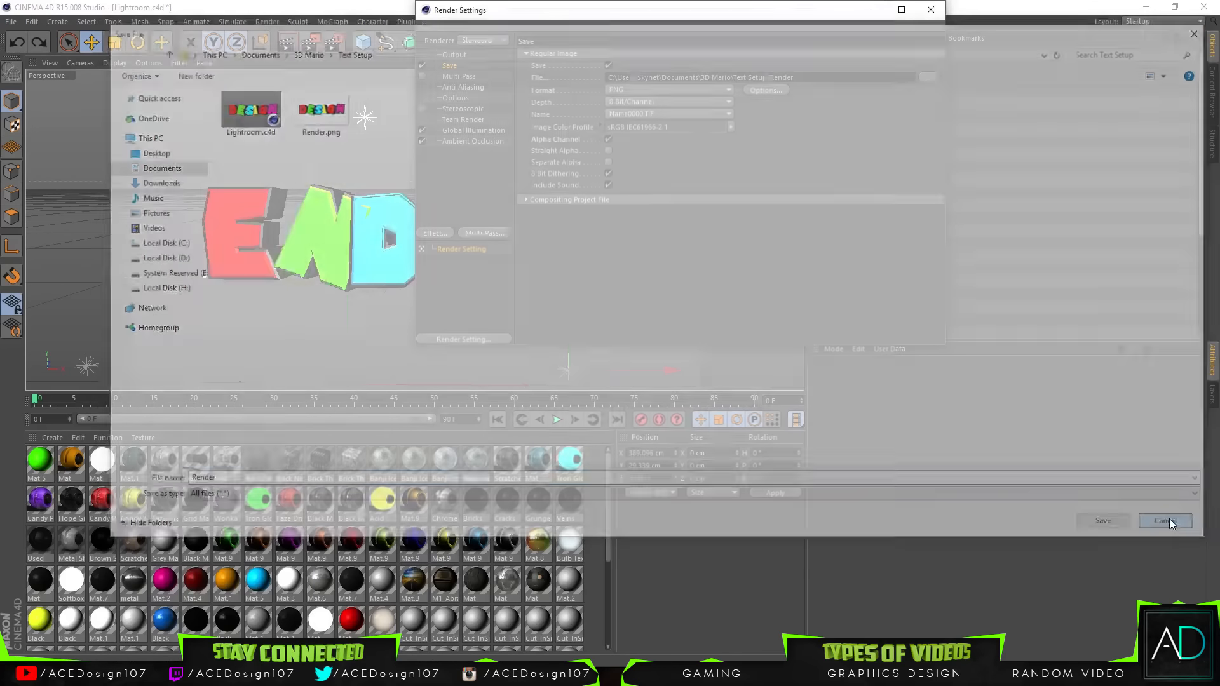
click(456, 121)
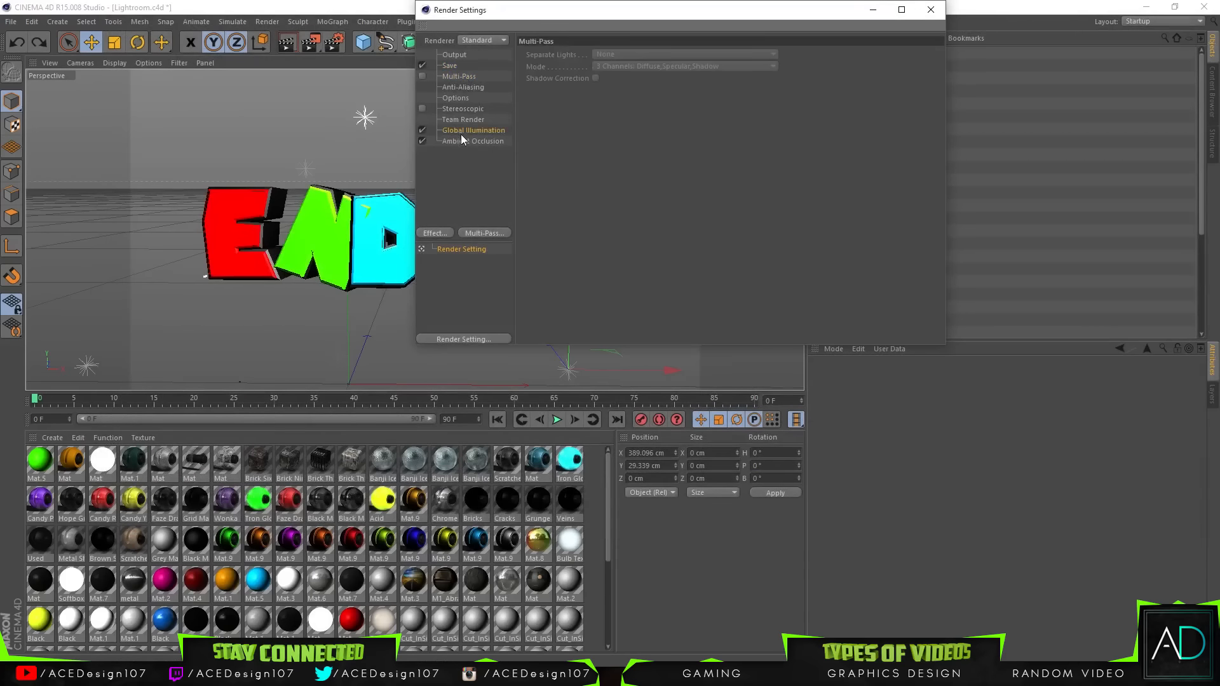
click(460, 132)
click(460, 143)
click(469, 130)
click(460, 141)
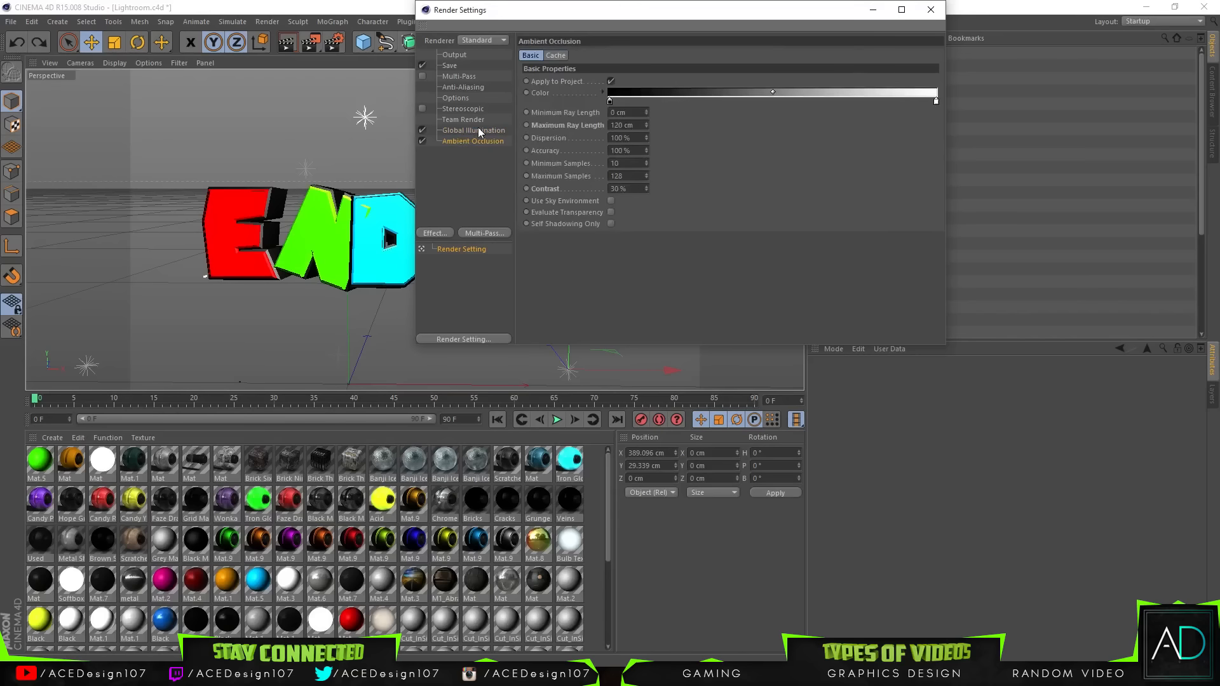
click(929, 10)
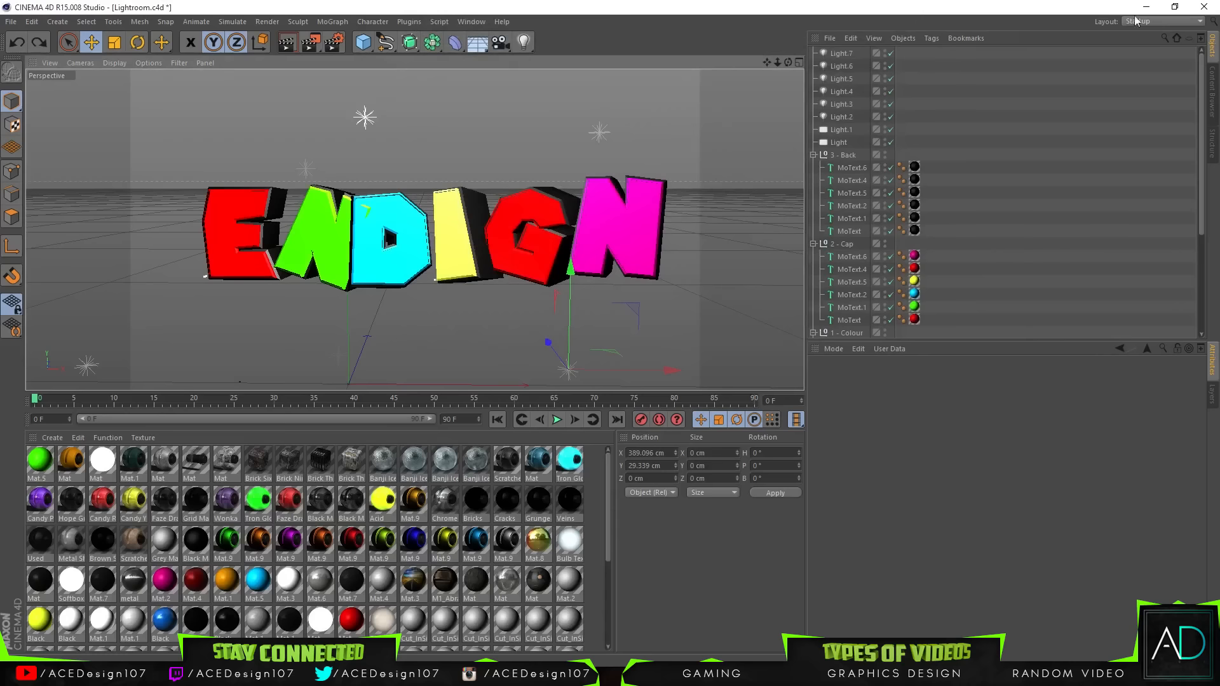
Step: Quit Cinema 4D without saving changes to the open projects
click(1205, 7)
click(629, 391)
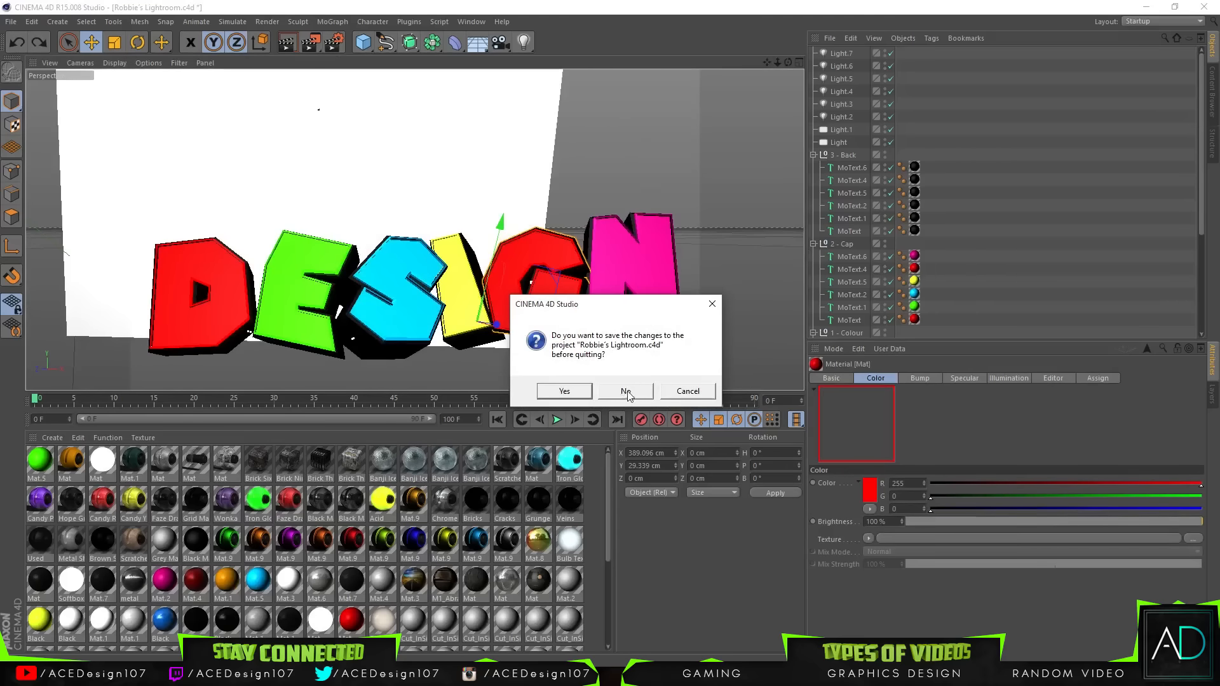
click(627, 391)
click(627, 391)
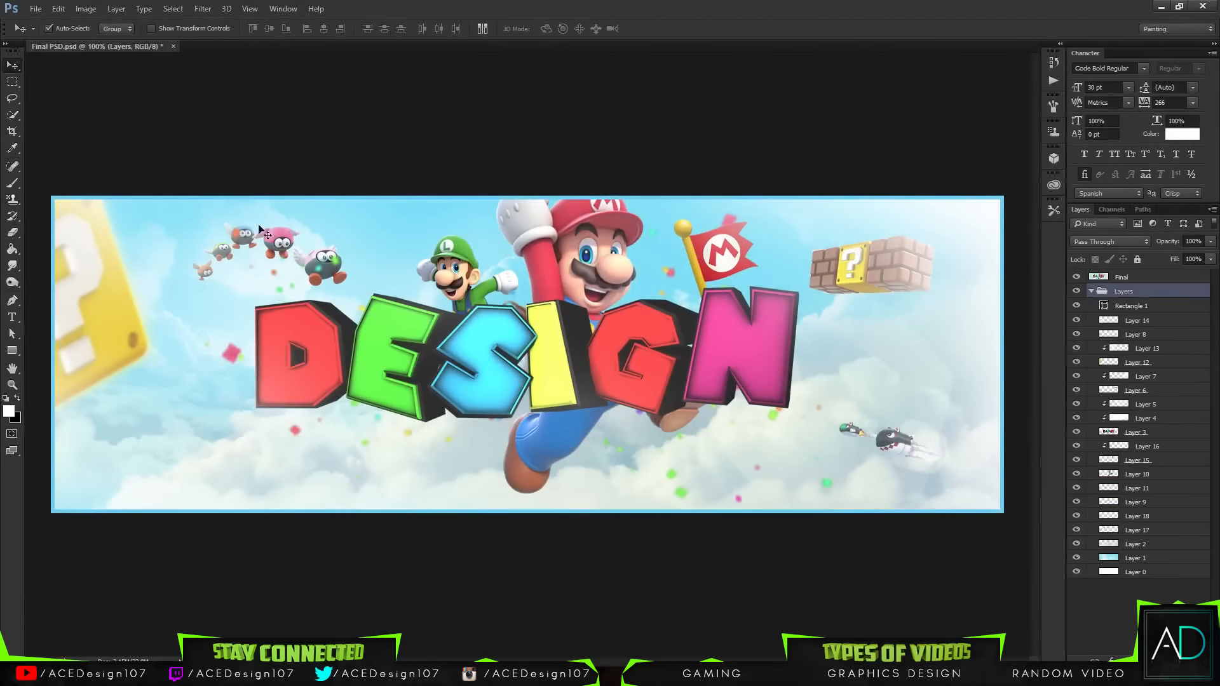
Step: Create a new document 1500 px wide and 500 px high
click(36, 9)
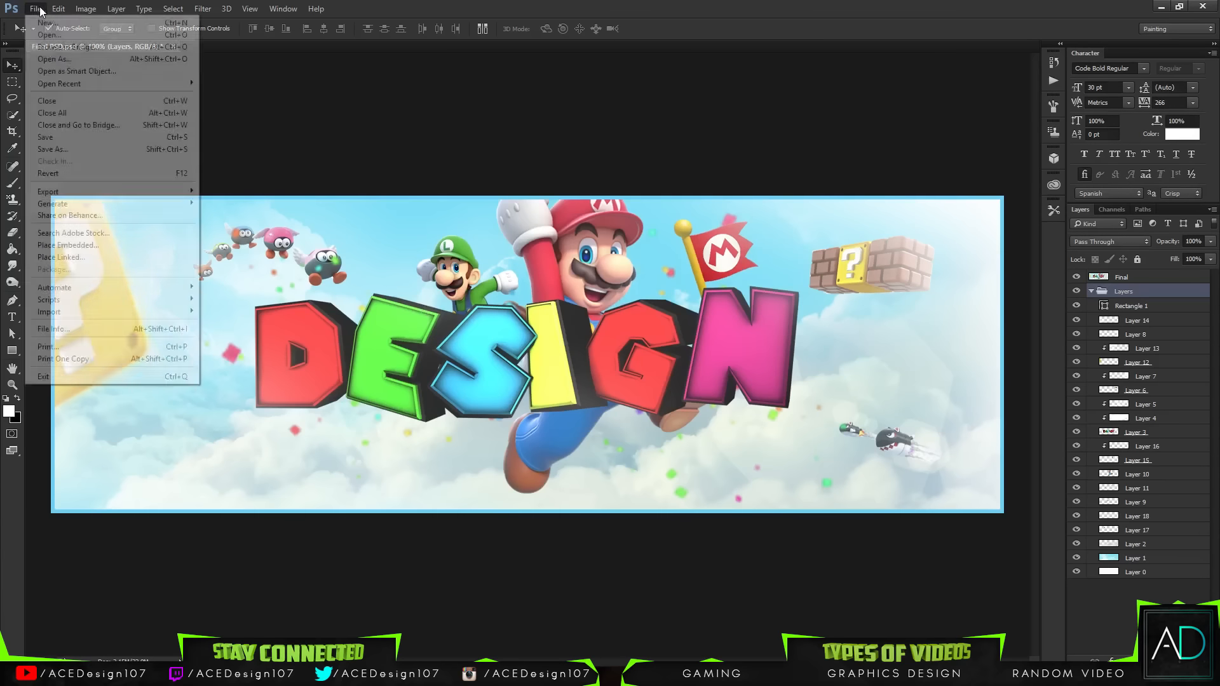
click(44, 21)
double_click(485, 255)
text(1500)
key(Tab)
text(500)
key(Return)
Step: Close the Final PSD document, saving its changes
drag(219, 45, 87, 48)
click(197, 46)
click(285, 46)
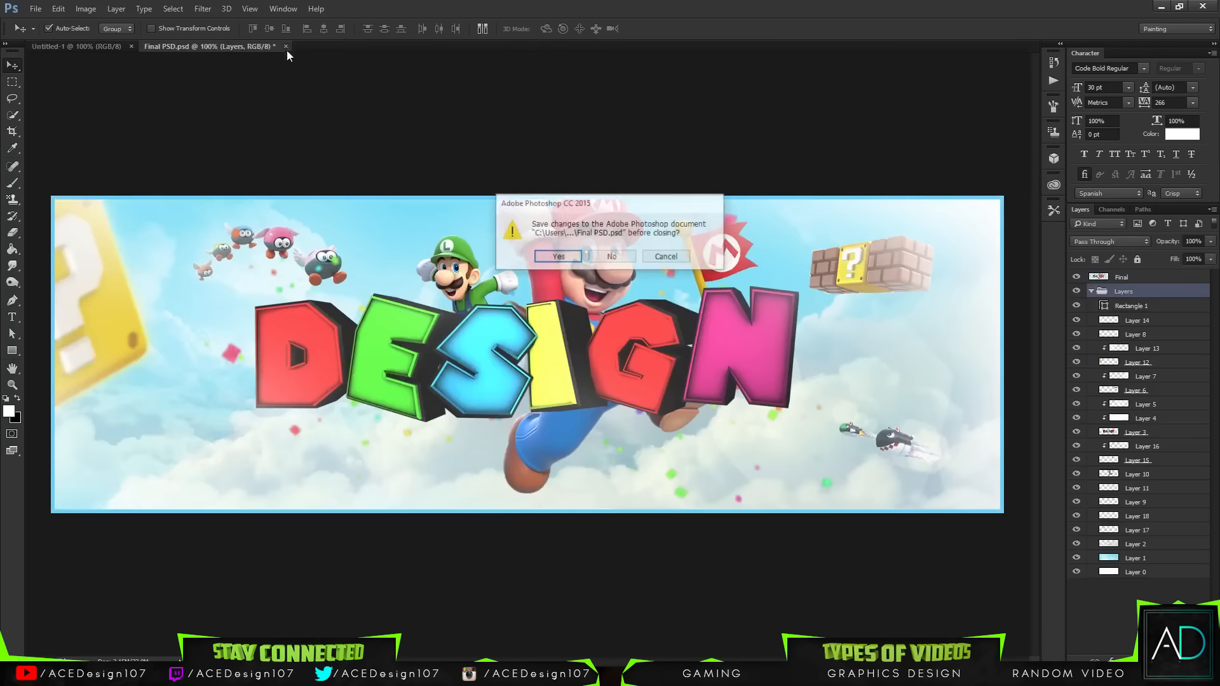
click(556, 257)
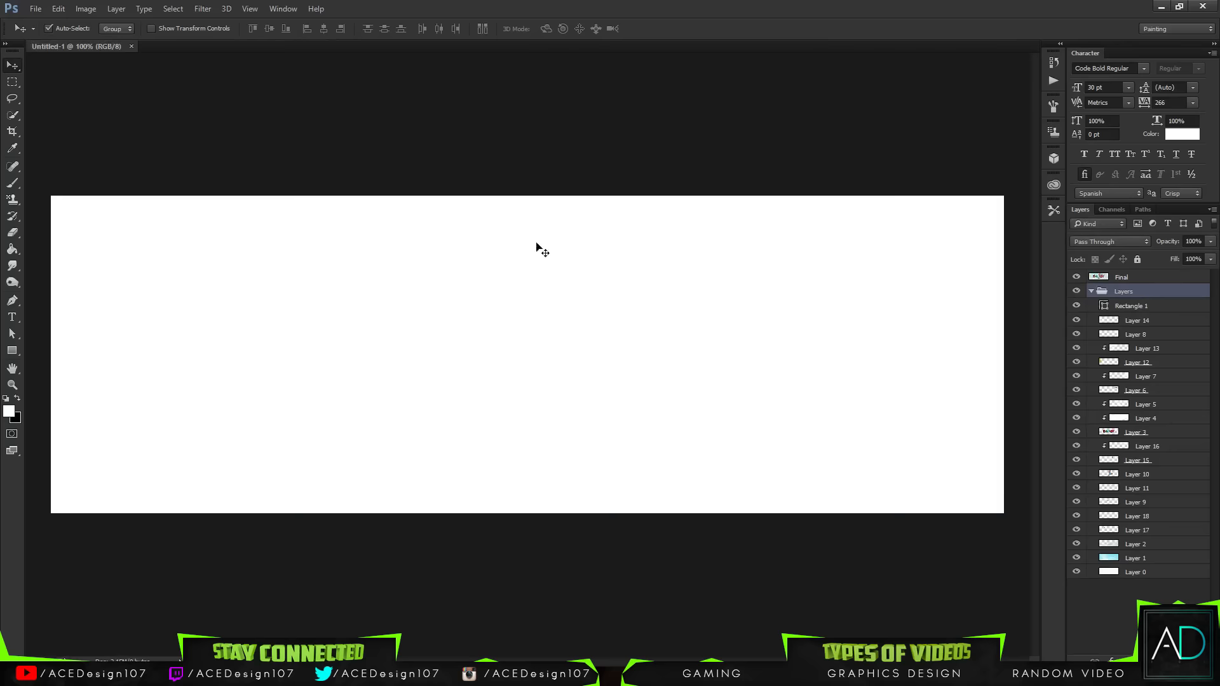
Step: Open both images, 1.png and 2.jpg, from the 3D Mario Assets Cloud folder
click(30, 9)
click(45, 33)
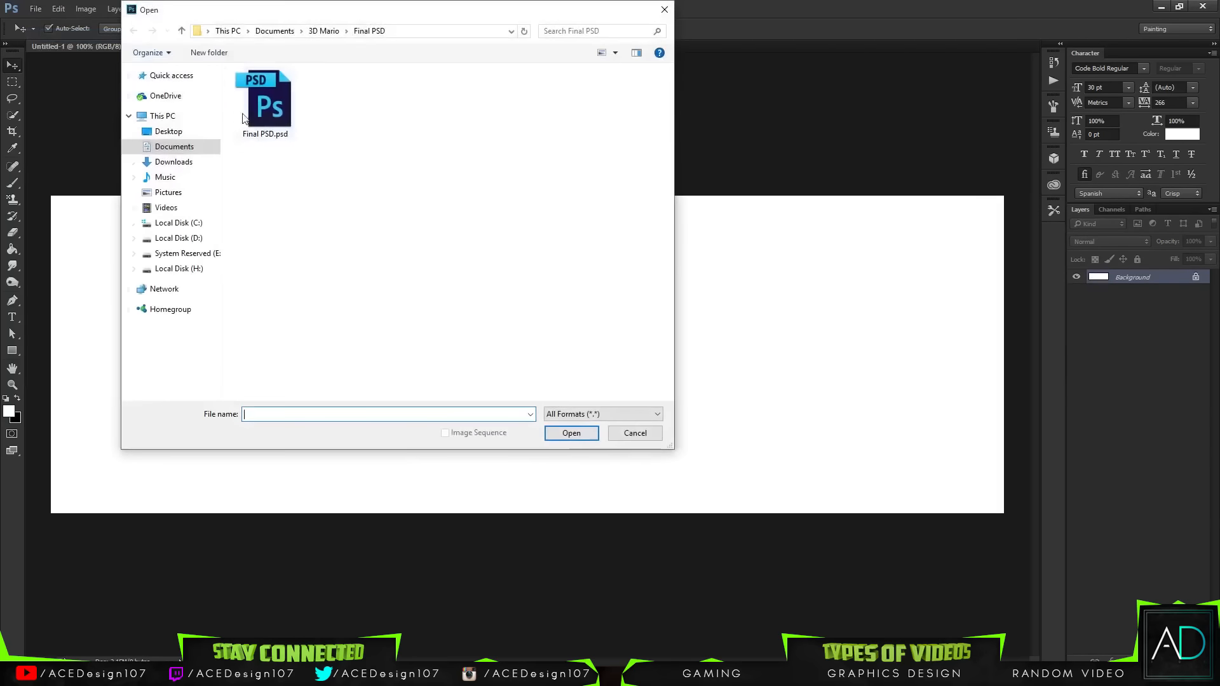
click(325, 36)
double_click(280, 105)
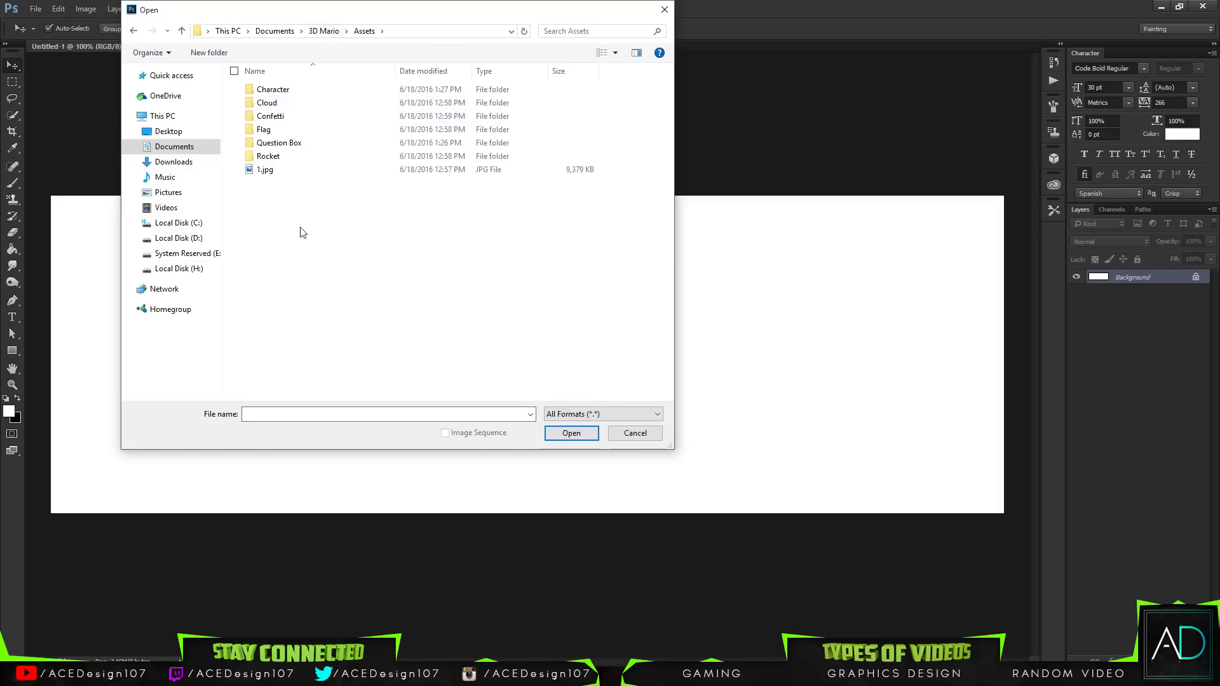
double_click(266, 103)
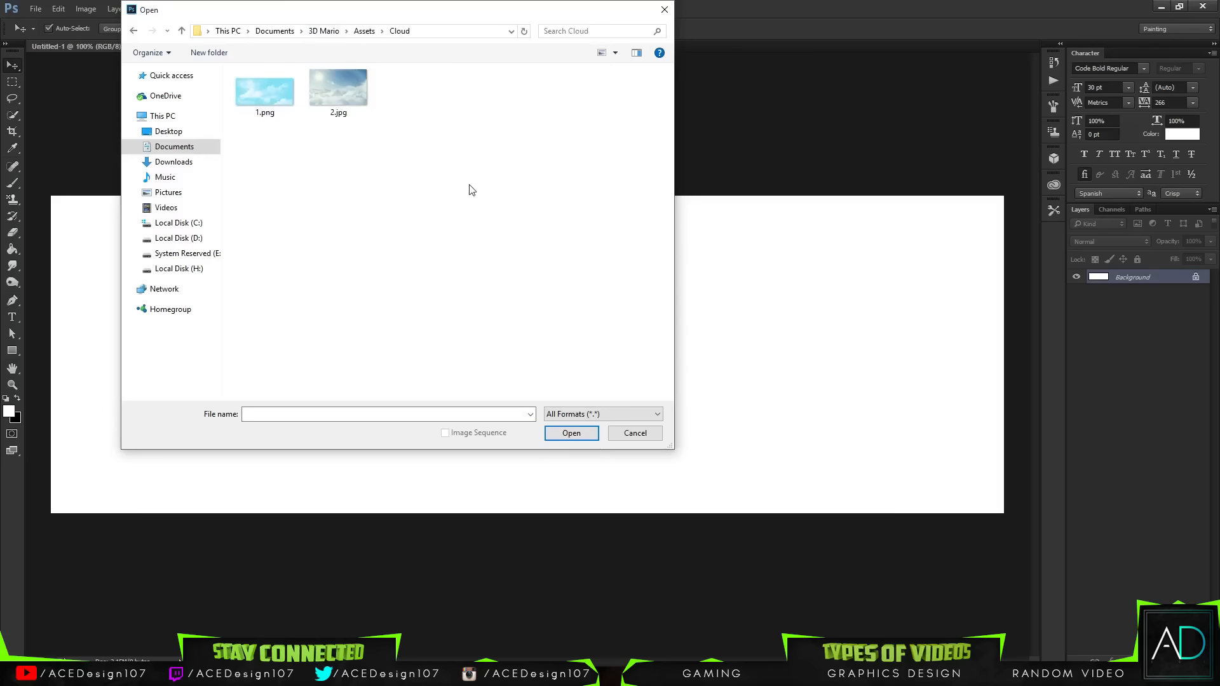
drag(488, 147, 246, 101)
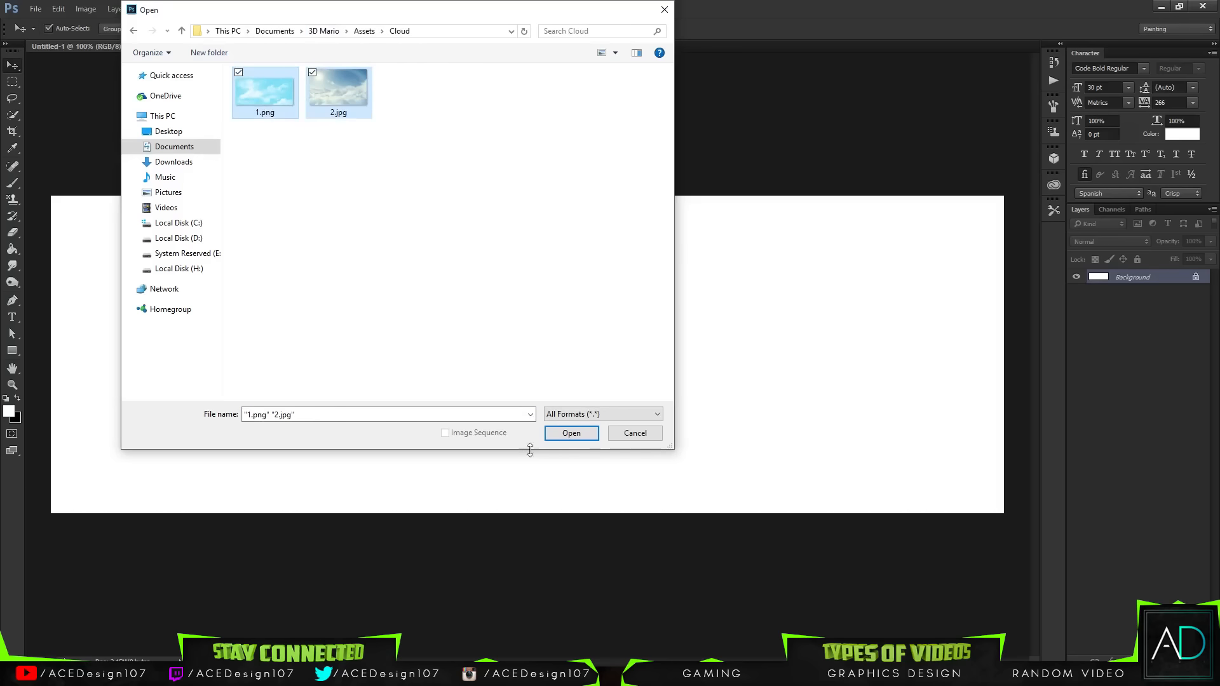
click(571, 433)
Step: Bring the 1.png sky image into the new Untitled-1 document as a layer
click(76, 47)
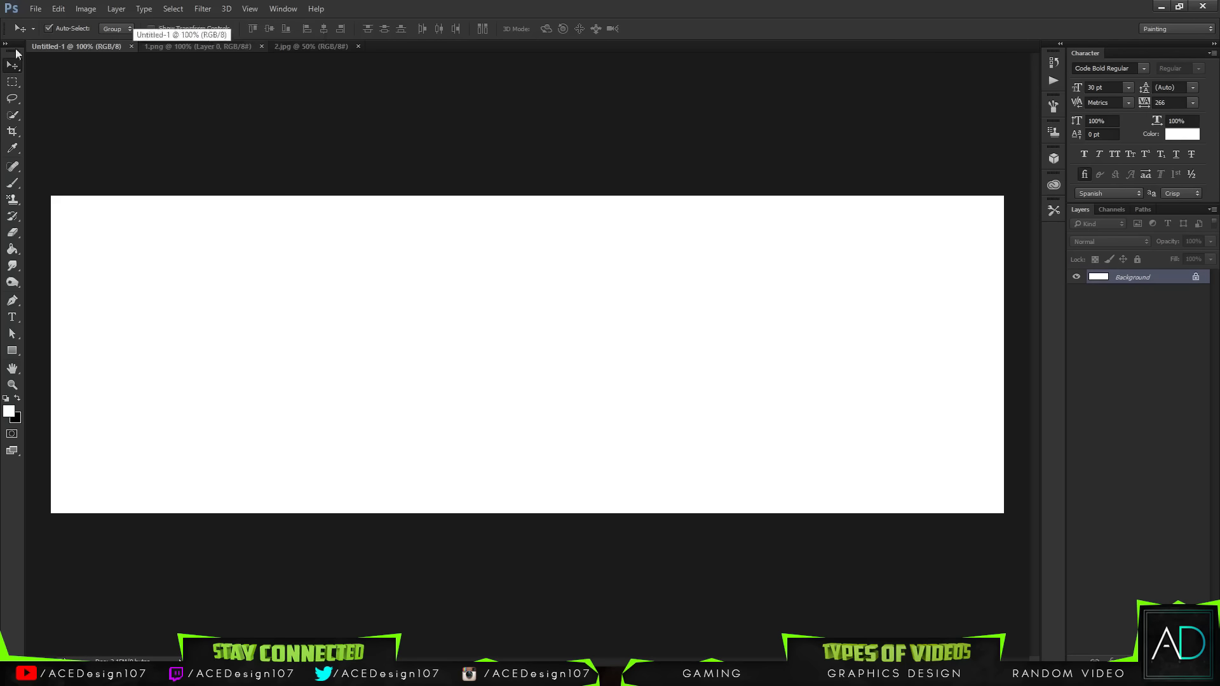
click(192, 46)
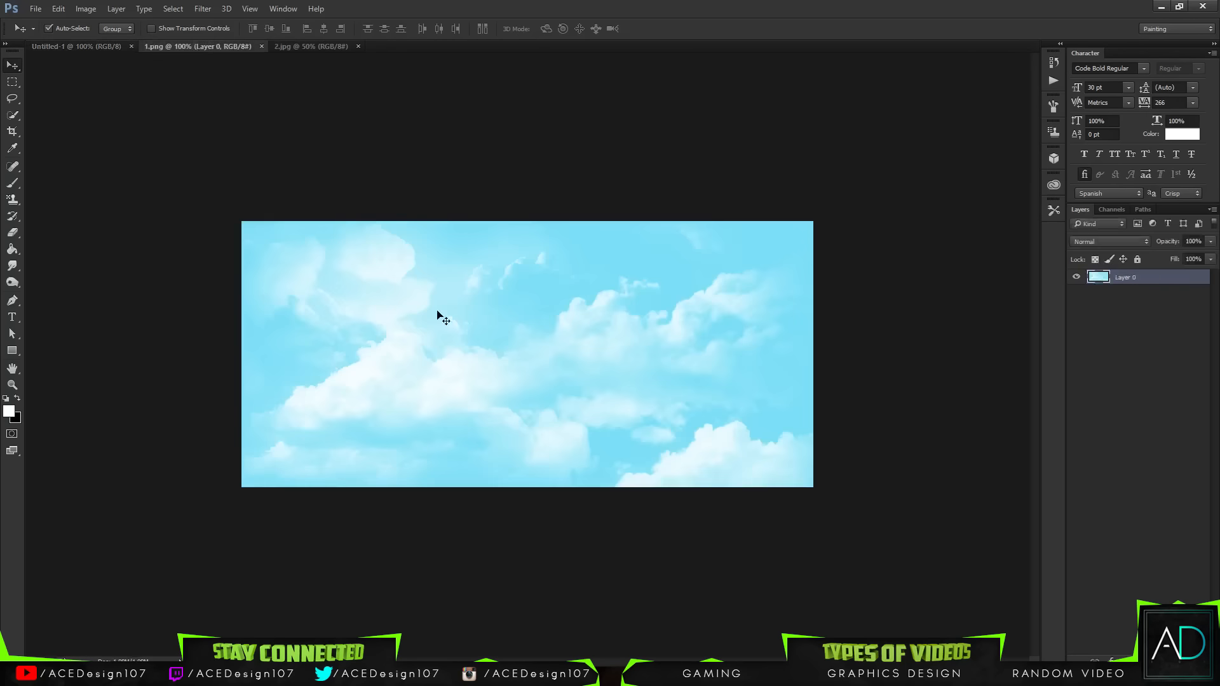
drag(455, 351, 489, 361)
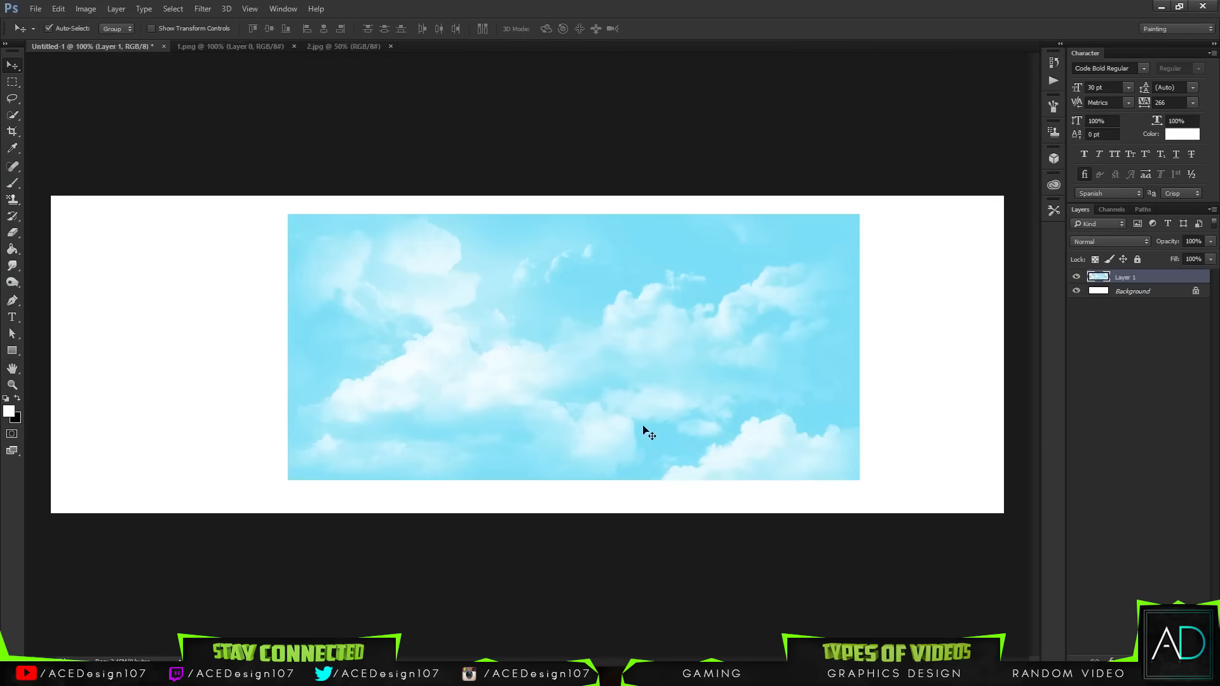
Step: Move and free-transform the sky layer so it fills the whole canvas
drag(679, 407, 493, 327)
key(ctrl+t)
drag(539, 362, 536, 327)
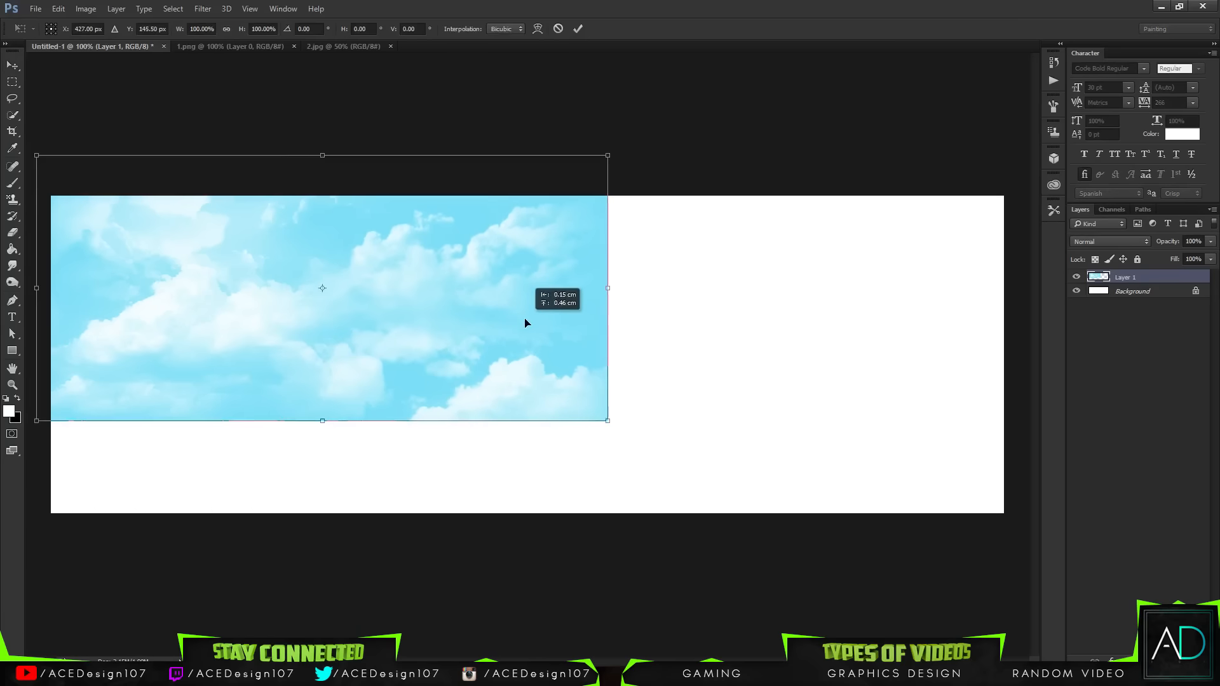
drag(609, 422, 1005, 607)
drag(746, 421, 747, 462)
drag(34, 643, 46, 636)
key(Return)
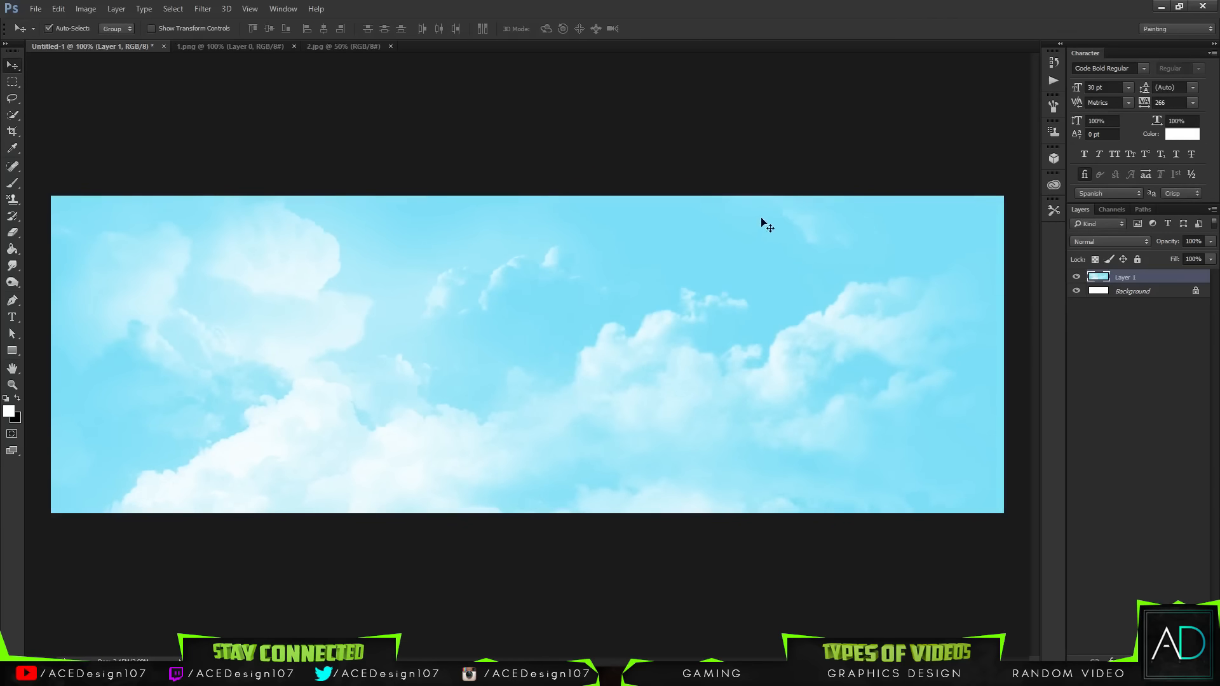
key(ctrl+t)
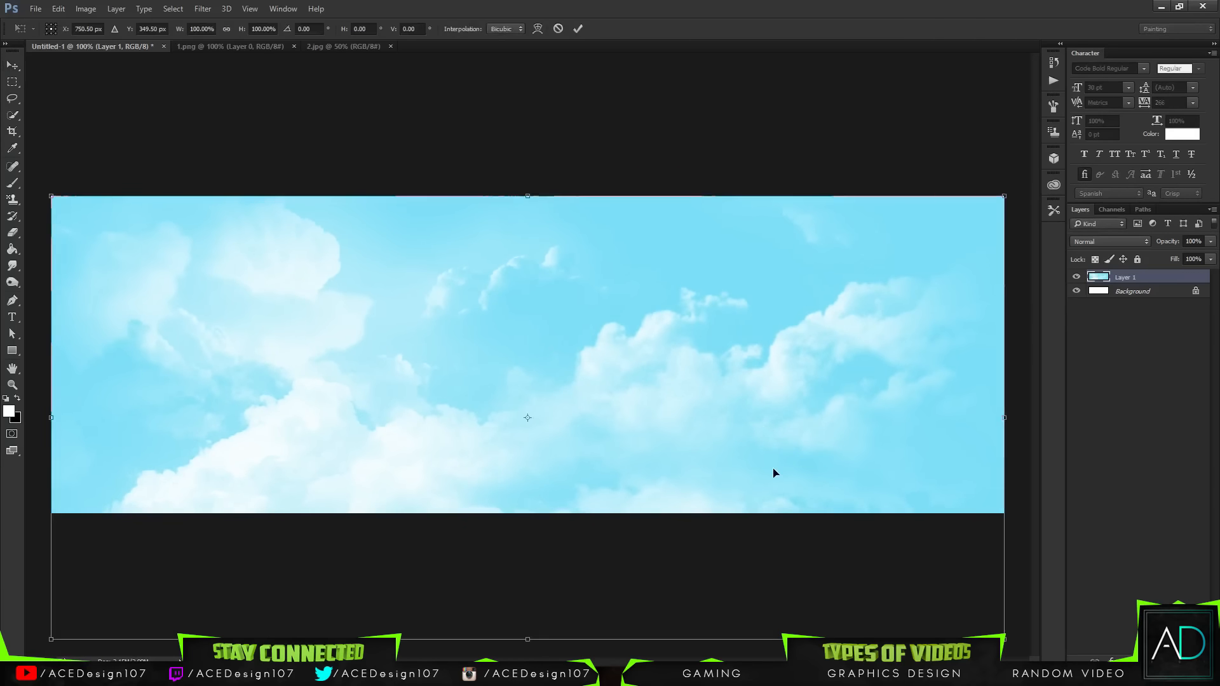
mouse_move(773, 474)
mouse_down()
mouse_move(781, 294)
mouse_move(806, 540)
mouse_move(762, 493)
mouse_move(777, 473)
mouse_up()
key(Return)
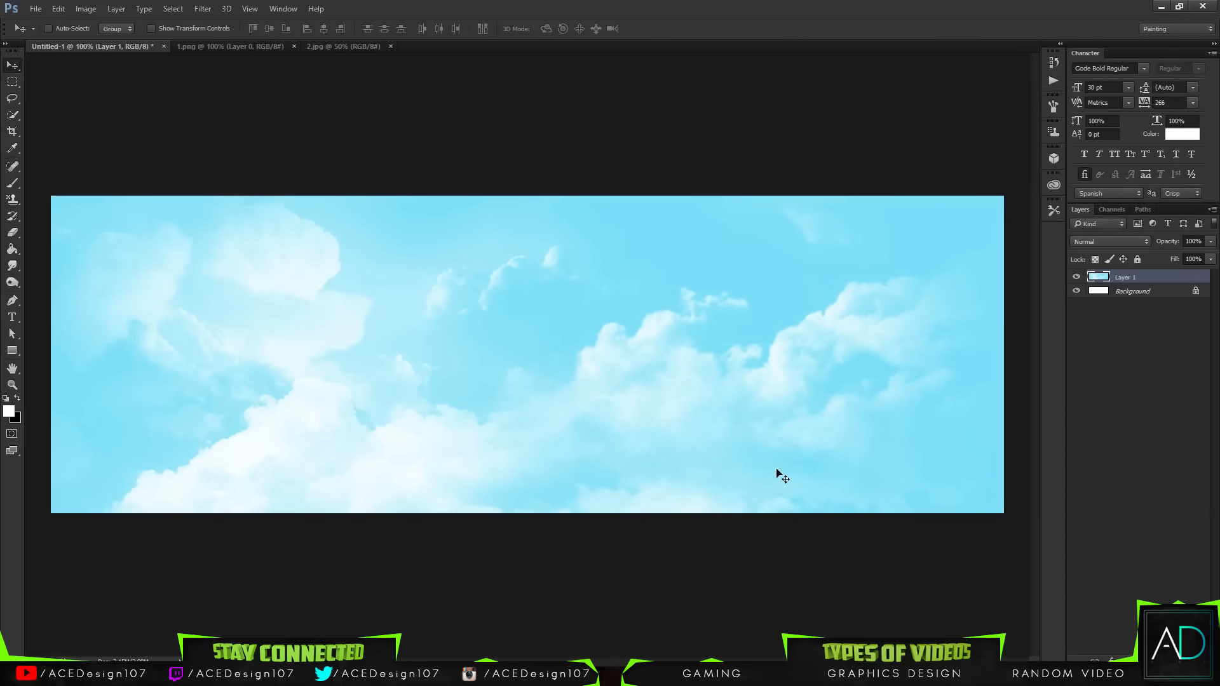
Step: Bring the 2.jpg clouds image into the Untitled-1 document as a layer above the sky
click(321, 48)
drag(346, 343, 306, 169)
click(329, 48)
click(143, 47)
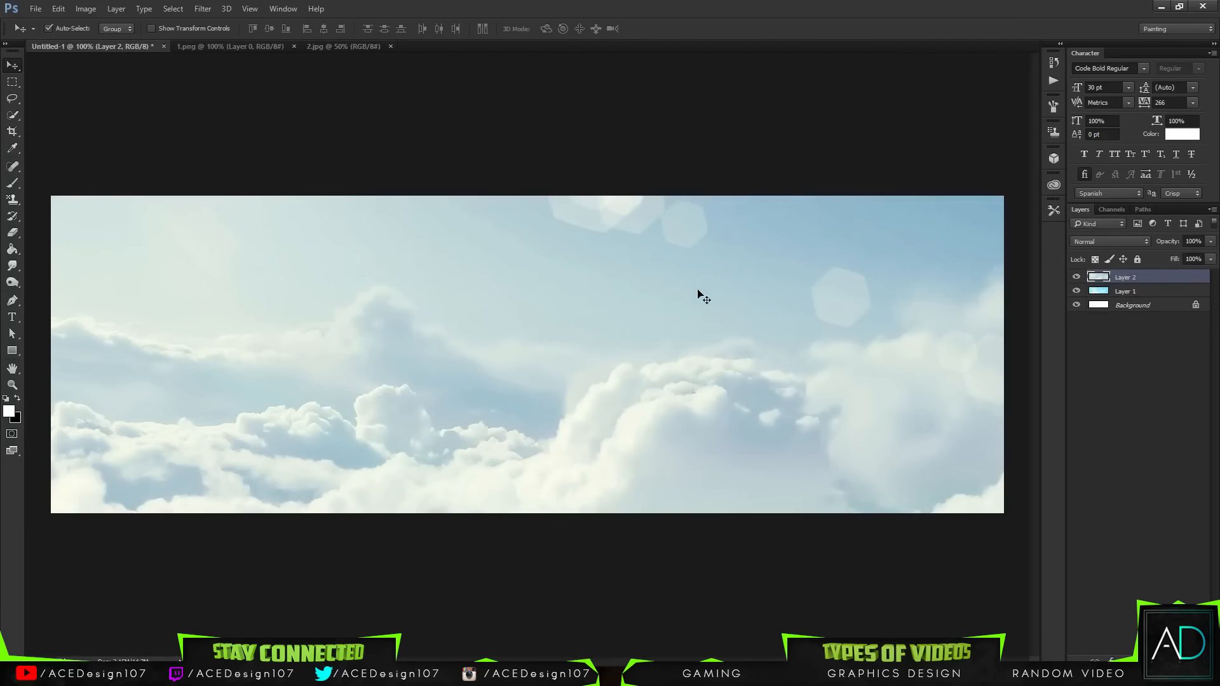
Step: Free-transform the clouds layer, scaling it down to about 61% and positioning it over the canvas
key(ctrl+t)
drag(721, 281, 498, 280)
drag(825, 354, 871, 381)
key(ctrl+minus)
key(ctrl+minus)
key(ctrl+minus)
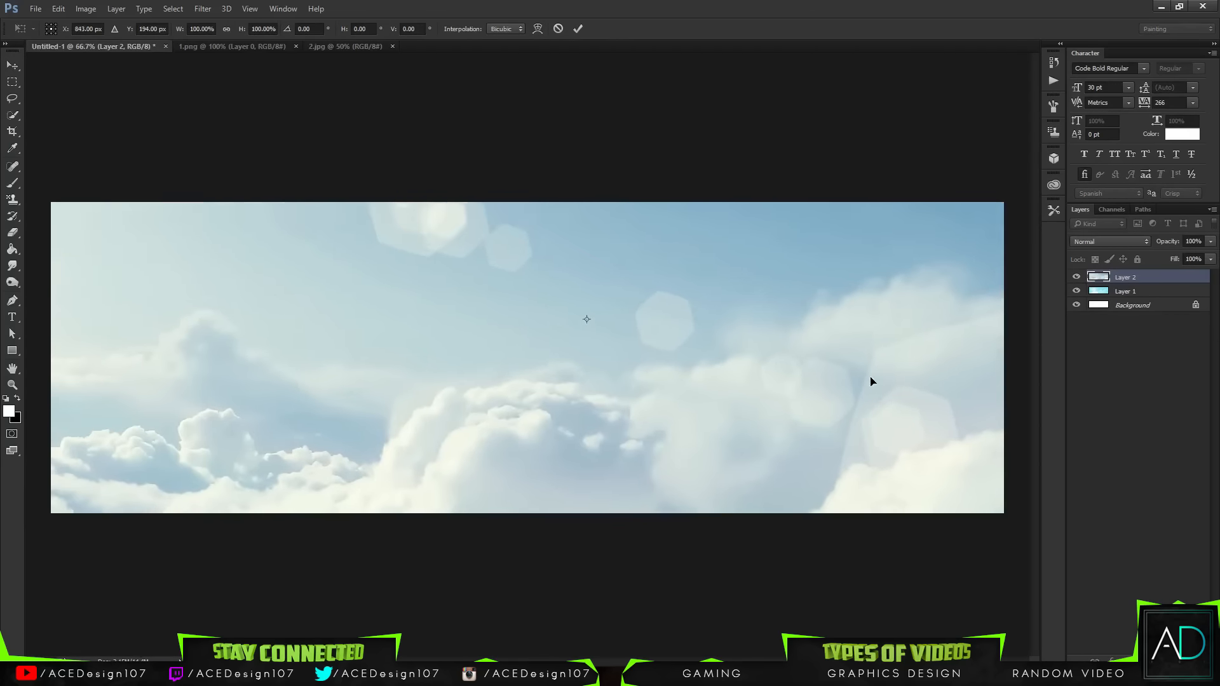
drag(818, 512, 730, 457)
mouse_move(632, 378)
mouse_down()
mouse_move(621, 356)
mouse_move(617, 415)
mouse_move(621, 389)
mouse_up()
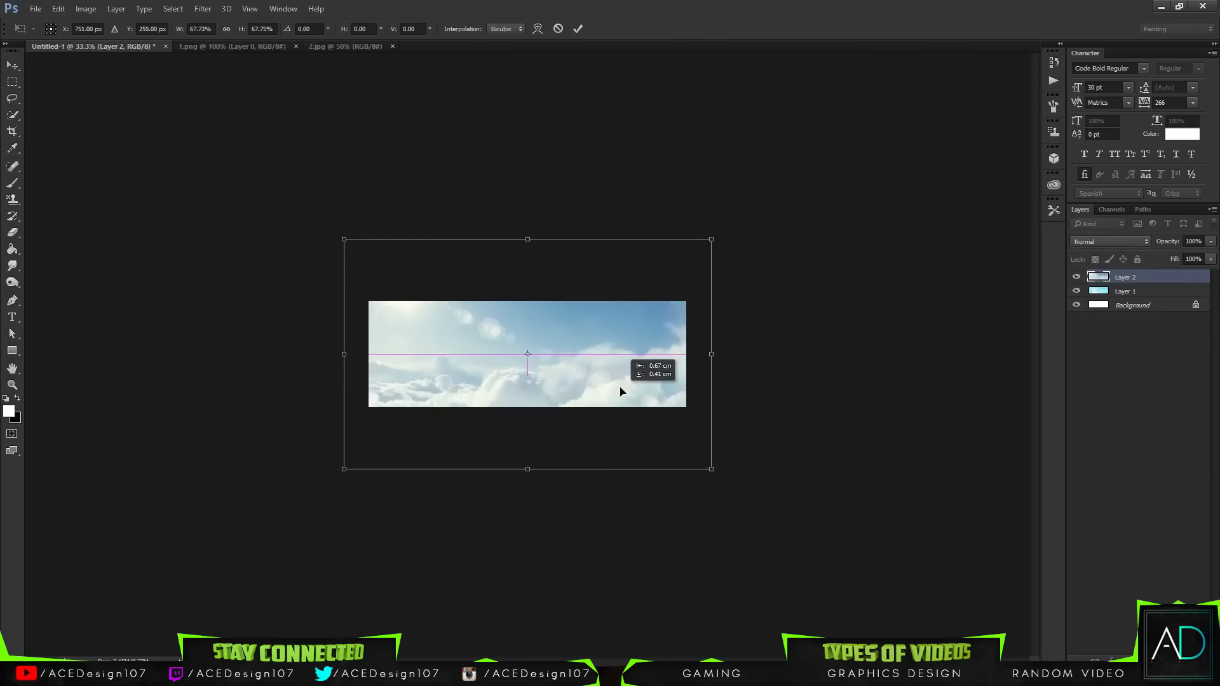
drag(711, 465, 699, 450)
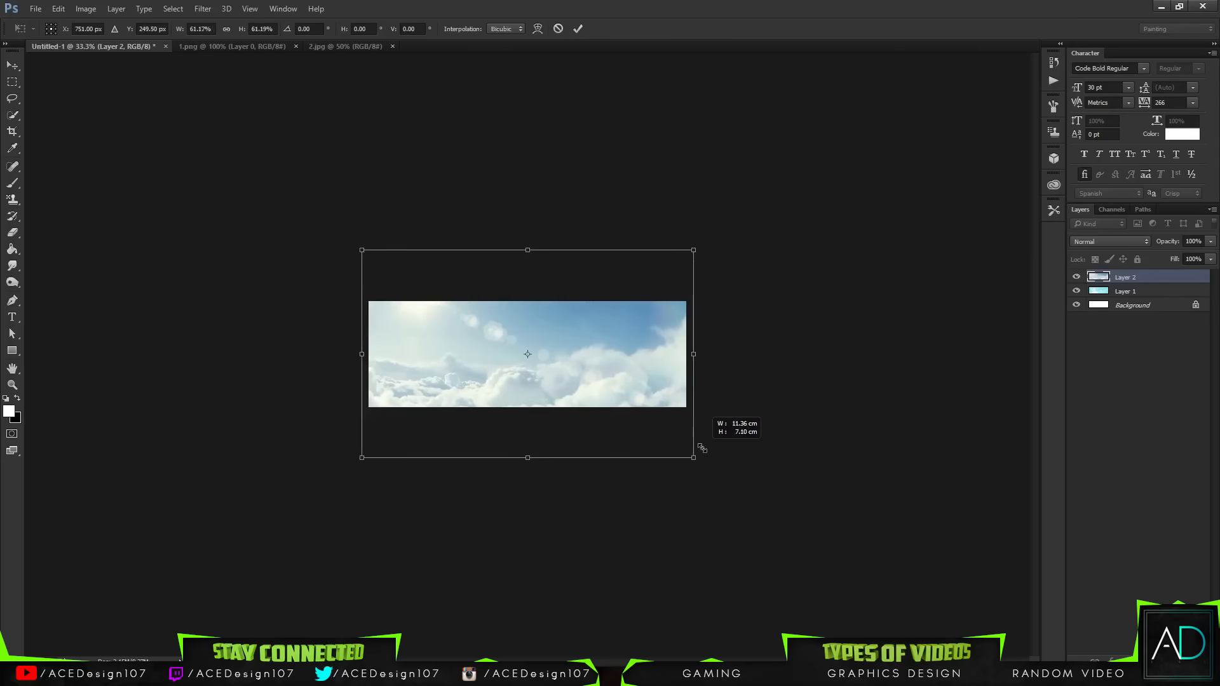
mouse_move(643, 392)
mouse_down()
mouse_move(654, 351)
mouse_move(649, 391)
mouse_up()
key(Return)
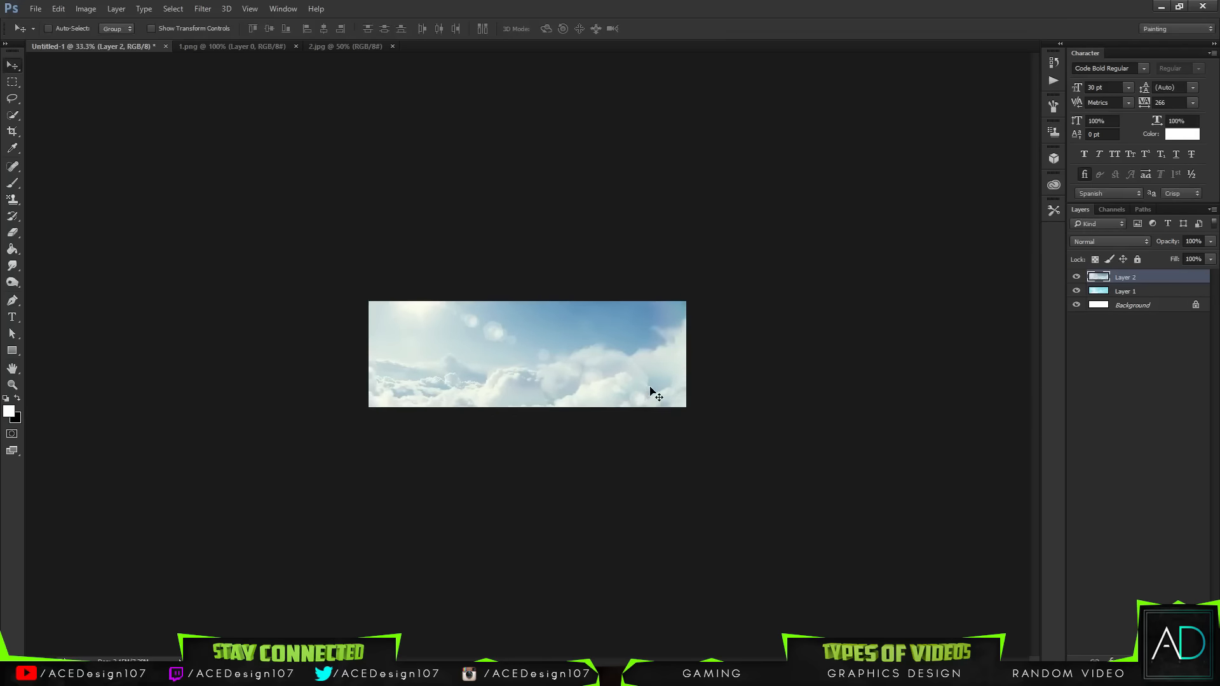
key(ctrl+0)
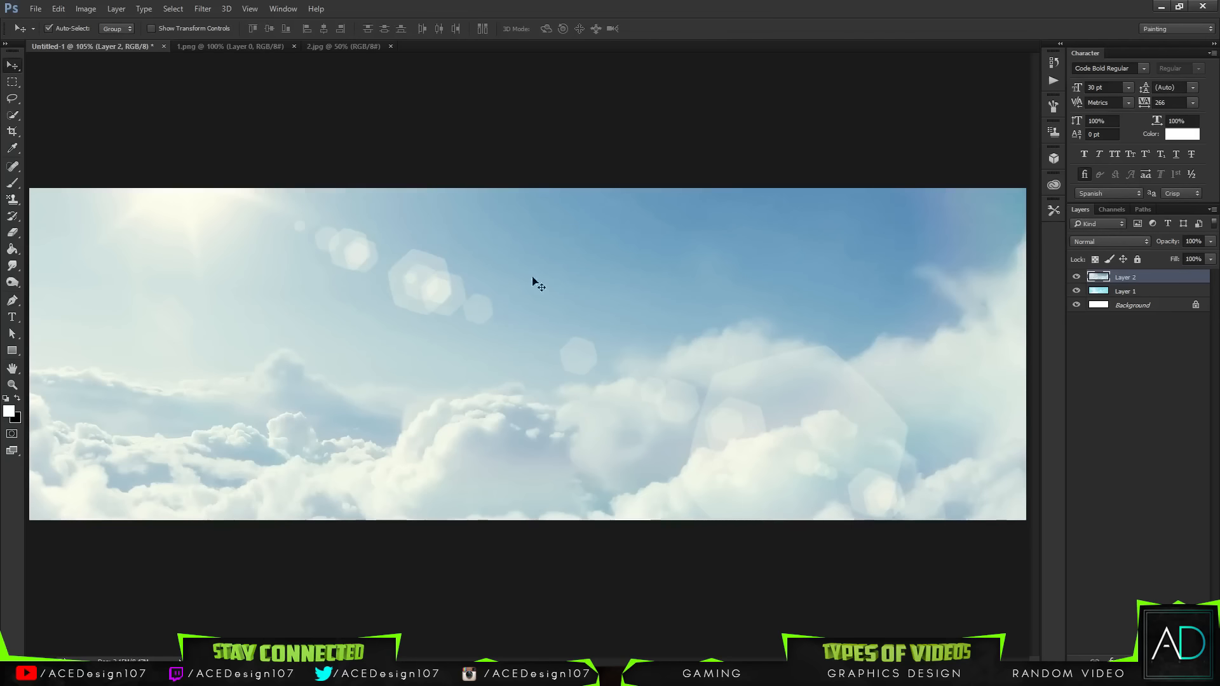
Step: Erase the top of the clouds layer with a 450 px Eraser brush to reveal the sky
key(e)
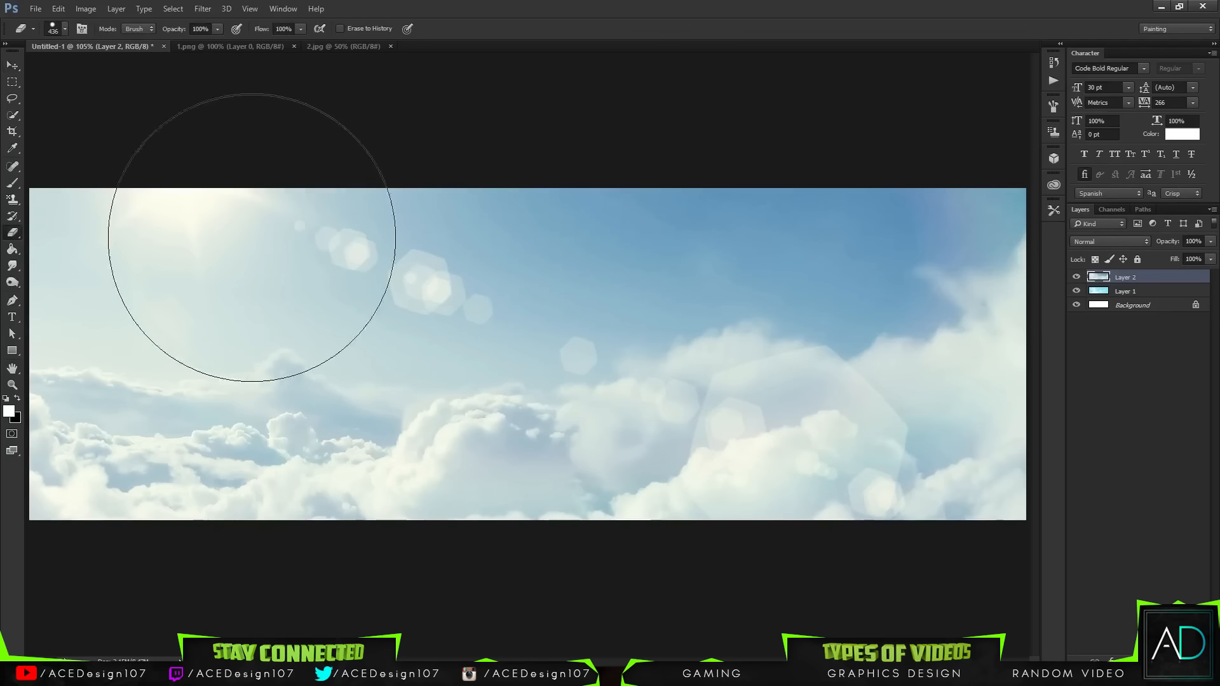
click(66, 29)
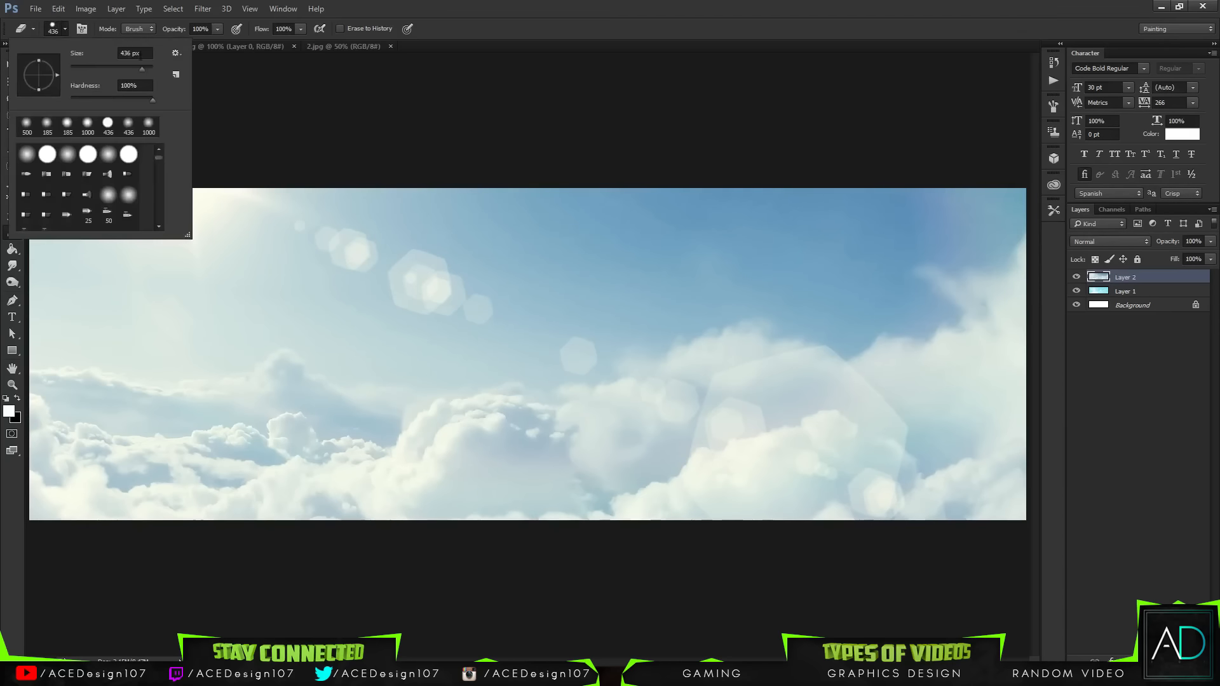
click(79, 57)
text(450)
key(Tab)
key(Return)
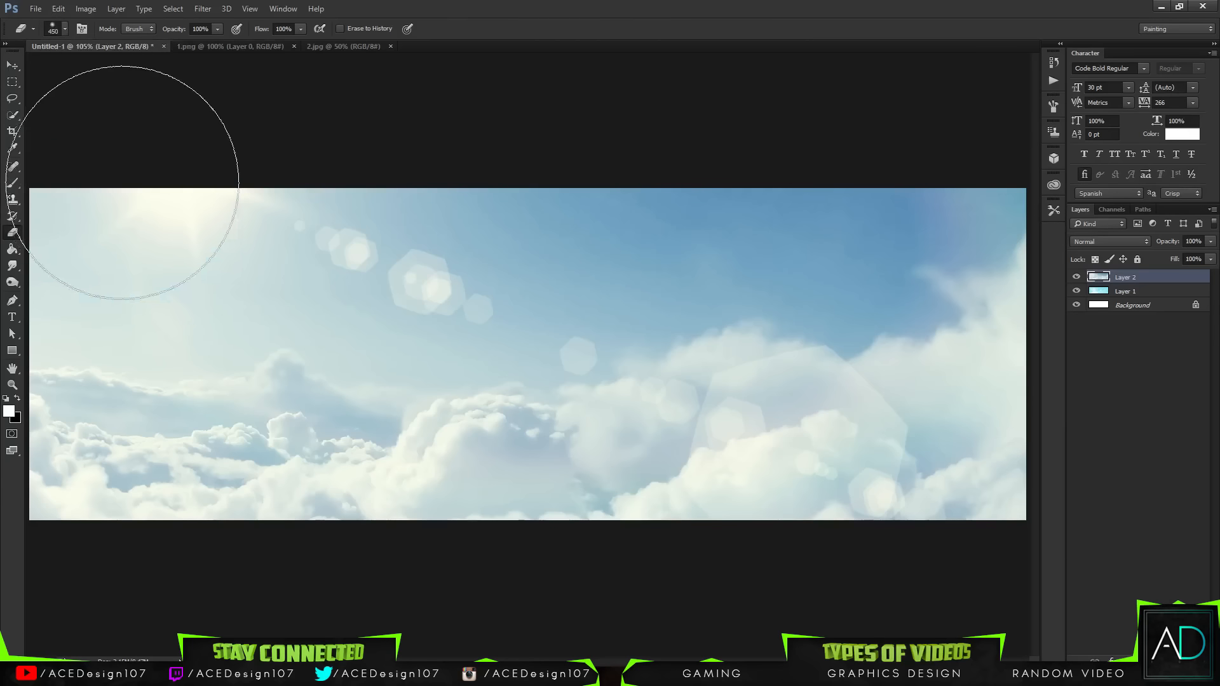
mouse_move(121, 183)
mouse_down()
mouse_move(249, 185)
mouse_move(365, 245)
mouse_move(602, 191)
mouse_move(494, 245)
mouse_move(664, 229)
mouse_move(697, 207)
mouse_up()
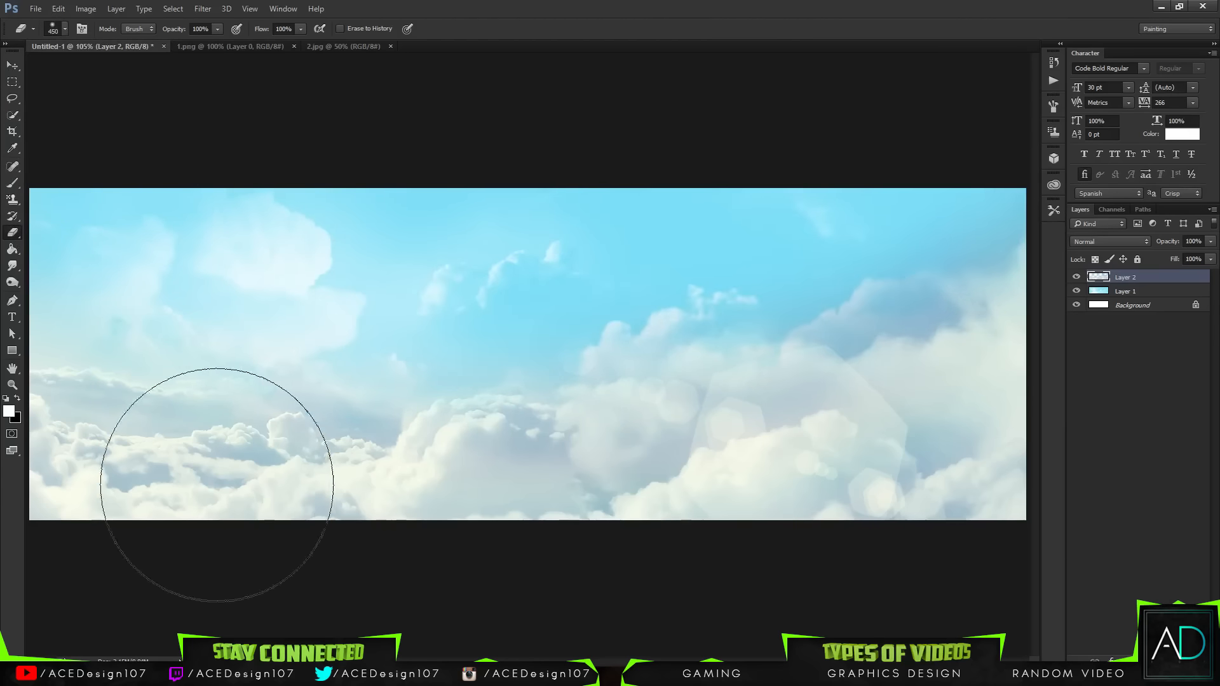
Step: Erase more of the clouds layer's lower-left area, undoing the unwanted strokes
drag(149, 467, 120, 458)
key(ctrl+z)
click(92, 411)
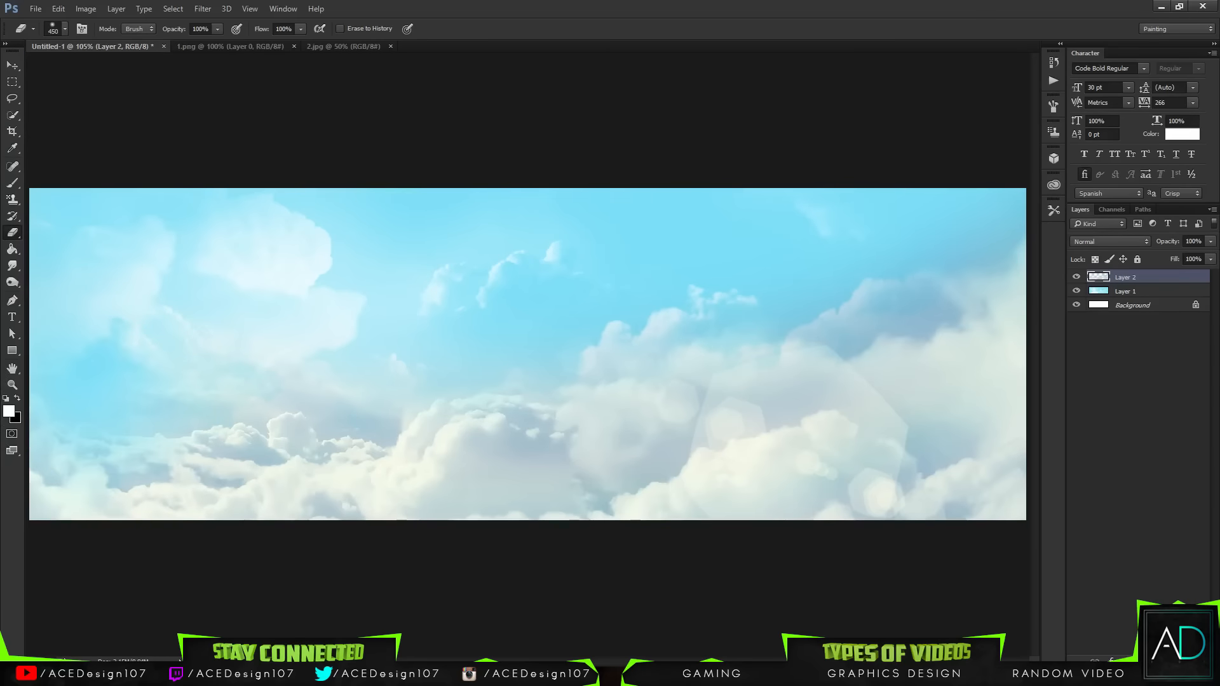
click(113, 399)
key(ctrl+z)
key(ctrl+minus)
key(ctrl+minus)
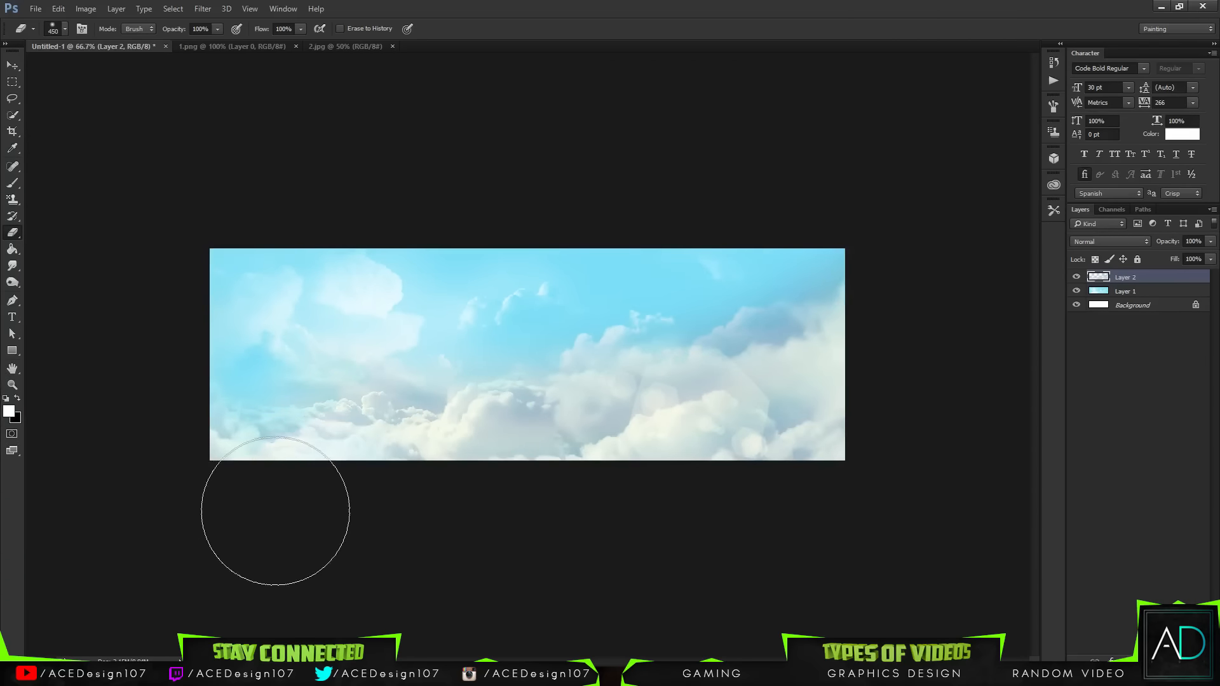
Step: Erase further patches across the clouds layer's middle and bottom edges, stepping back through unwanted strokes
mouse_move(275, 513)
mouse_down()
mouse_move(387, 527)
mouse_move(375, 526)
mouse_move(451, 512)
mouse_move(454, 528)
mouse_up()
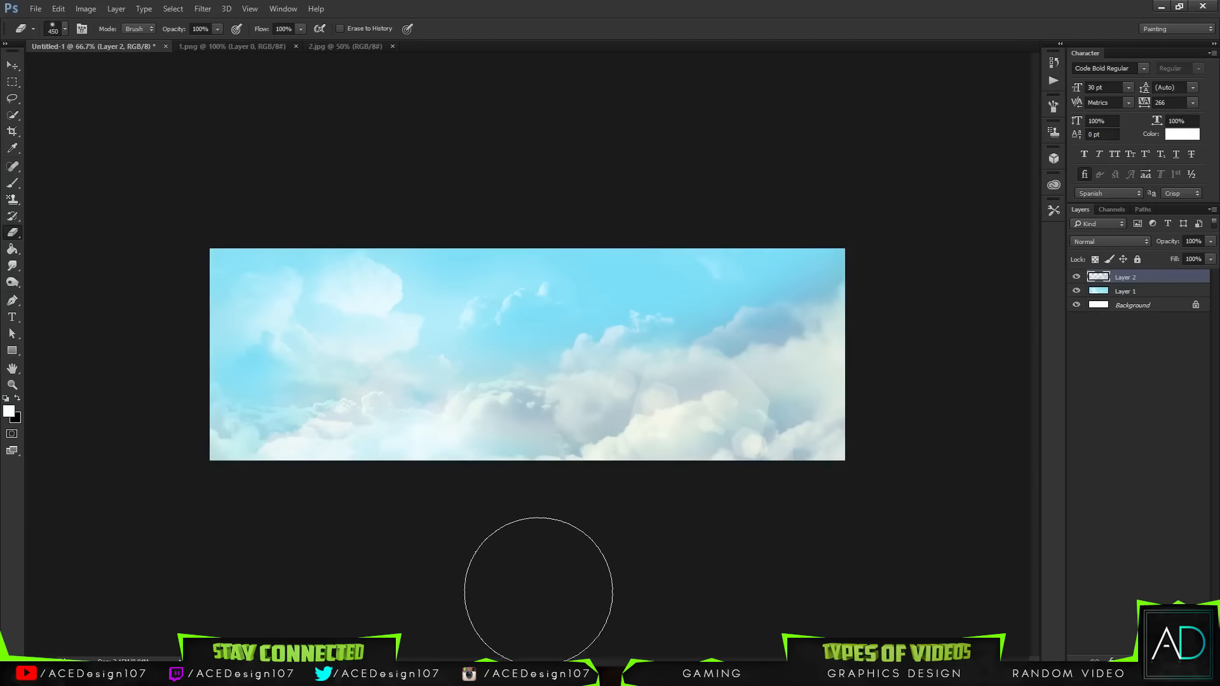
click(444, 471)
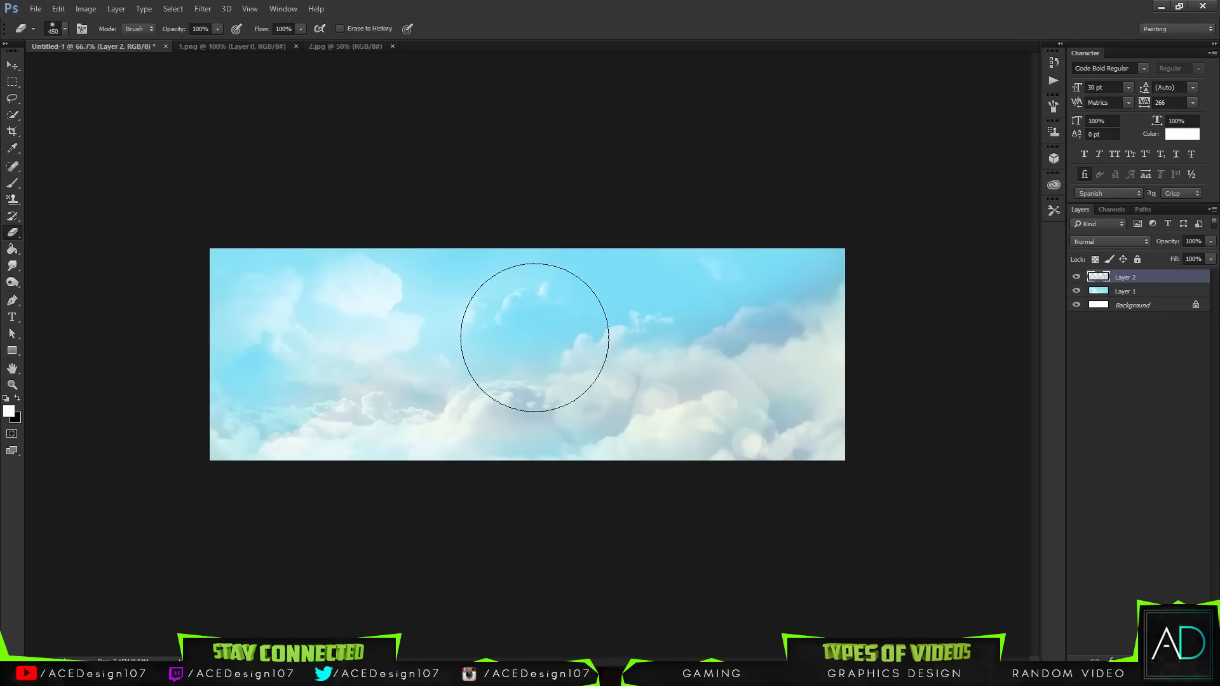
click(671, 319)
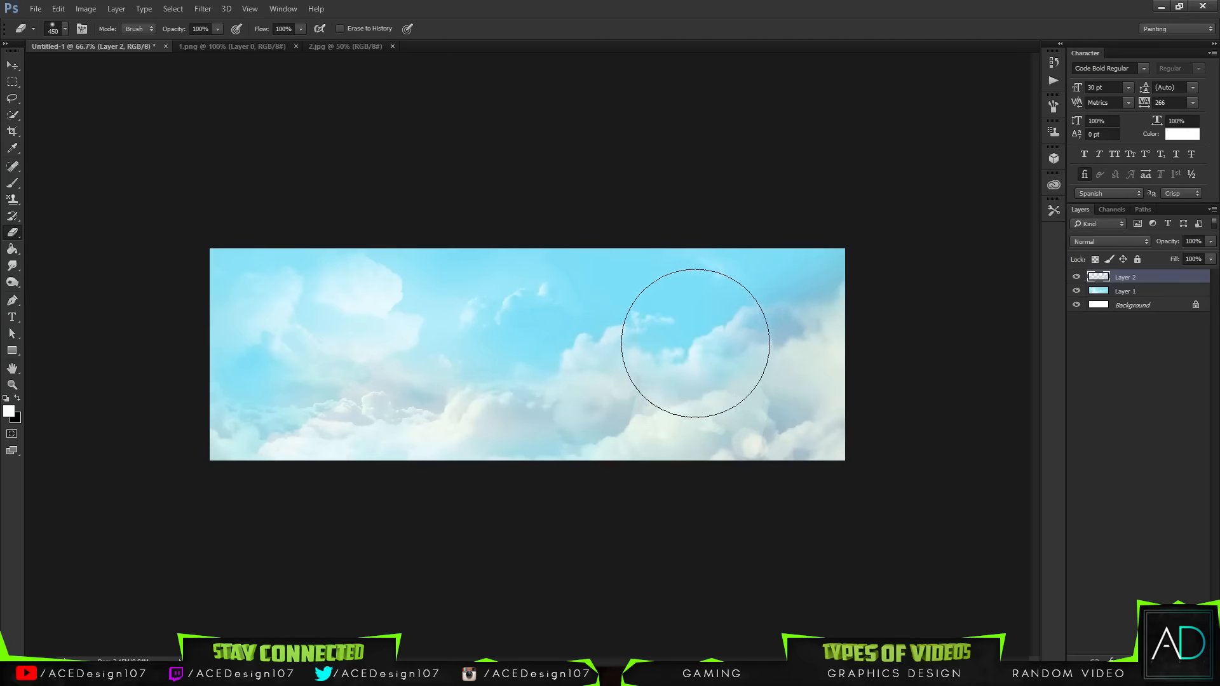
click(722, 349)
click(813, 440)
key(ctrl+z)
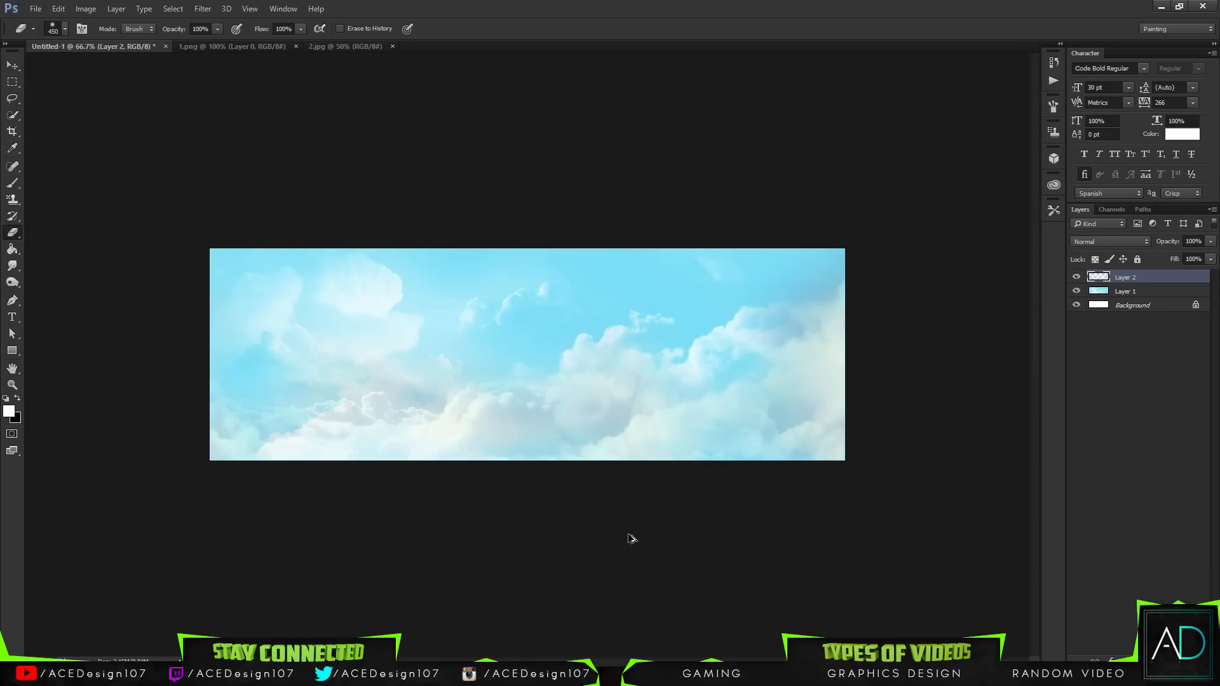
key(ctrl+alt+z)
key(ctrl+alt+z)
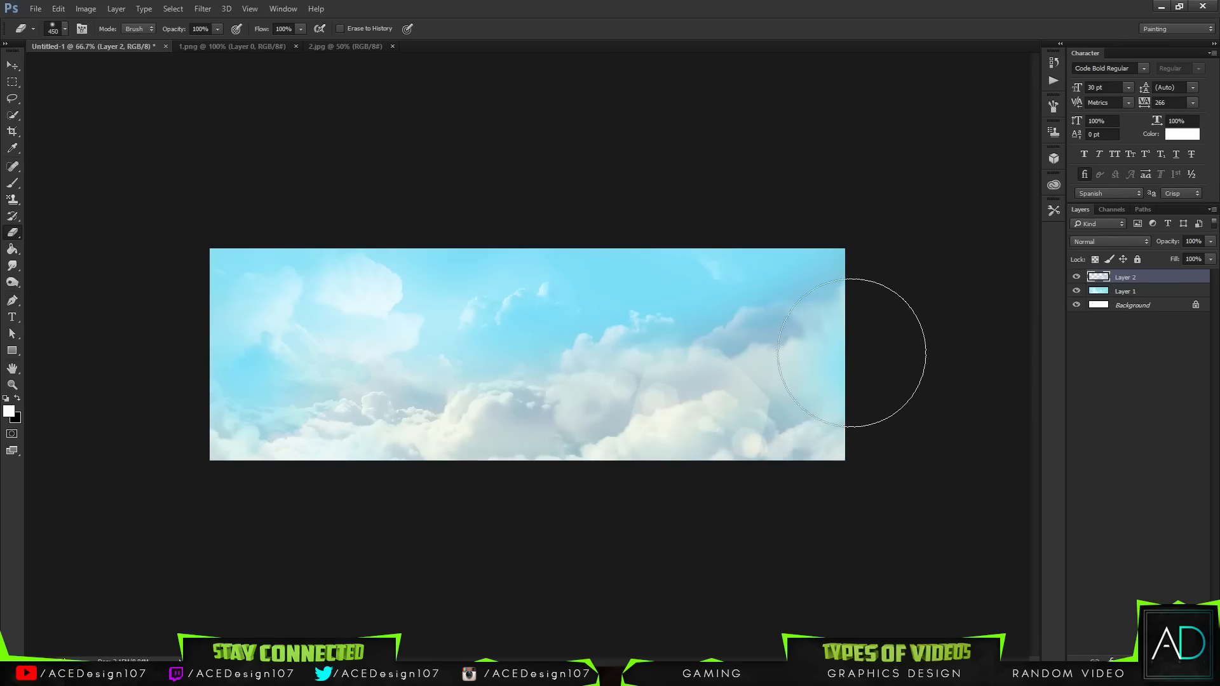
drag(735, 502, 817, 508)
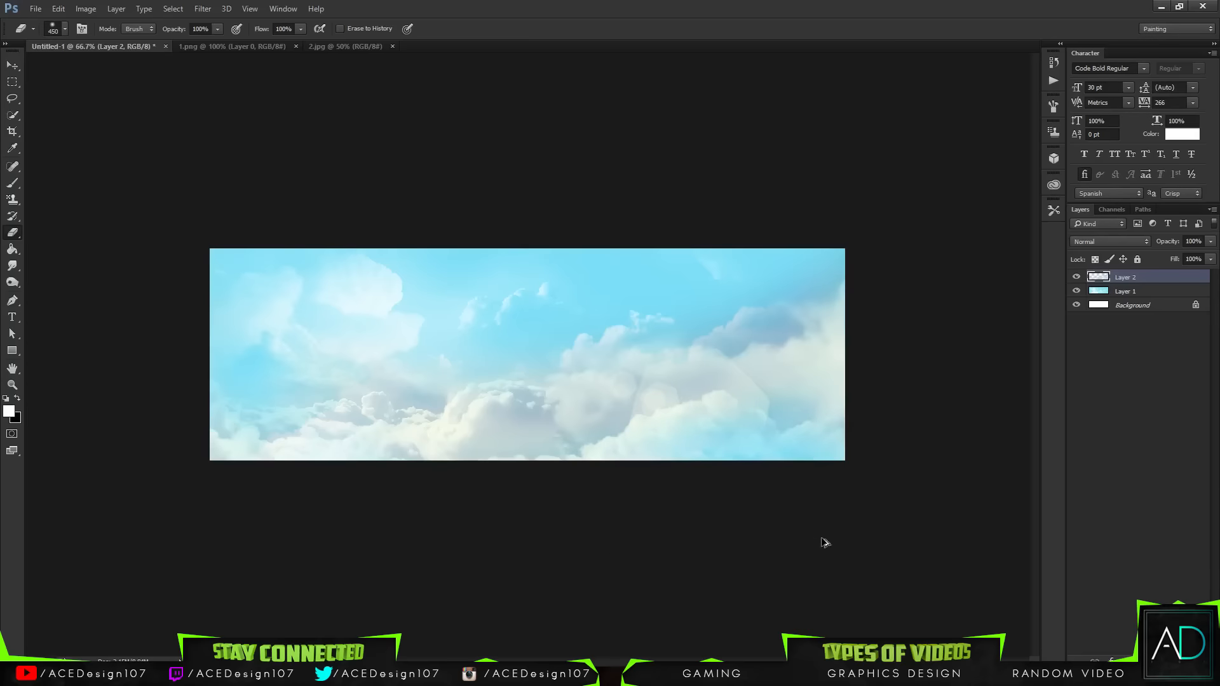
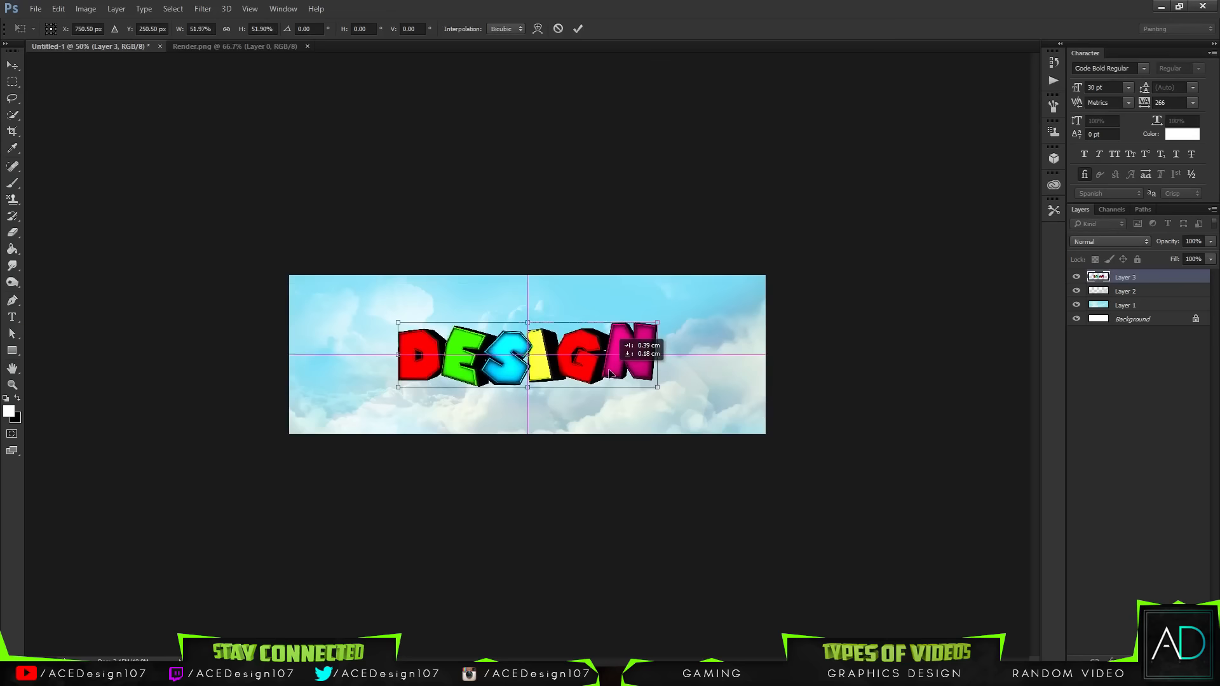
Step: Commit the DESIGN render's placement, then try enlarging it by a corner and undo that scaling
key(Return)
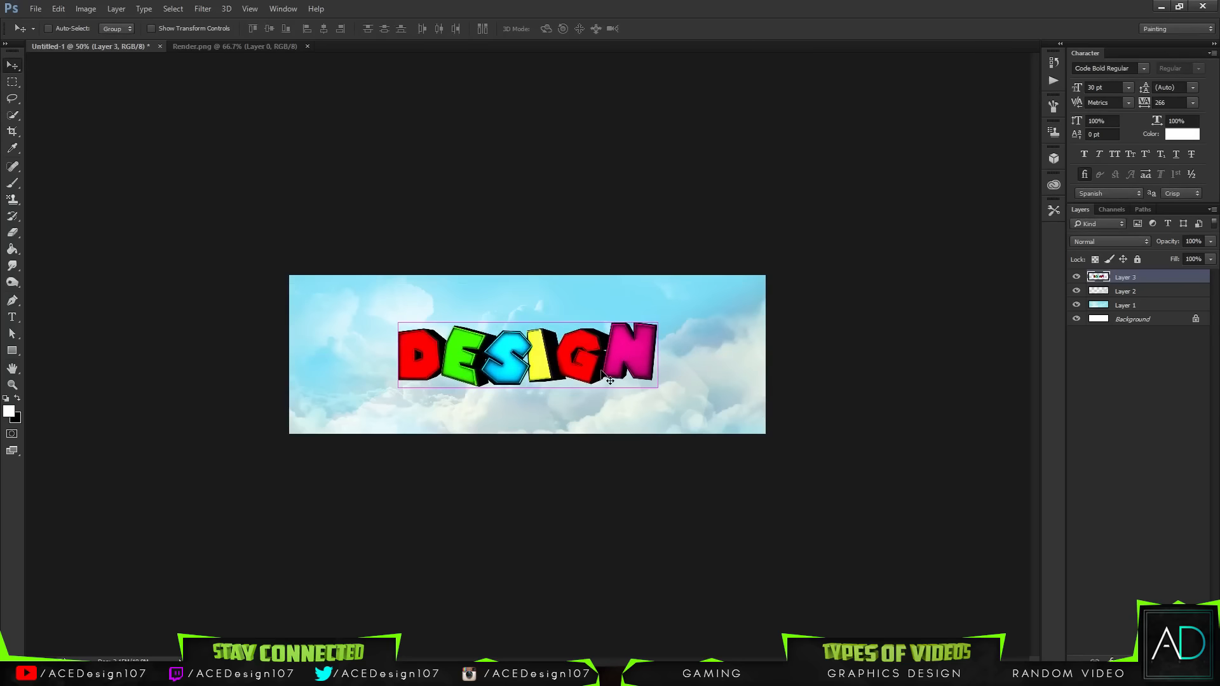
key(ctrl+0)
key(ctrl+t)
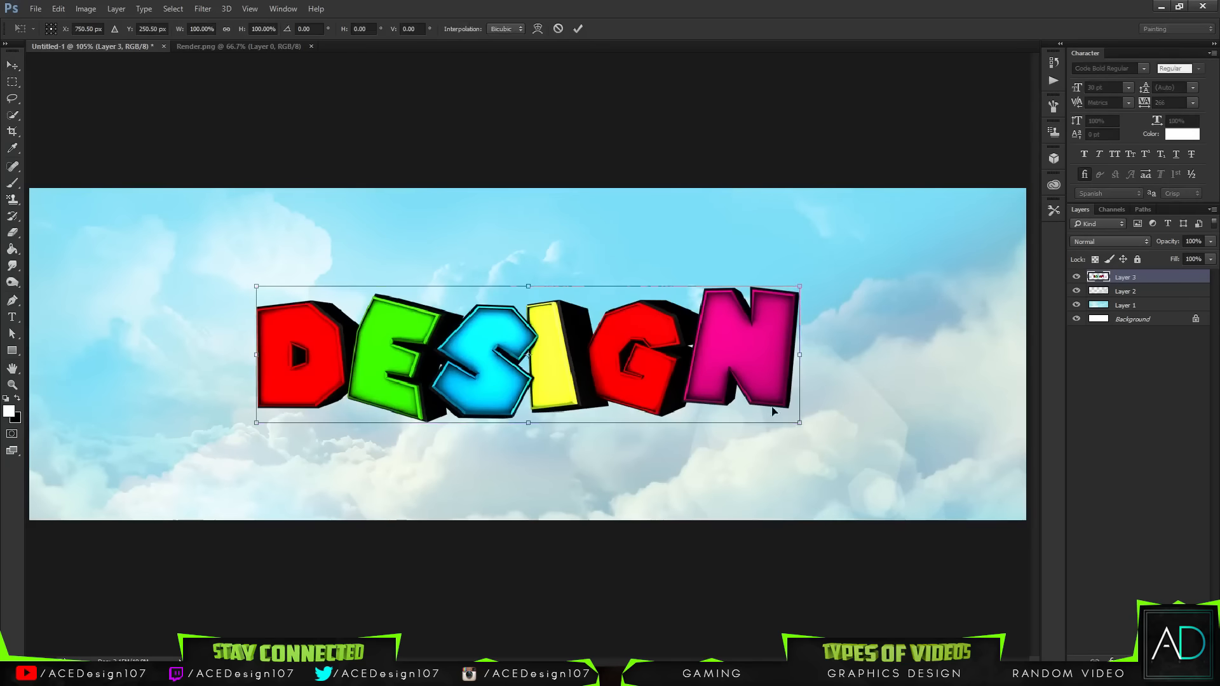
drag(799, 422, 840, 422)
key(Return)
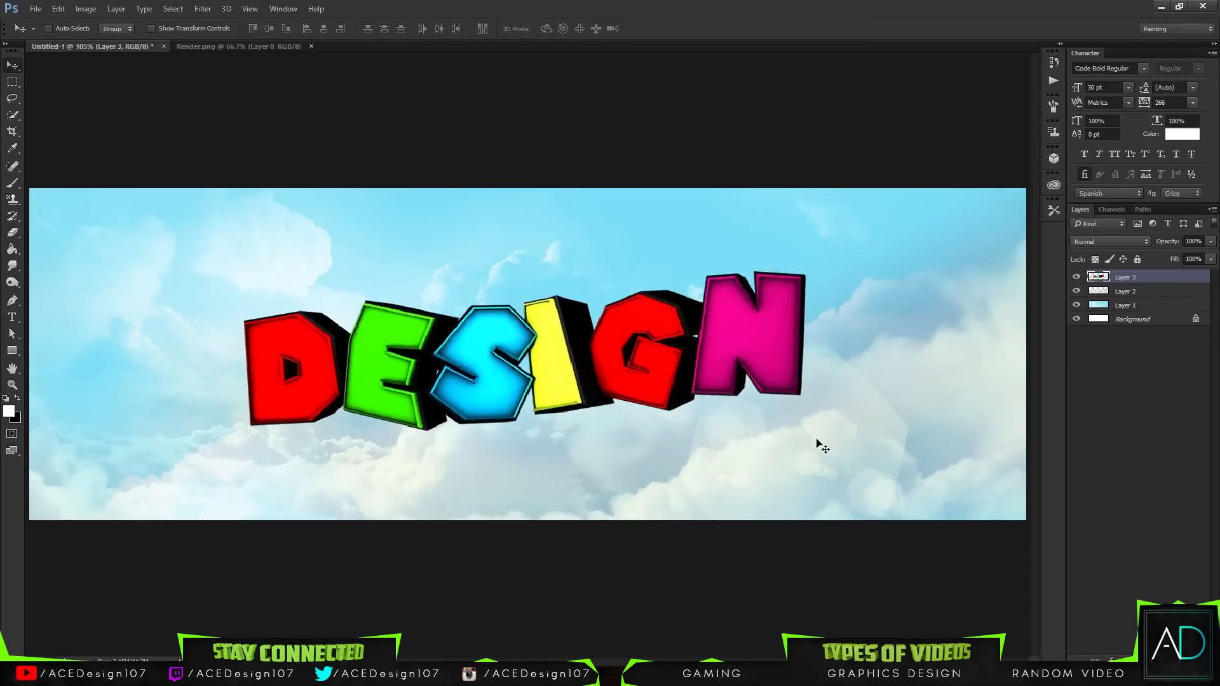
key(ctrl+z)
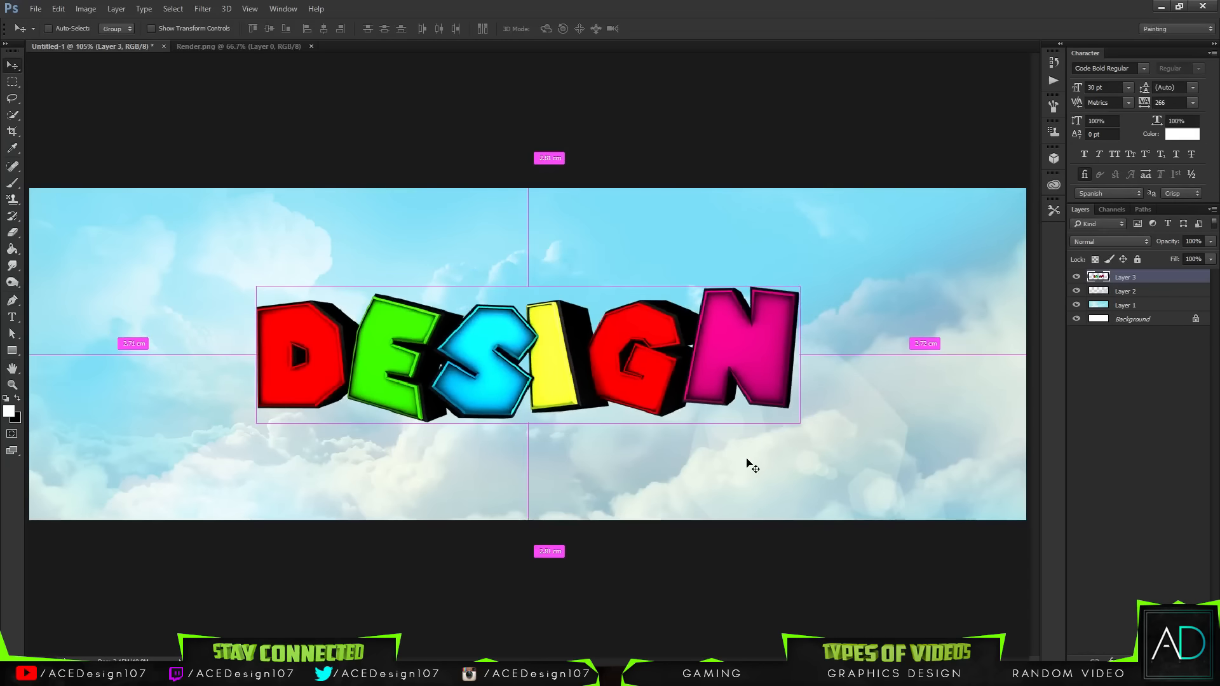
Step: Scale the DESIGN render up slightly from its lower-right corner
key(ctrl+t)
mouse_move(800, 421)
mouse_down()
mouse_move(852, 425)
mouse_move(838, 431)
mouse_move(825, 397)
mouse_move(818, 409)
mouse_up()
right_click(674, 398)
key(Escape)
key(Return)
key(ctrl)
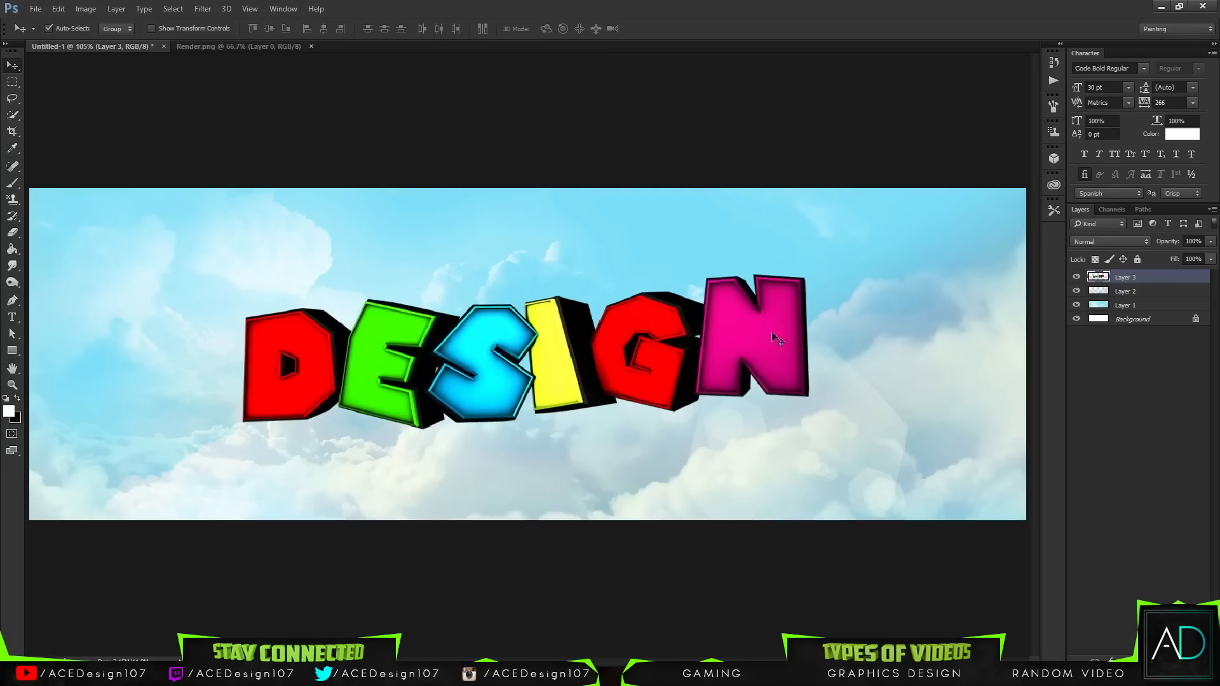
key(ctrl+minus)
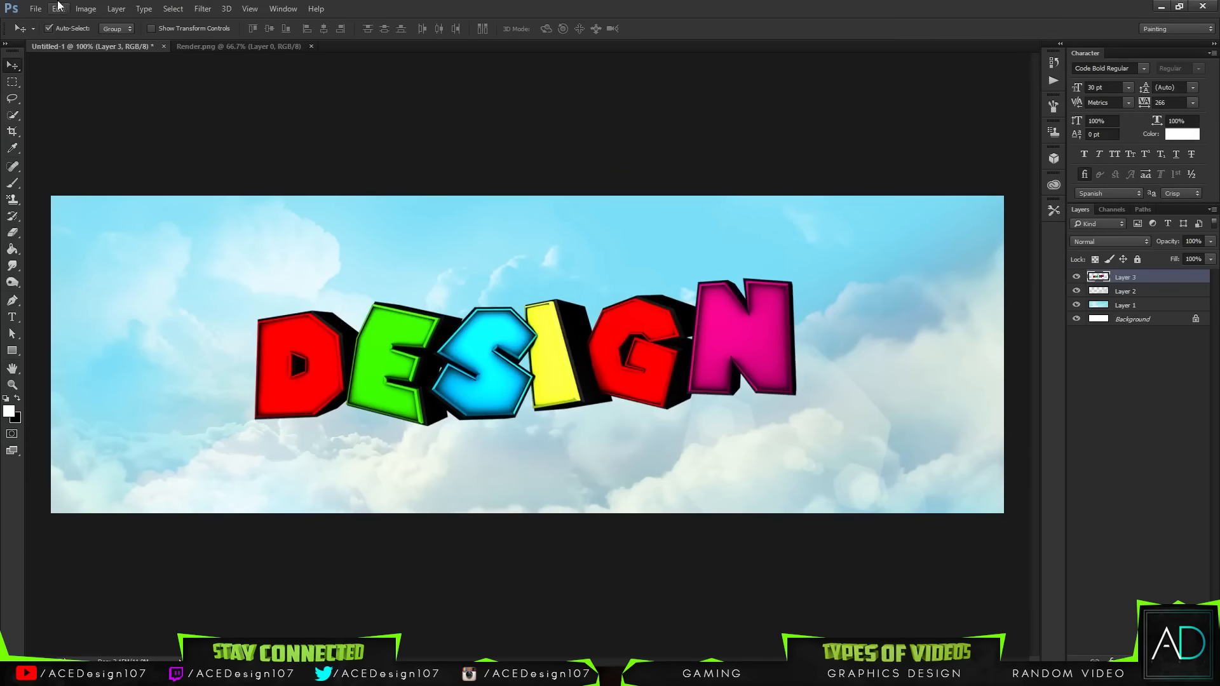
click(37, 9)
click(48, 36)
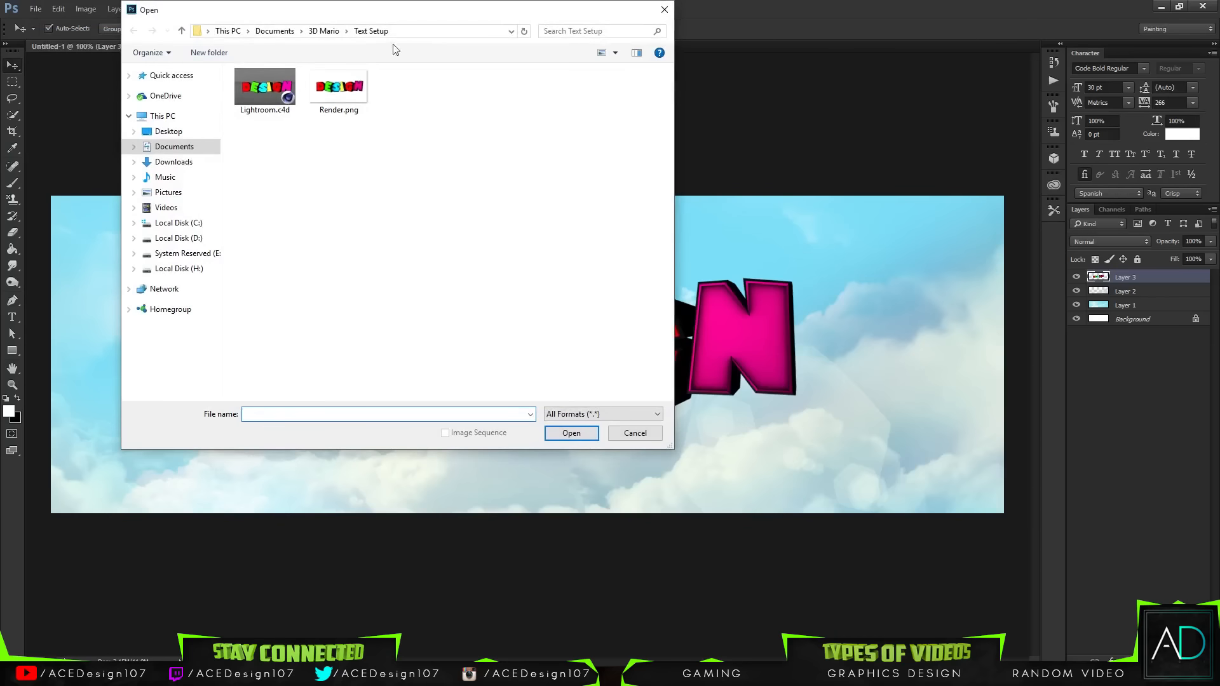
key(Escape)
key(ctrl)
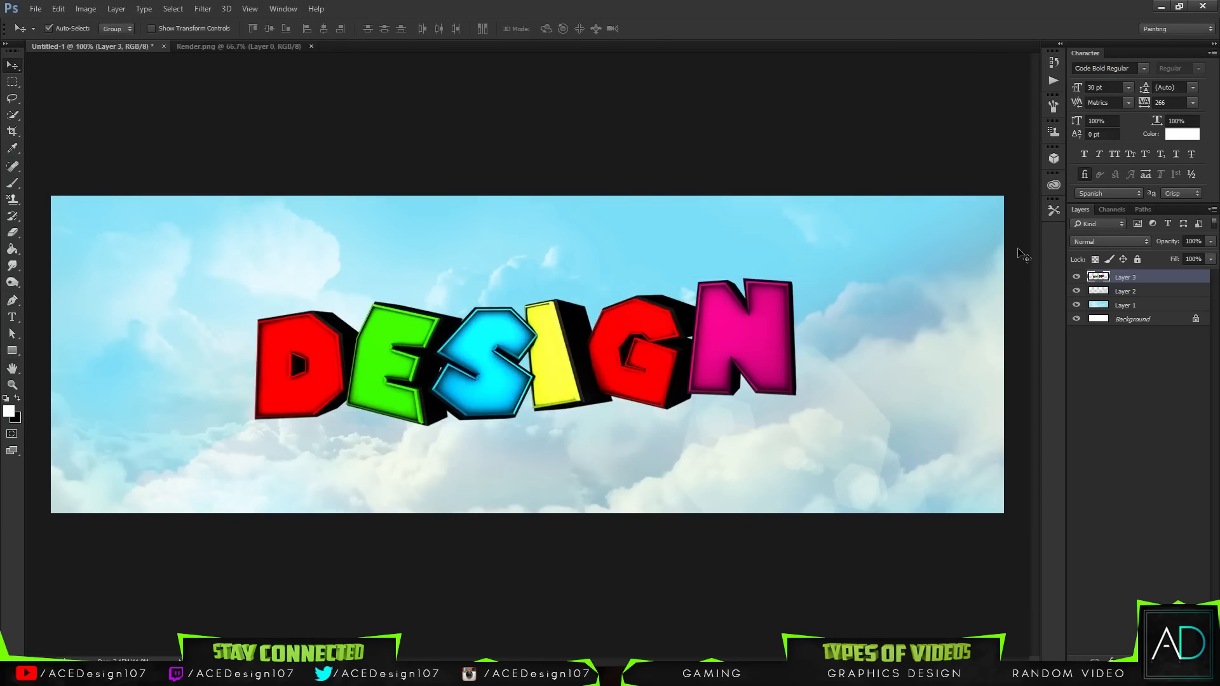
Step: Rename the DESIGN render layer as Rend
double_click(1123, 277)
text(Rend)
key(Return)
Step: Merge the sky and cloud layers into one layer
click(1124, 291)
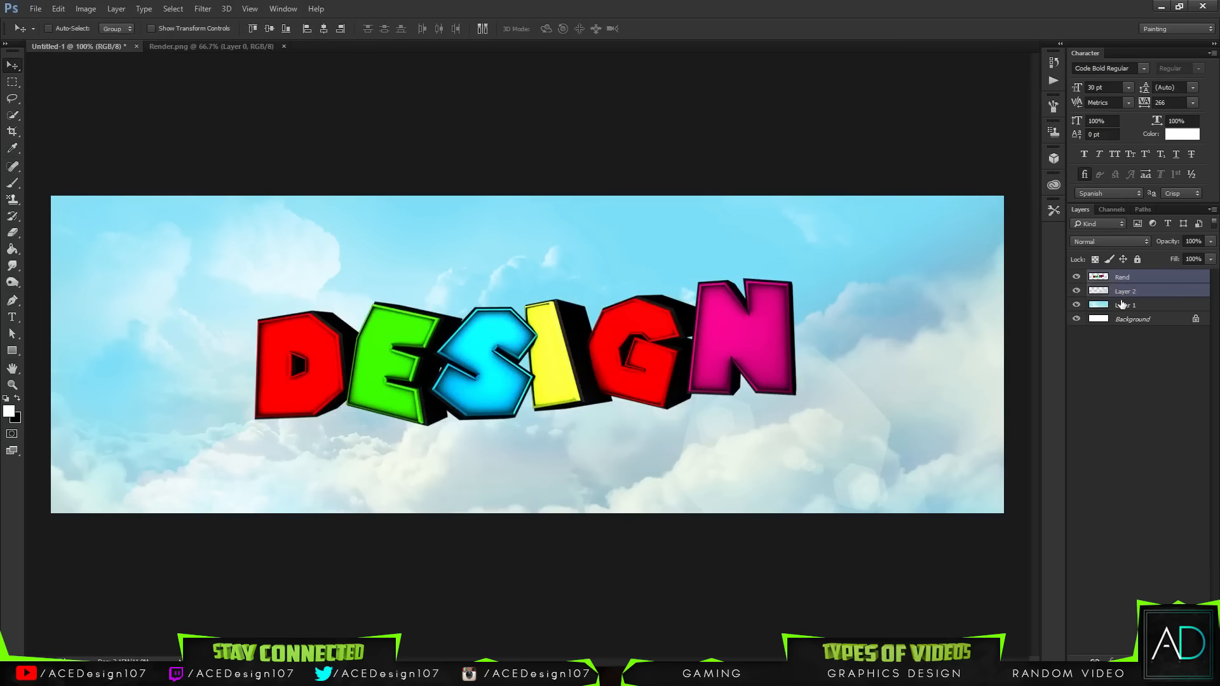
shift+click(1123, 305)
key(ctrl+e)
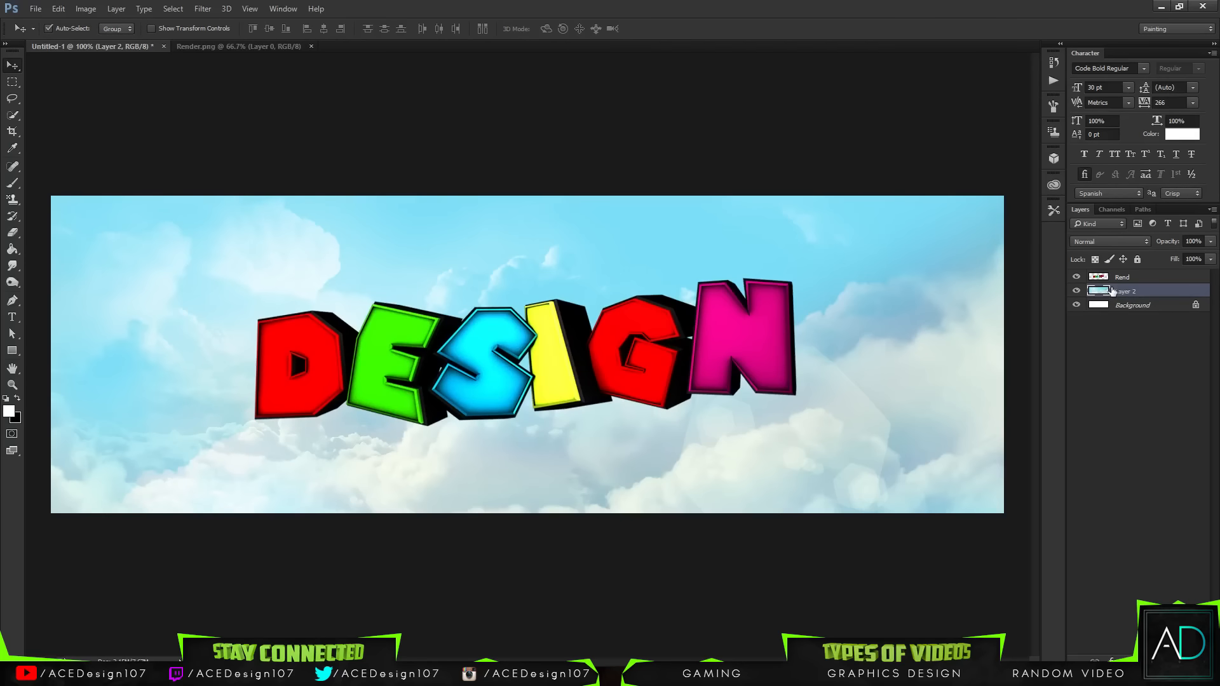
Step: Rename the merged background layer as Cloud
double_click(1111, 290)
key(Escape)
double_click(1119, 291)
text(Cloud)
key(Return)
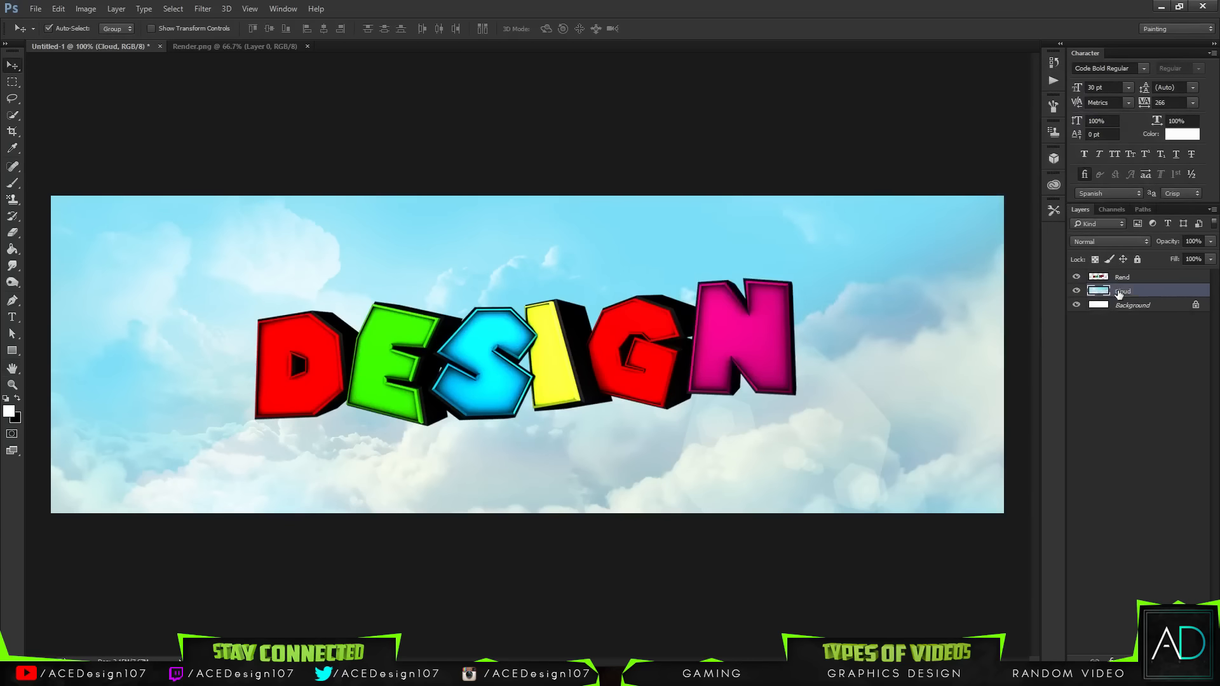
Step: Rename the DESIGN render layer as Render
double_click(1125, 277)
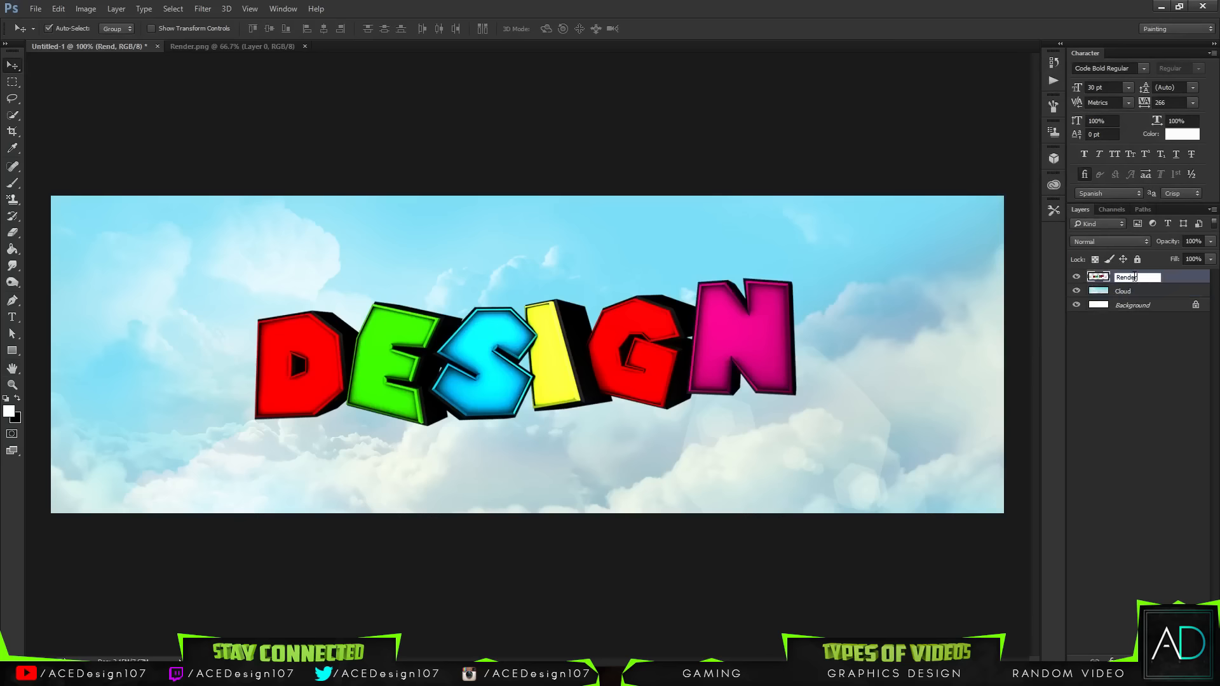
text(Render)
key(Return)
Step: Add a new empty layer above the Render layer and pick the Brush tool
key(ctrl+shift+alt+n)
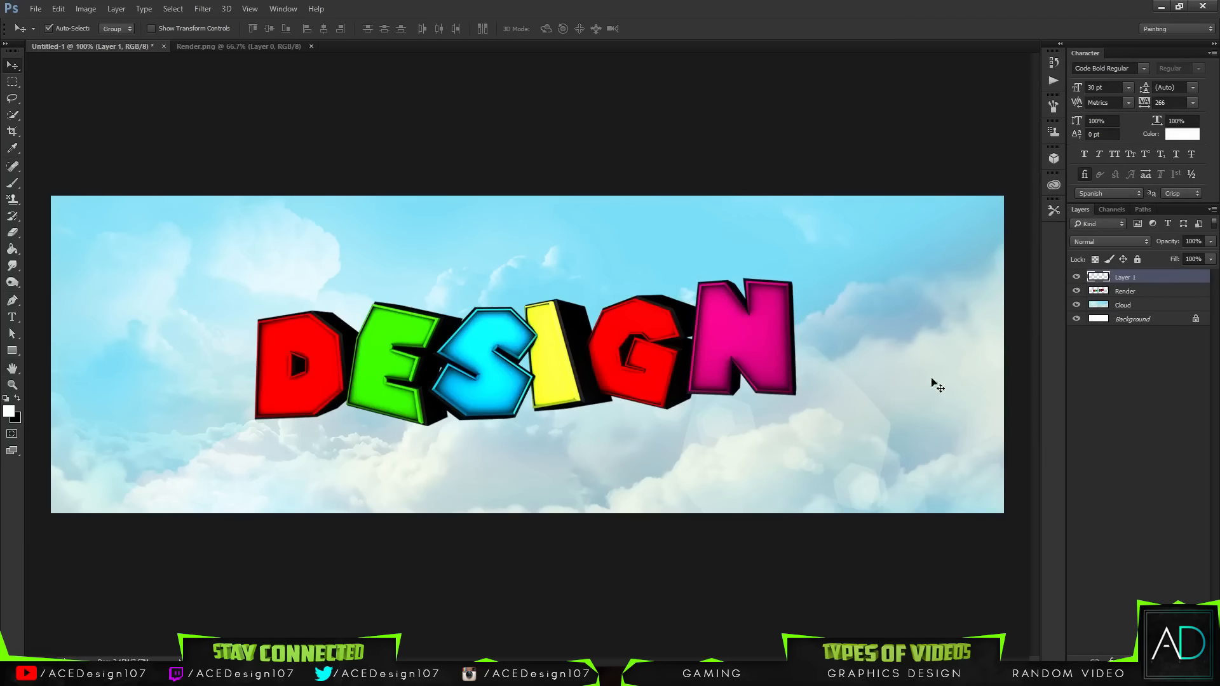
key(b)
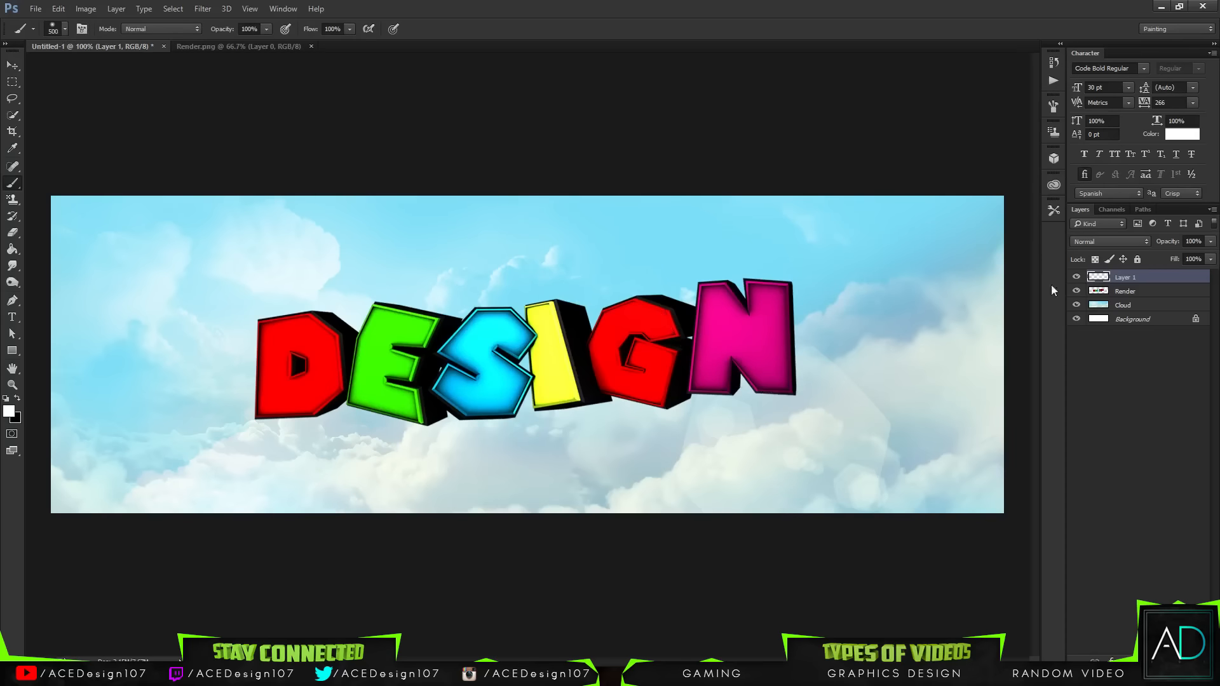
Step: Lighten the Render layer to +14 lightness with Hue/Saturation
click(1140, 292)
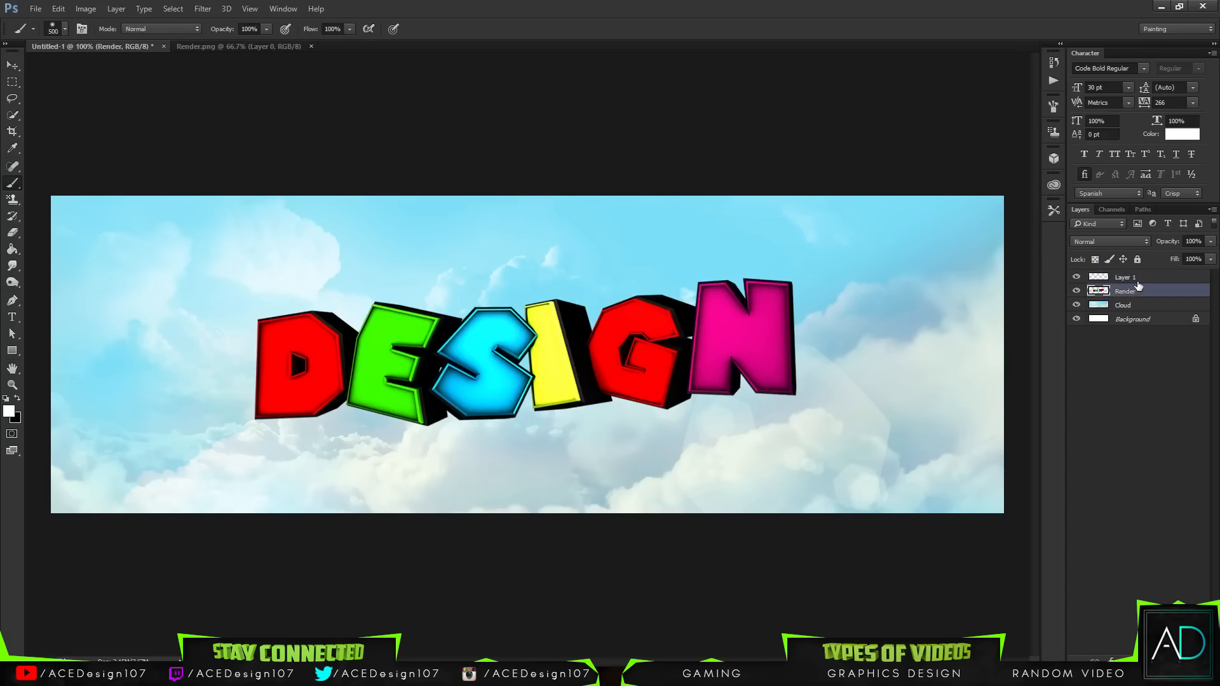
key(ctrl+u)
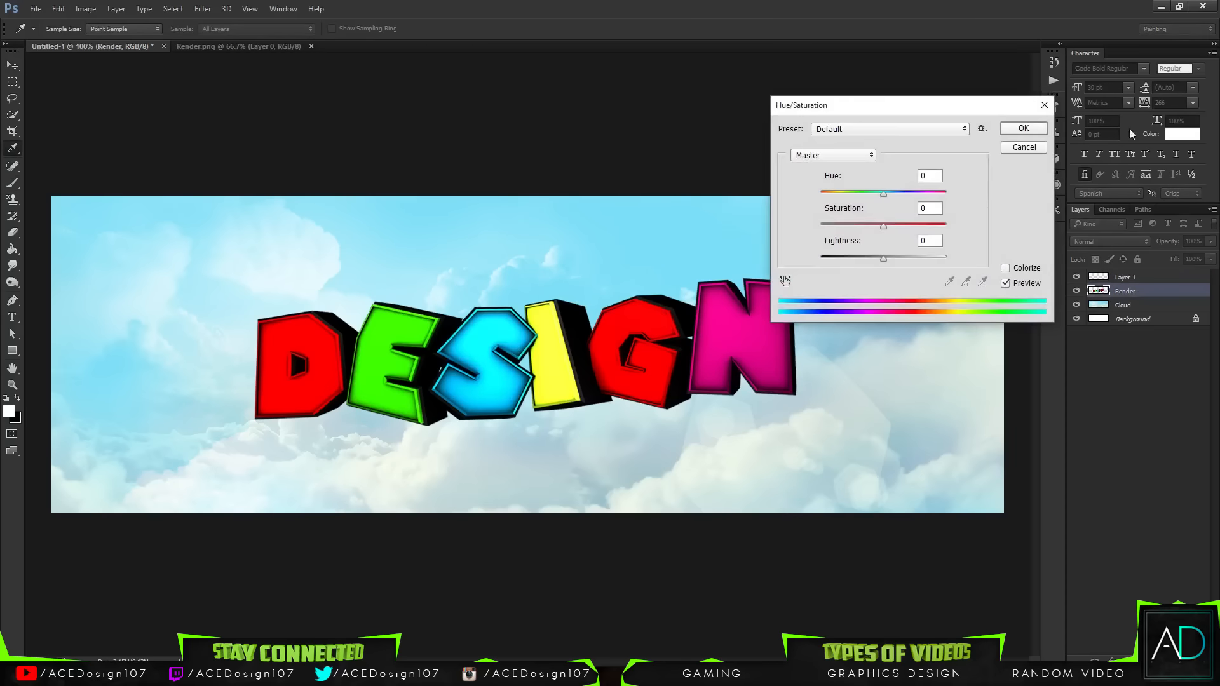
drag(880, 259, 894, 258)
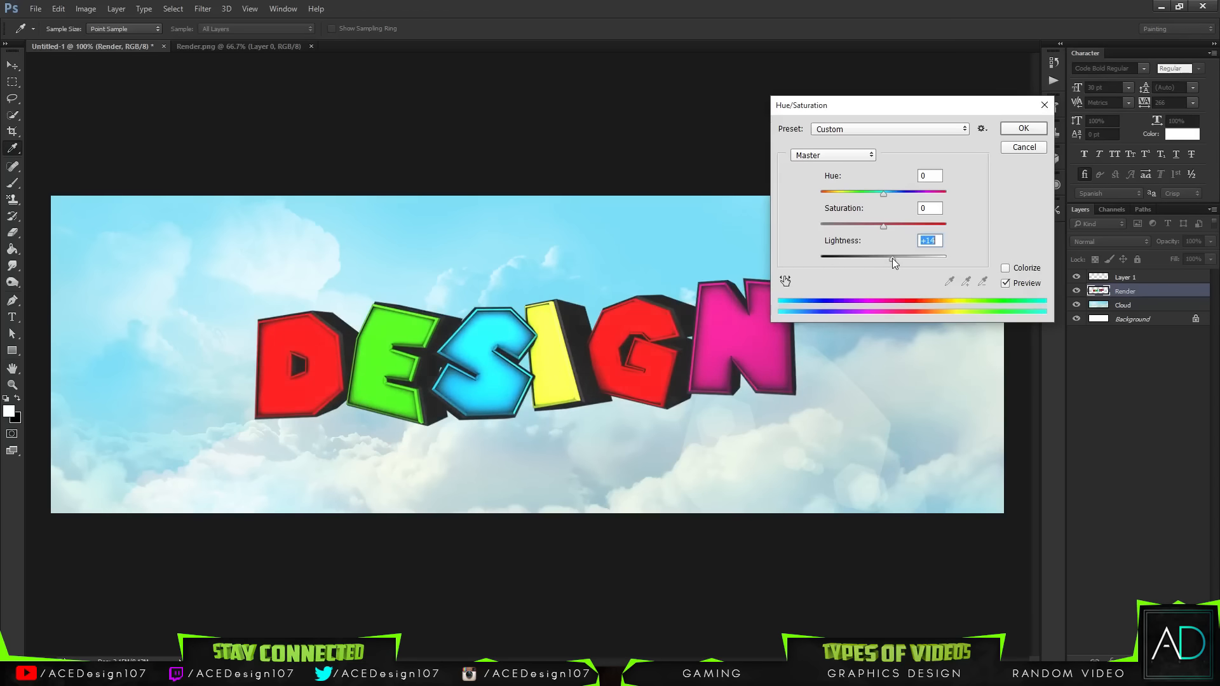
click(1023, 128)
key(b)
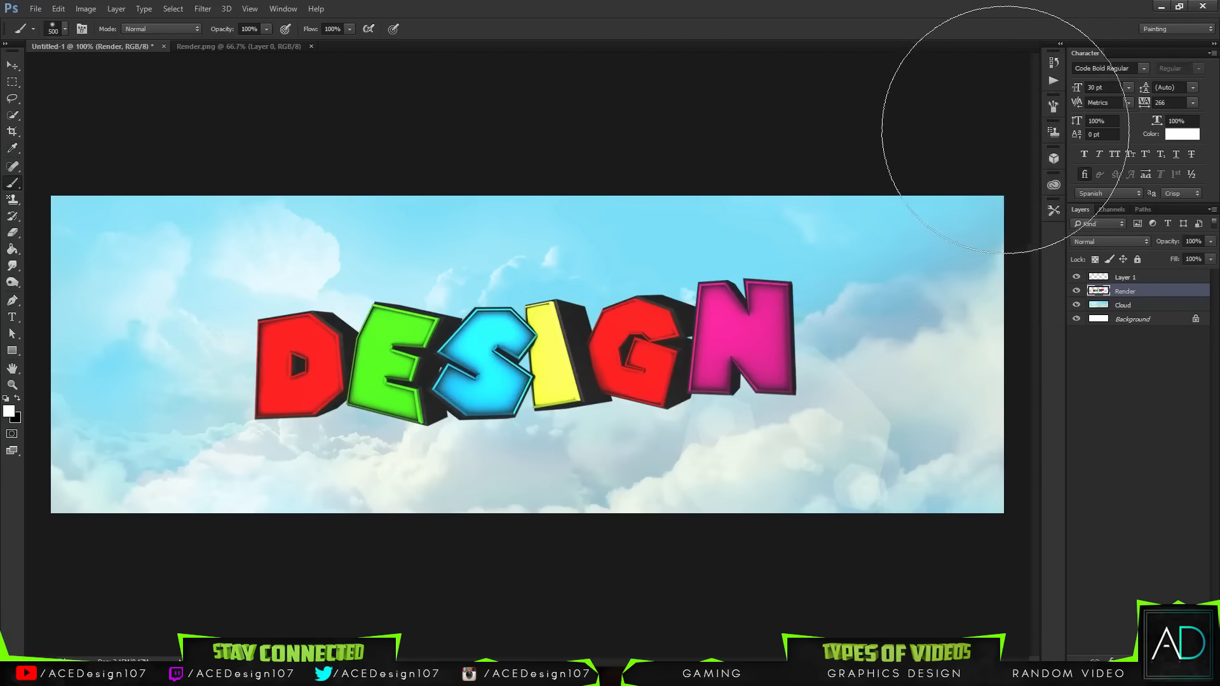
click(1175, 661)
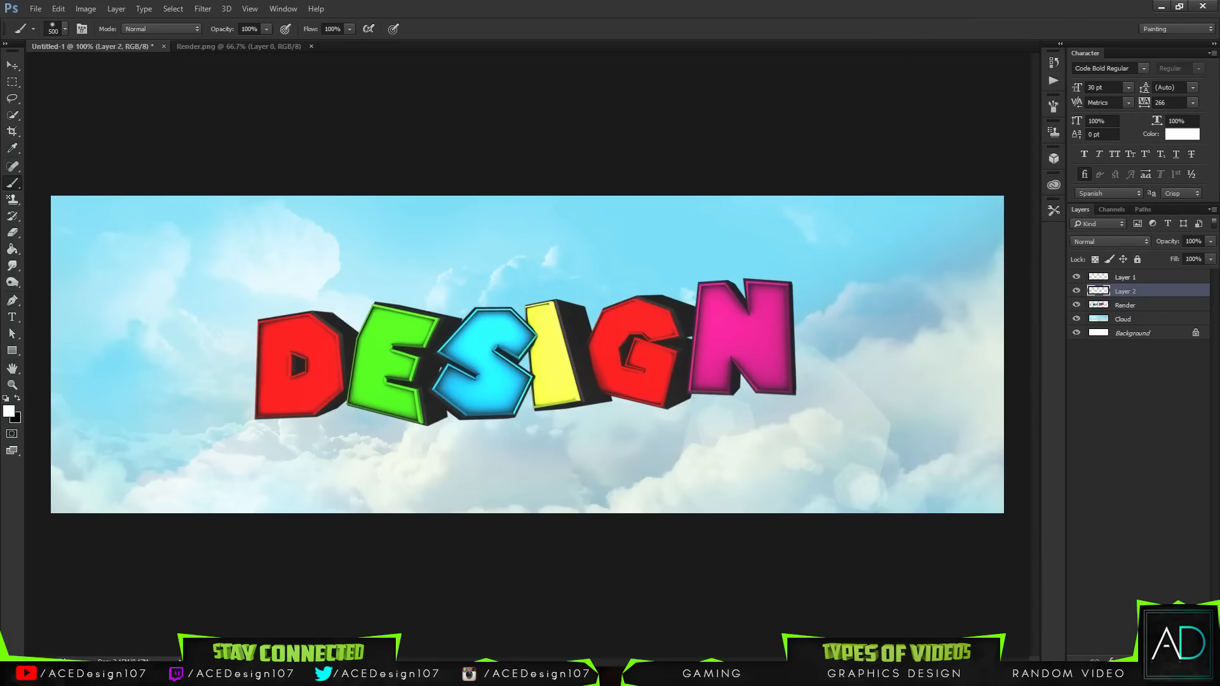
key(ctrl+e)
Step: Clip the new empty layer to the Render layer as a clipping mask
click(1134, 277)
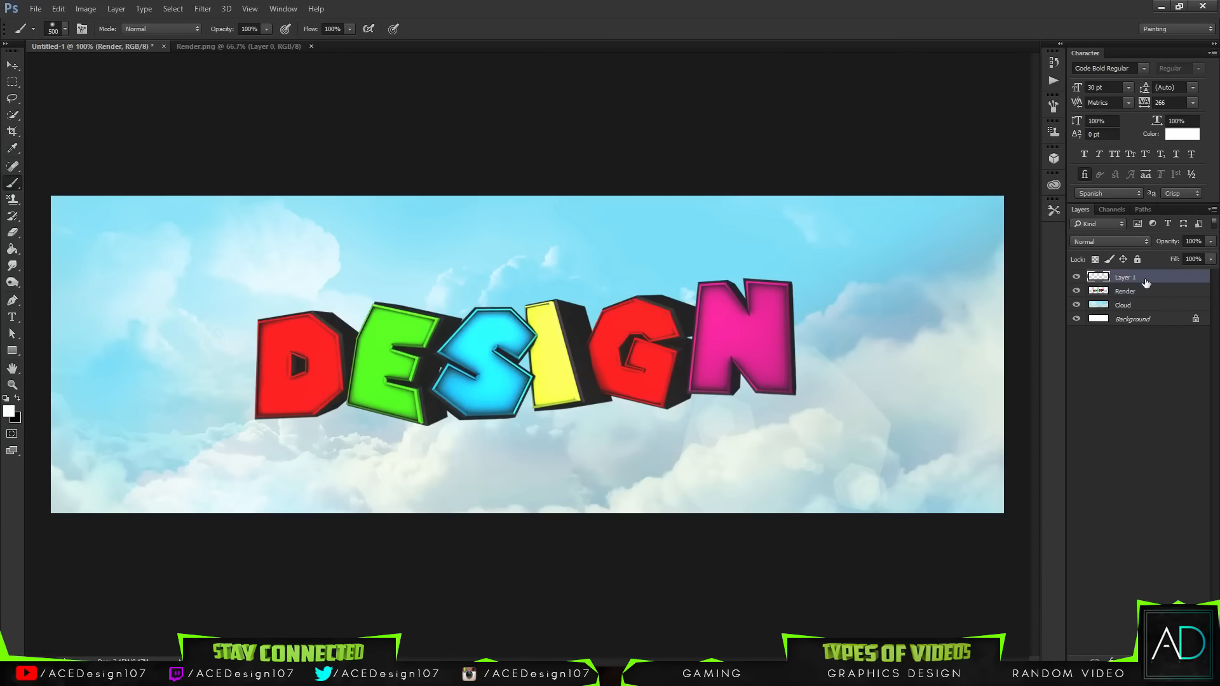
right_click(1137, 277)
click(1017, 352)
Step: Paint soft white highlights on the clipped layer over the lettering's left end, right side and top
click(226, 477)
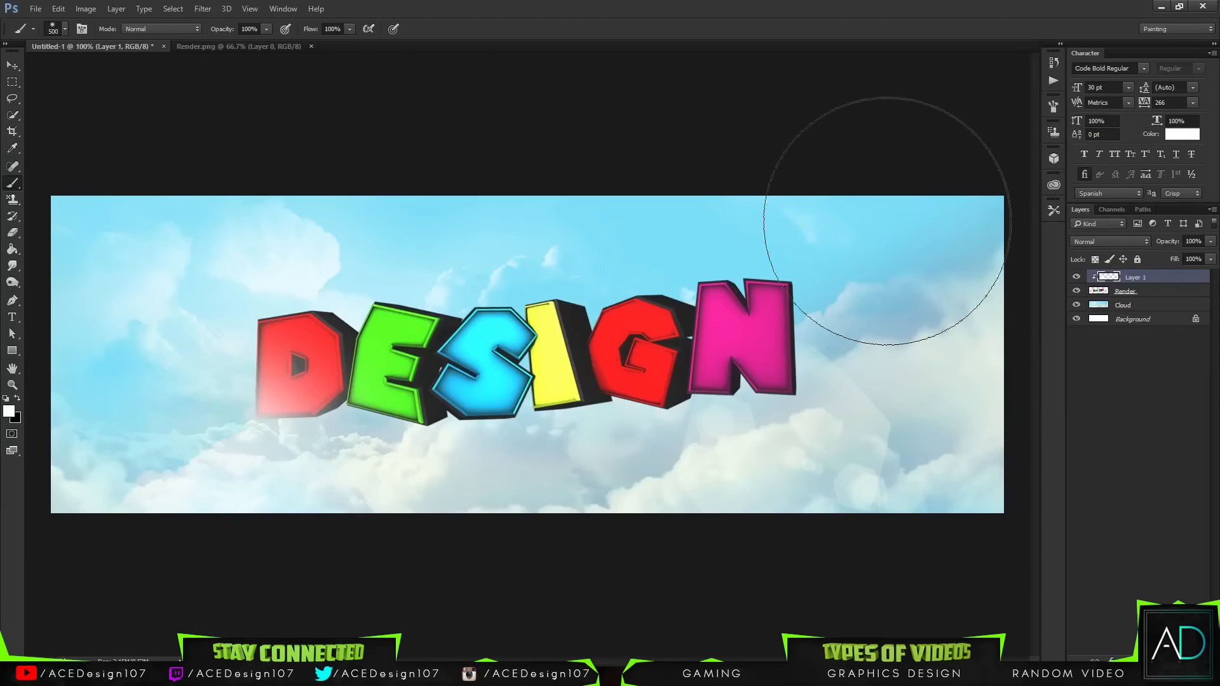
click(877, 225)
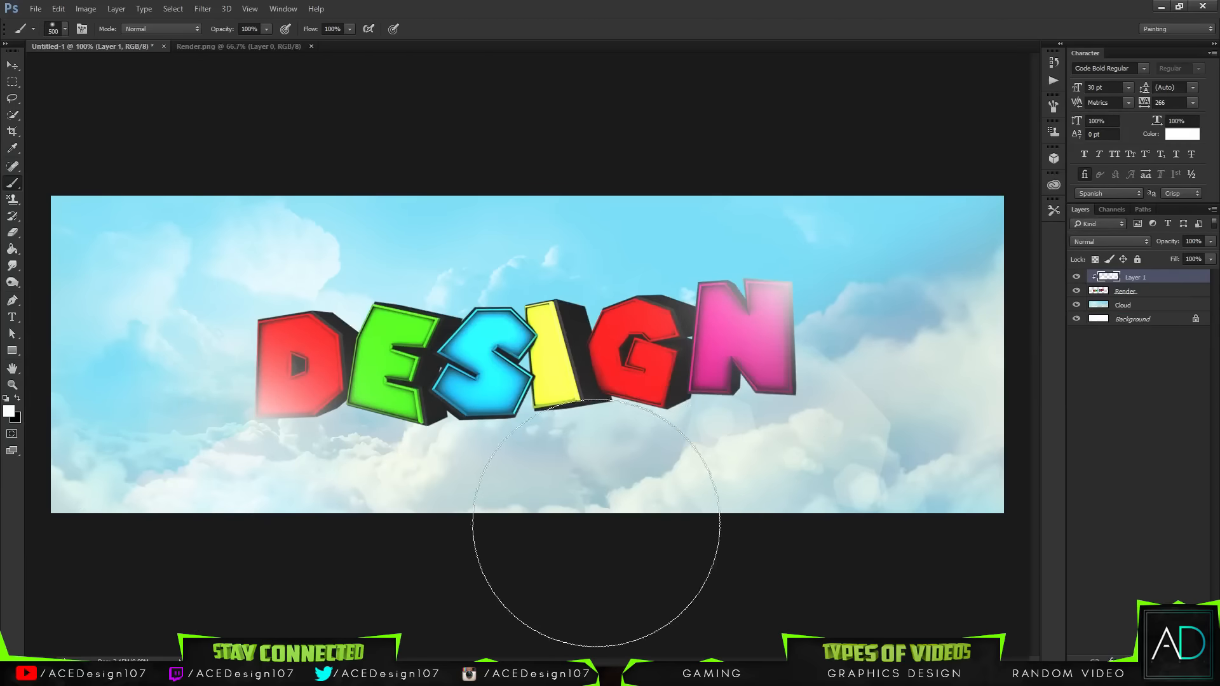
click(482, 222)
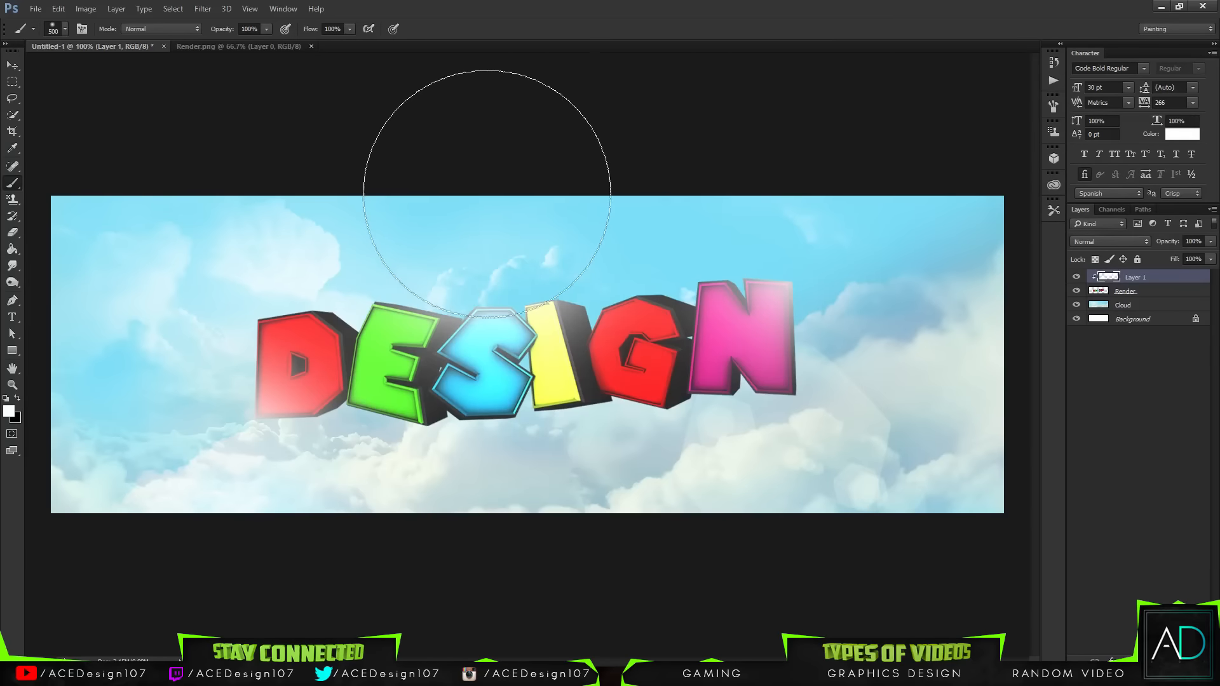
Step: Try Overlay and other blend modes on the highlight layer before returning it to Normal
click(1210, 243)
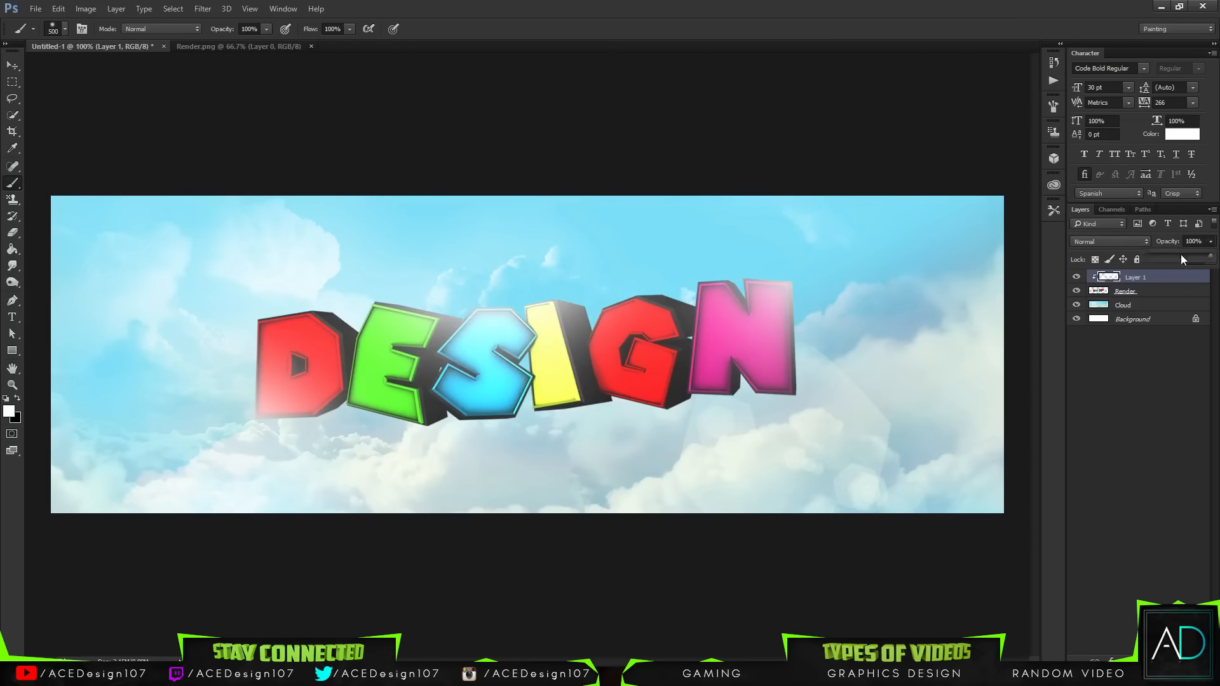
click(1179, 260)
drag(1178, 259, 1211, 258)
click(1111, 242)
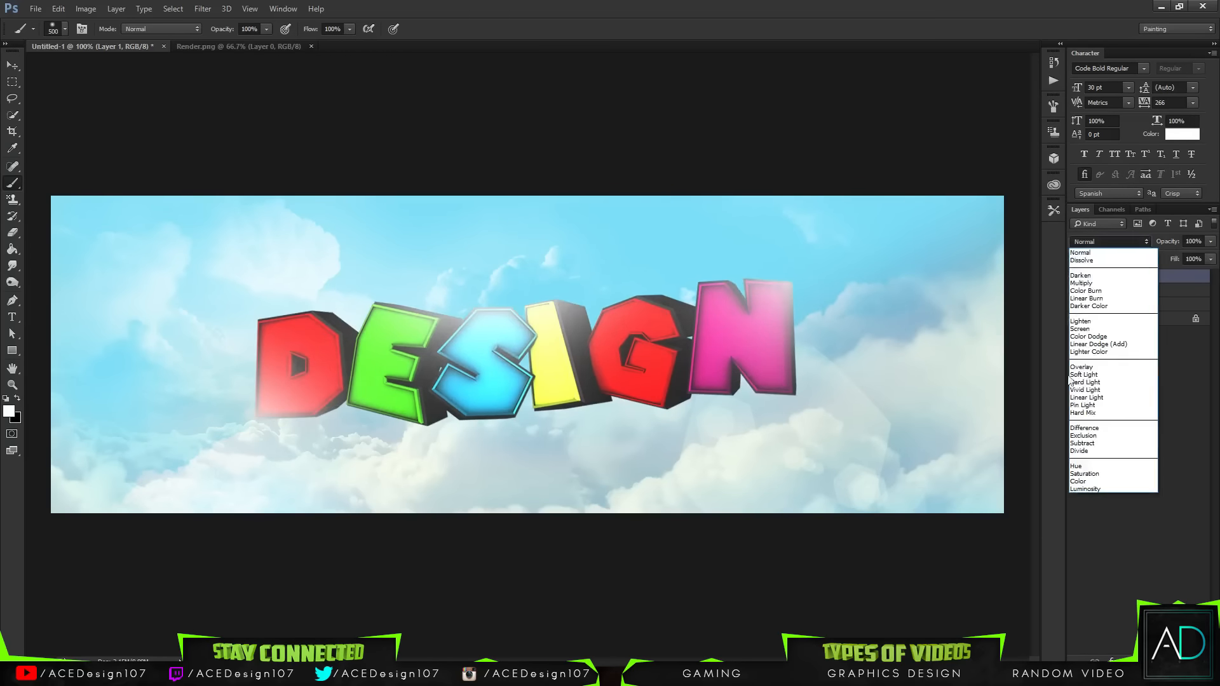
click(1077, 378)
key(Up)
key(Up)
key(Up)
key(Up)
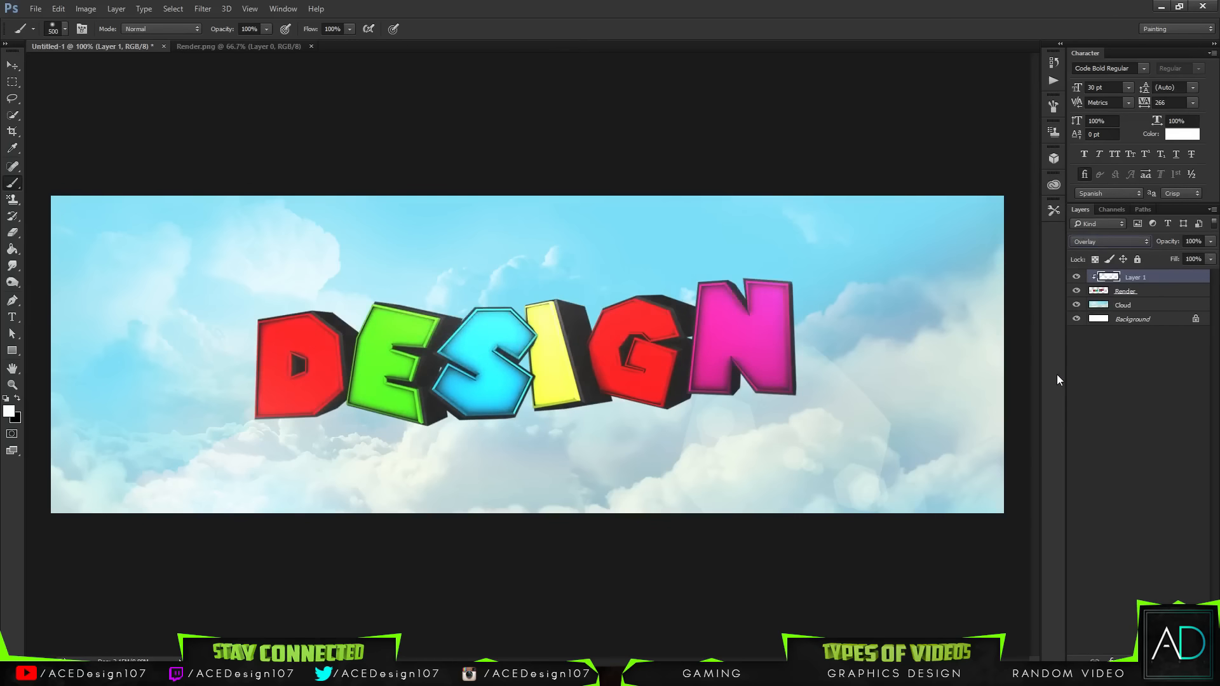
key(Up)
key(Up)
key(Up)
key(Up)
key(Up)
key(Up)
key(Up)
key(Up)
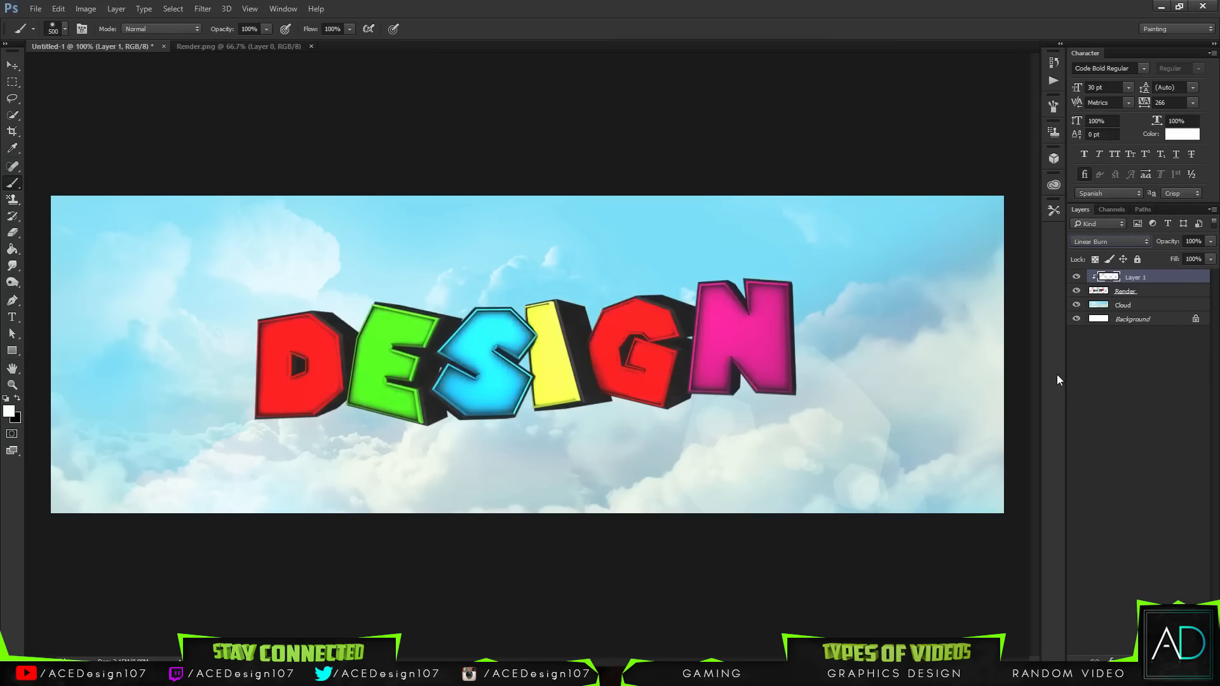
click(1112, 242)
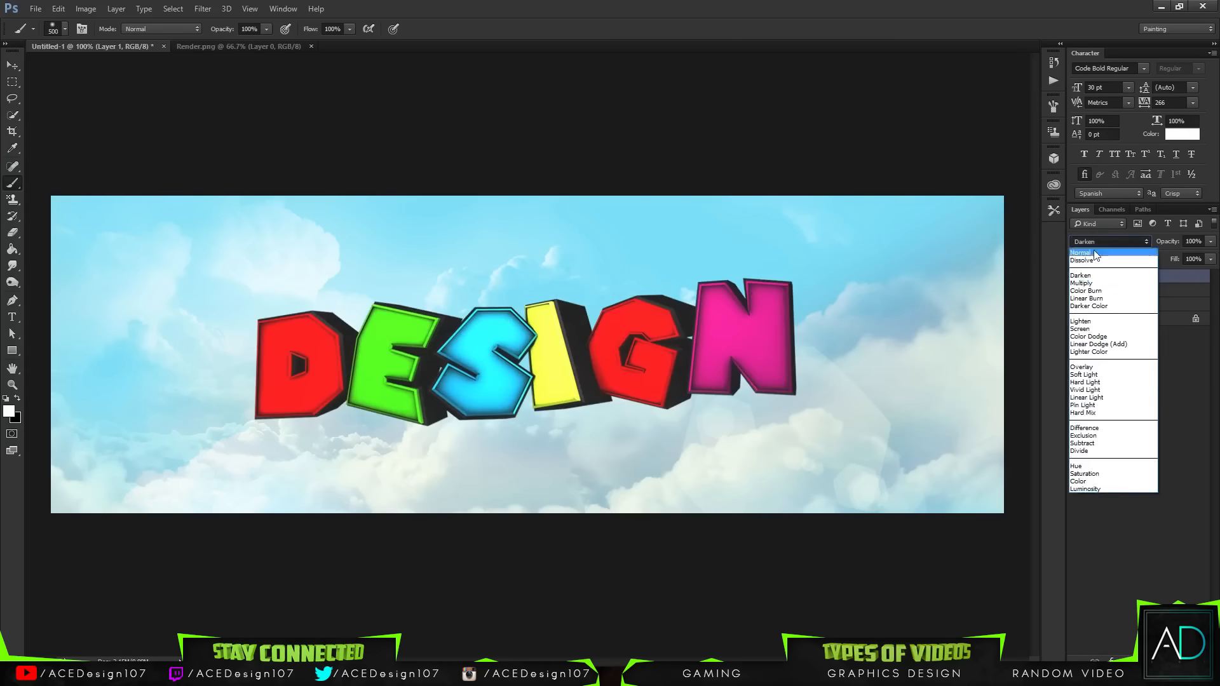
click(1088, 249)
Step: Lower the highlight layer's opacity to 38%
click(1211, 241)
drag(1211, 247, 1168, 264)
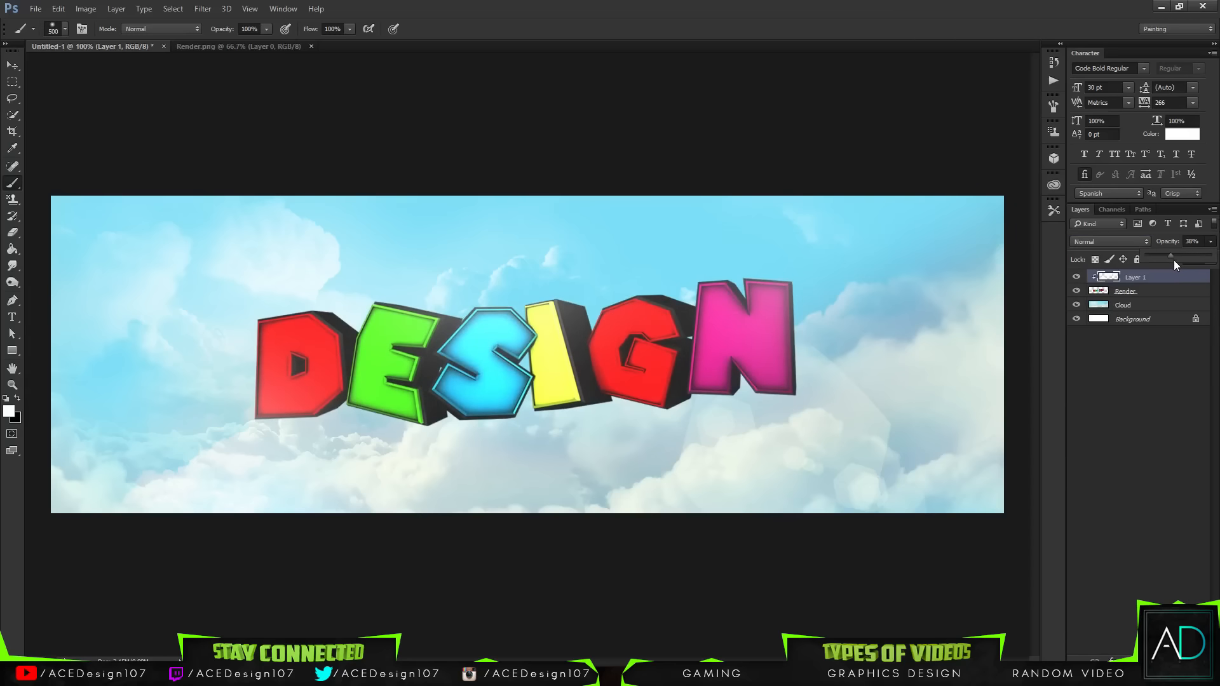
key(v)
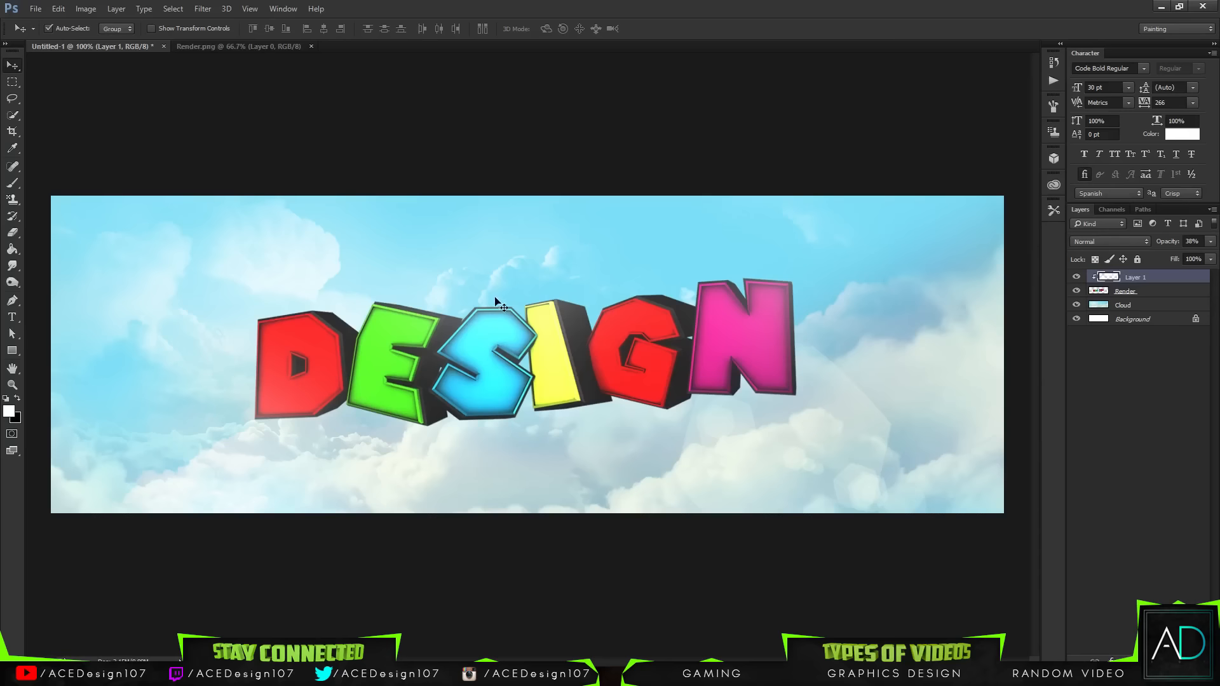
Step: Close Render.png and open the Luigi image 3.png from the 3D Mario Assets Character folder
click(311, 47)
click(30, 9)
click(38, 33)
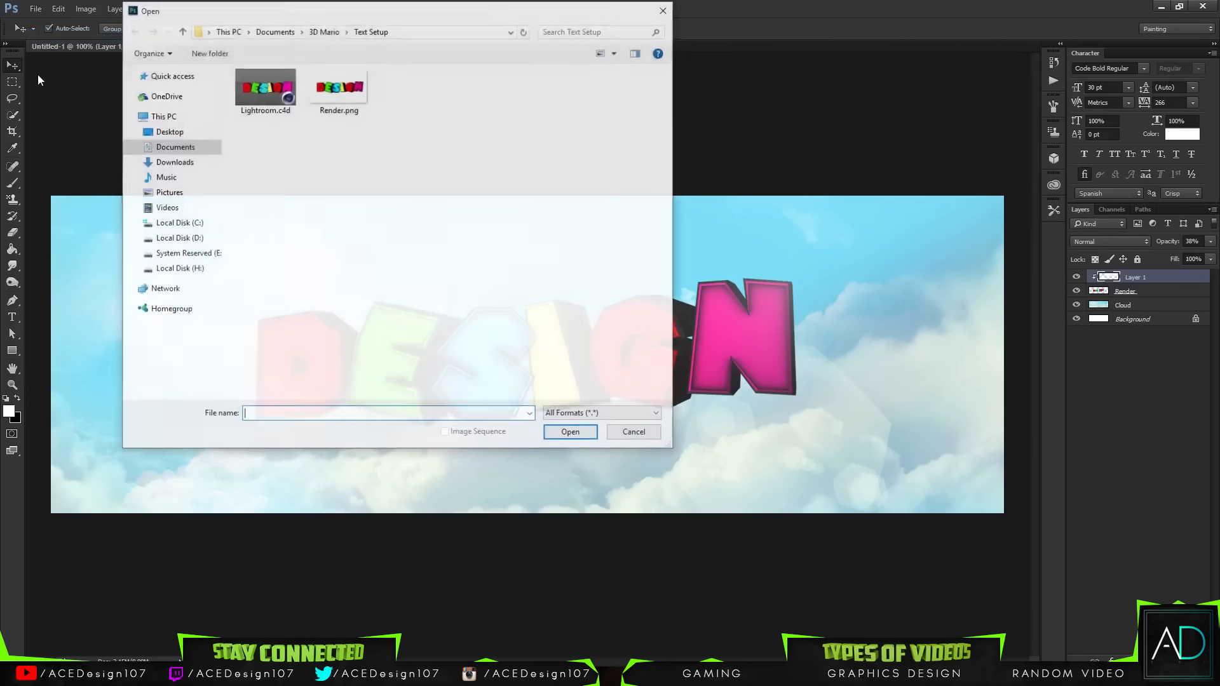
click(324, 31)
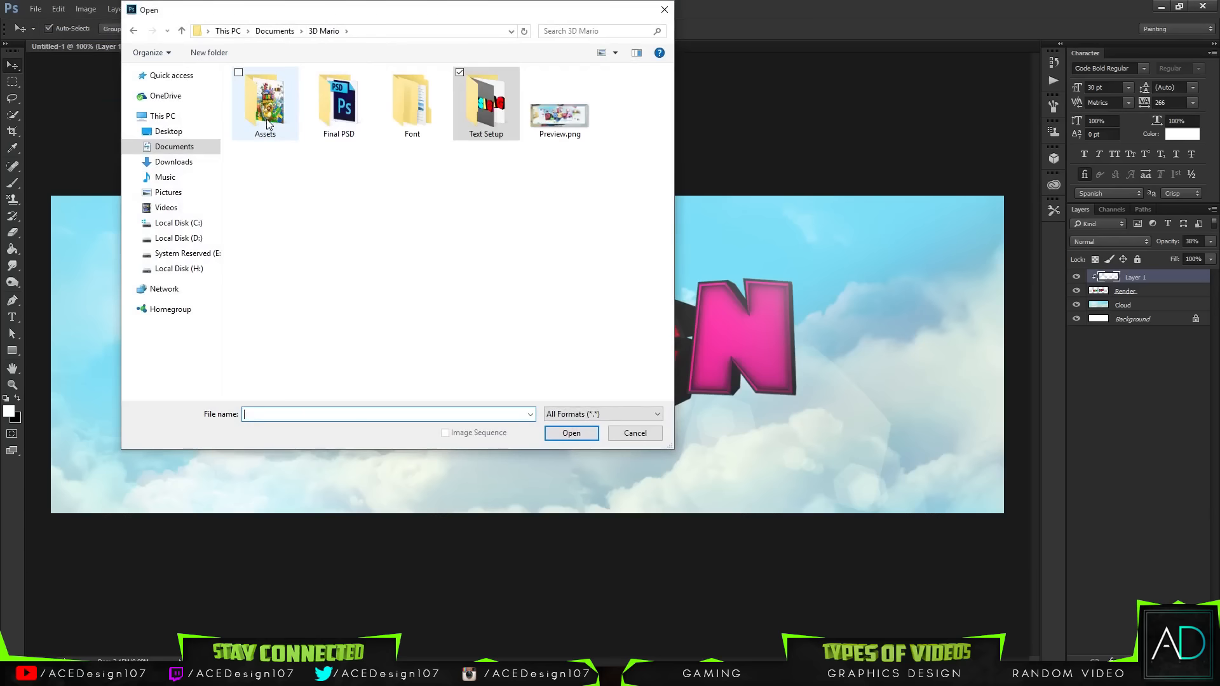
click(273, 115)
double_click(273, 114)
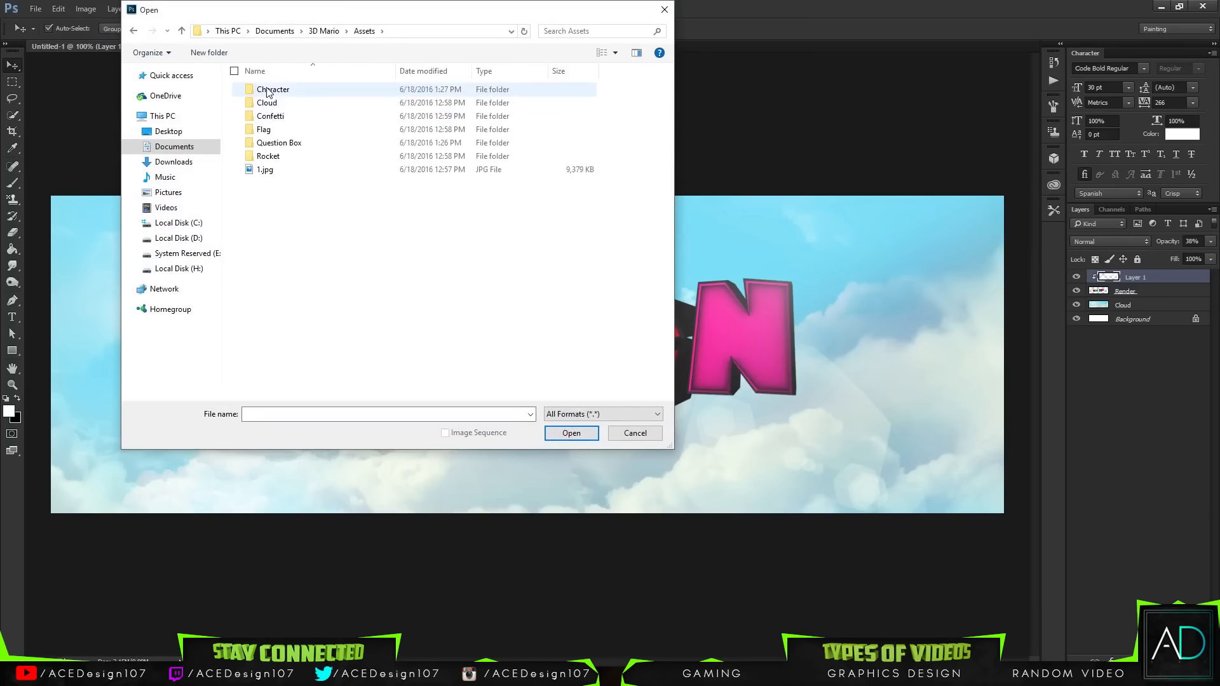
double_click(273, 164)
click(275, 125)
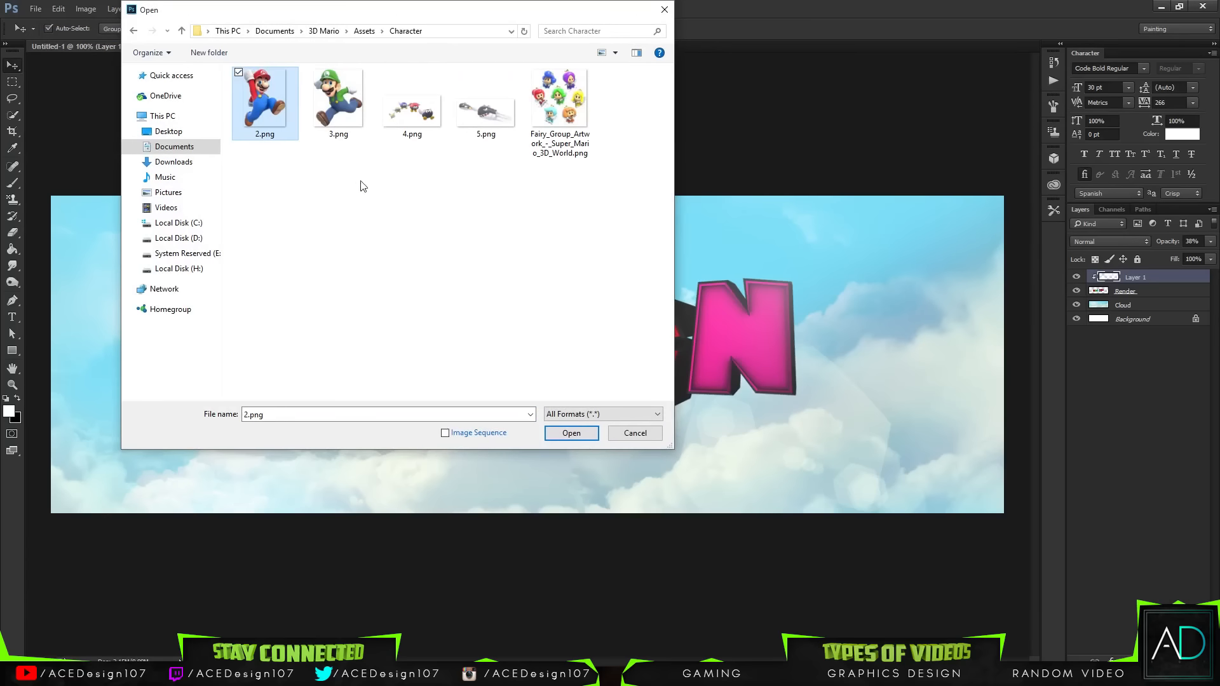
click(338, 102)
click(573, 434)
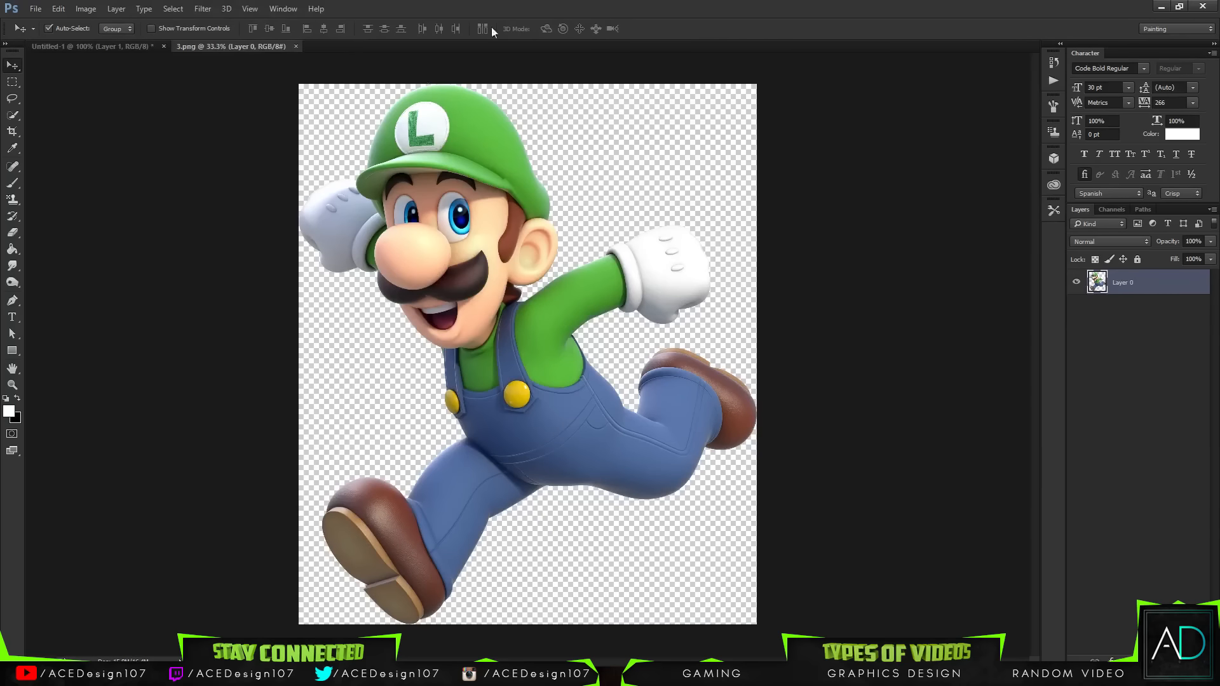
Step: Drag the Luigi image into the banner document and scale it down roughly to the banner's size
drag(432, 184, 449, 257)
key(ctrl+t)
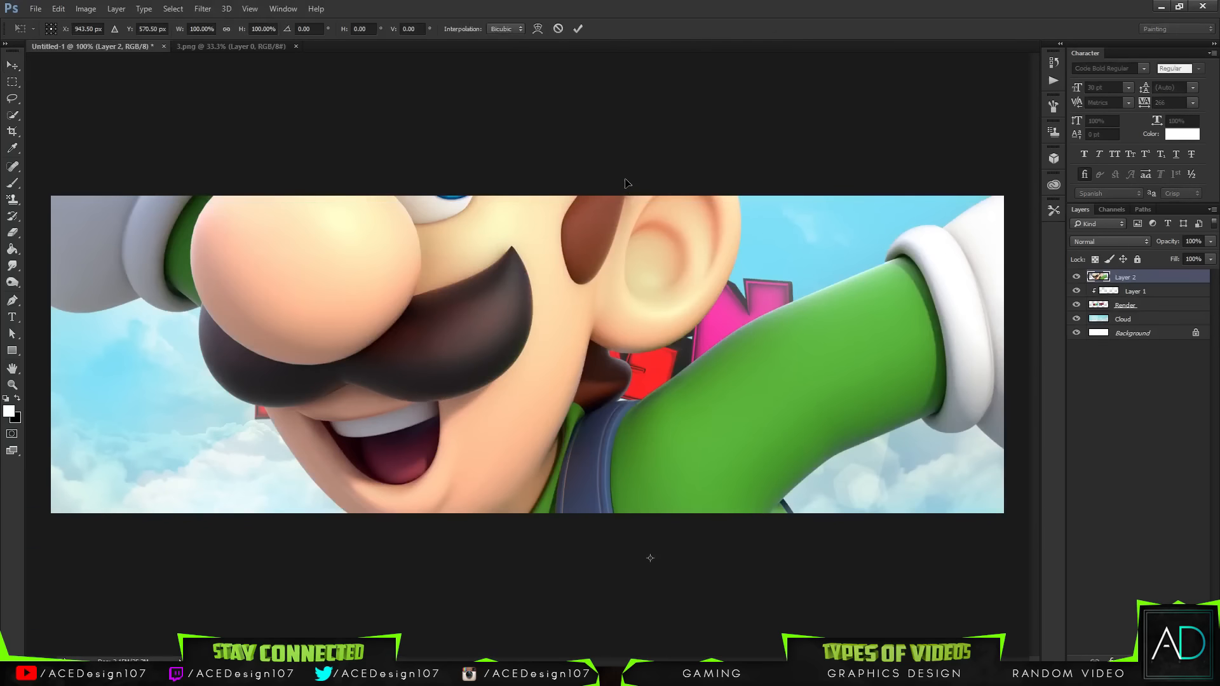
key(ctrl+0)
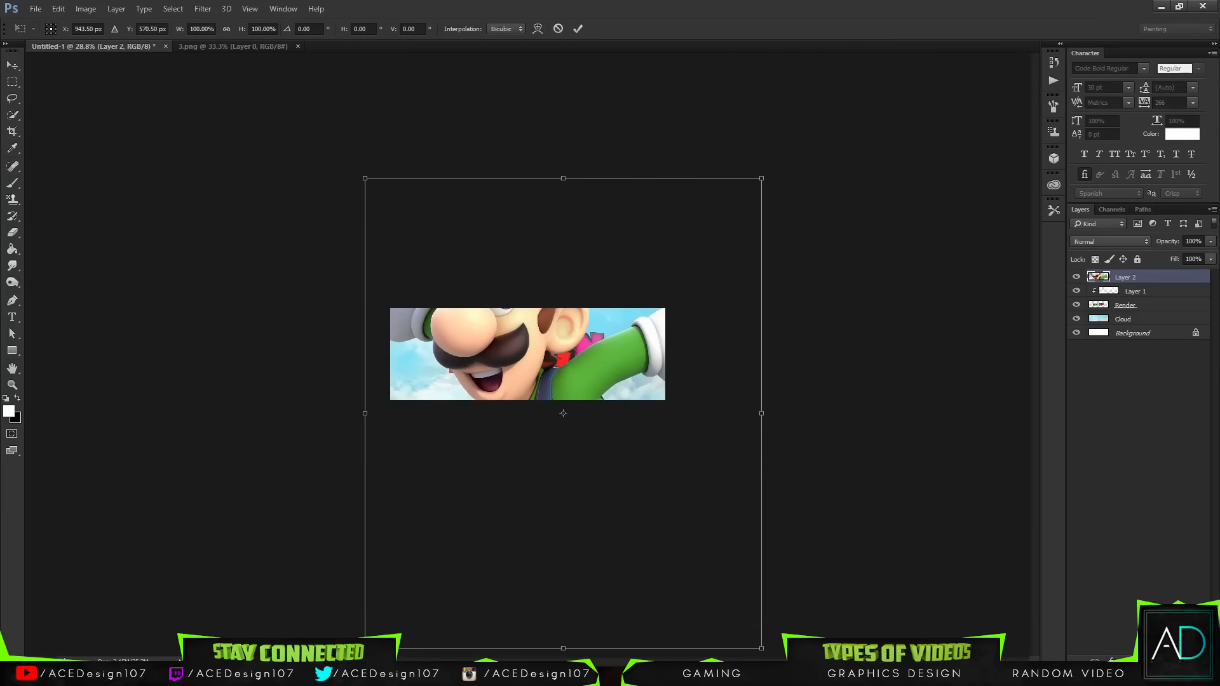
drag(761, 646, 633, 496)
drag(559, 381, 529, 323)
key(Return)
Step: Scale Luigi down further and place him standing on the S of the DESIGN lettering
key(ctrl+0)
key(ctrl+t)
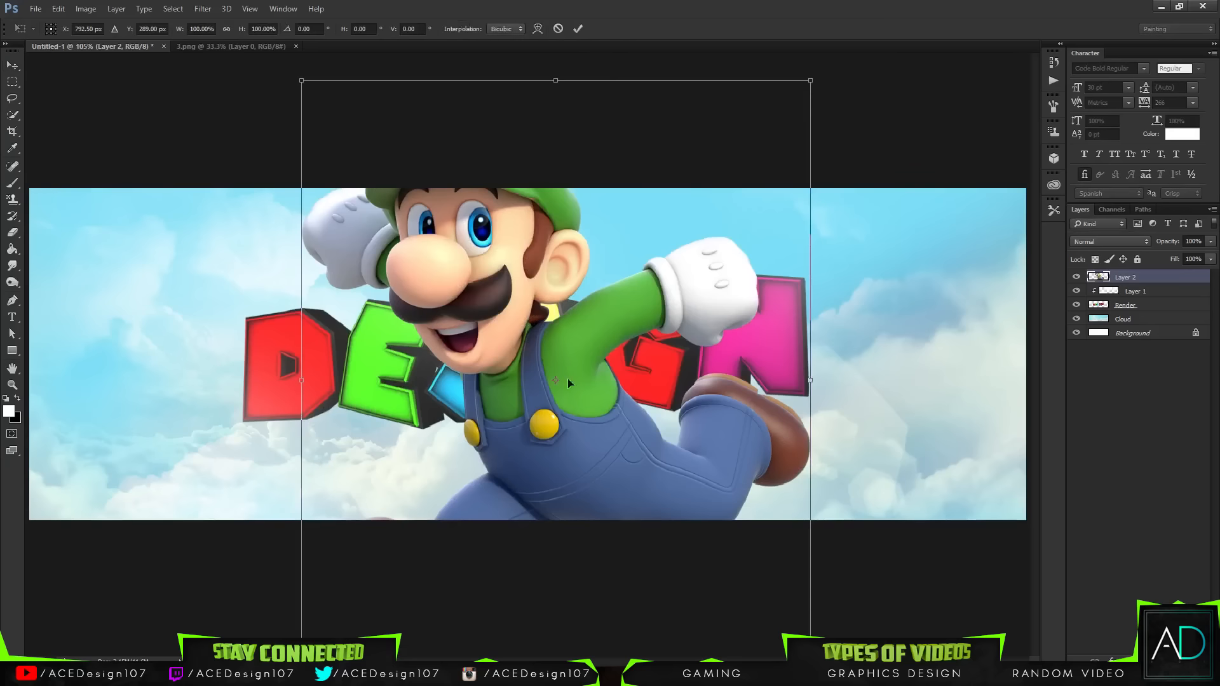
drag(815, 77, 632, 294)
drag(576, 372, 510, 297)
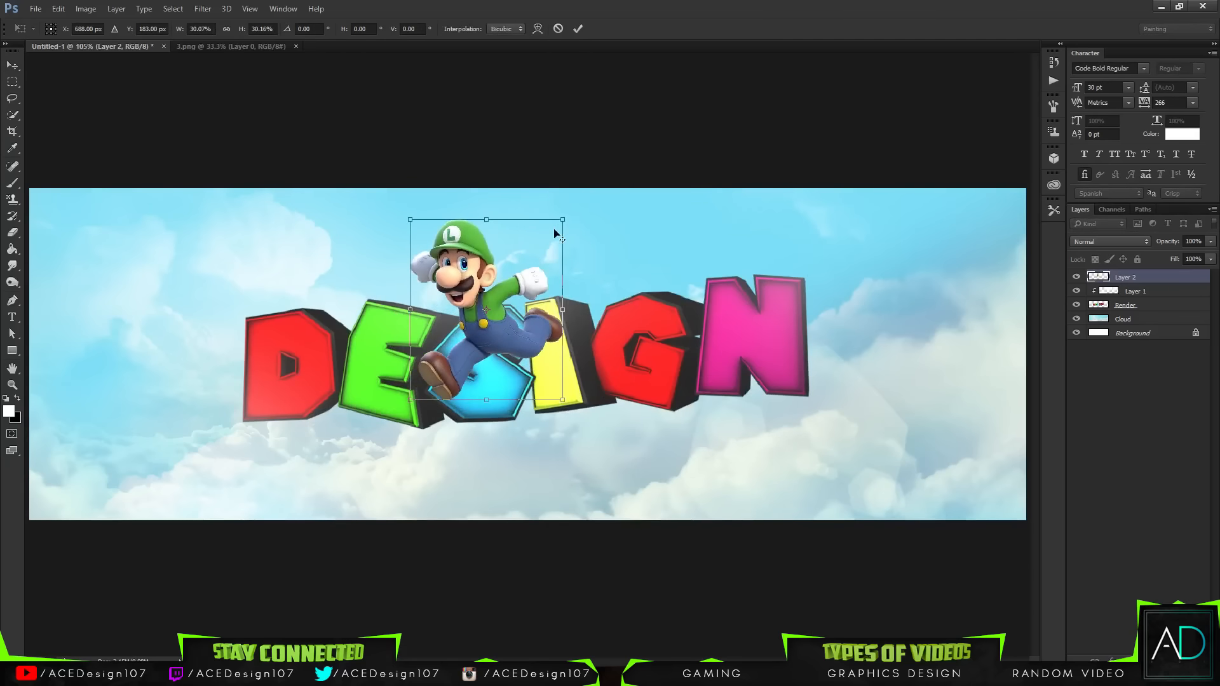
drag(563, 219, 513, 279)
key(Return)
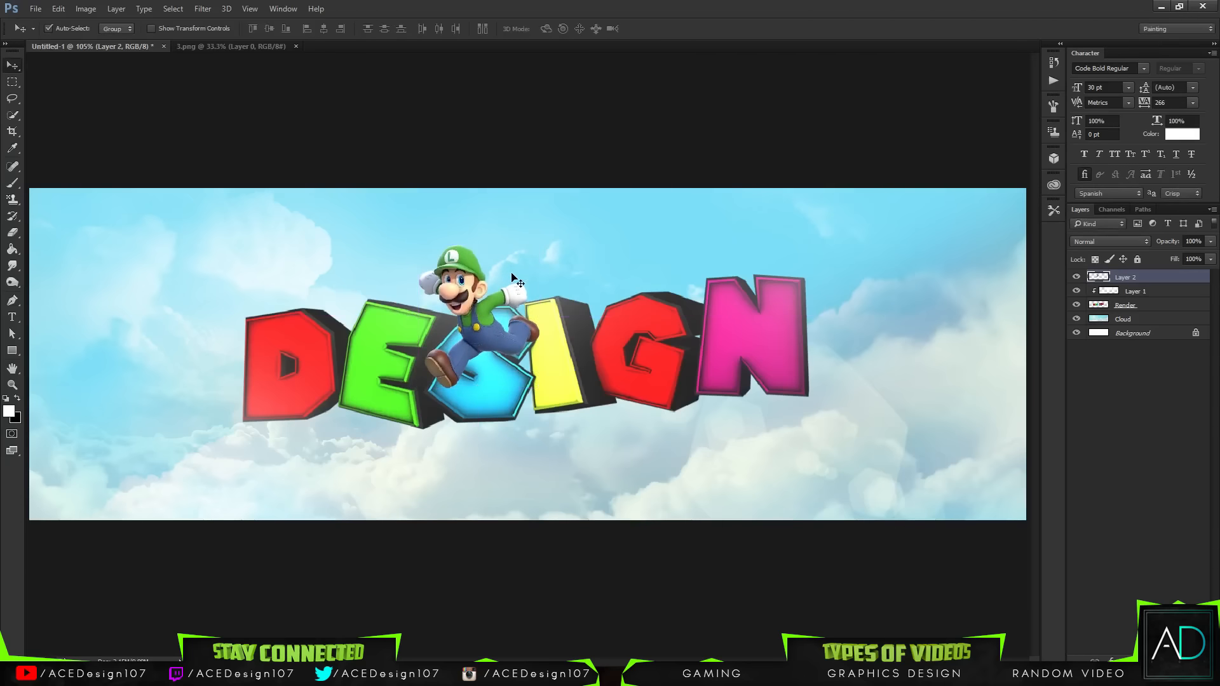
Step: Move Luigi's layer beneath the lettering layers and shift him down so he peeks out behind the S
drag(1139, 278, 1117, 300)
drag(553, 311, 517, 266)
key(ctrl+t)
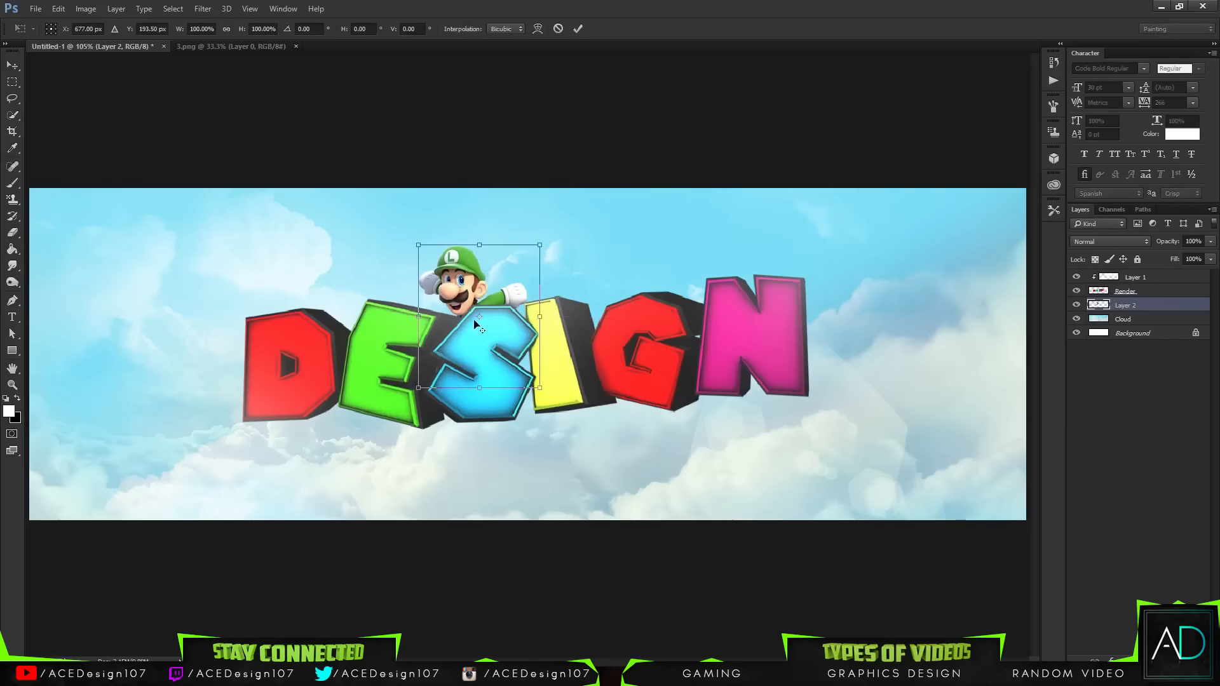
drag(471, 321, 476, 343)
key(Return)
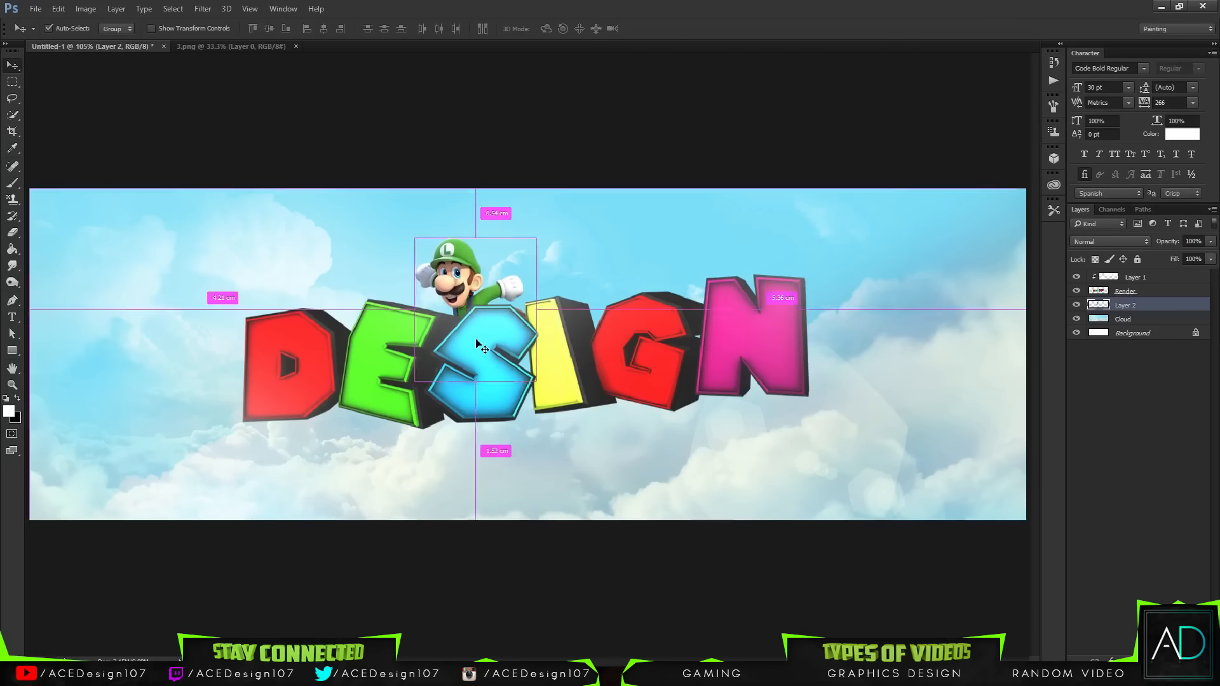
Step: Open the Mario image 2.png from the Character folder
click(36, 8)
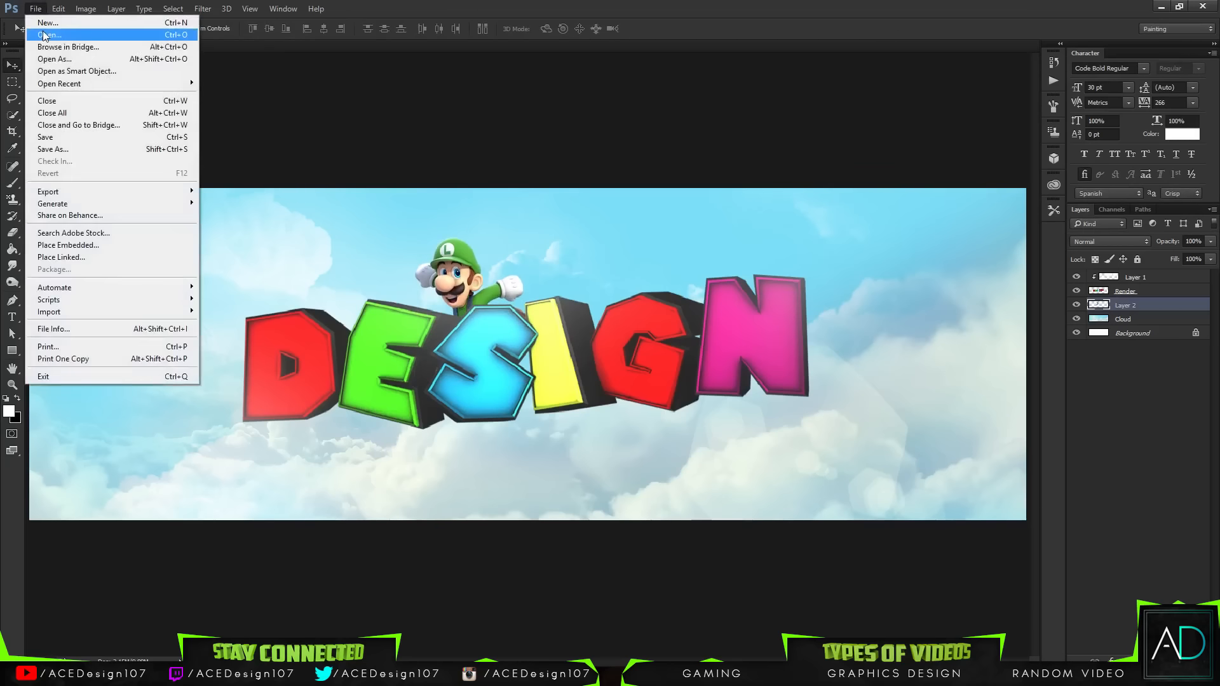
click(51, 33)
double_click(277, 121)
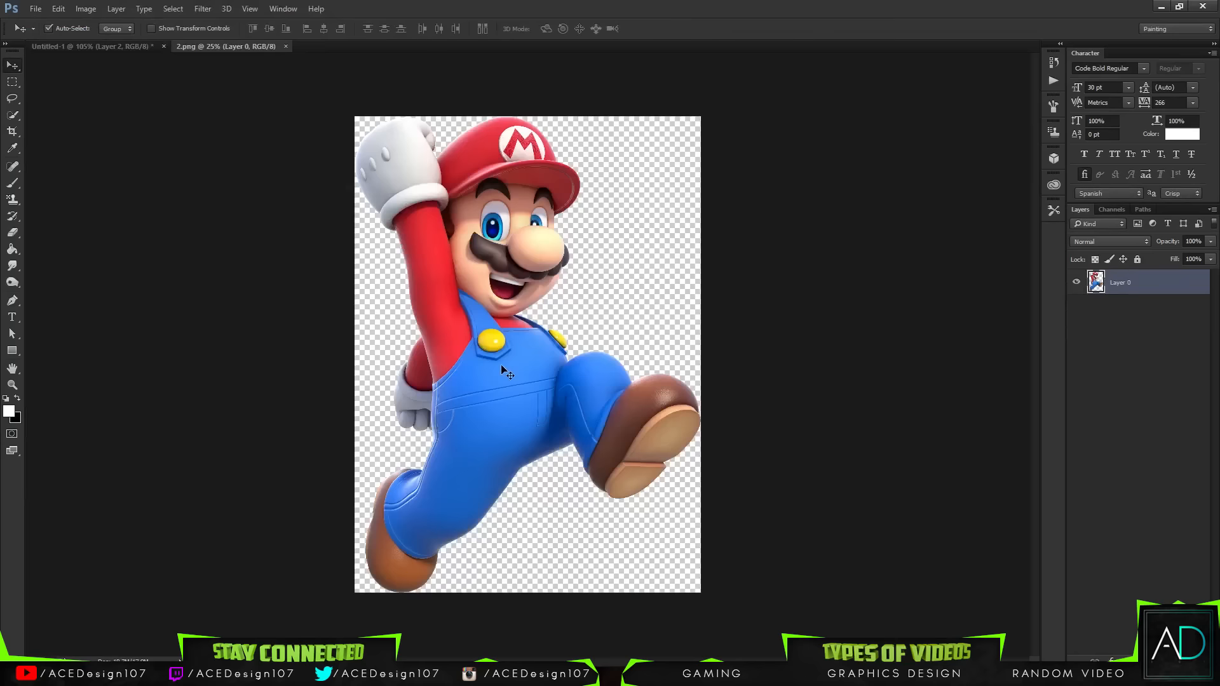
Step: Drag the Mario image into the banner document and scale it down to fit the banner
drag(502, 368, 609, 353)
key(ctrl+t)
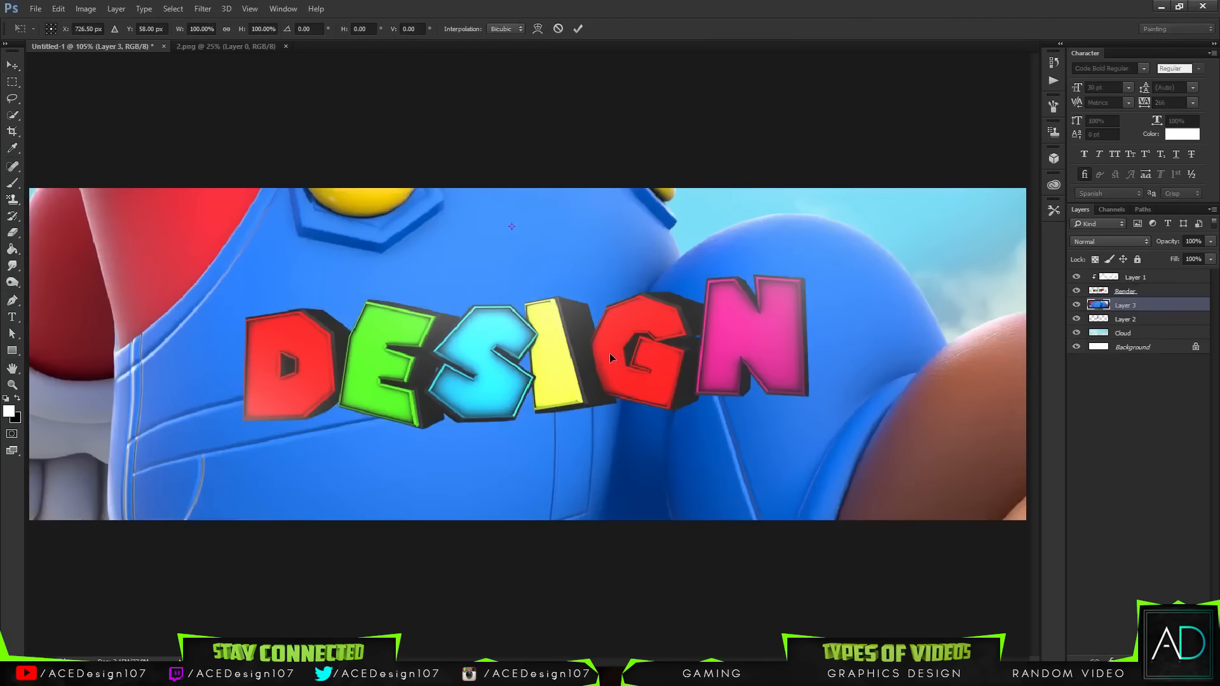
key(ctrl+0)
drag(712, 581, 557, 368)
key(Return)
key(ctrl+0)
key(ctrl+t)
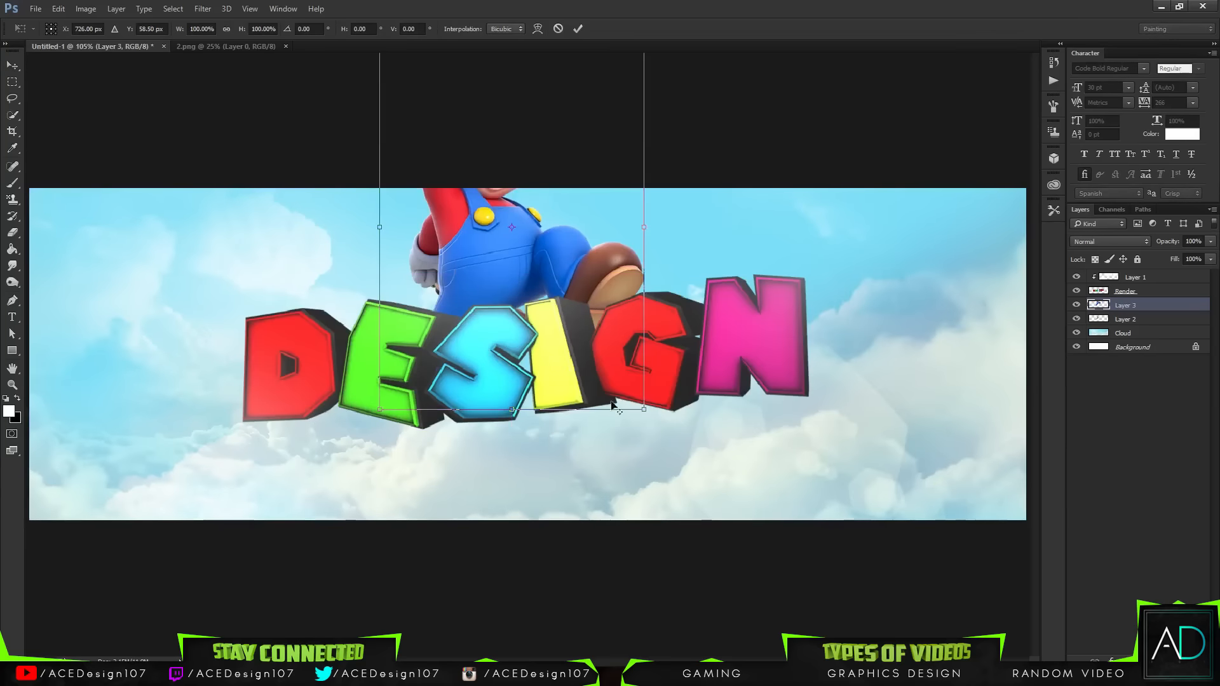
drag(642, 413, 584, 326)
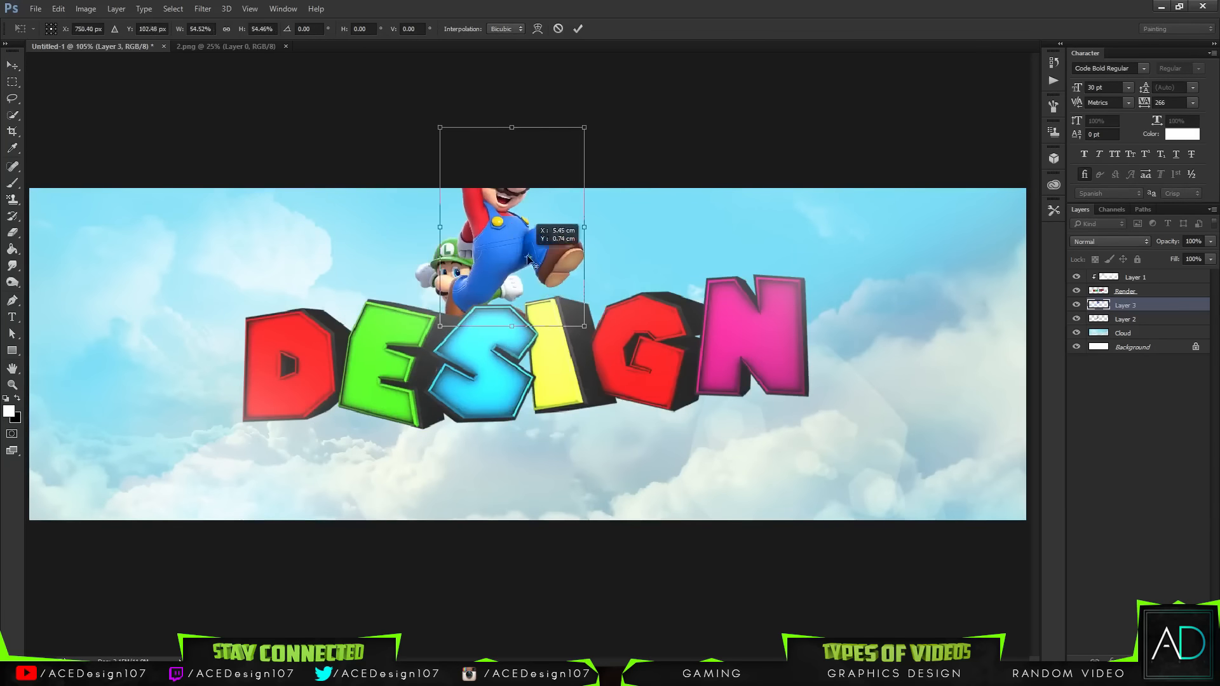
click(559, 28)
Step: Resize Mario and position him behind the I and G letters, jumping up beside Luigi
key(ctrl+t)
drag(527, 209, 634, 371)
drag(759, 533, 746, 502)
drag(686, 418, 665, 392)
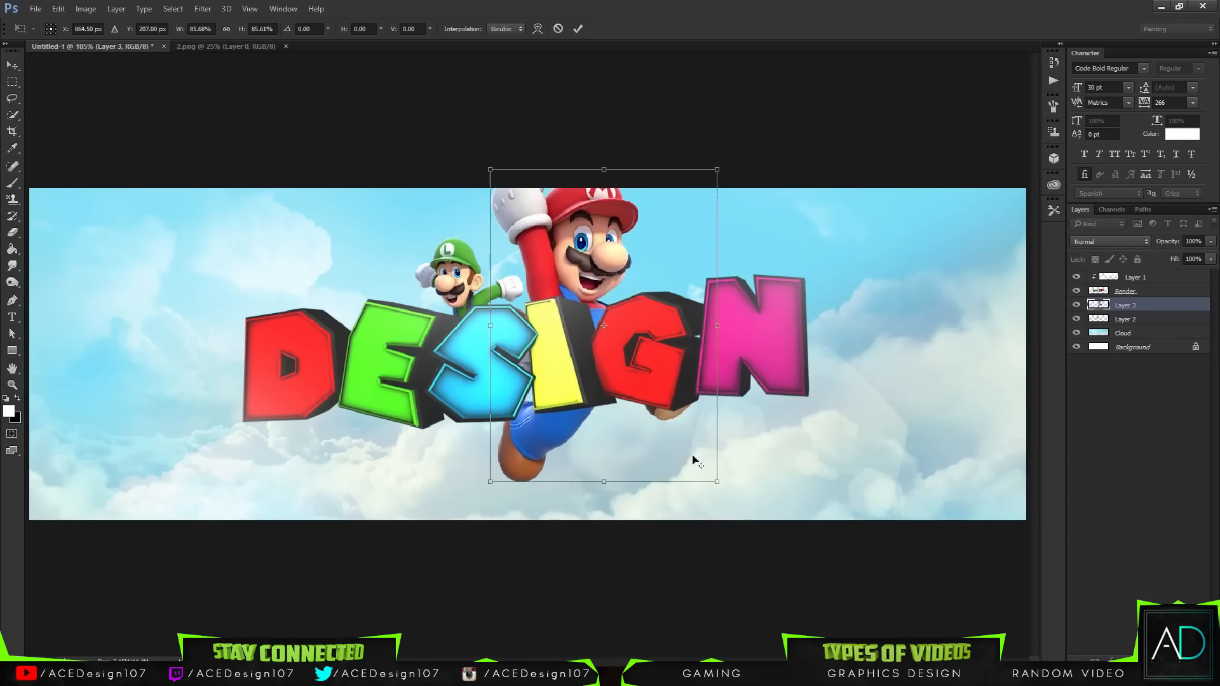
drag(718, 485, 719, 478)
drag(663, 406, 634, 402)
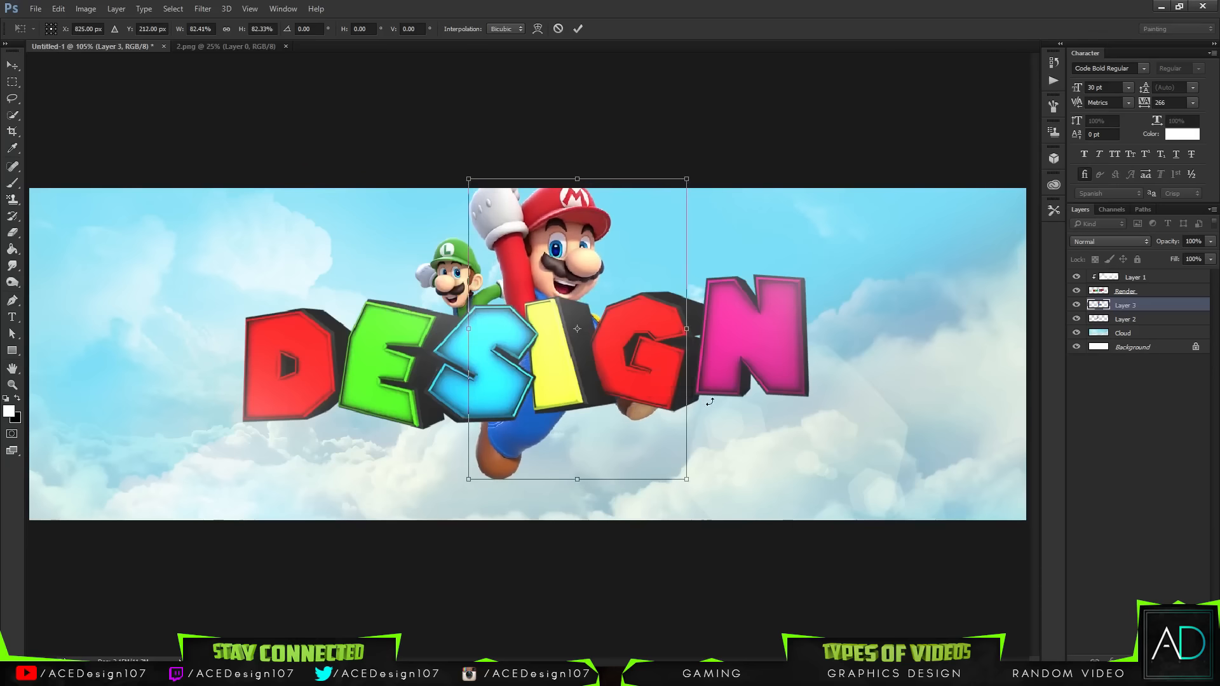
drag(687, 483, 693, 488)
drag(652, 395, 654, 398)
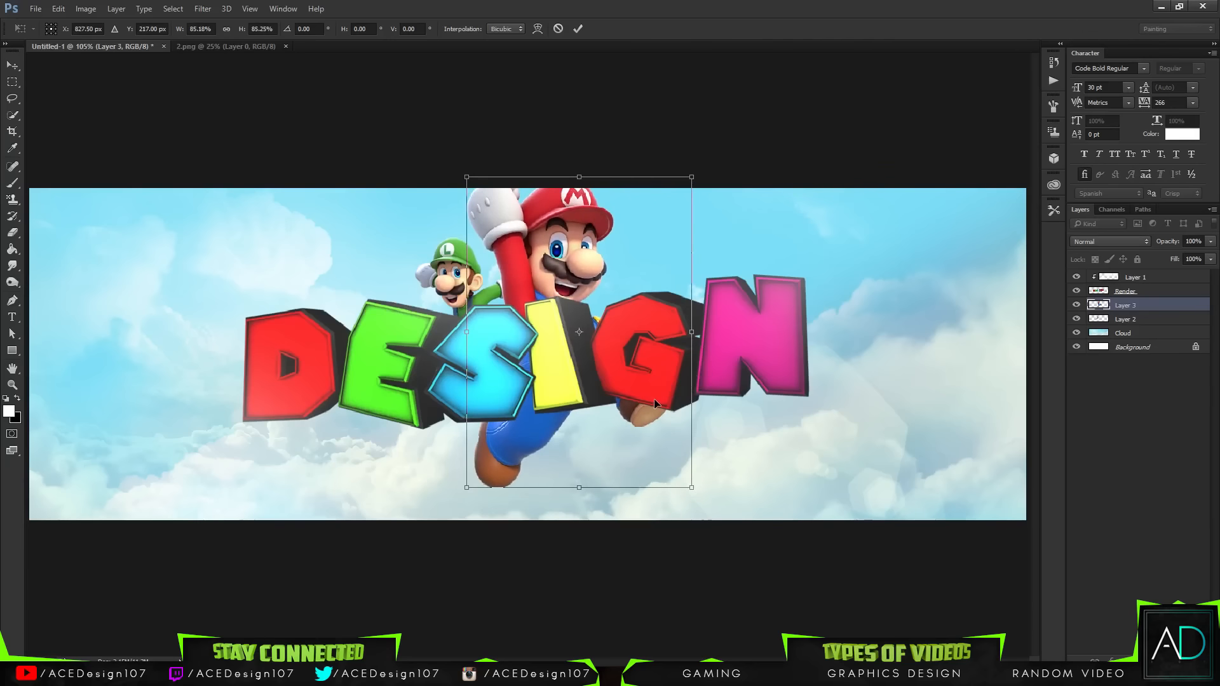
key(Return)
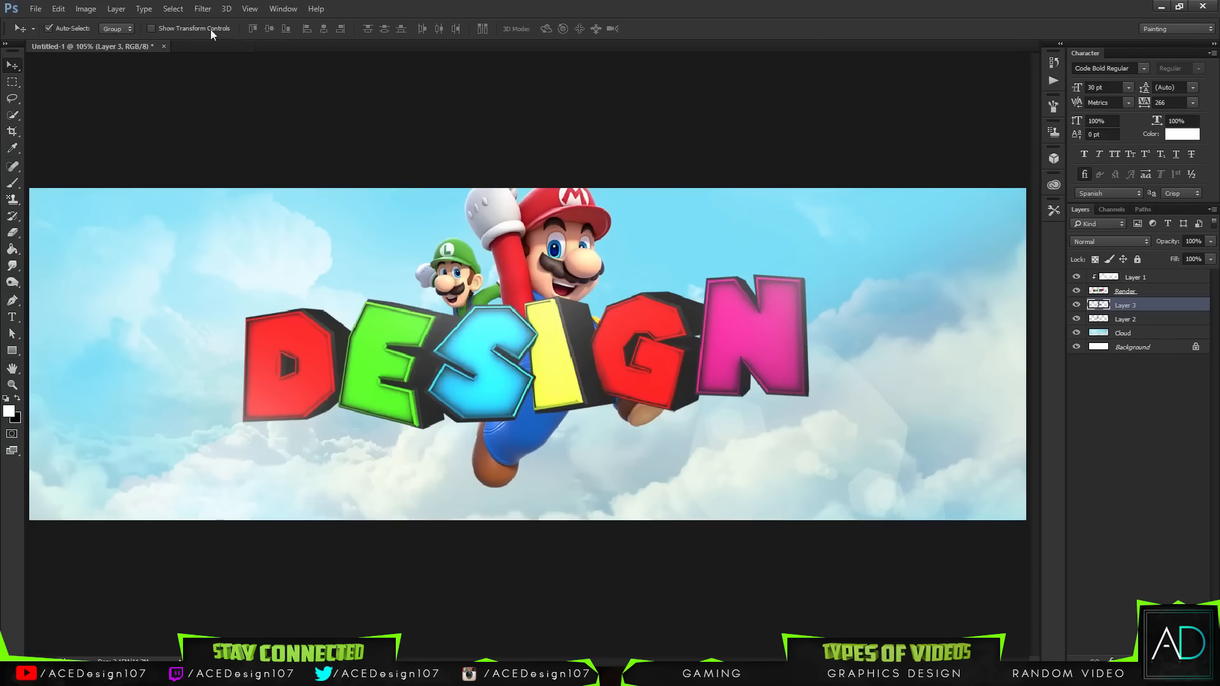
Step: Browse the 3D Mario Assets folders and open the Super Mario 3D World artwork 1.jpg
click(36, 9)
click(51, 36)
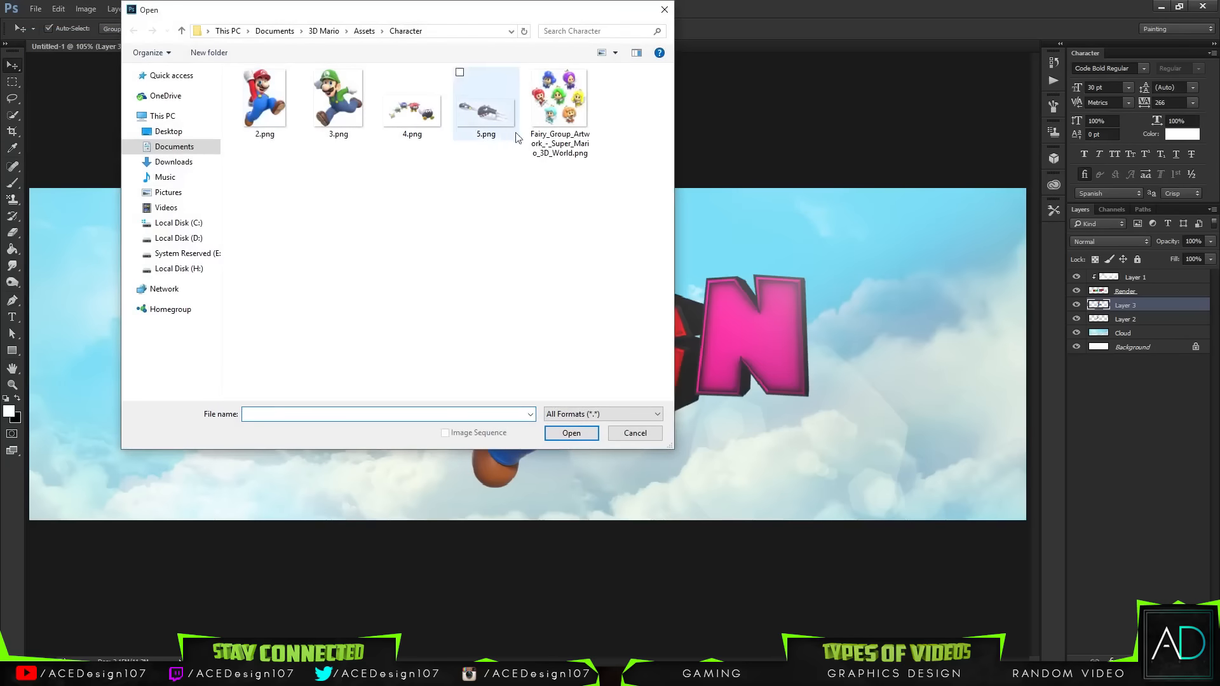
click(416, 117)
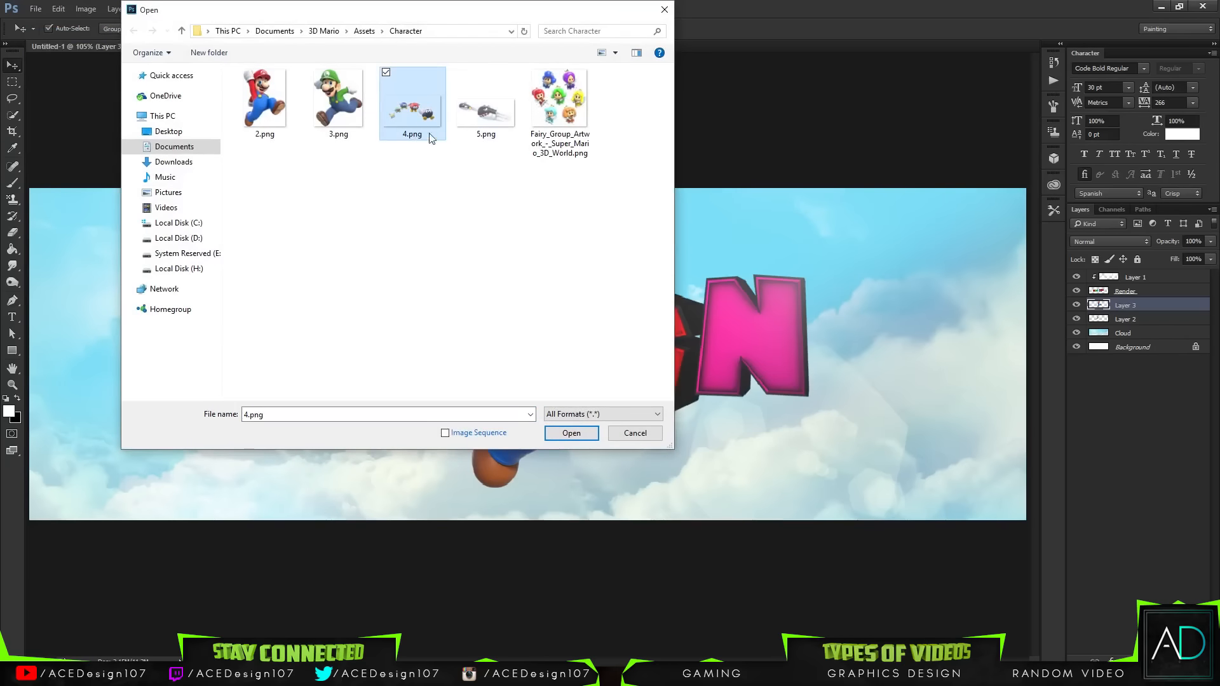
click(486, 111)
click(364, 30)
double_click(298, 142)
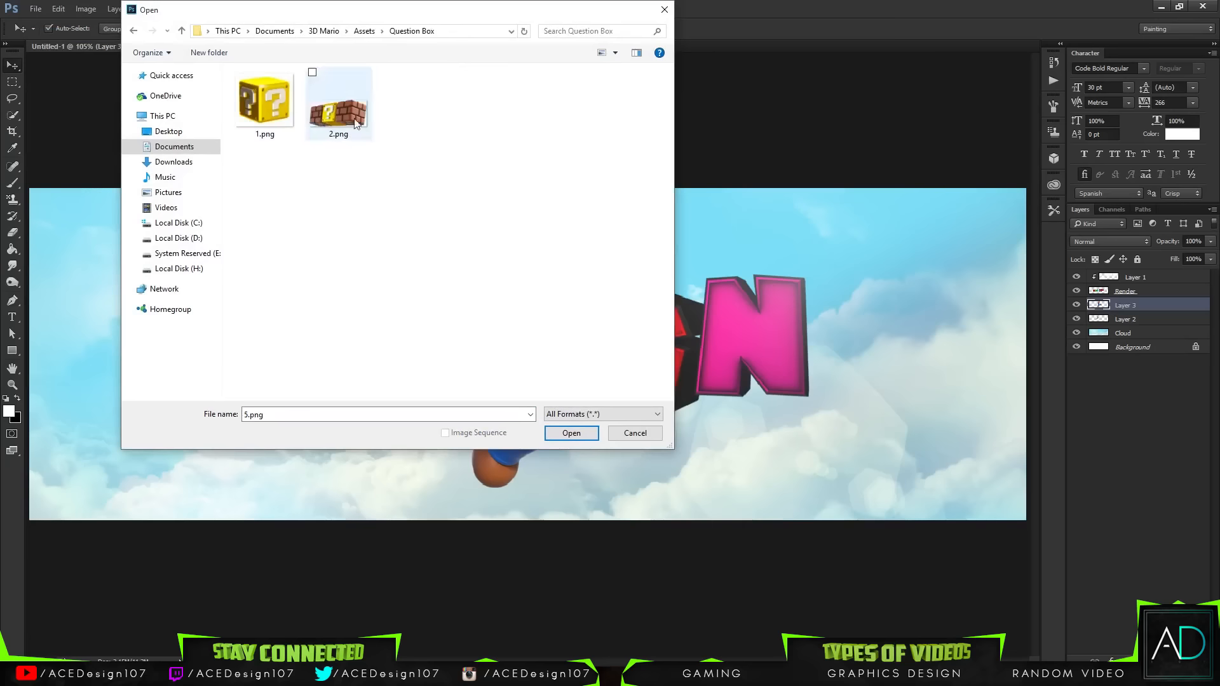
click(355, 123)
click(364, 30)
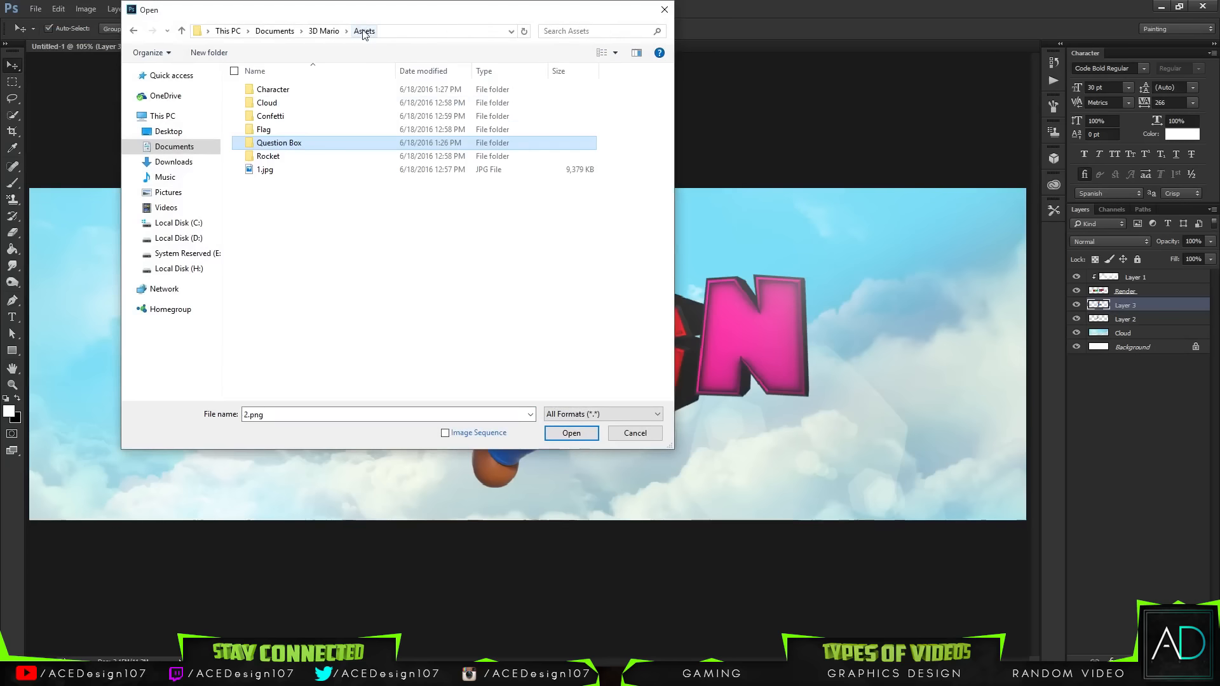
double_click(266, 170)
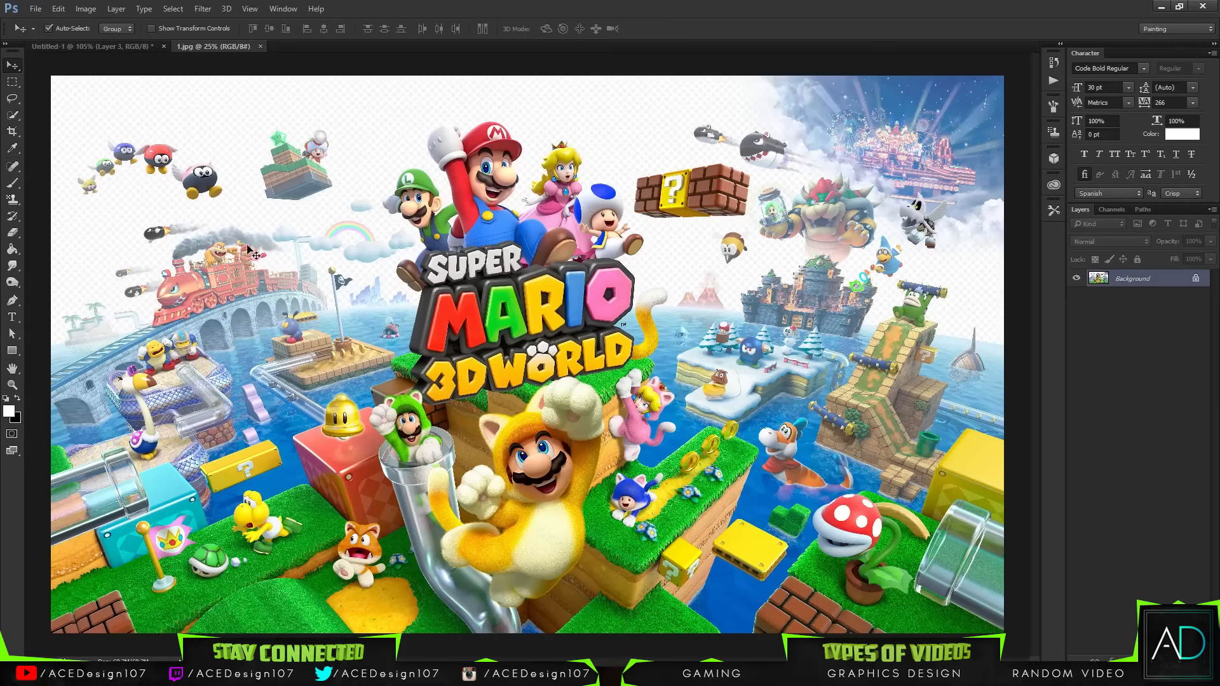
Step: Check the image size of 1.jpg without changing it
click(58, 8)
mouse_move(86, 8)
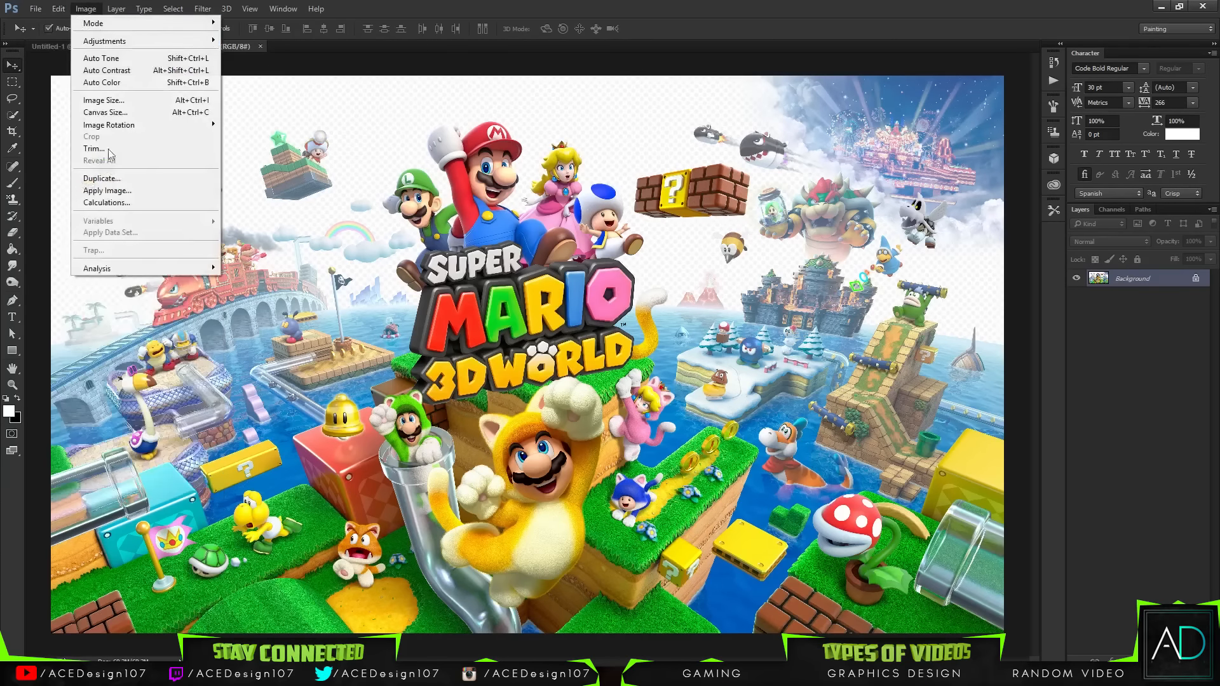
click(103, 100)
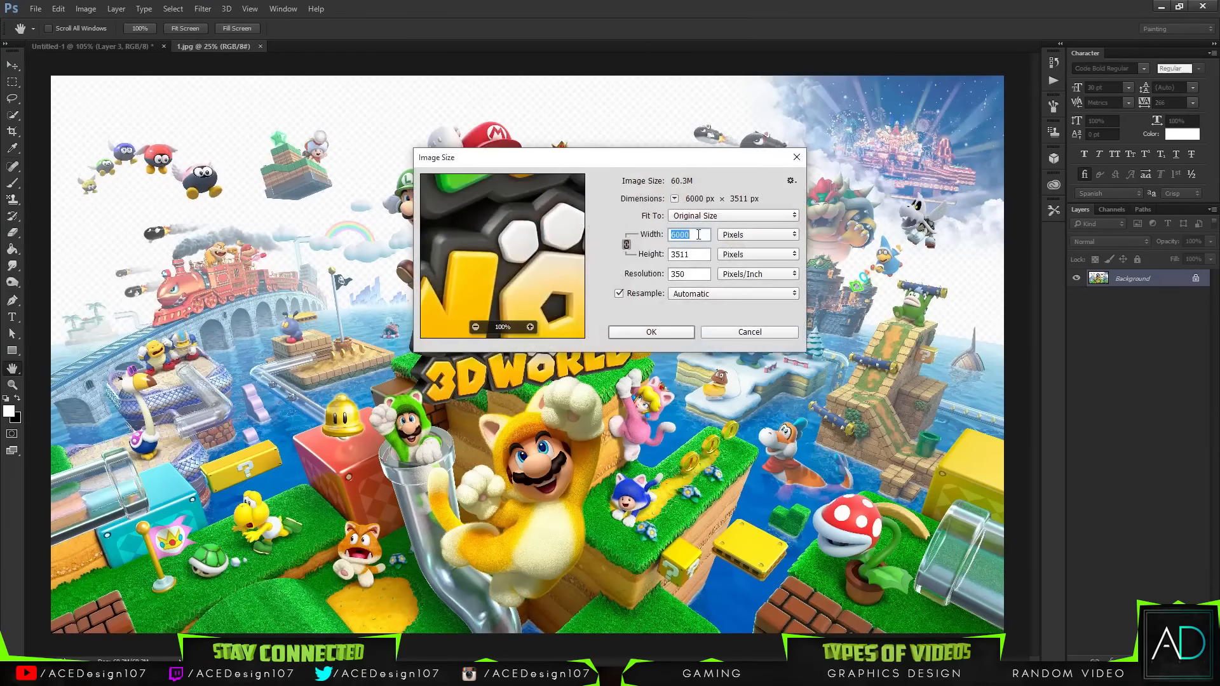
key(Escape)
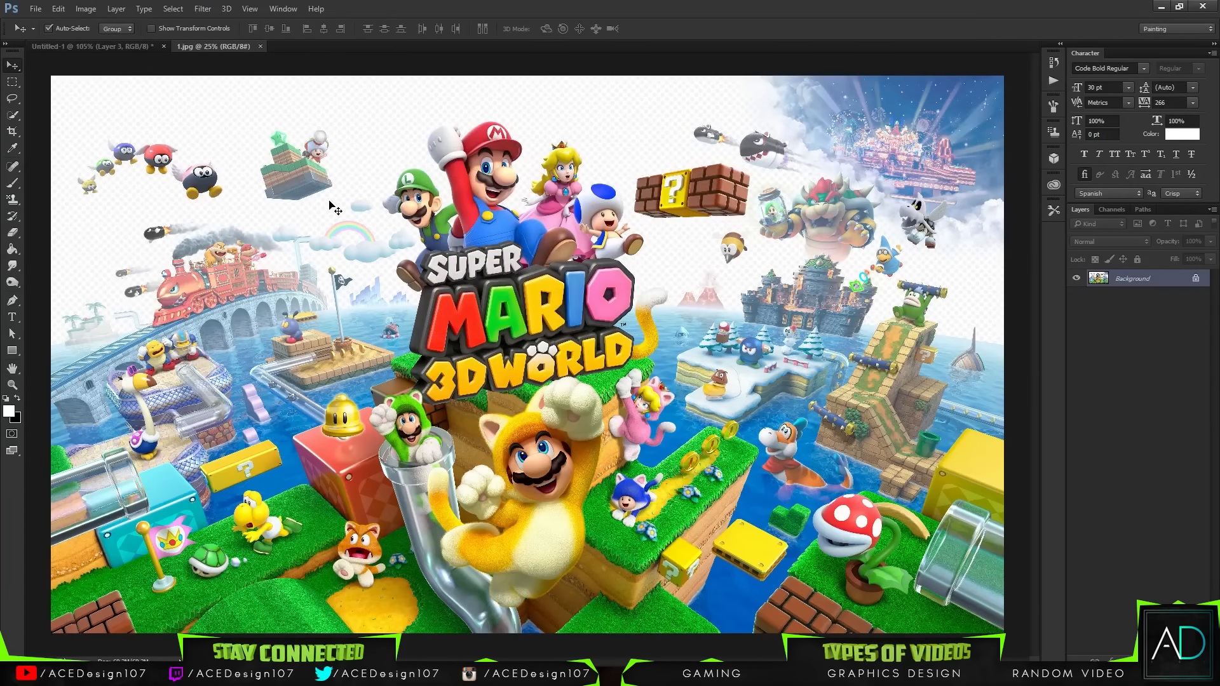
Step: Zoom in and outline the question block with brick sides using the Pen tool, then make the path a selection
key(ctrl+plus)
scroll(758, 279, up, 4)
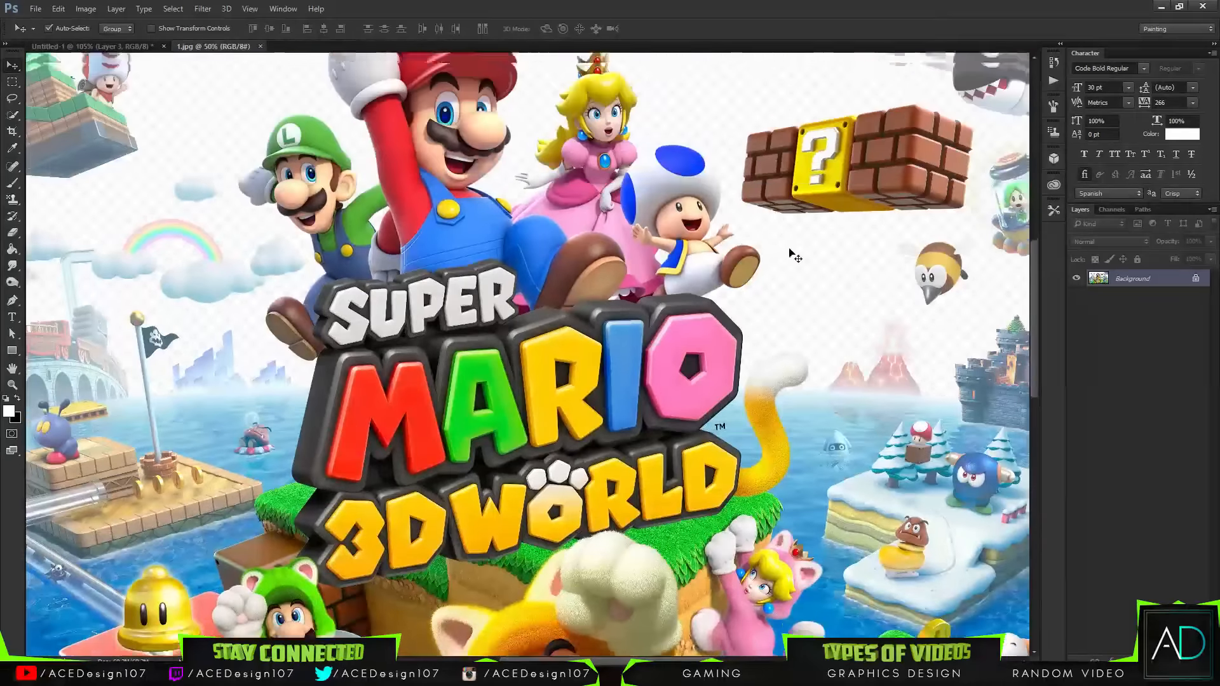
key(p)
click(743, 170)
click(743, 272)
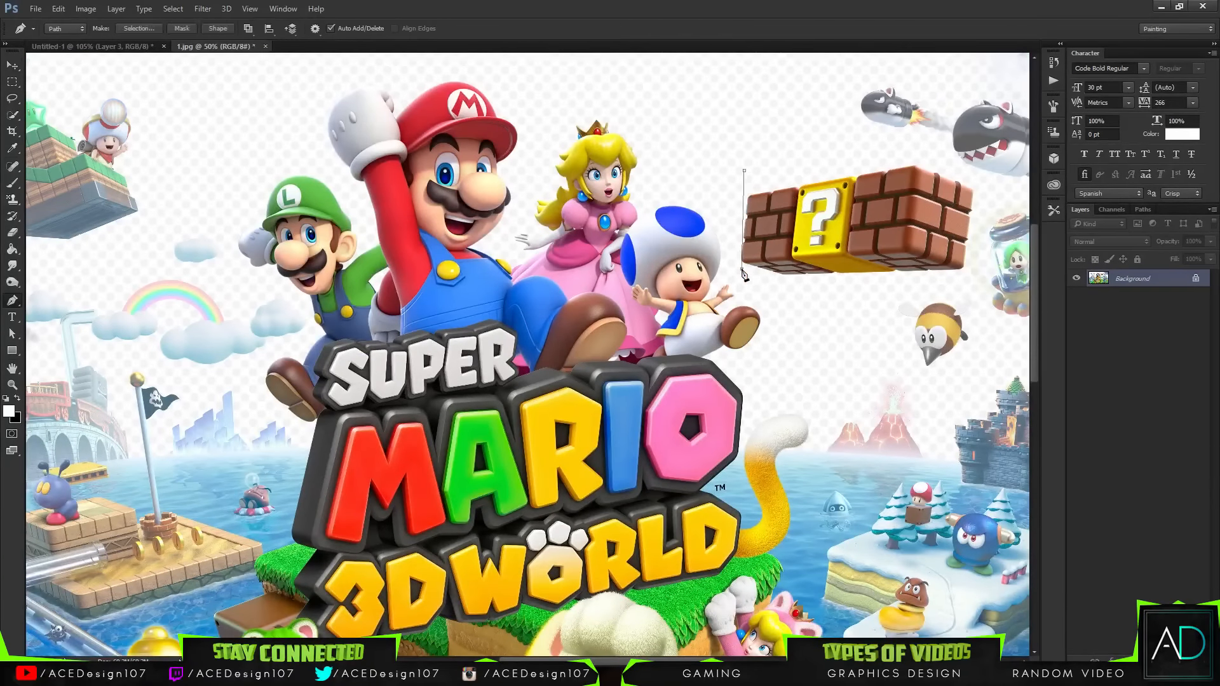
click(734, 261)
click(751, 281)
click(820, 293)
click(929, 286)
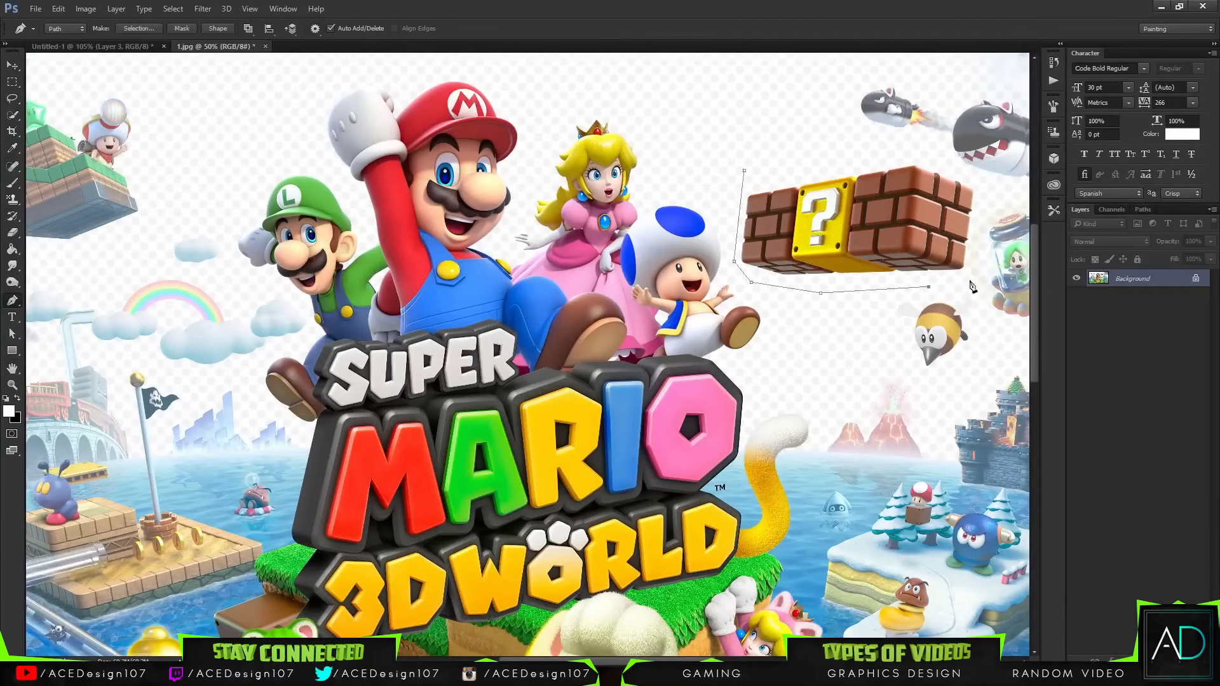
click(914, 154)
click(815, 146)
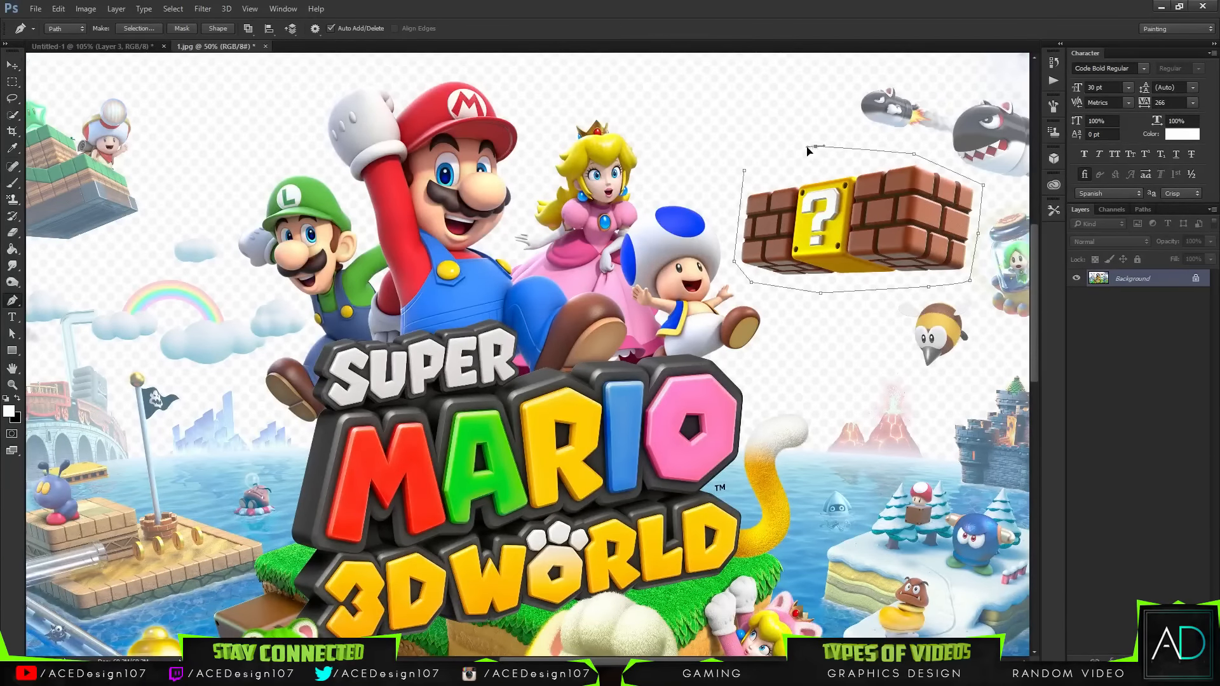
click(744, 170)
right_click(745, 170)
click(769, 235)
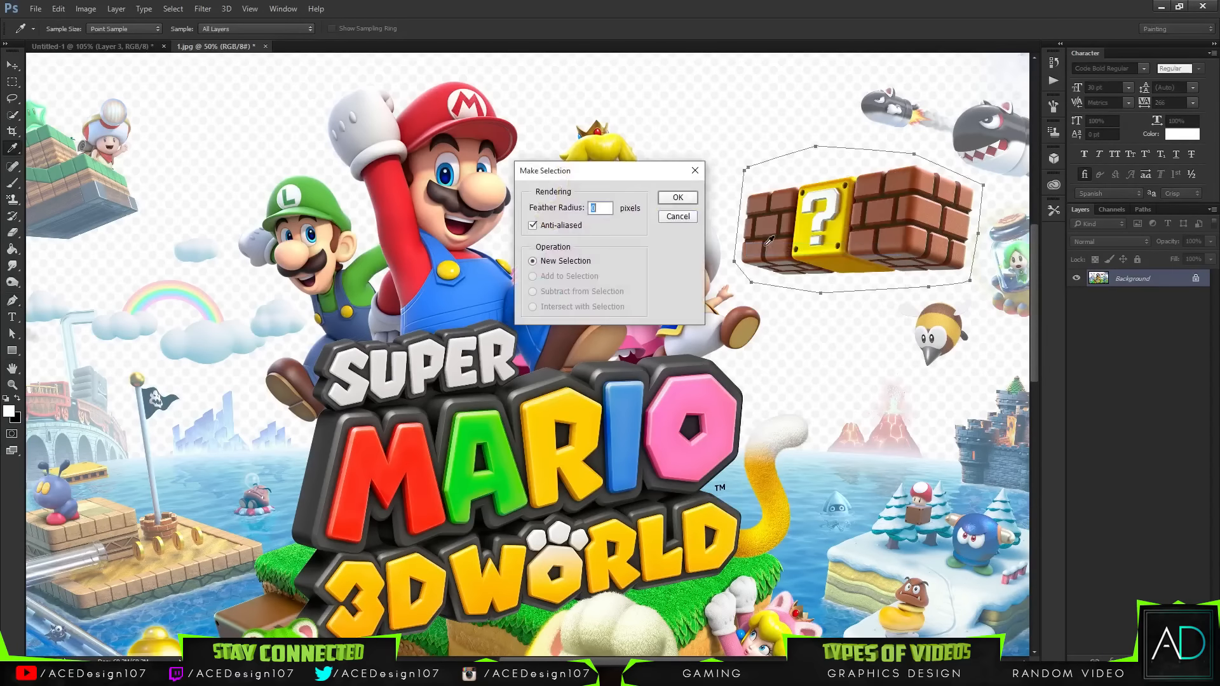
key(Return)
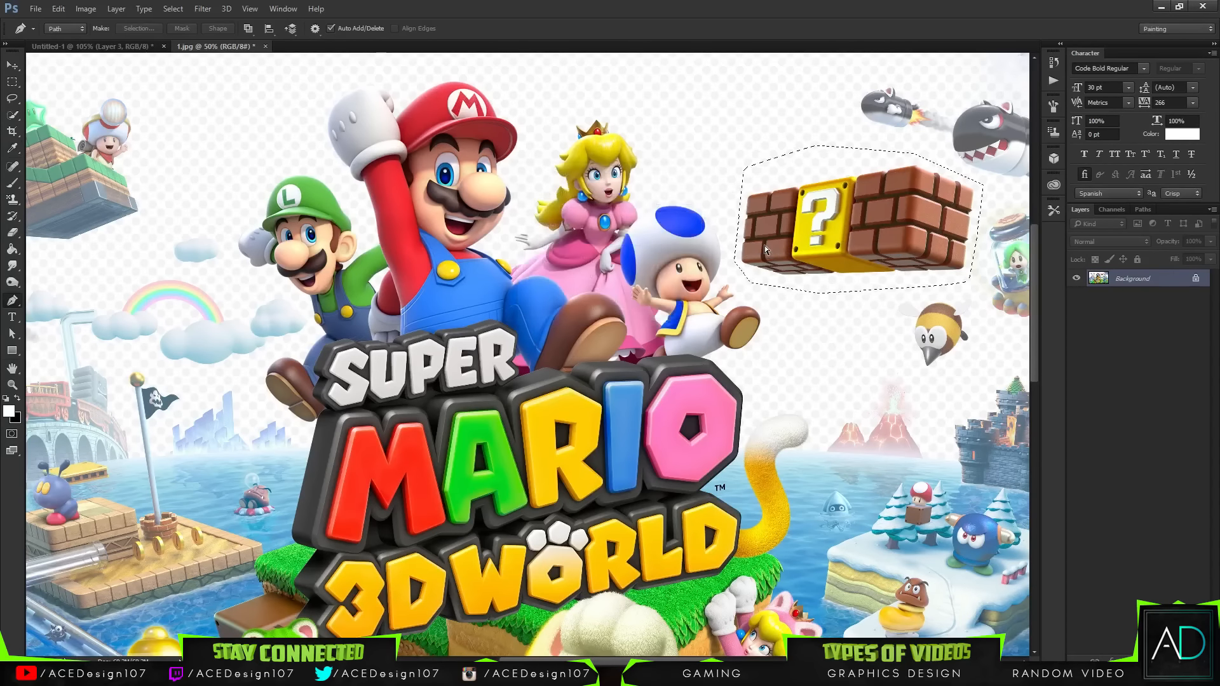
Step: Unlock the background as a layer and delete the scene around the question block, leaving it on transparency
key(Delete)
key(Return)
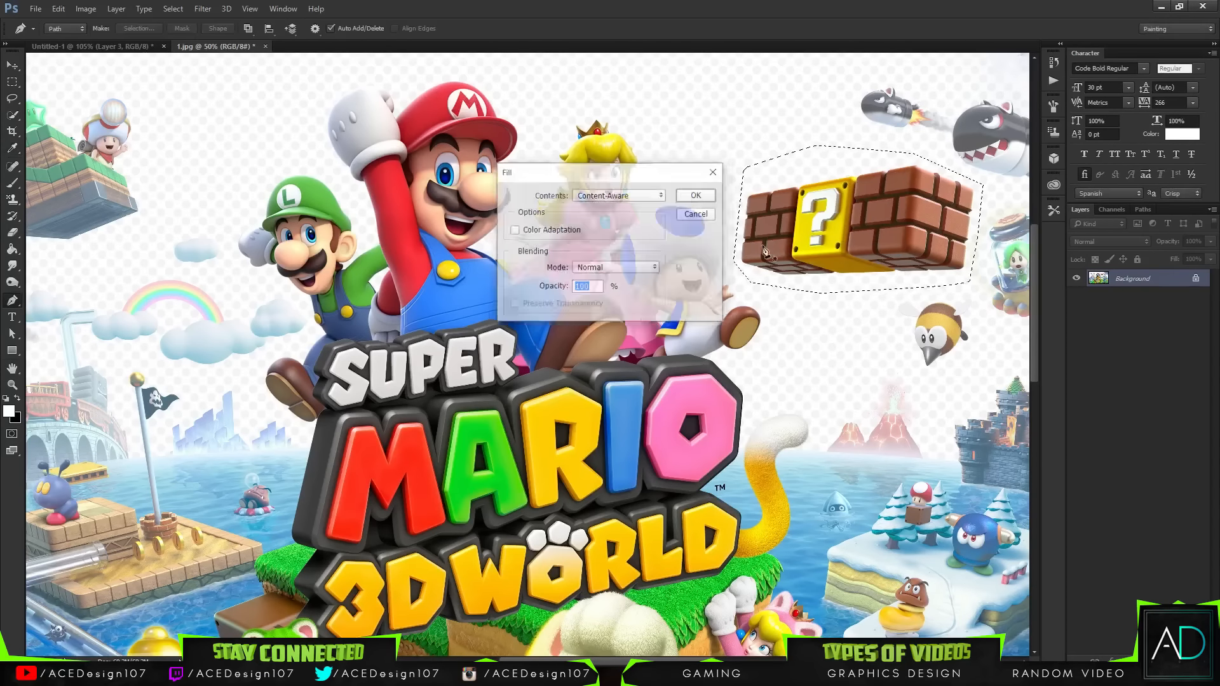
click(1177, 661)
click(1196, 296)
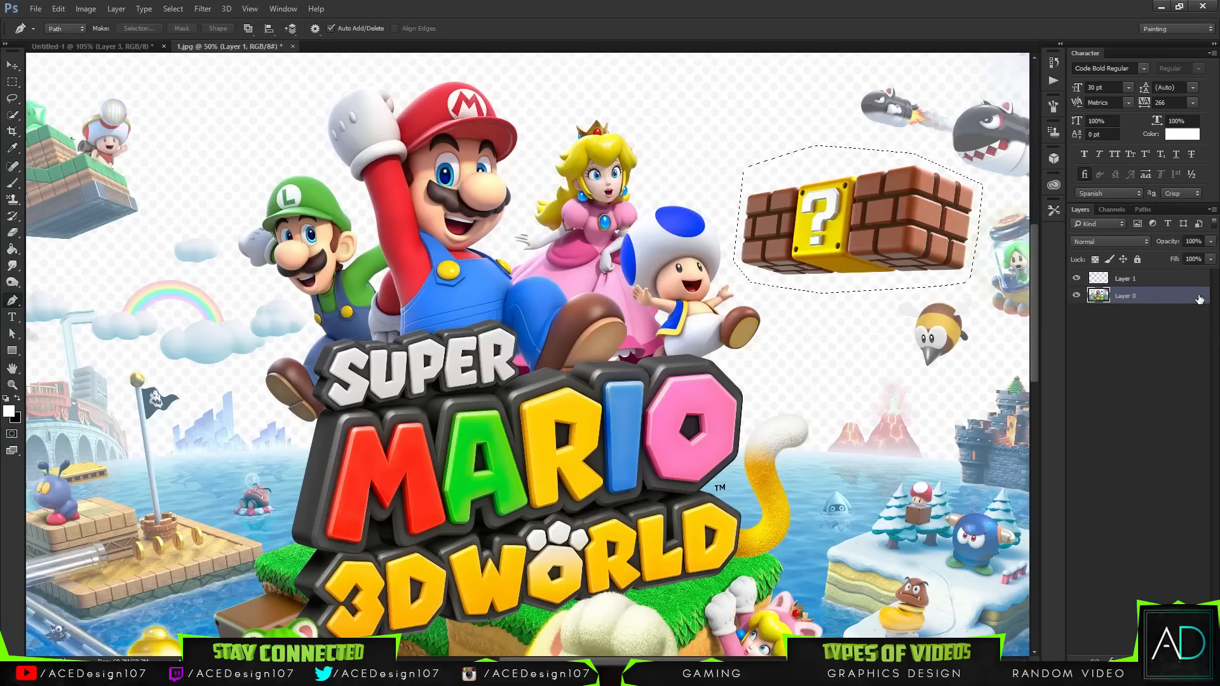
click(1164, 280)
drag(1164, 280, 1162, 301)
click(1169, 280)
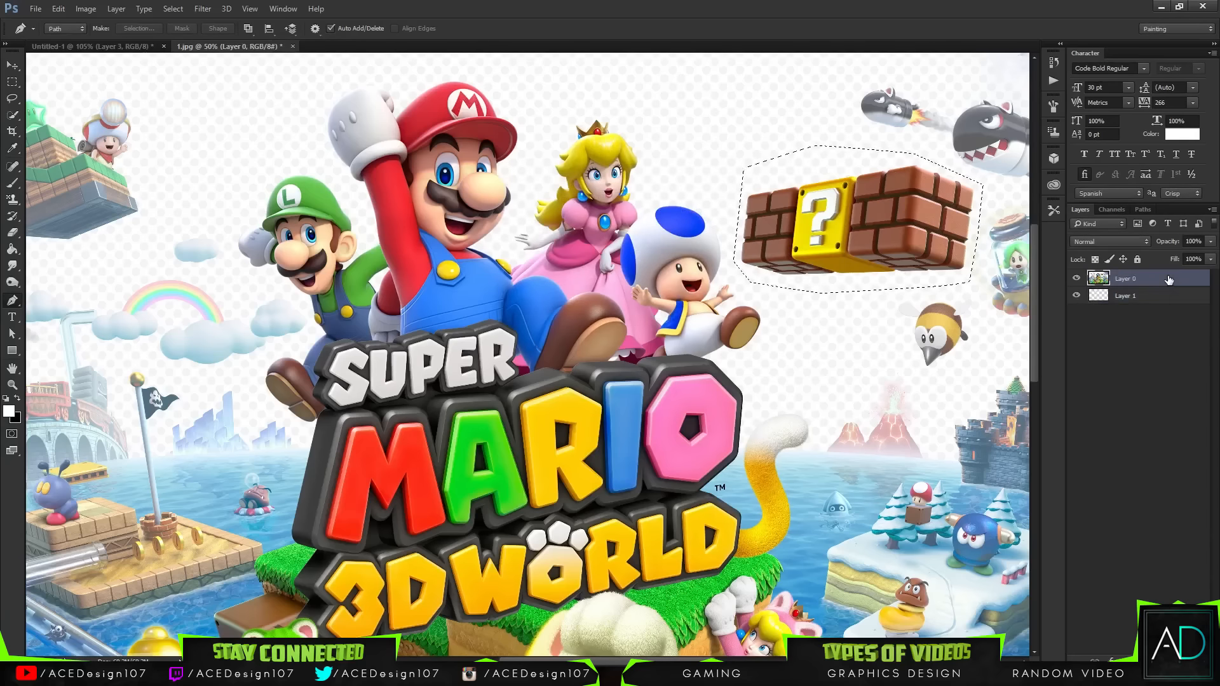
key(Delete)
key(ctrl+d)
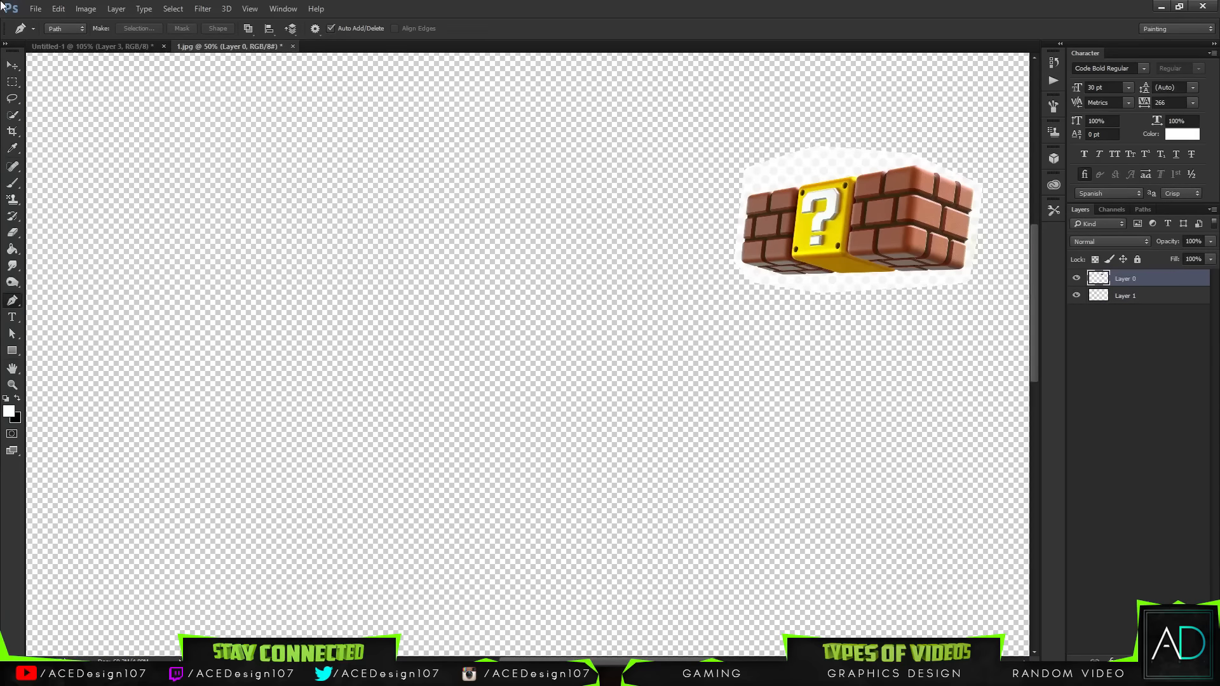
Step: Select the brick block with the Quick Selection tool, invert the selection and delete the white fringe around it
key(w)
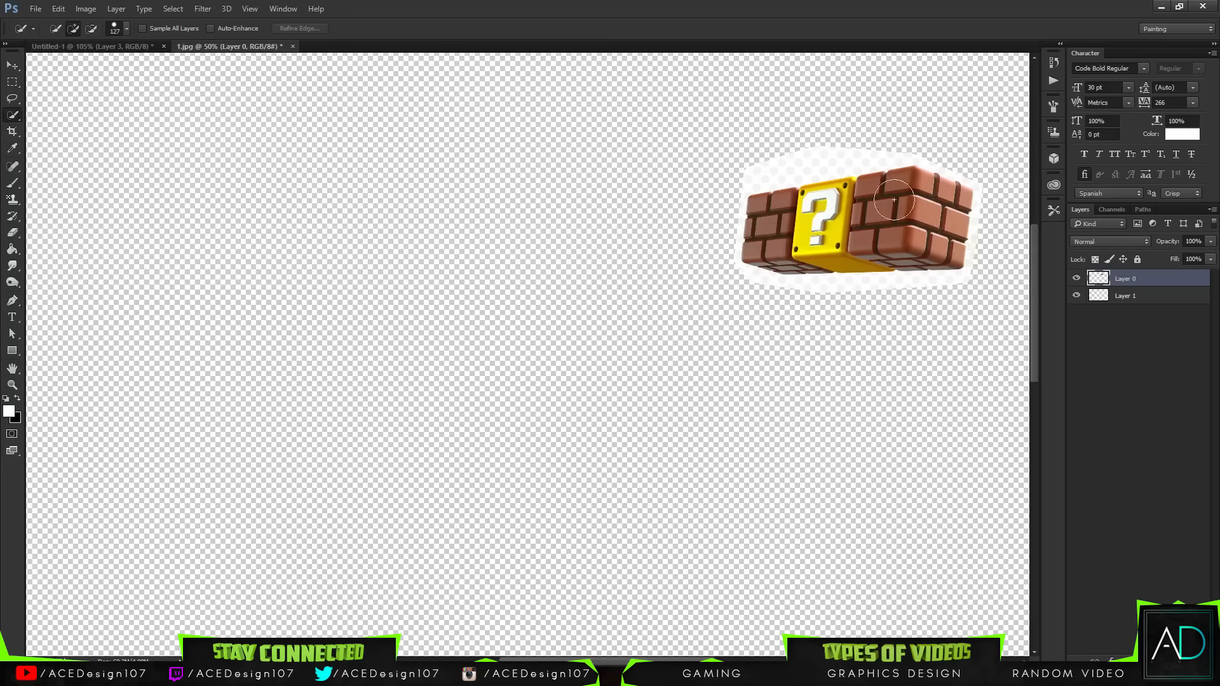
mouse_move(894, 199)
mouse_down()
mouse_move(915, 241)
mouse_move(820, 260)
mouse_move(775, 249)
mouse_move(916, 243)
mouse_move(845, 251)
mouse_move(883, 216)
mouse_move(934, 244)
mouse_move(950, 203)
mouse_move(820, 229)
mouse_up()
click(91, 28)
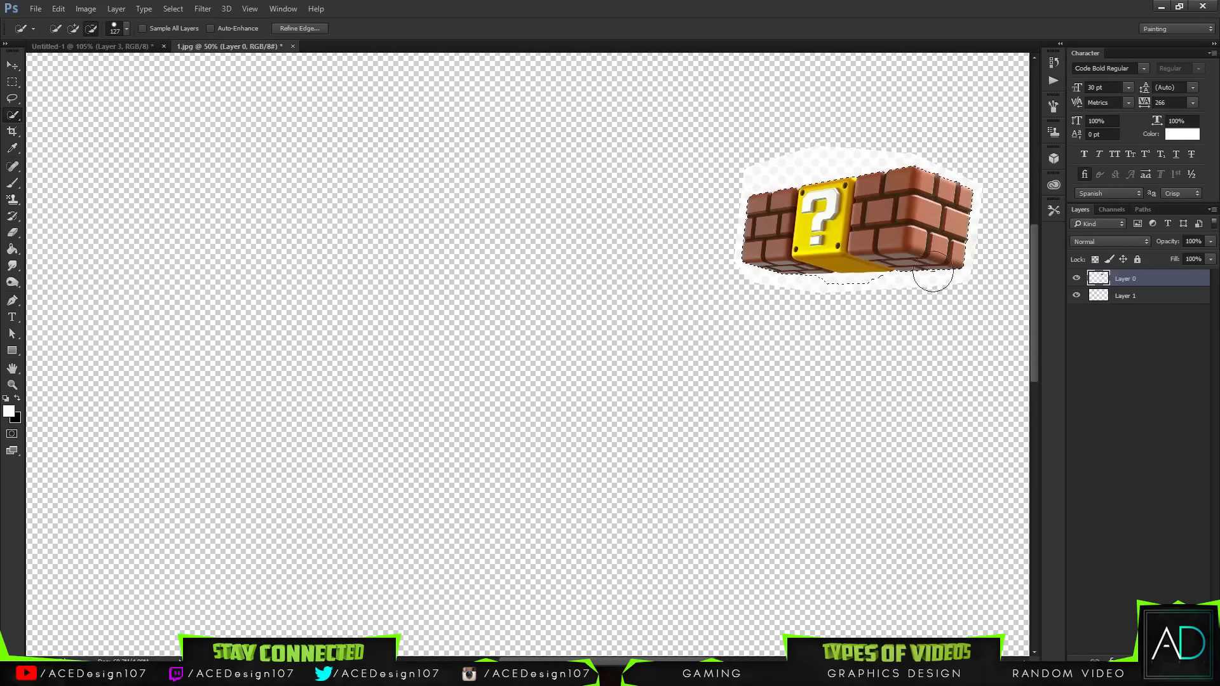
drag(827, 306, 853, 295)
key(ctrl+shift+i)
key(Delete)
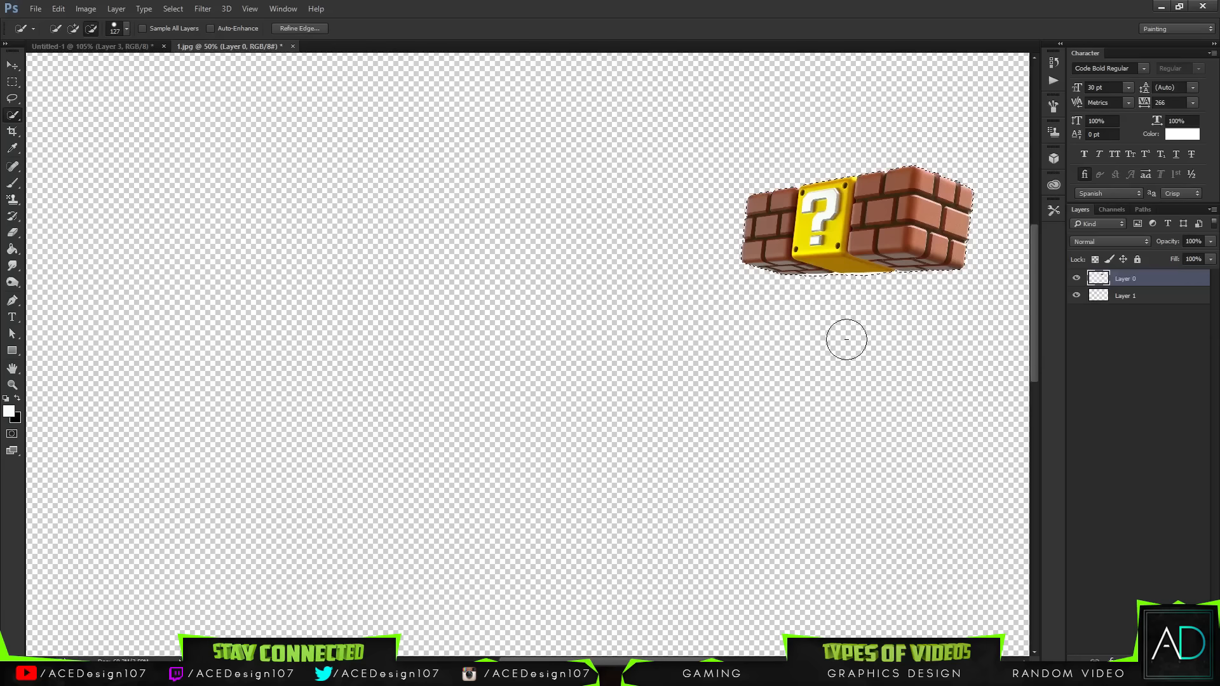
Step: Move the cut-out block into the banner and scale it down into the upper-right sky
key(v)
drag(867, 251, 831, 347)
key(ctrl+t)
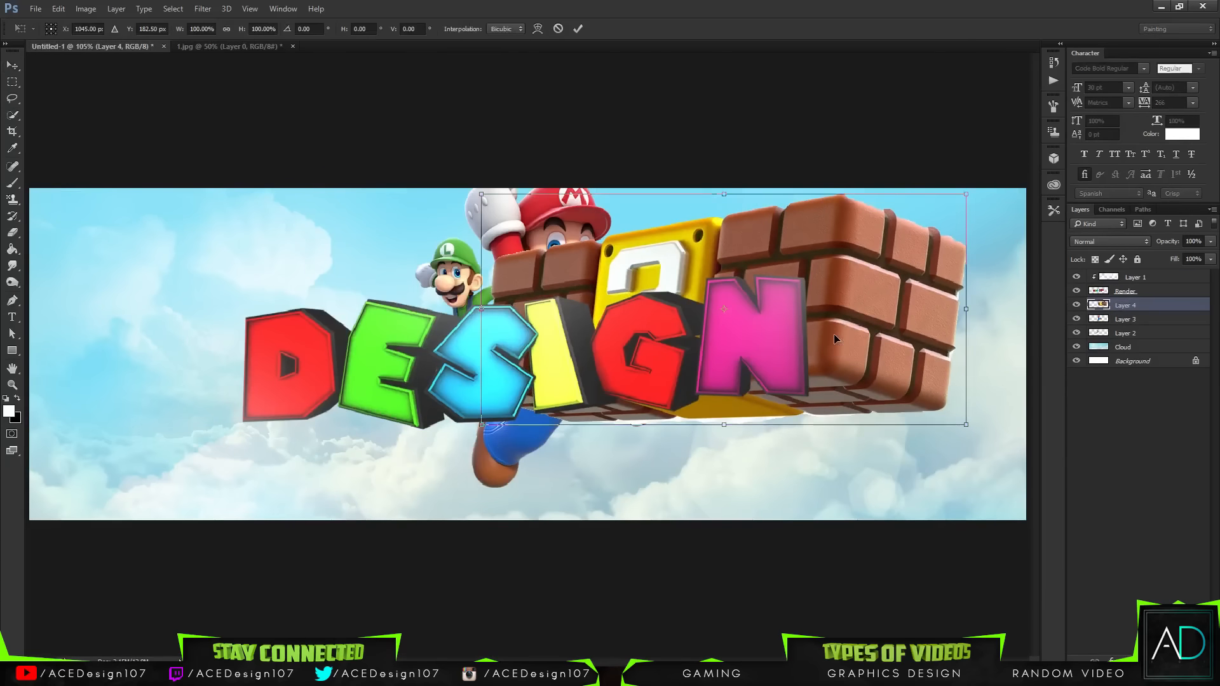
drag(973, 416, 939, 280)
key(Return)
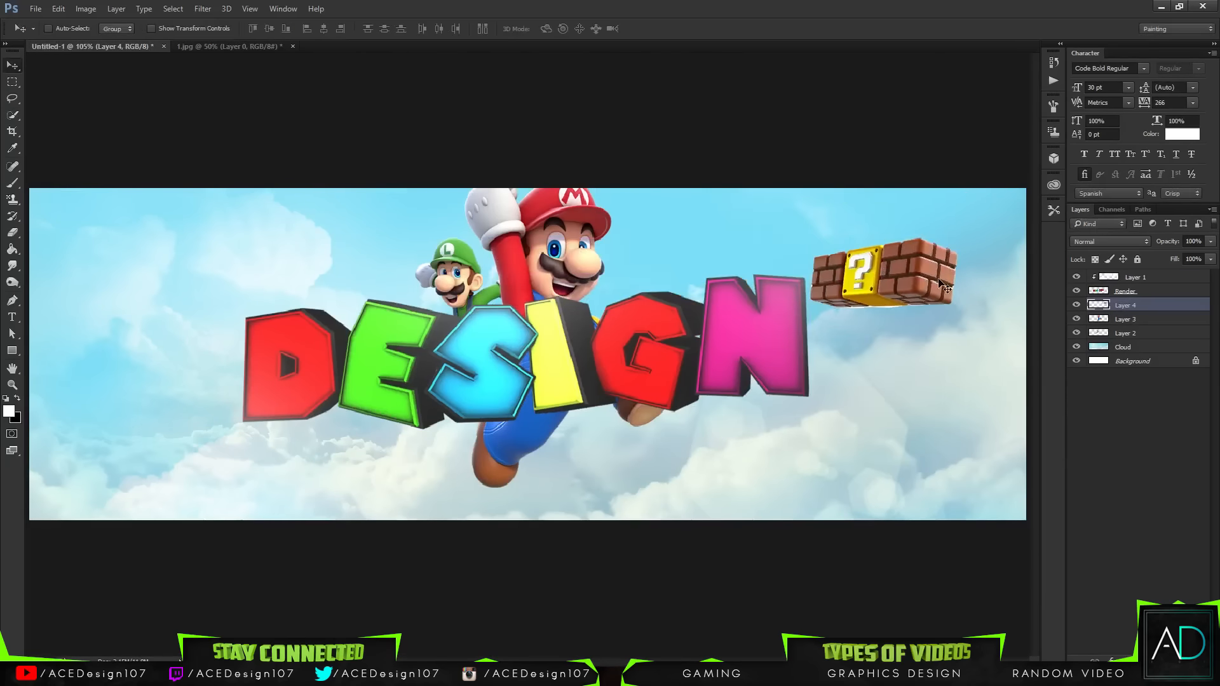
Step: Open 2.png from the Question Box assets folder
click(37, 9)
click(48, 29)
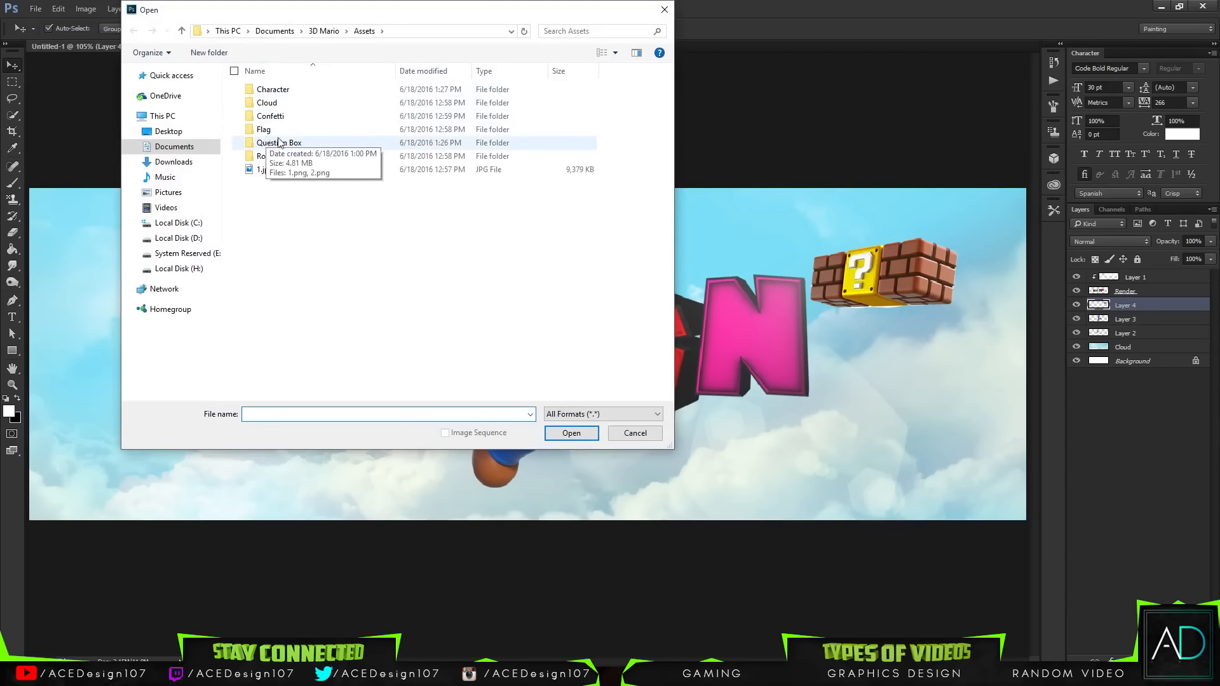
double_click(290, 147)
click(334, 91)
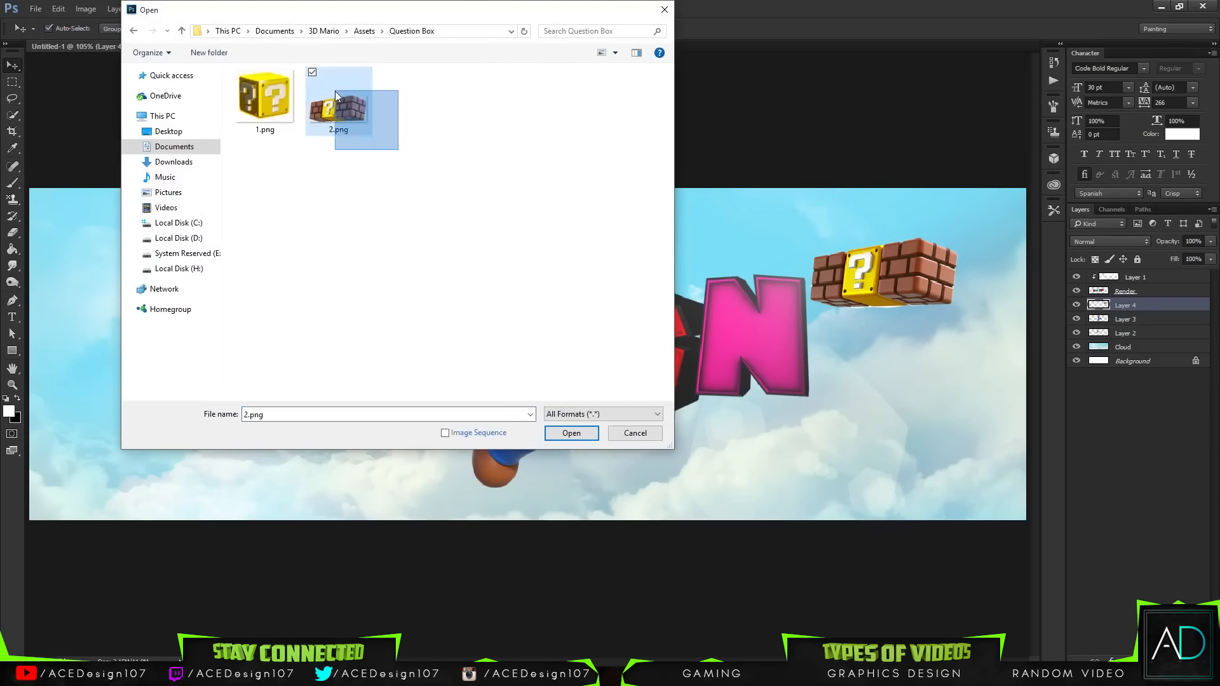
double_click(338, 93)
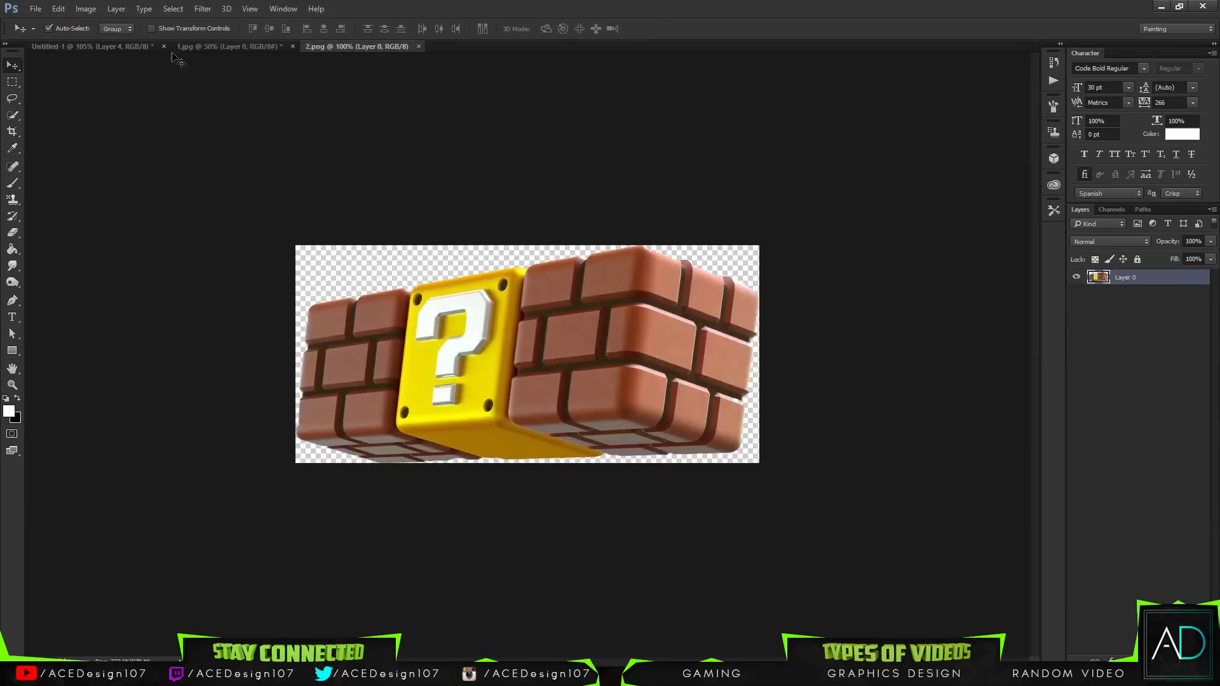
Step: Undo the block placement in the banner
drag(172, 54, 960, 282)
key(ctrl+z)
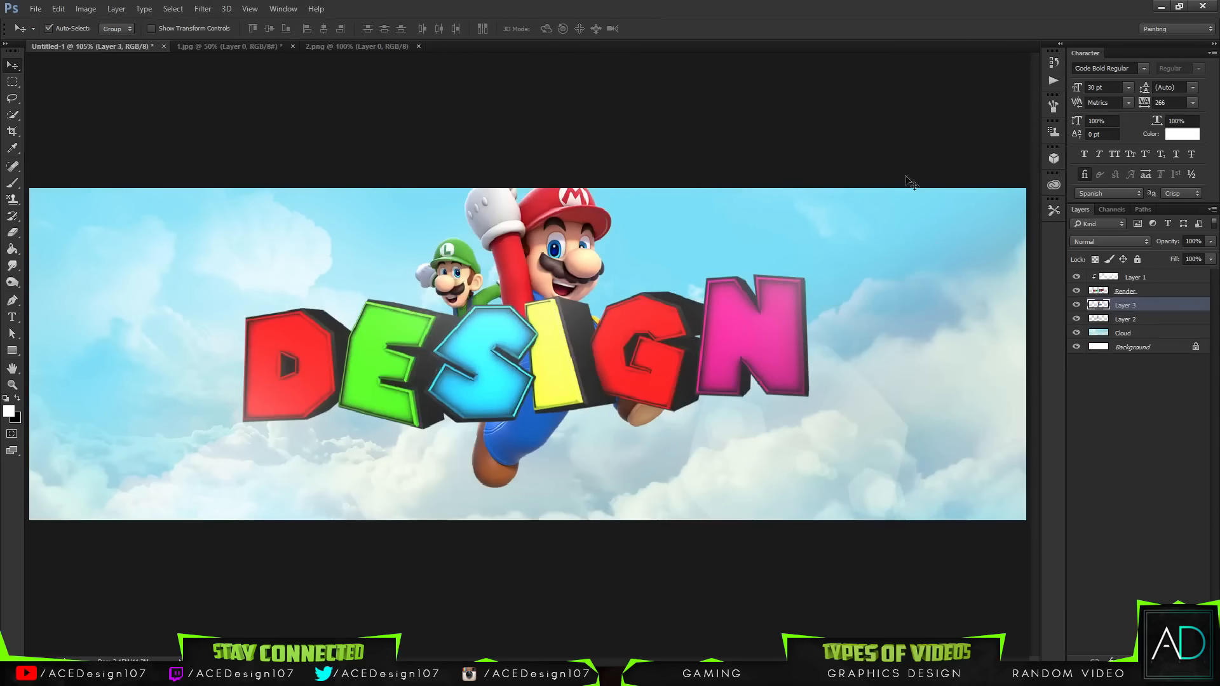
Step: Rename Layer 1 as Highlights and Layer 3 as Mario
double_click(1135, 277)
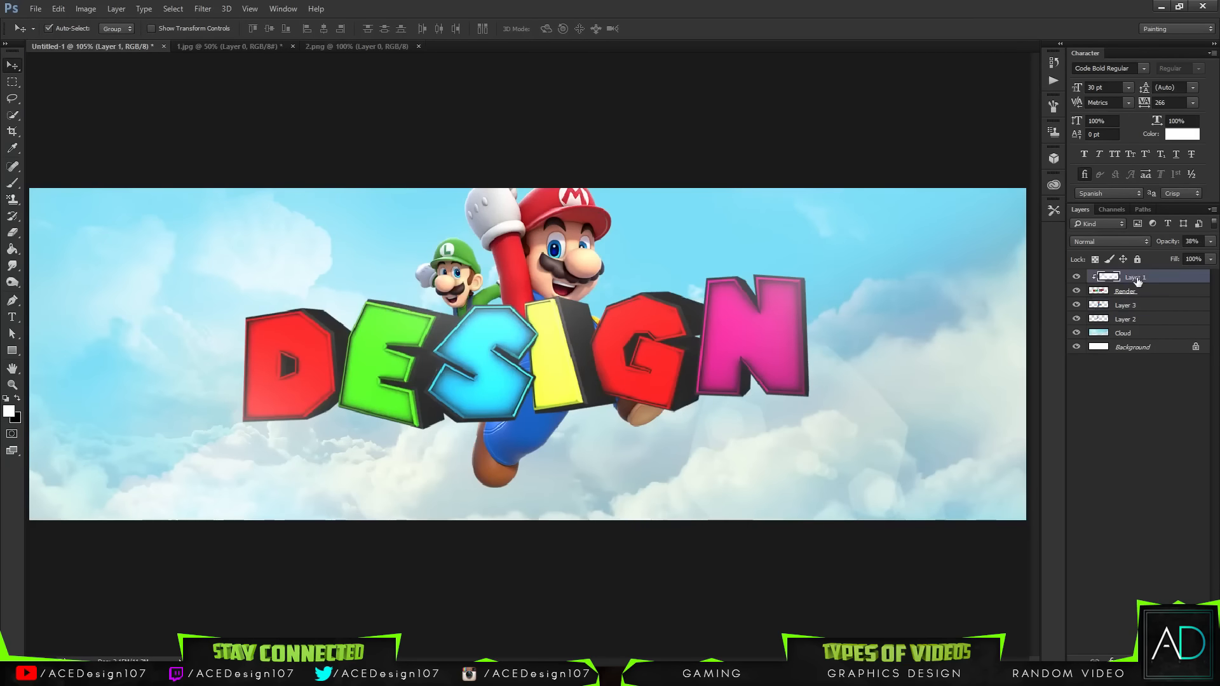
text(Highlights)
double_click(1128, 306)
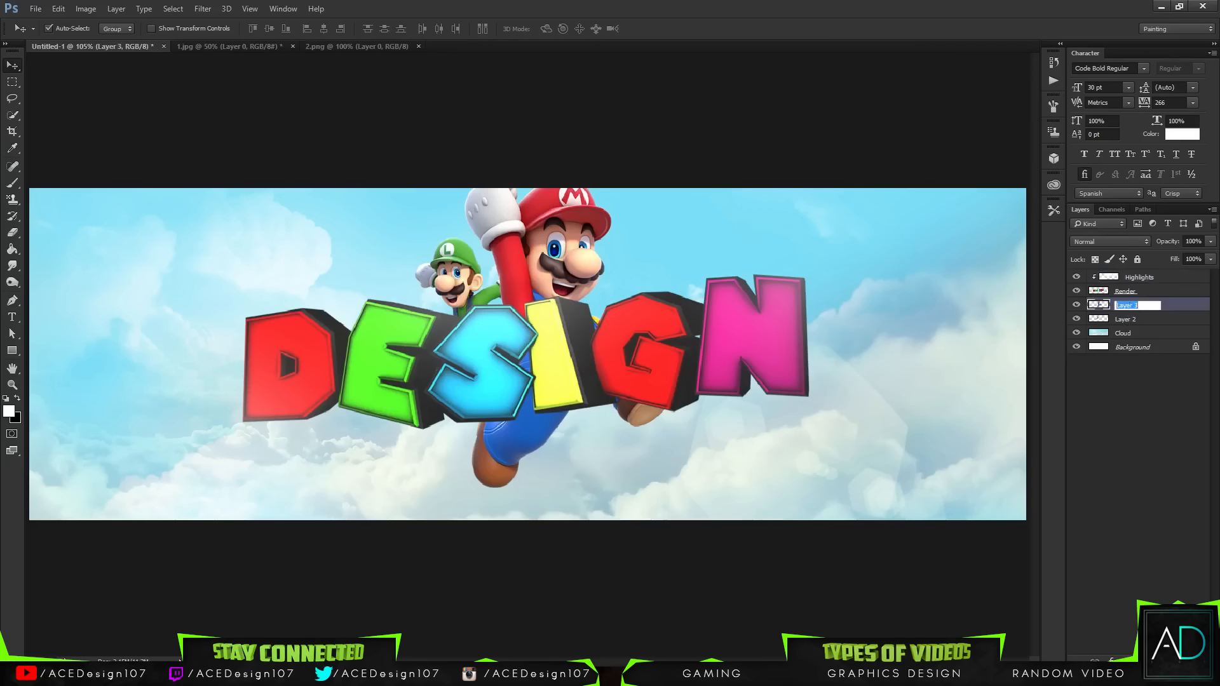
text(Mario)
key(Return)
Step: Rename Layer 2 as Luigi
double_click(1128, 321)
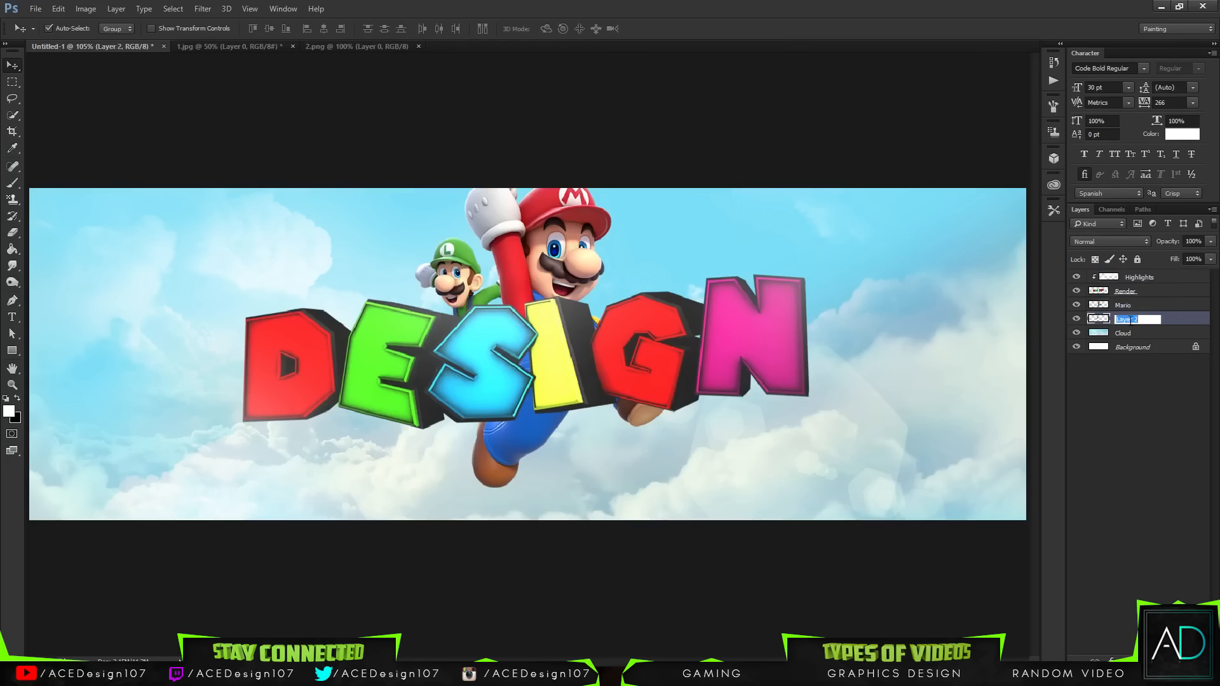
text(Lugi)
key(Return)
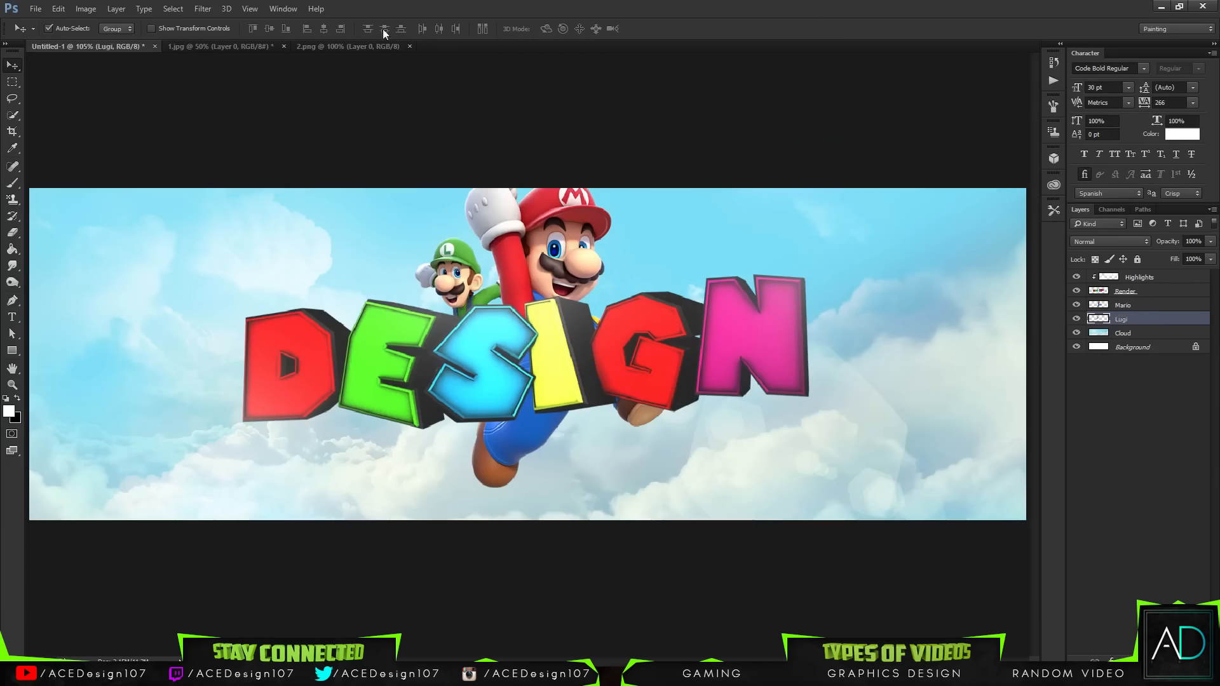
Step: Bring the 2.png question block into the banner on top of all layers and scale it to about 26% in the upper-right sky
click(369, 47)
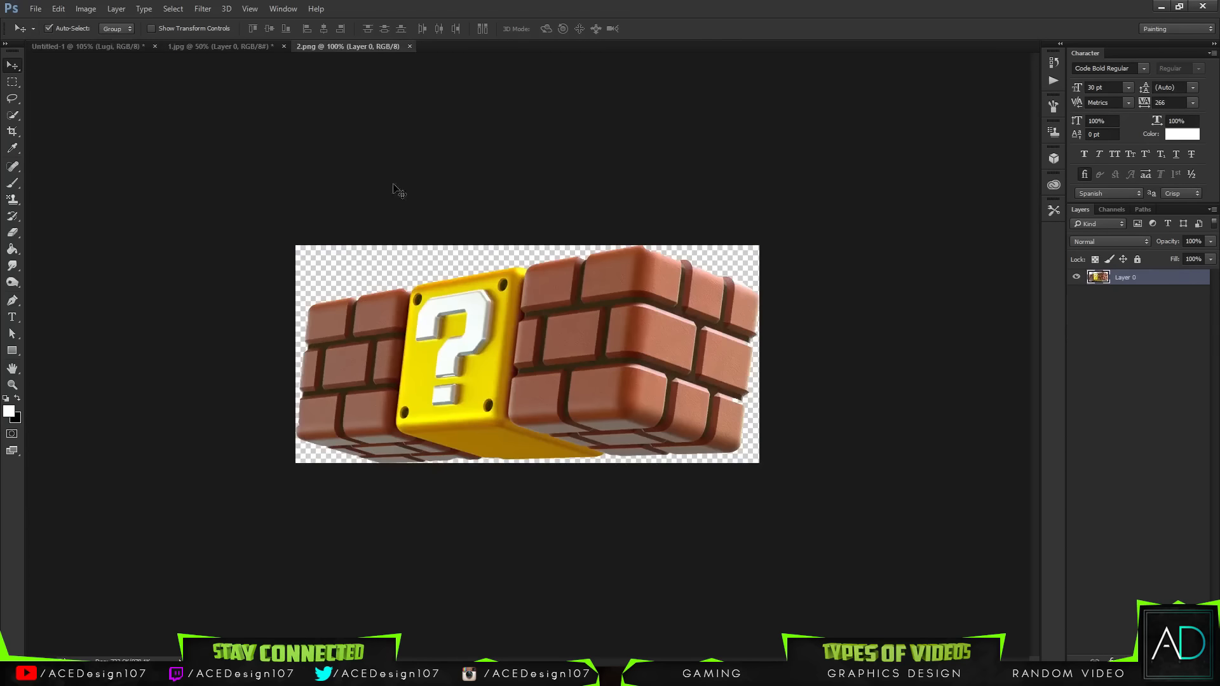
drag(411, 358, 469, 263)
drag(1145, 322, 1126, 274)
key(ctrl+t)
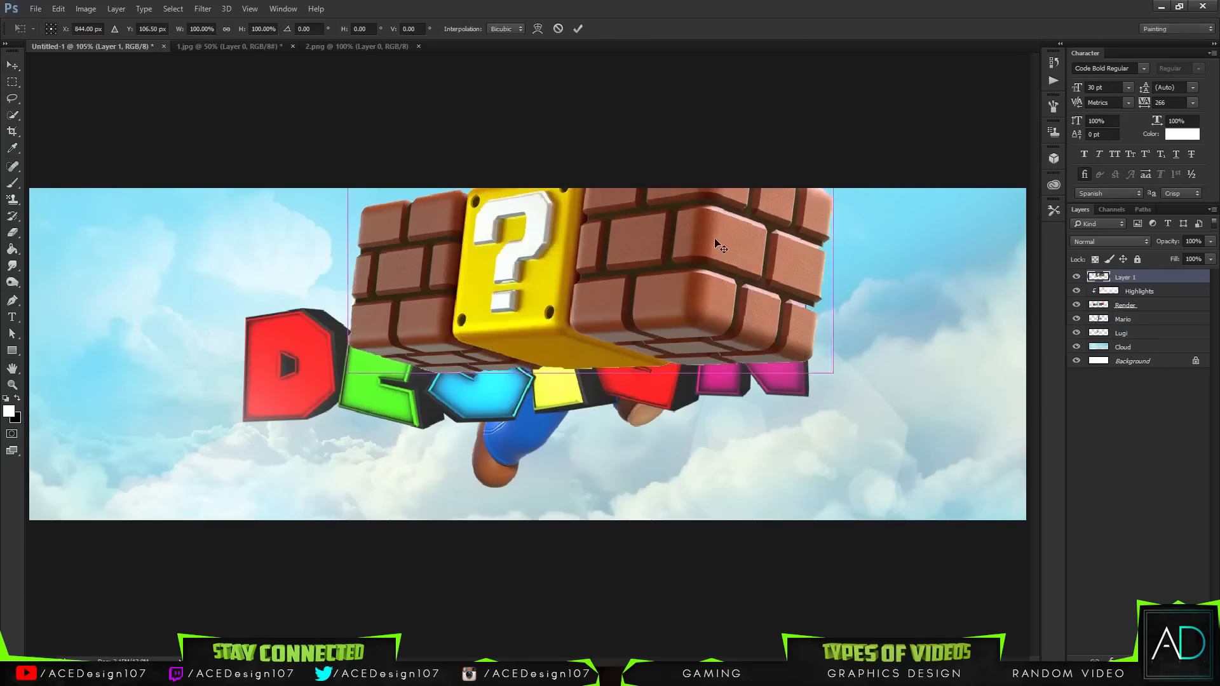
key(ctrl+minus)
key(ctrl+minus)
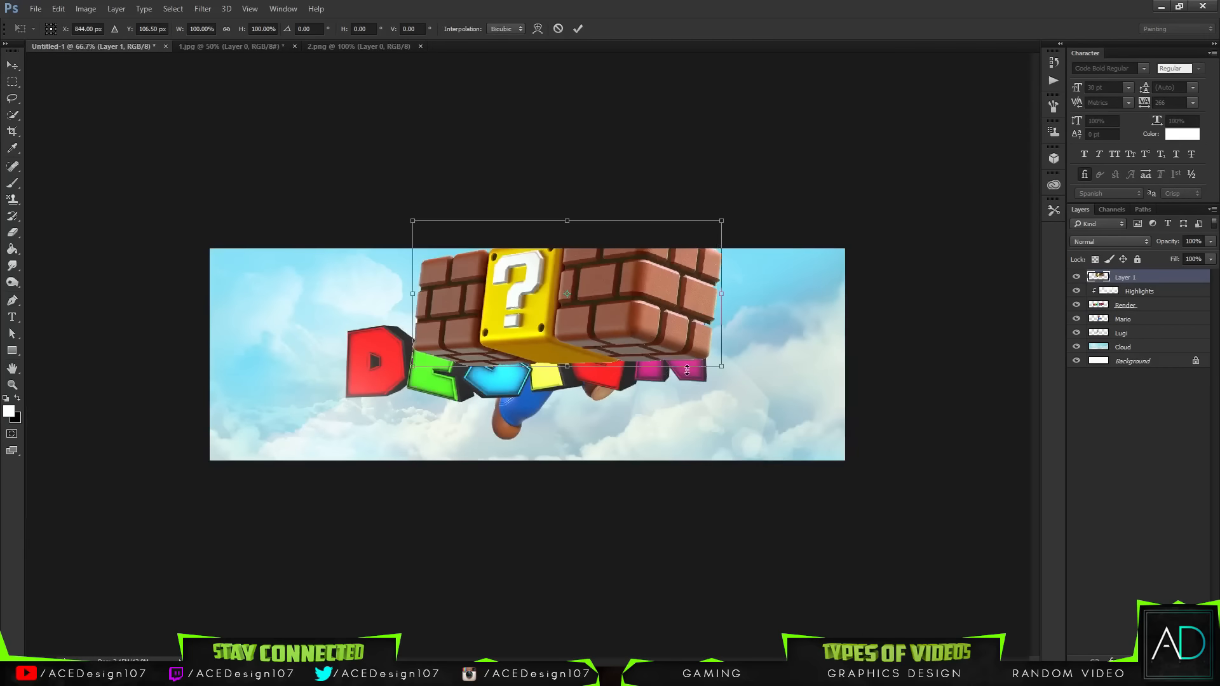
drag(719, 367, 807, 314)
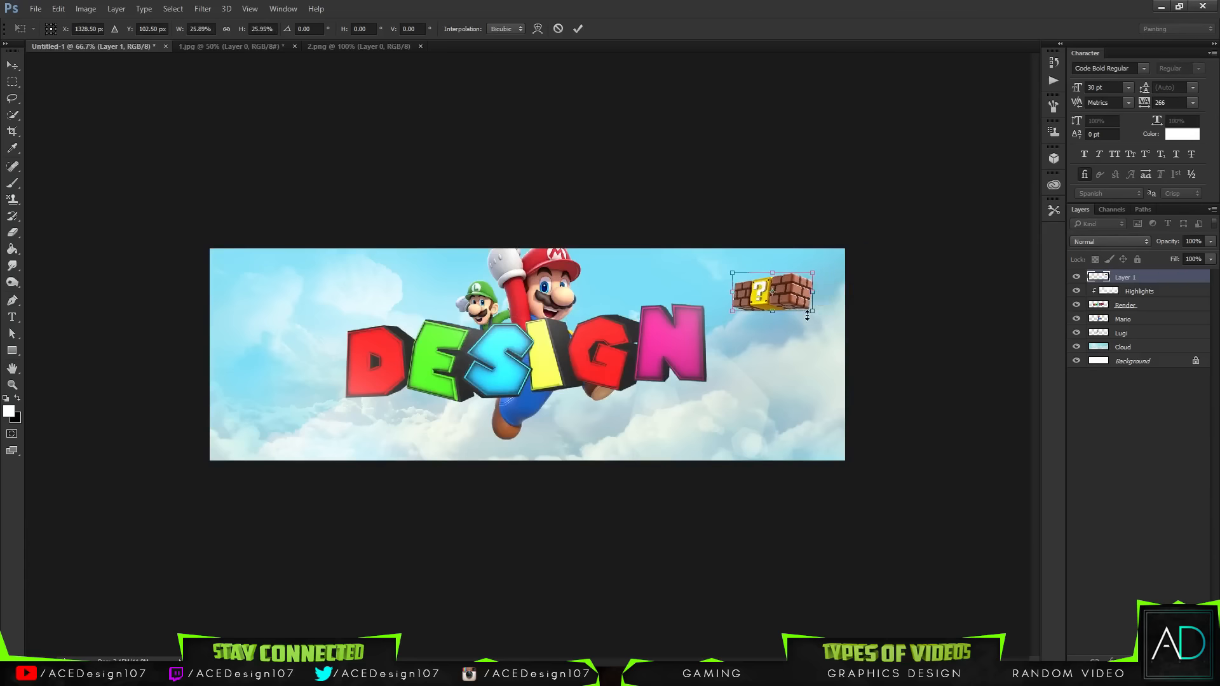
key(Return)
key(ctrl+0)
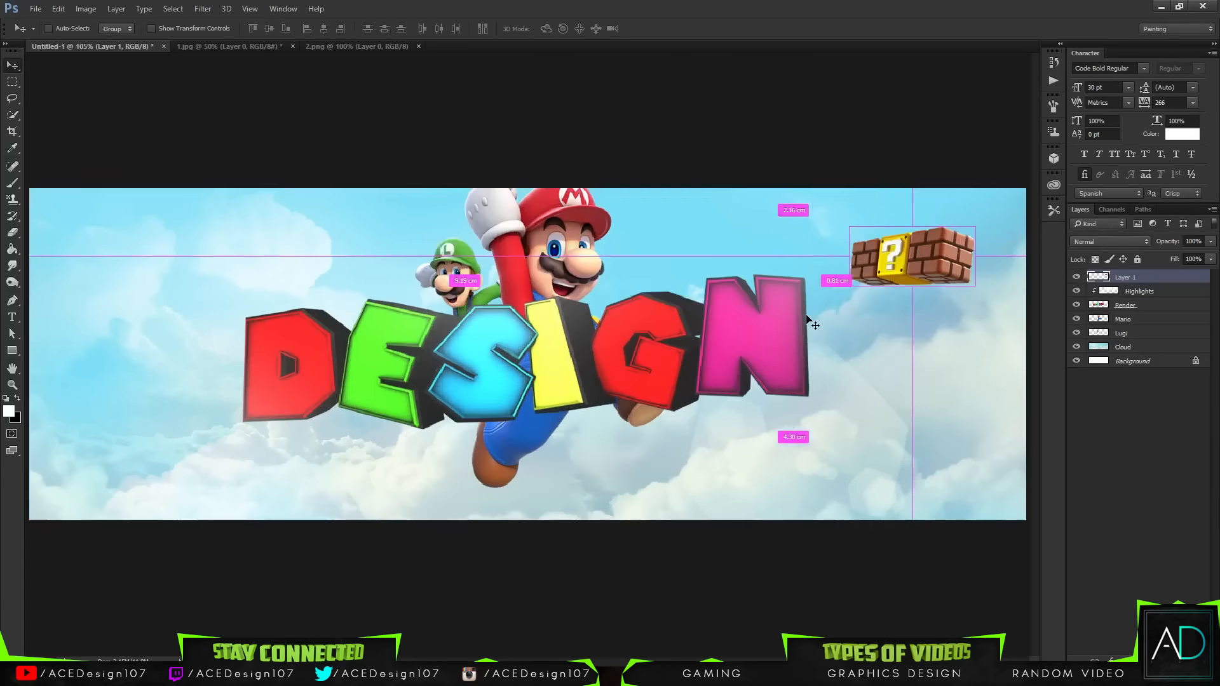
Step: Nudge the question block left and scale it down to about 86%
key(ctrl+t)
mouse_move(949, 279)
mouse_down()
mouse_move(928, 276)
mouse_move(956, 286)
mouse_move(949, 278)
mouse_up()
key(Return)
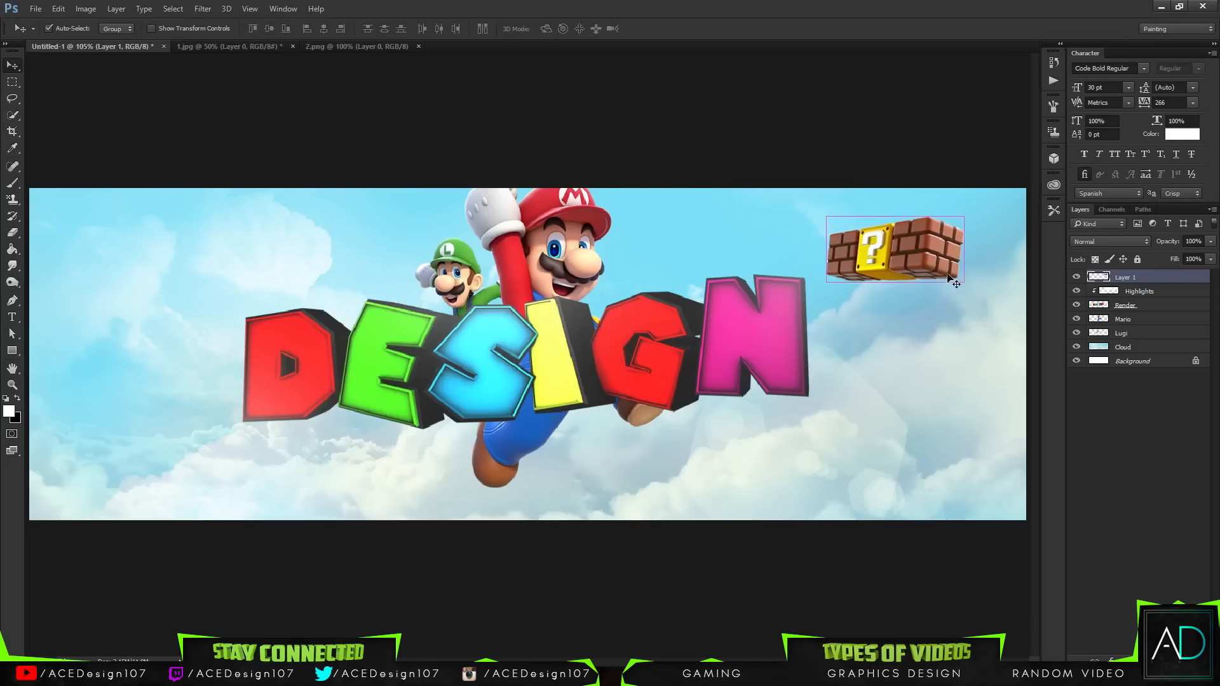
key(ctrl+t)
drag(961, 280, 951, 270)
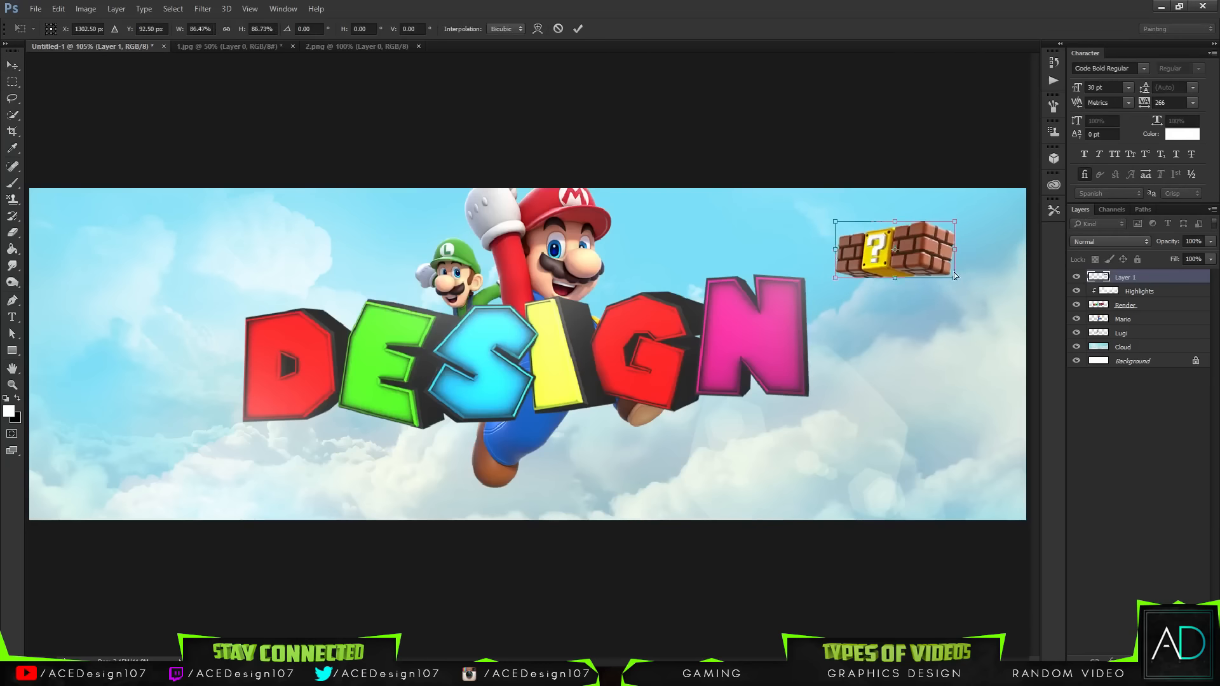
key(Return)
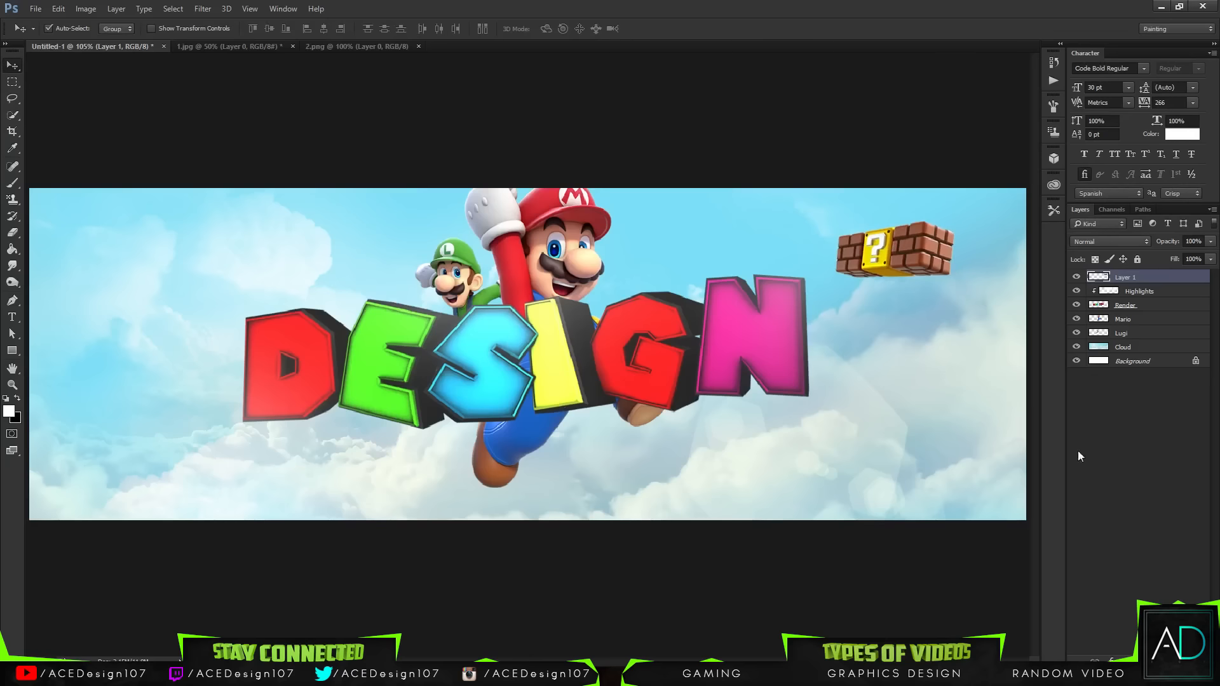
Step: Add a new empty layer and set the Brush size to 350 px
key(ctrl+shift+alt+n)
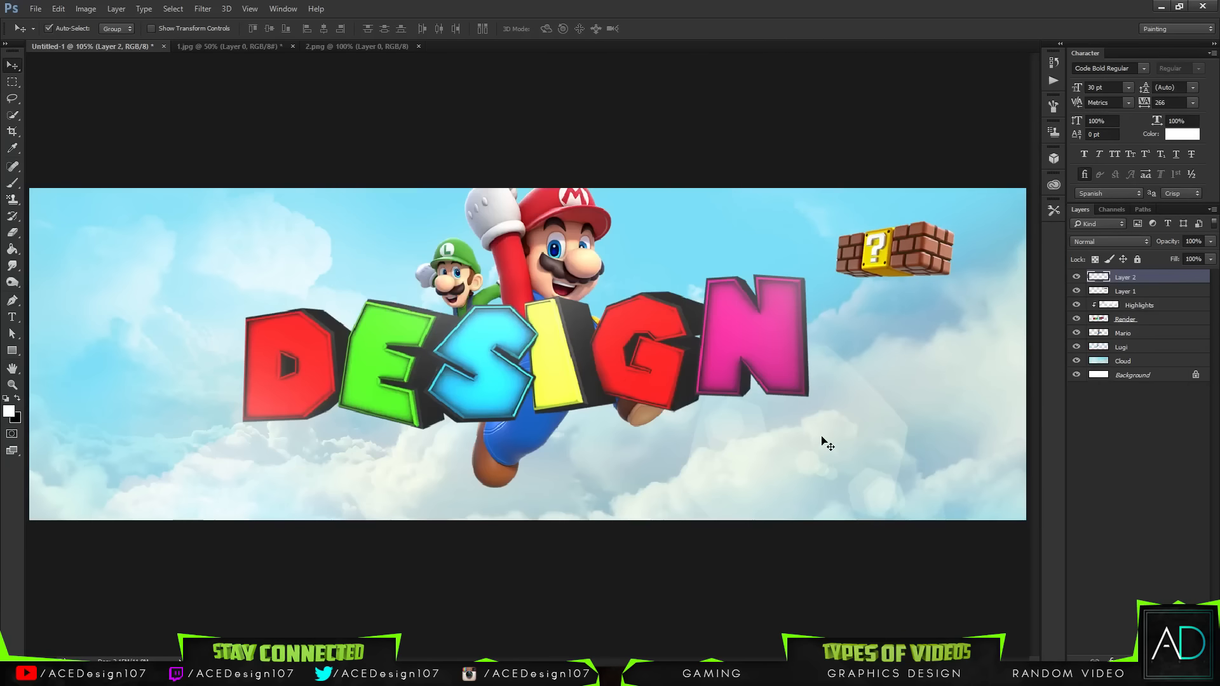
key(b)
click(64, 29)
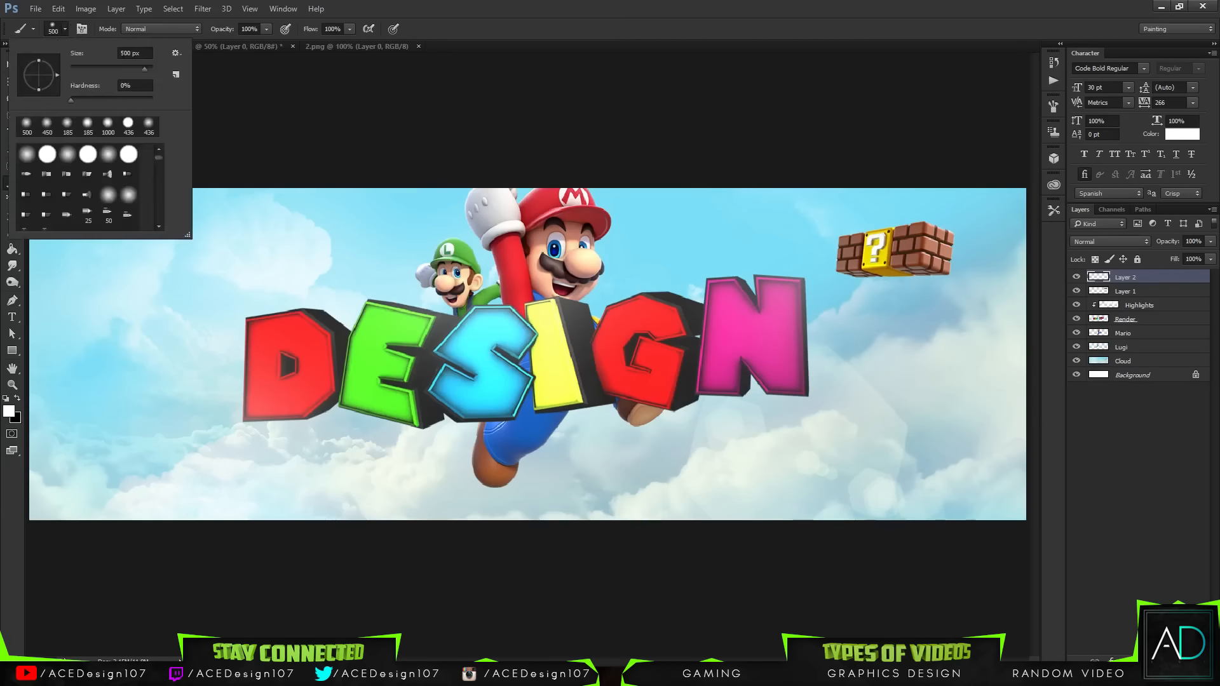
text(350)
key(Return)
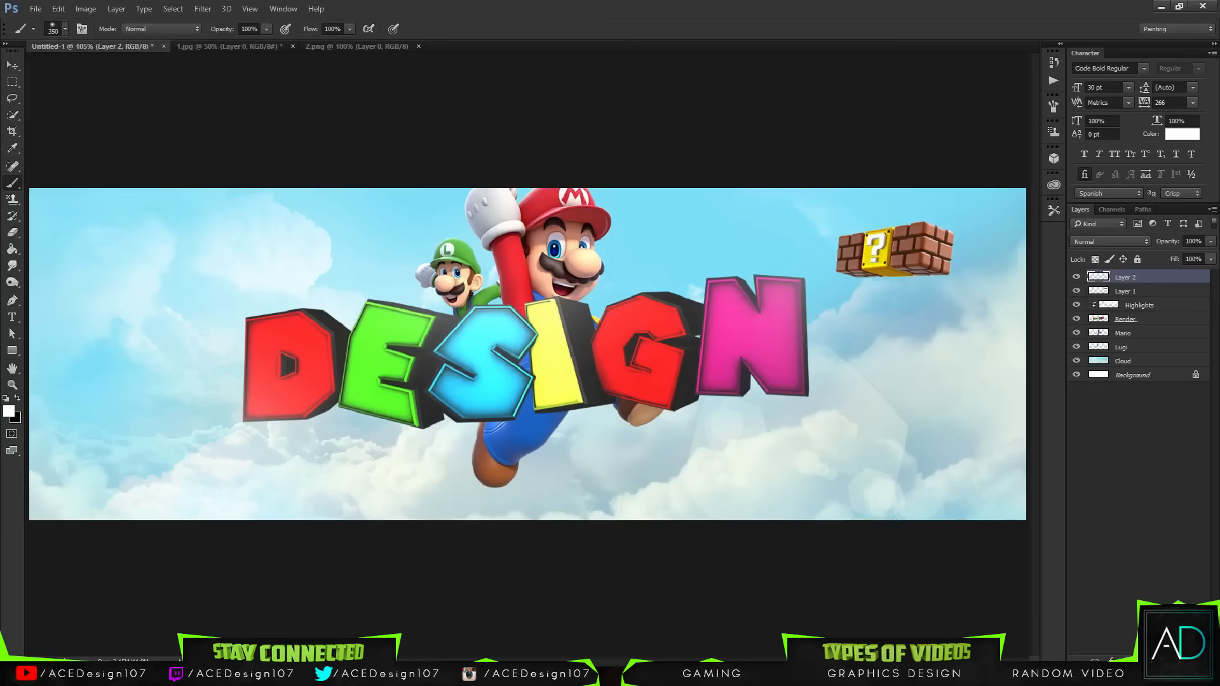
Step: Clip the new layer to the question block layer
click(917, 381)
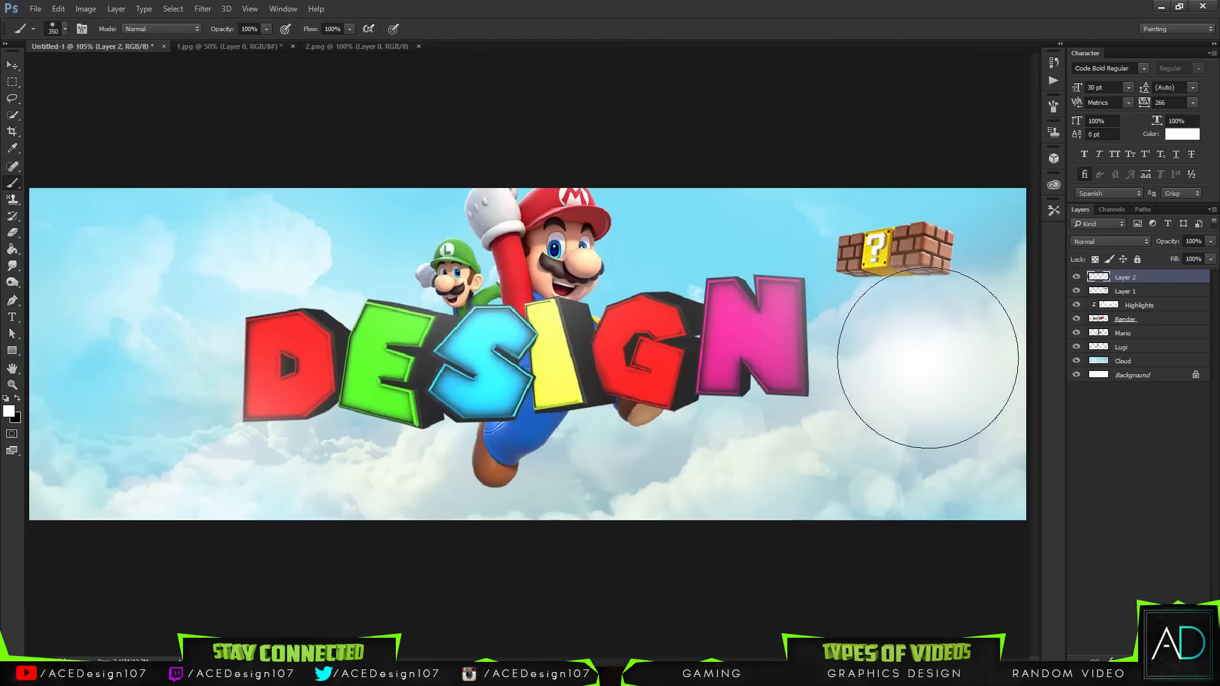
key(ctrl+z)
right_click(1141, 272)
click(1003, 320)
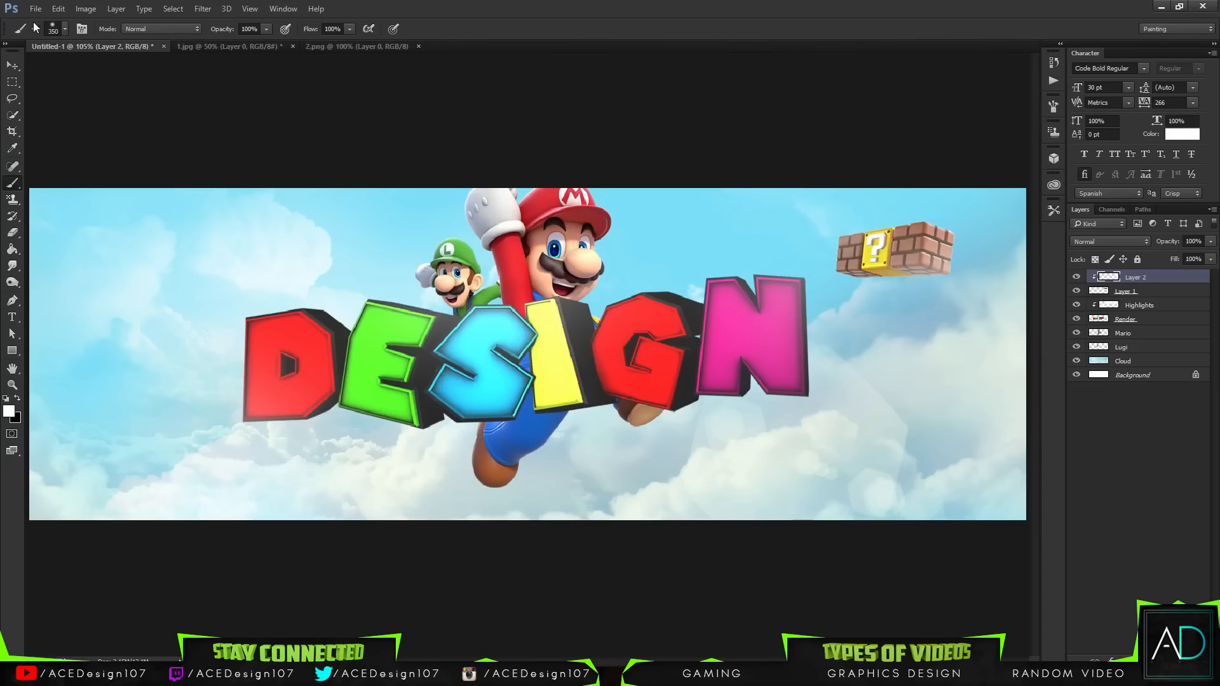
Step: Set the brush size to 100 px with 0% hardness
click(65, 28)
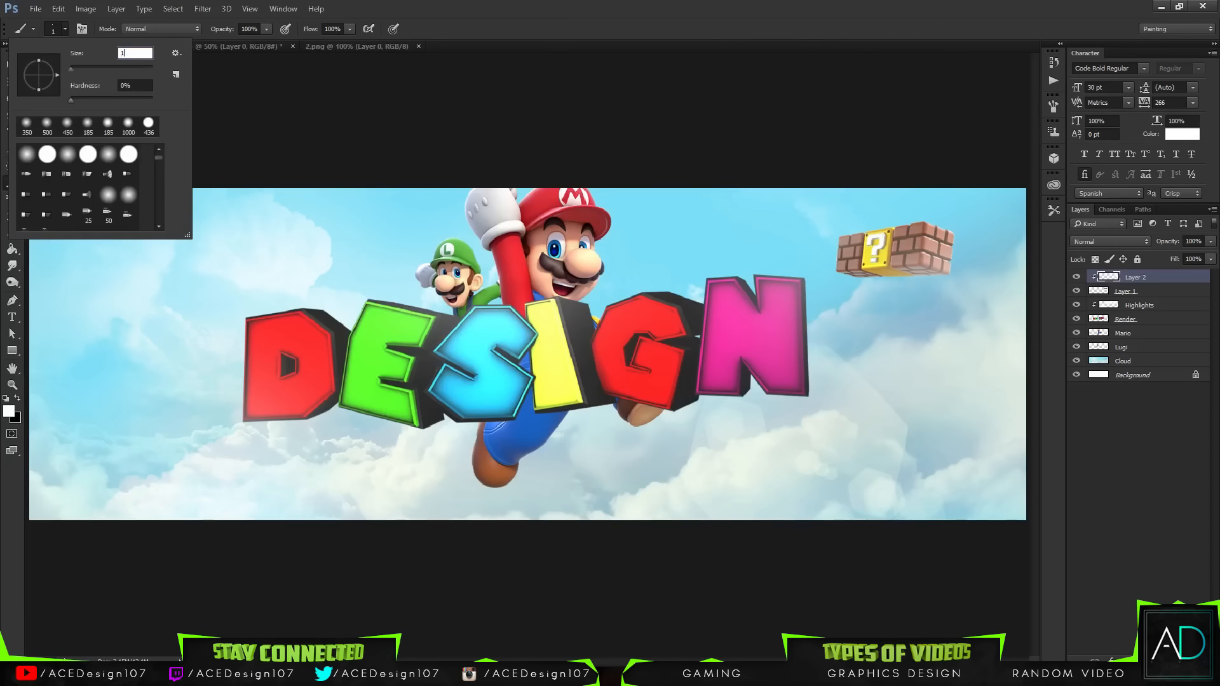
text(100)
key(Tab)
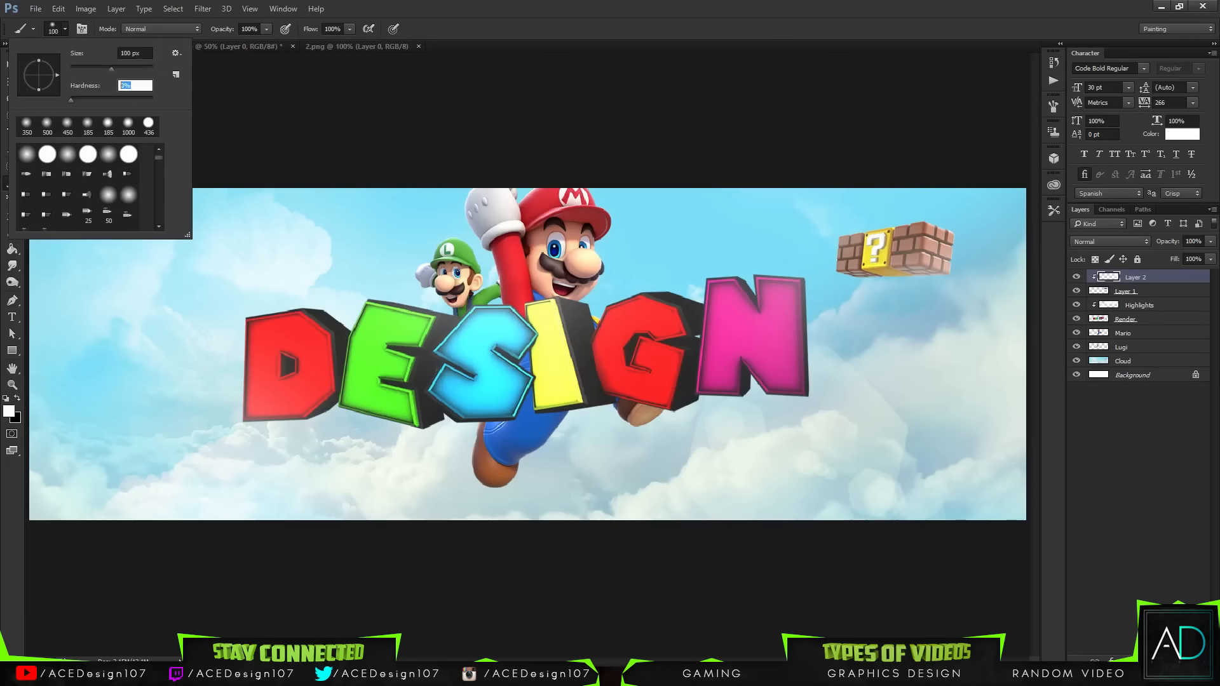
key(Return)
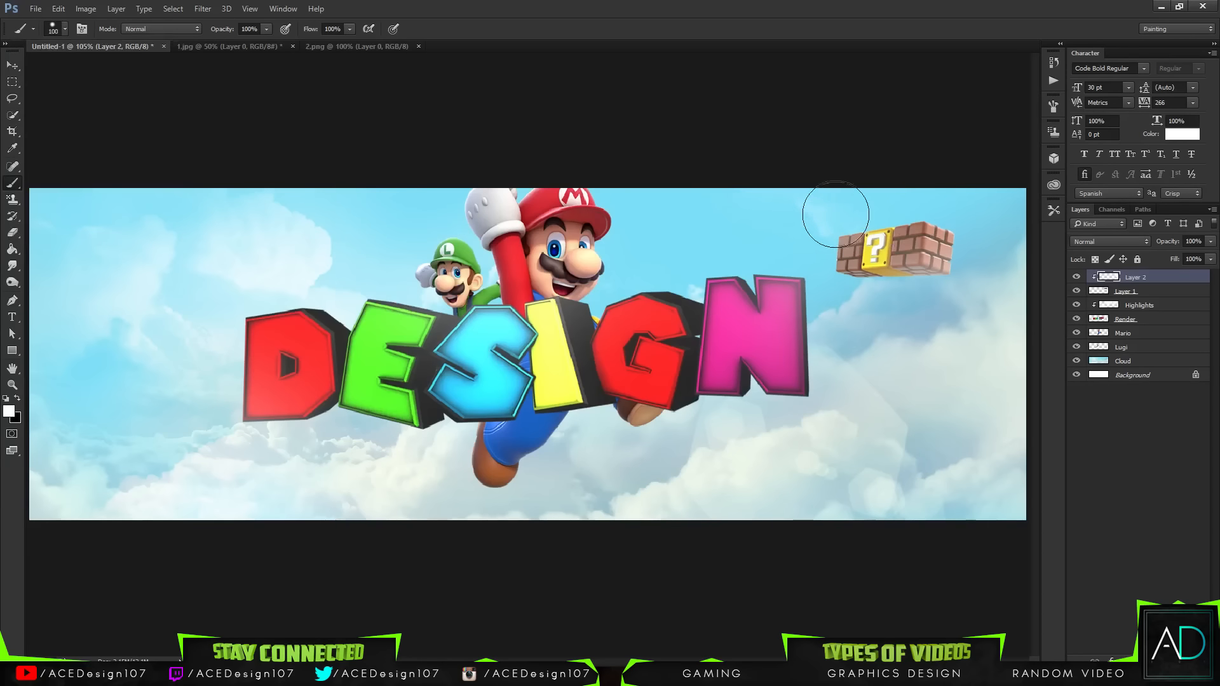
mouse_move(857, 206)
mouse_down()
mouse_move(923, 190)
mouse_move(1002, 209)
mouse_up()
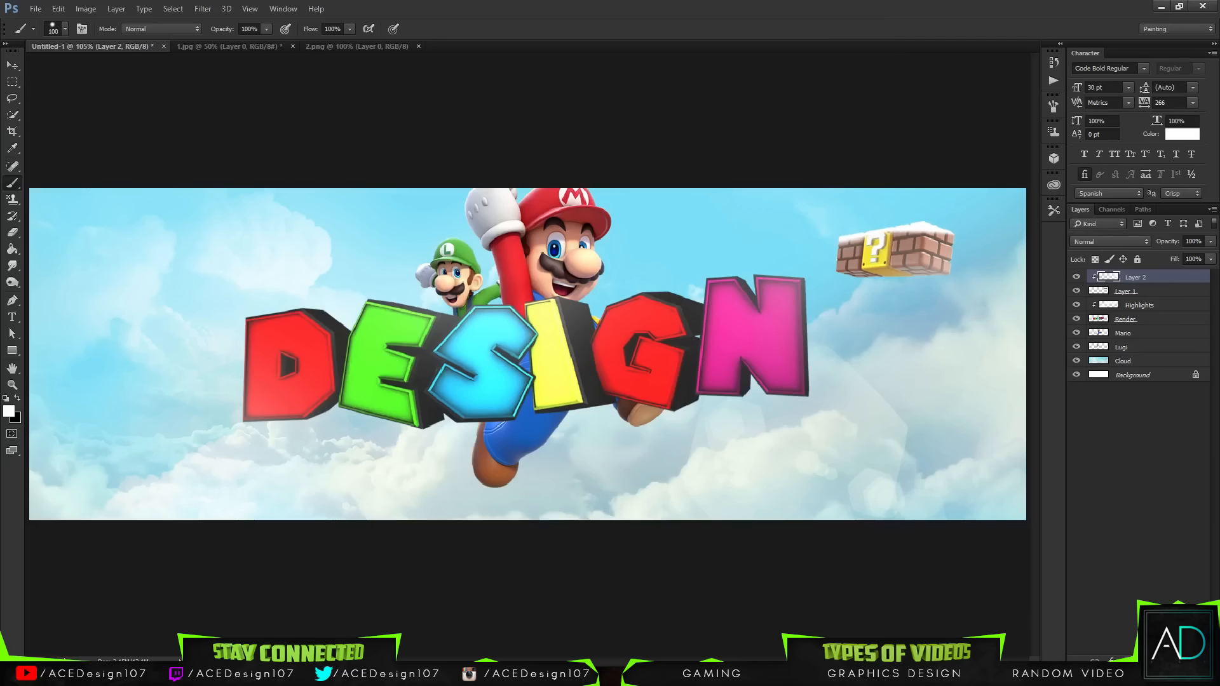
key(ctrl+z)
key(ctrl+z)
key(ctrl+z)
Step: On a new layer, paint a white stroke along the block's top and clip it to the block
key(ctrl+shift+alt+n)
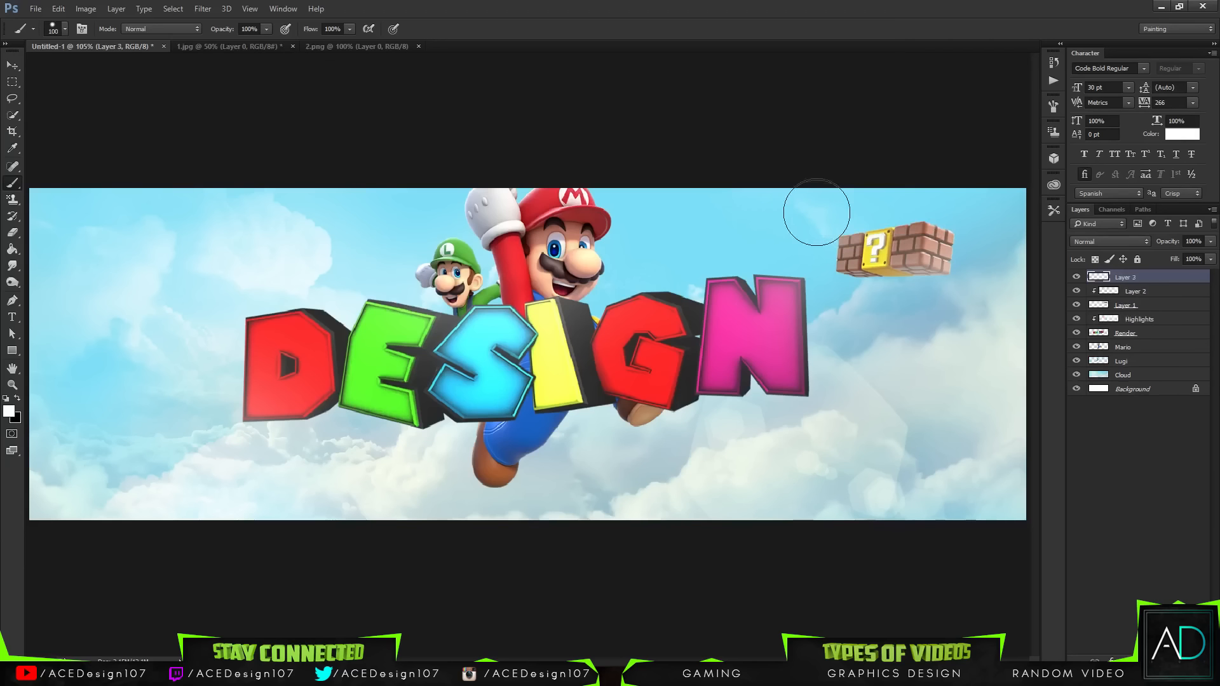
mouse_move(834, 218)
mouse_down()
mouse_move(901, 202)
mouse_move(984, 216)
mouse_up()
right_click(1137, 278)
click(1080, 293)
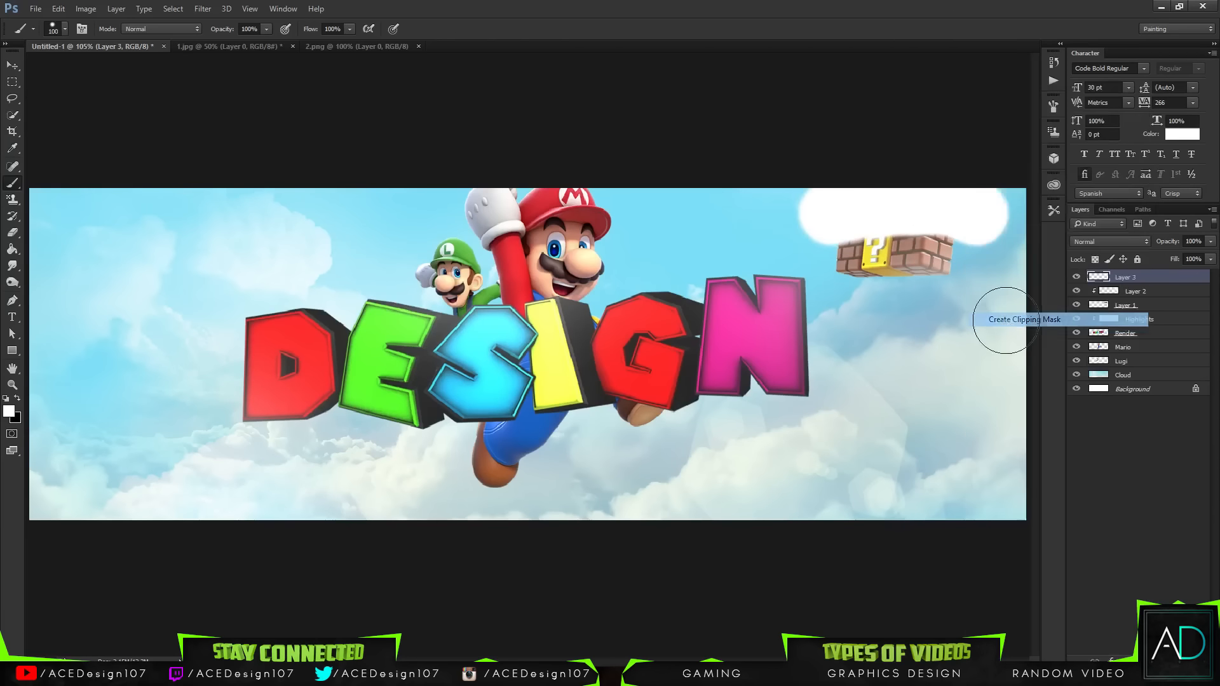
Step: Apply a Gaussian Blur to the white snow stroke on the question block
click(203, 8)
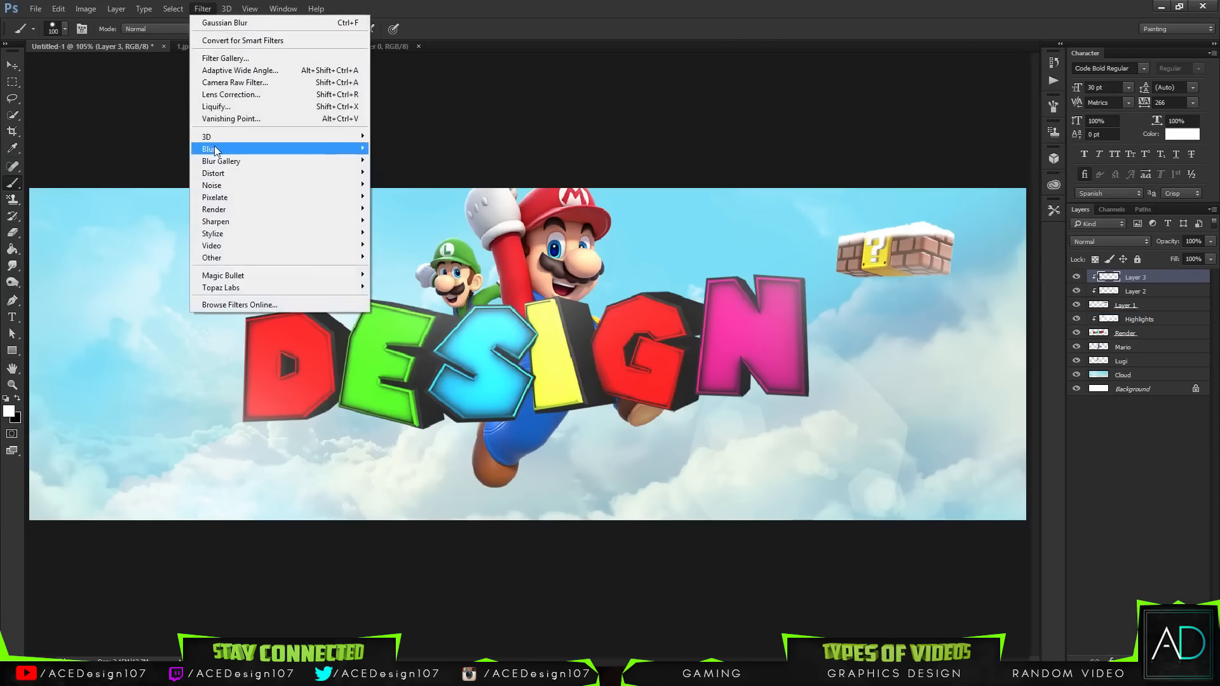
mouse_move(279, 149)
click(427, 199)
drag(842, 123, 489, 123)
mouse_move(455, 318)
mouse_down()
mouse_move(470, 315)
mouse_move(440, 311)
mouse_up()
click(555, 143)
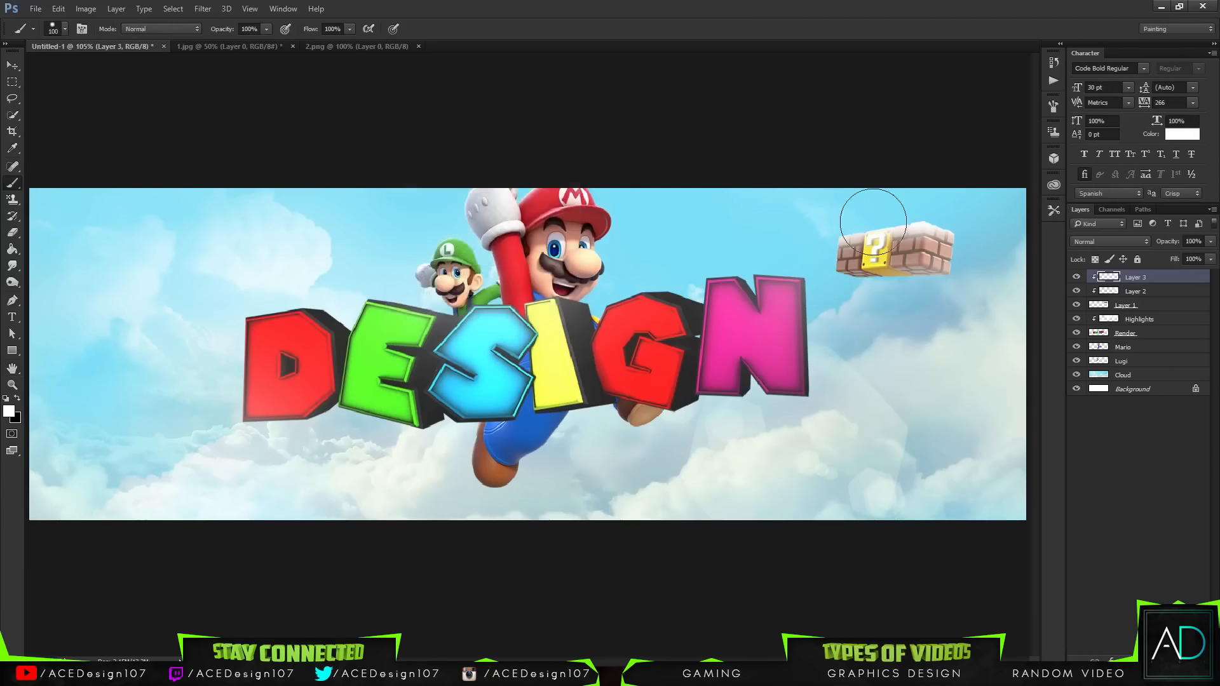
Step: Set the snow stroke layer's opacity to 60%
key(v)
click(1210, 241)
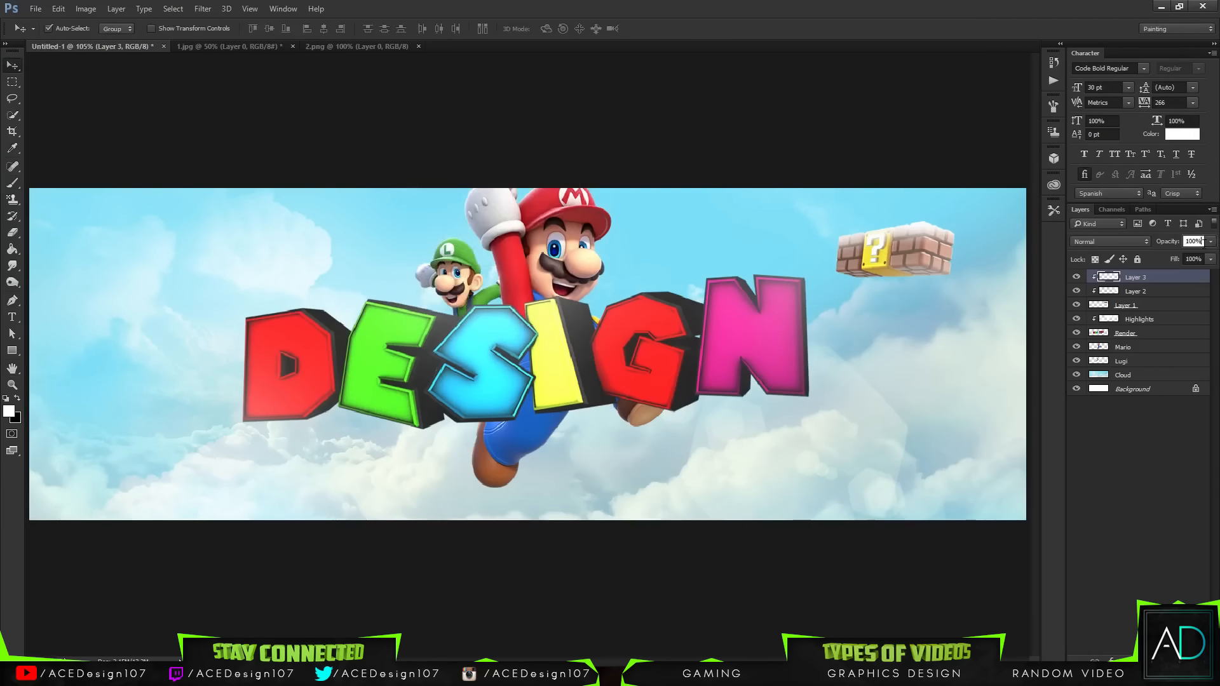
drag(1191, 256, 1177, 253)
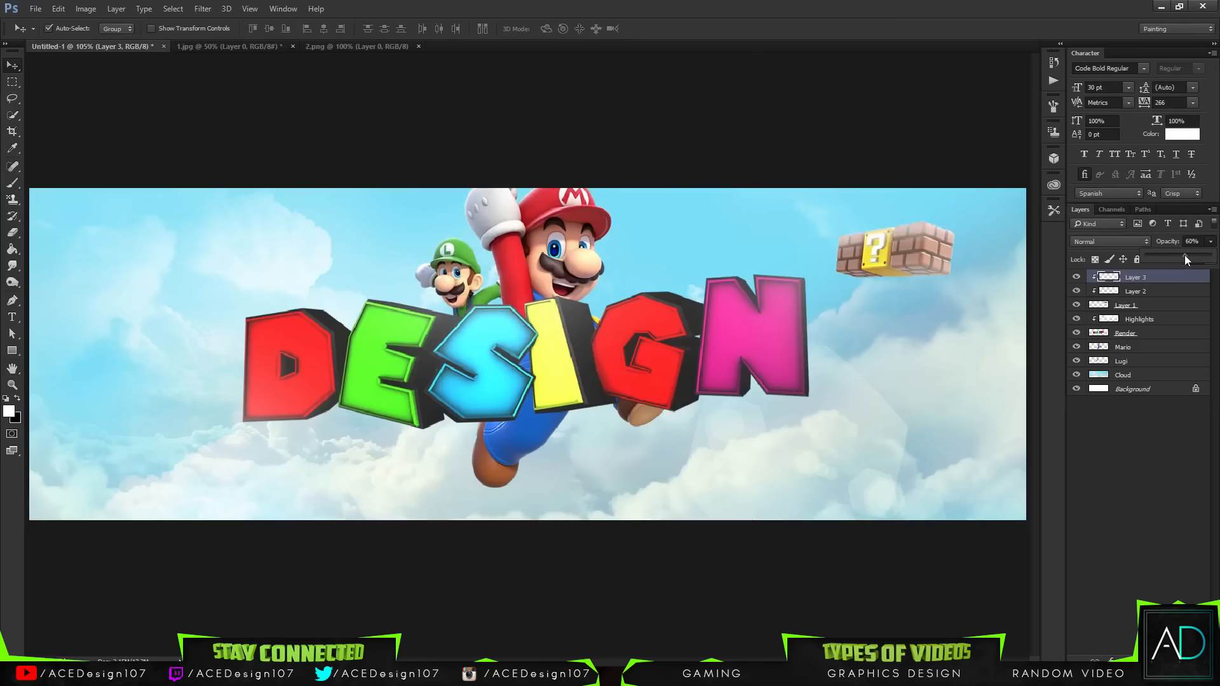
click(744, 1)
Step: Rename the question block layer as Box
key(ctrl+minus)
key(ctrl+minus)
key(ctrl+minus)
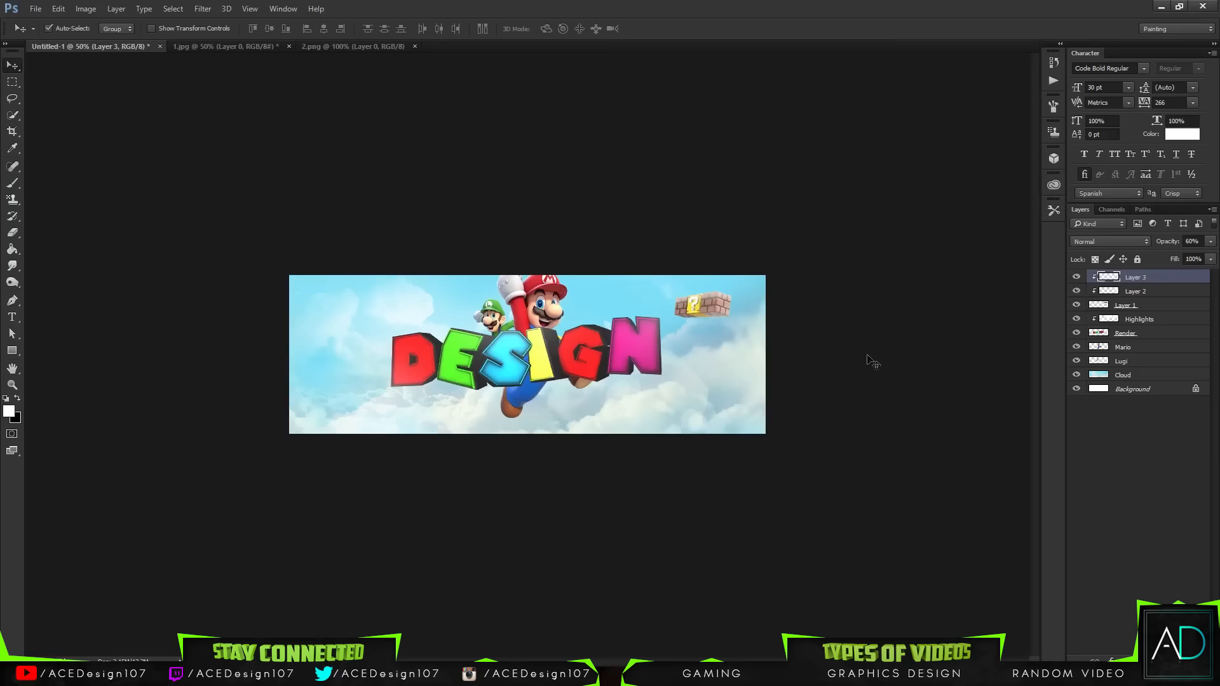
key(b)
double_click(1125, 307)
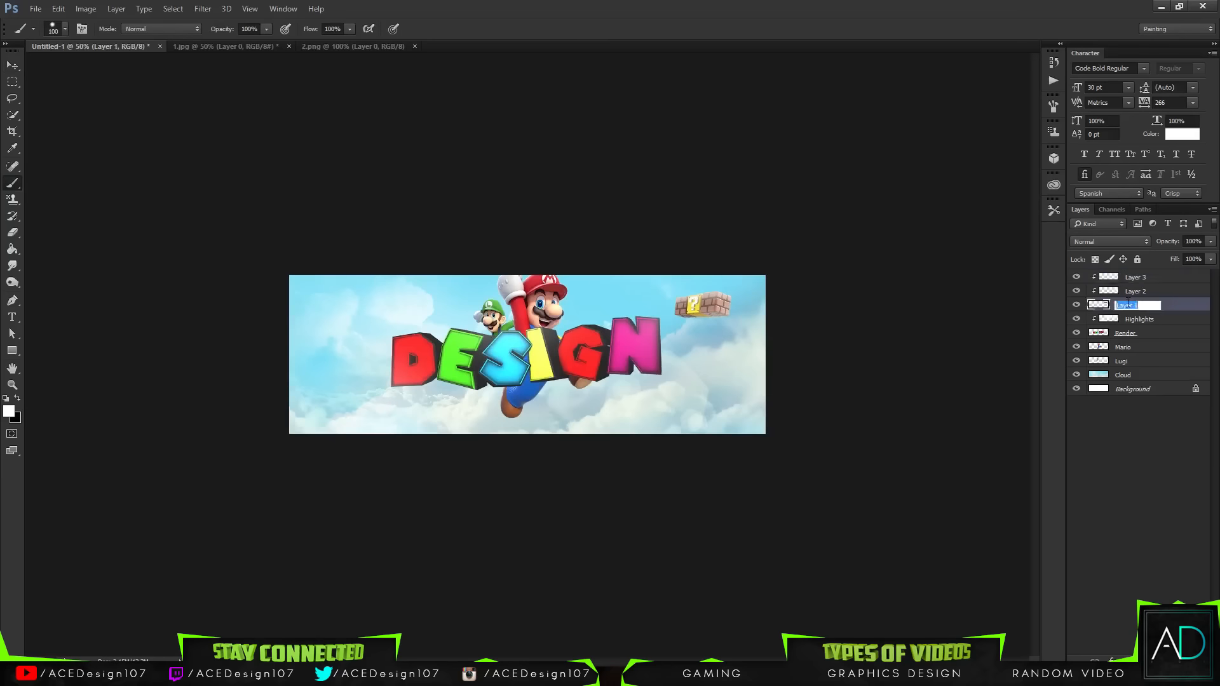
text(Box)
key(Return)
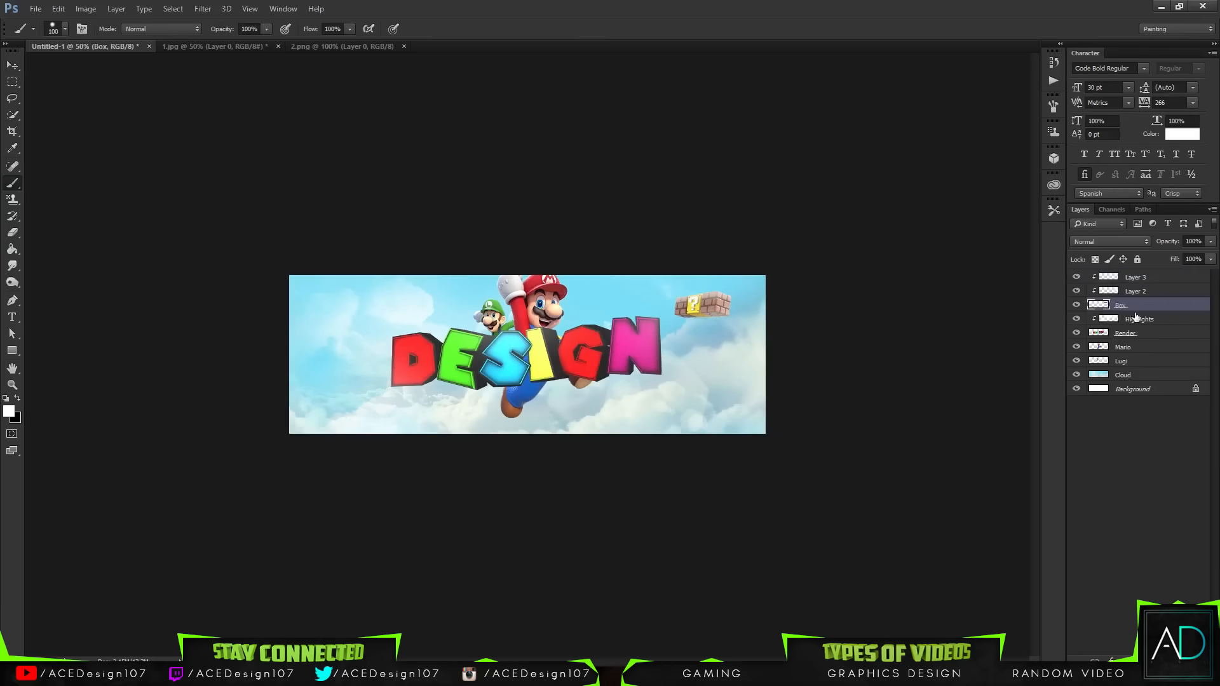
Step: Rename both clipped layers above Box as Highlights, reusing the existing Highlights layer name
double_click(1135, 317)
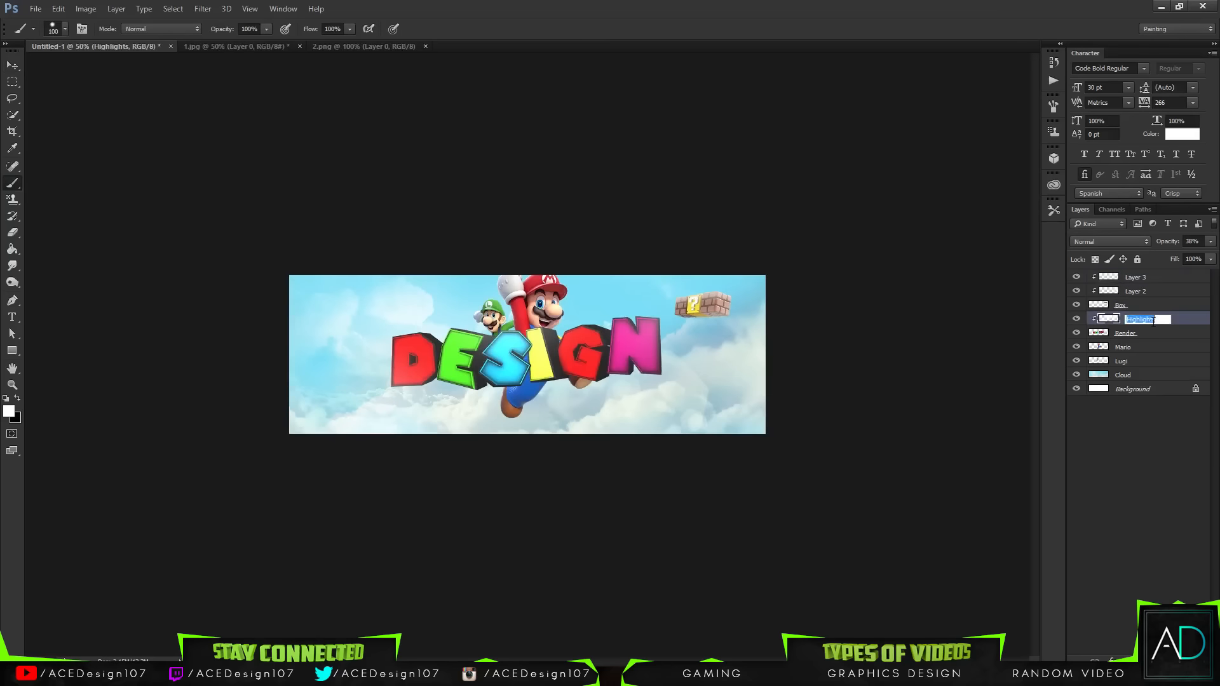
key(Return)
double_click(1135, 293)
text(Highlights)
key(Return)
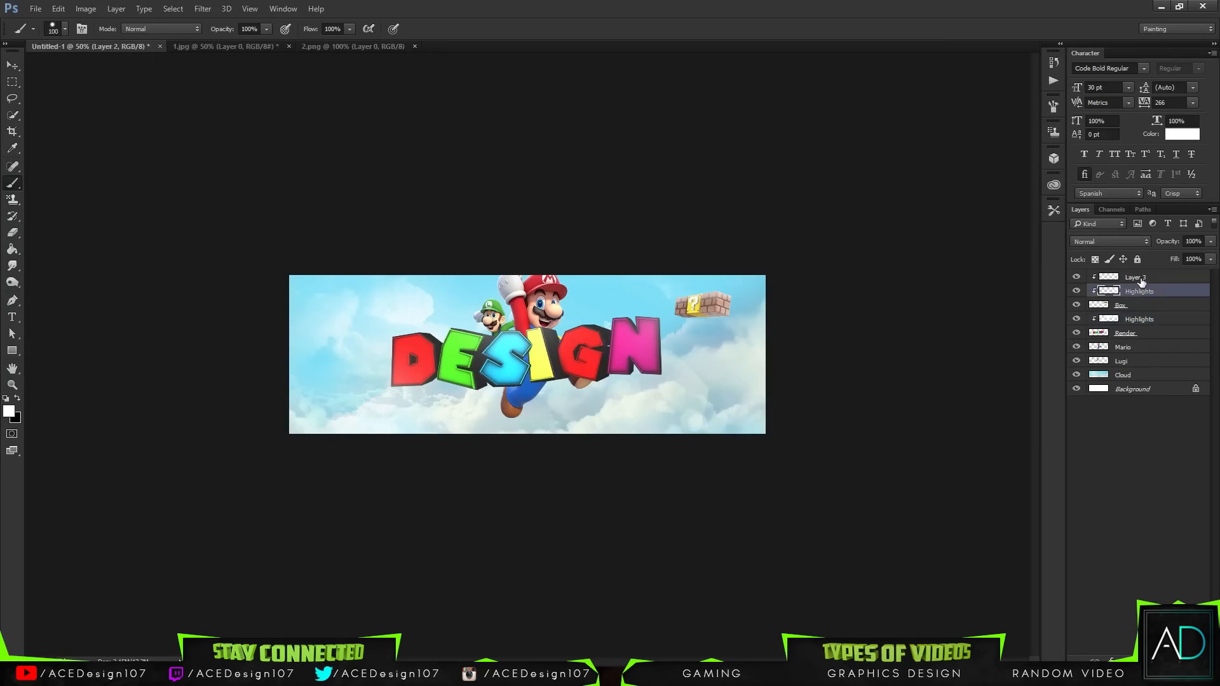
double_click(1138, 280)
text(Highlights)
key(Return)
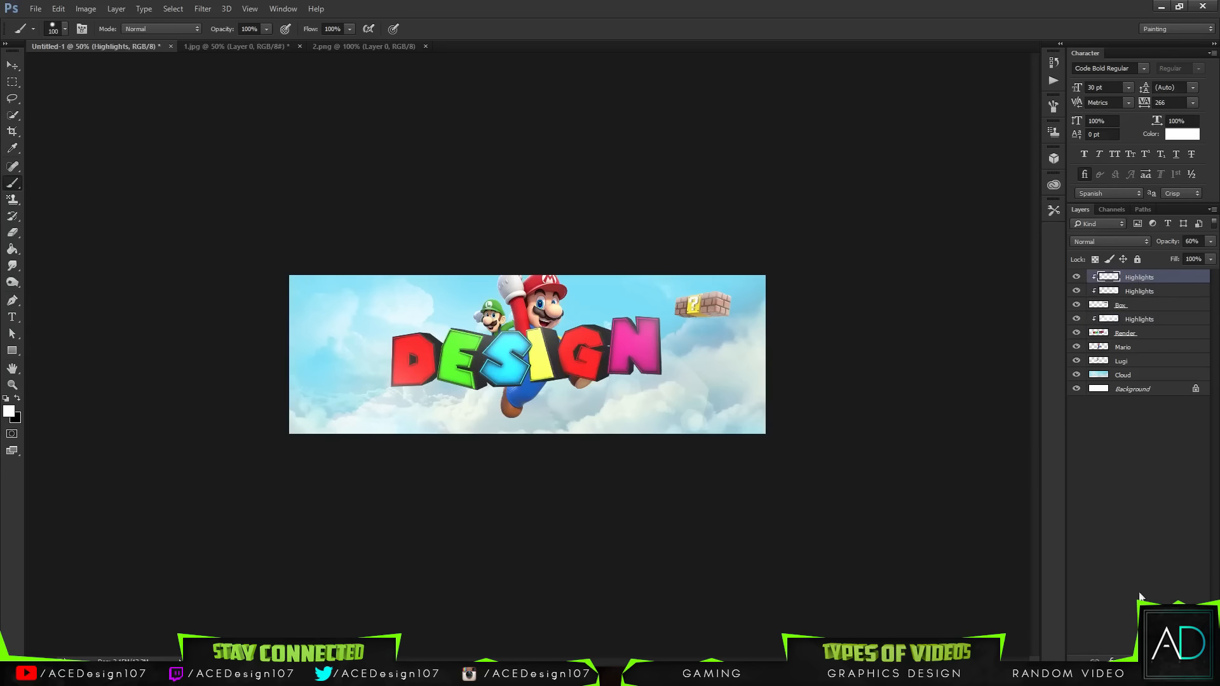
Step: Add a new empty layer on top and set the brush size to 1000 px
key(ctrl+shift+alt+n)
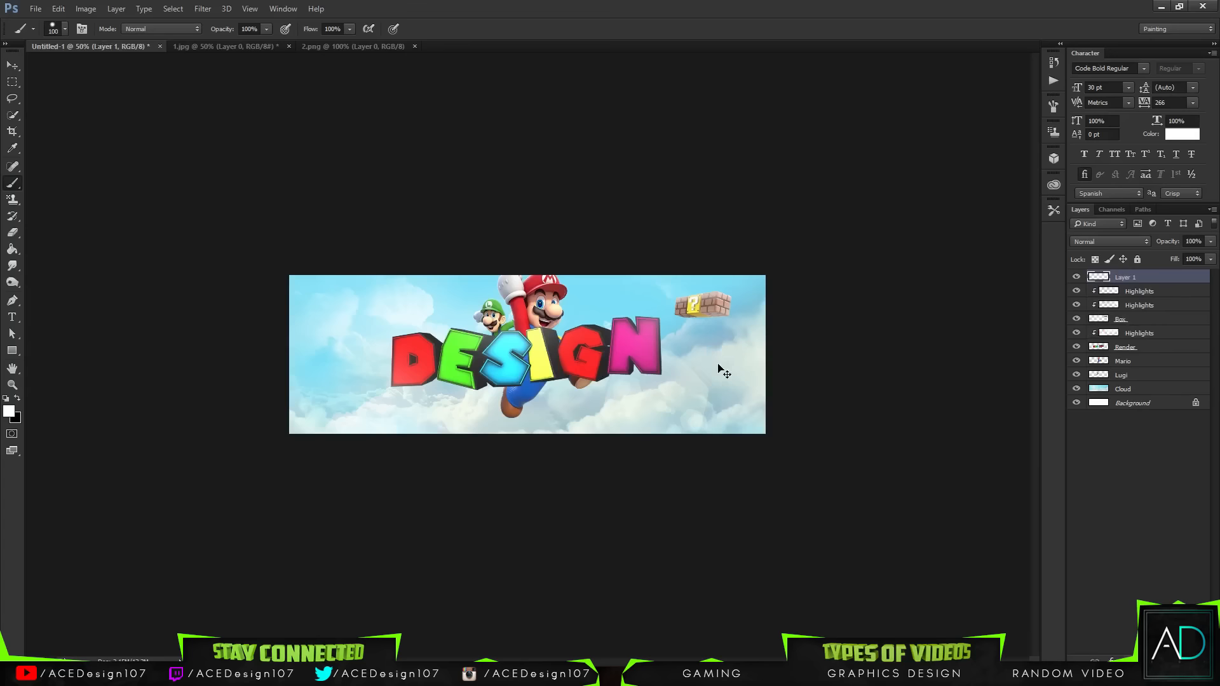
key(ctrl+plus)
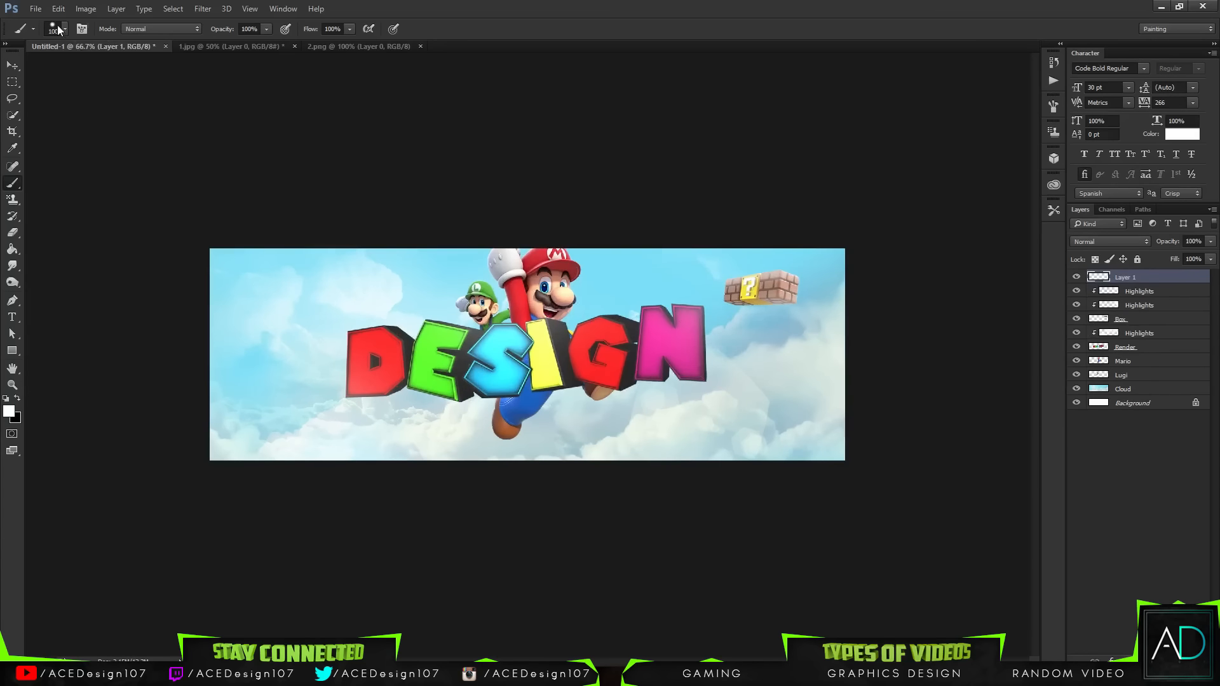
click(59, 29)
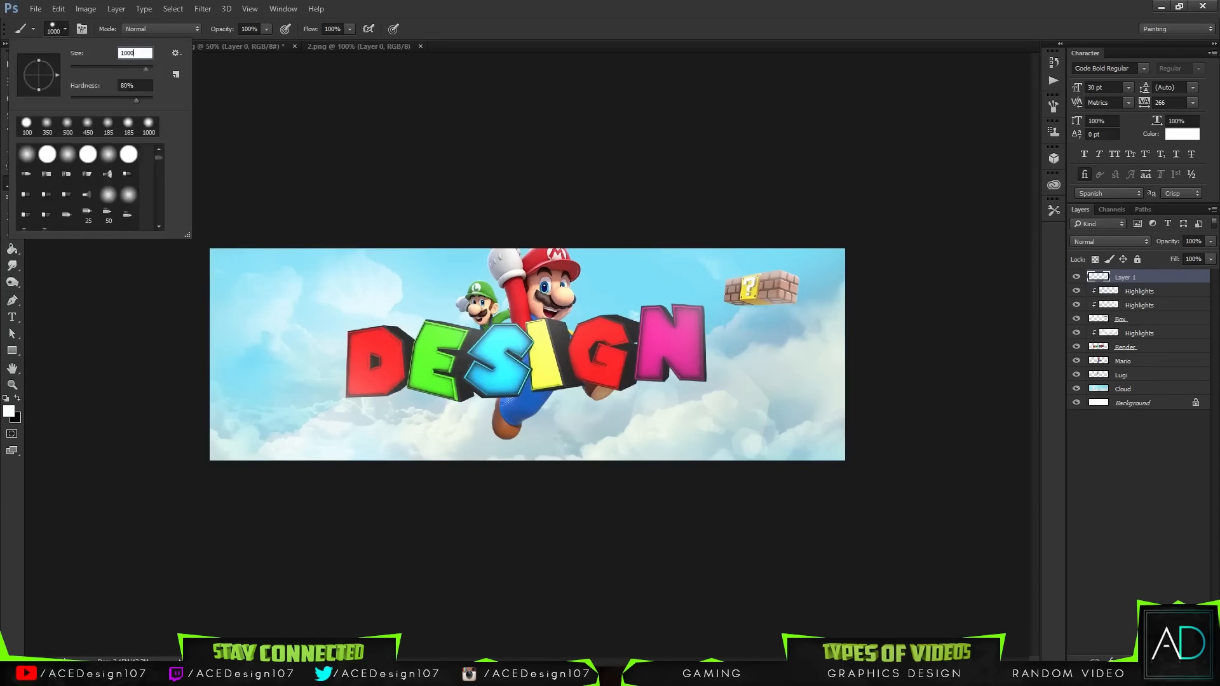
key(Return)
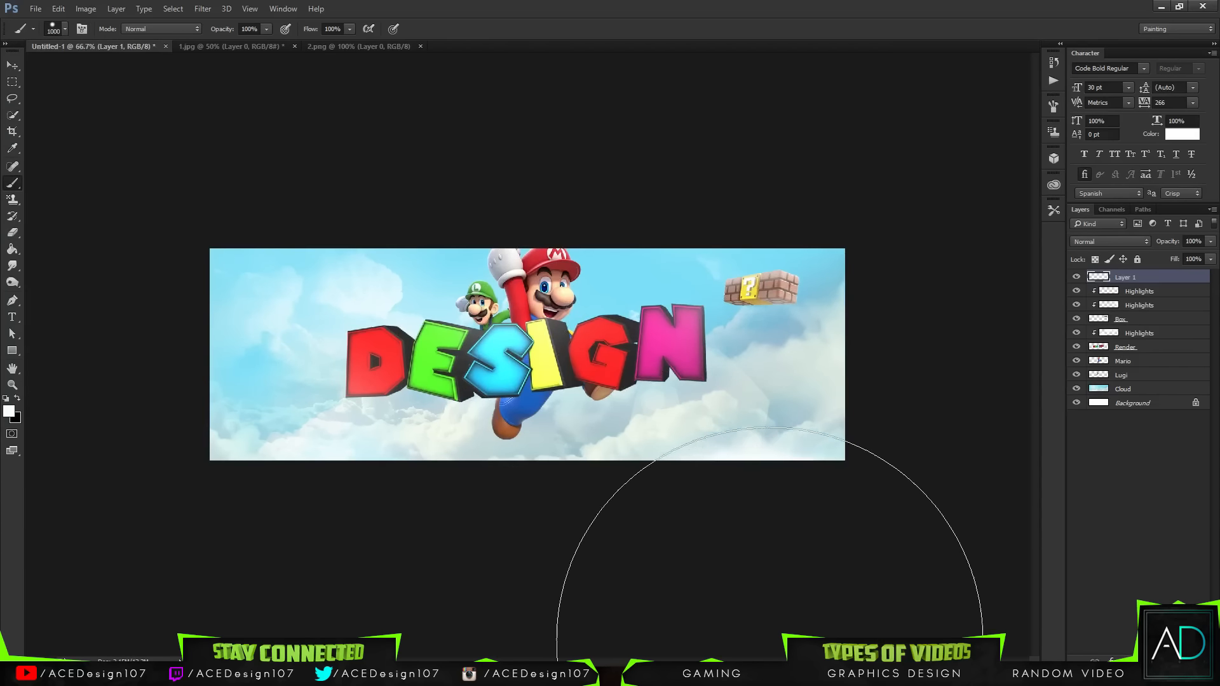
Step: Paint a soft white haze over the banner's lower-right corner and the distant question block
drag(771, 647, 868, 588)
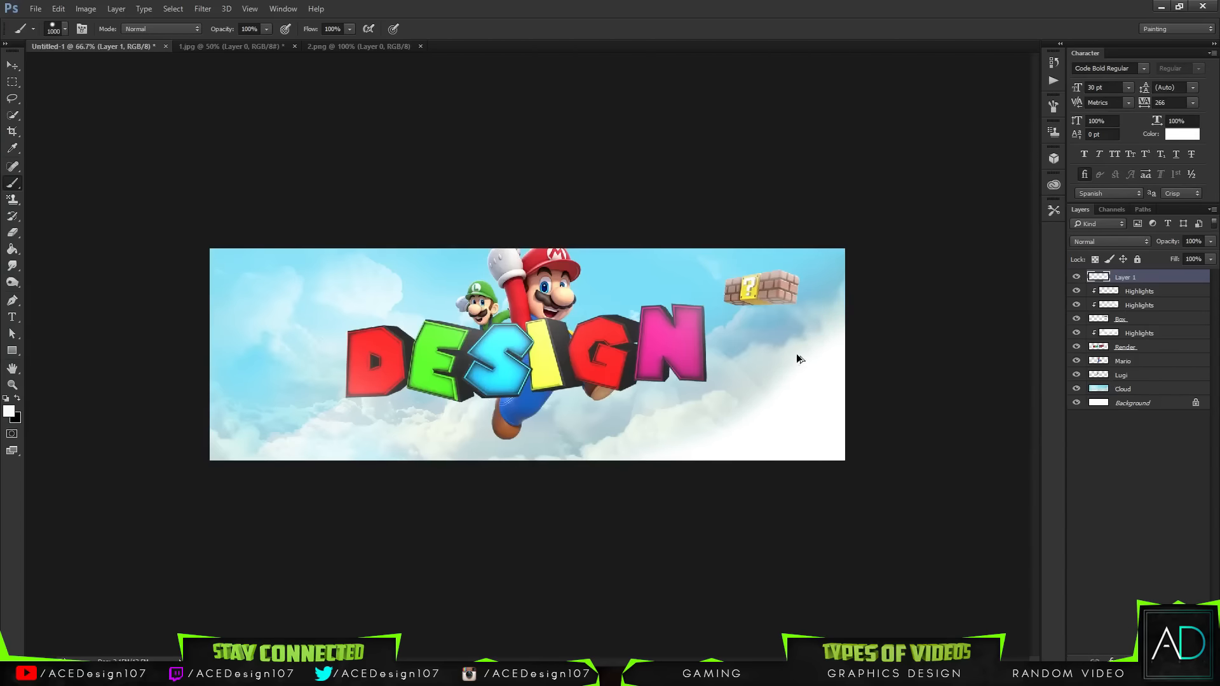
key(ctrl+z)
click(61, 31)
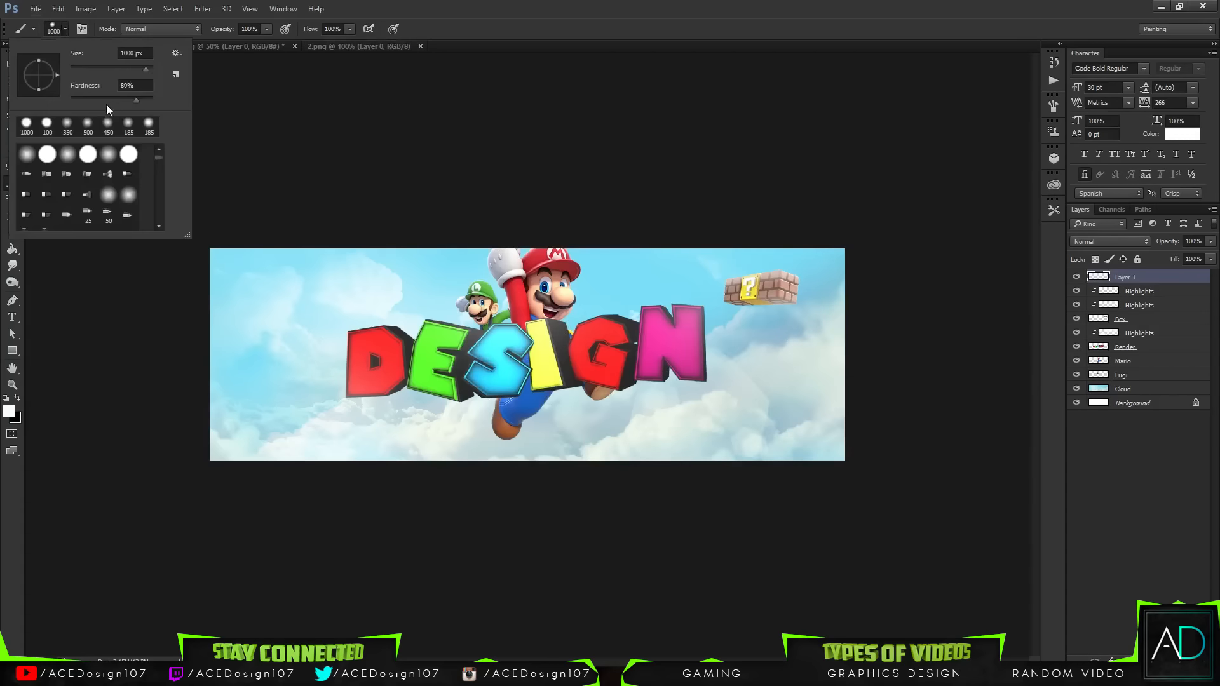
click(678, 5)
drag(741, 611, 1015, 436)
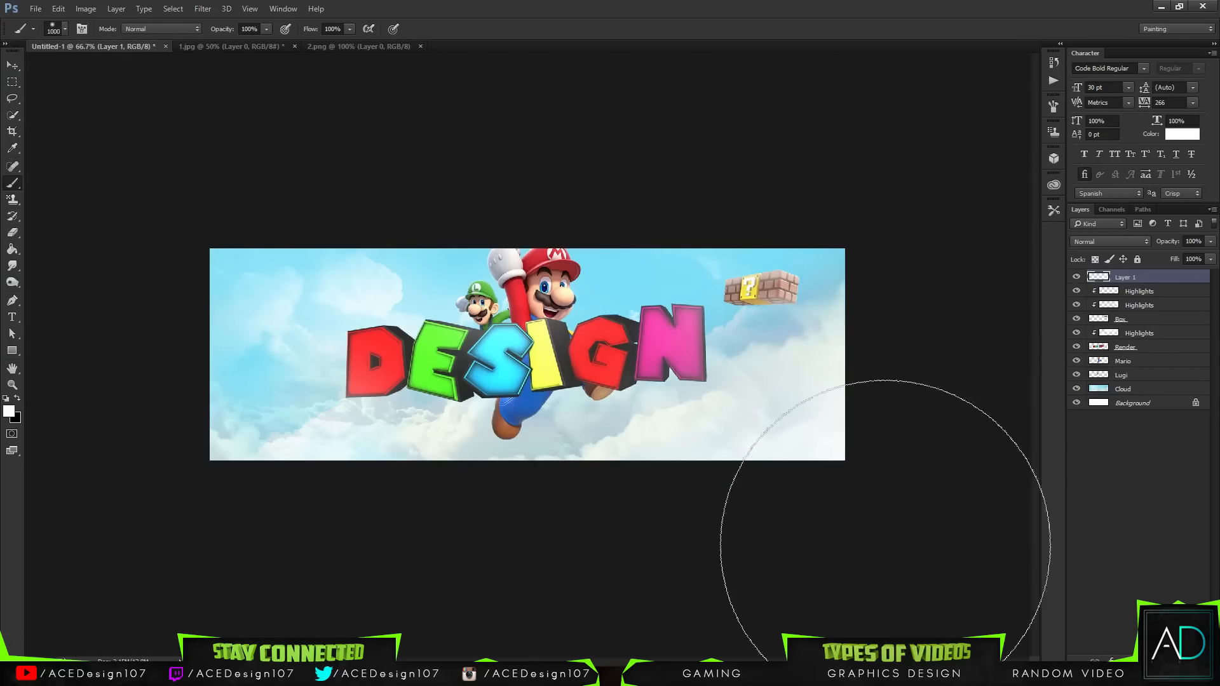
click(900, 224)
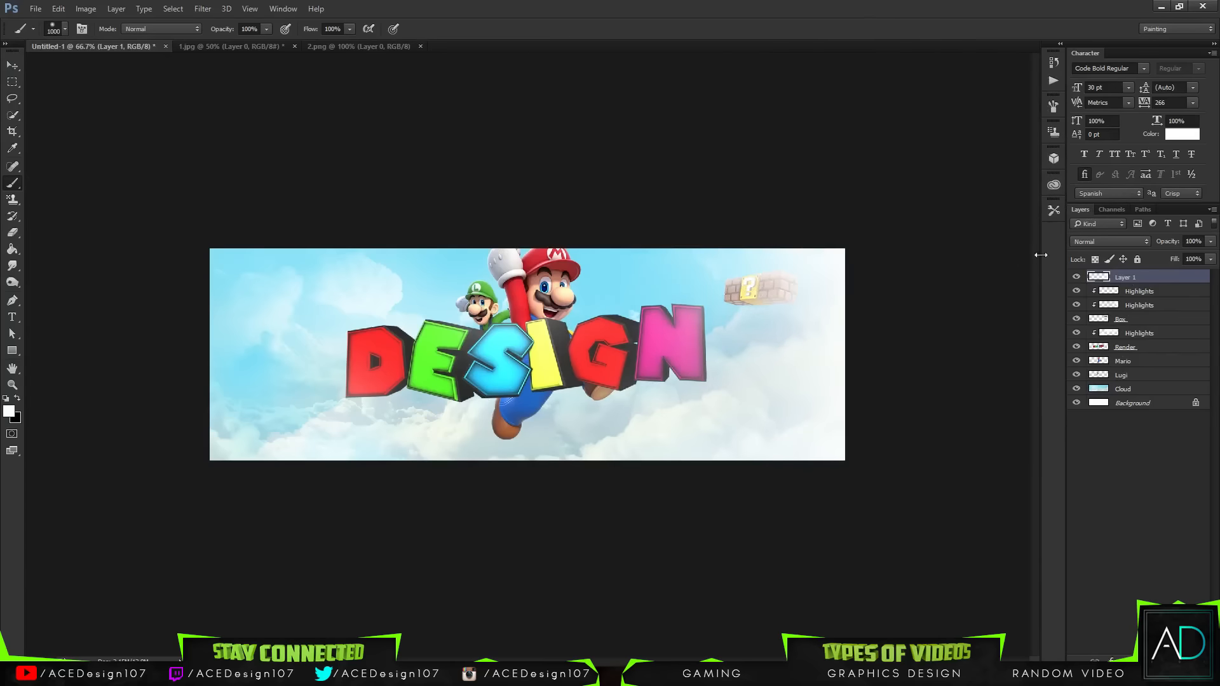
Step: Set the haze layer's opacity to 90% and erase part of the haze near the lower-right edge
click(1210, 241)
mouse_move(1210, 255)
mouse_down()
mouse_move(1159, 254)
mouse_move(1196, 254)
mouse_up()
key(e)
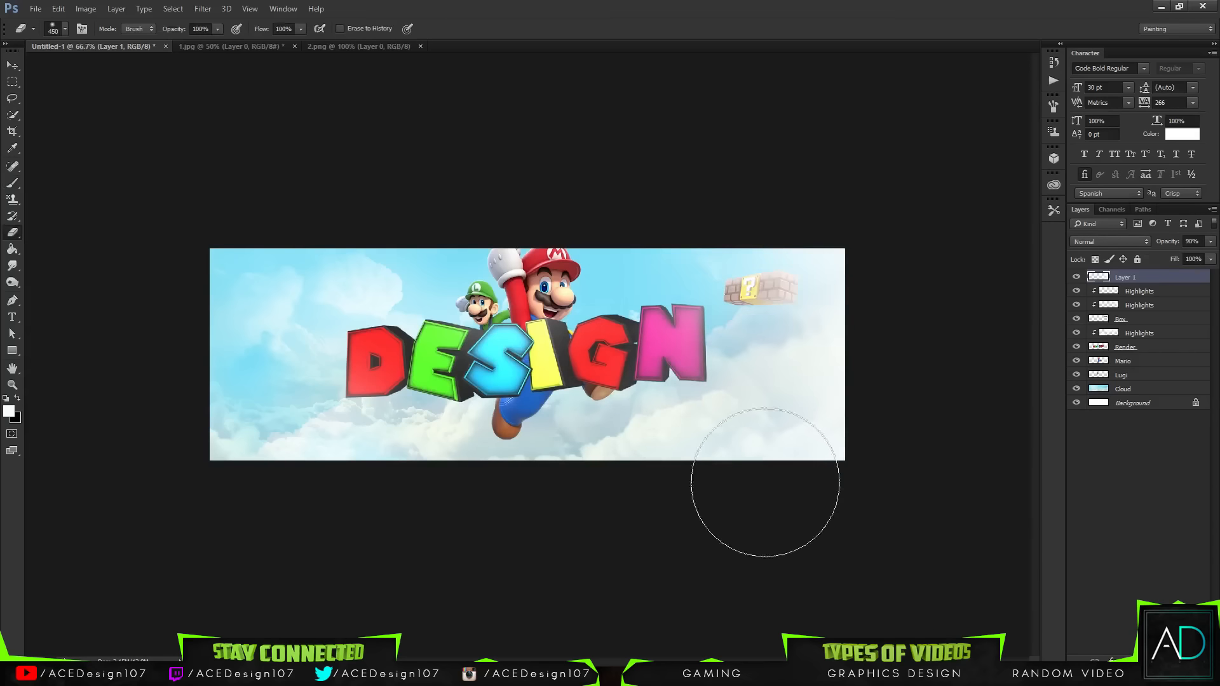
mouse_move(638, 491)
mouse_down()
mouse_move(822, 439)
mouse_move(871, 462)
mouse_move(573, 469)
mouse_move(848, 438)
mouse_move(787, 419)
mouse_up()
key(v)
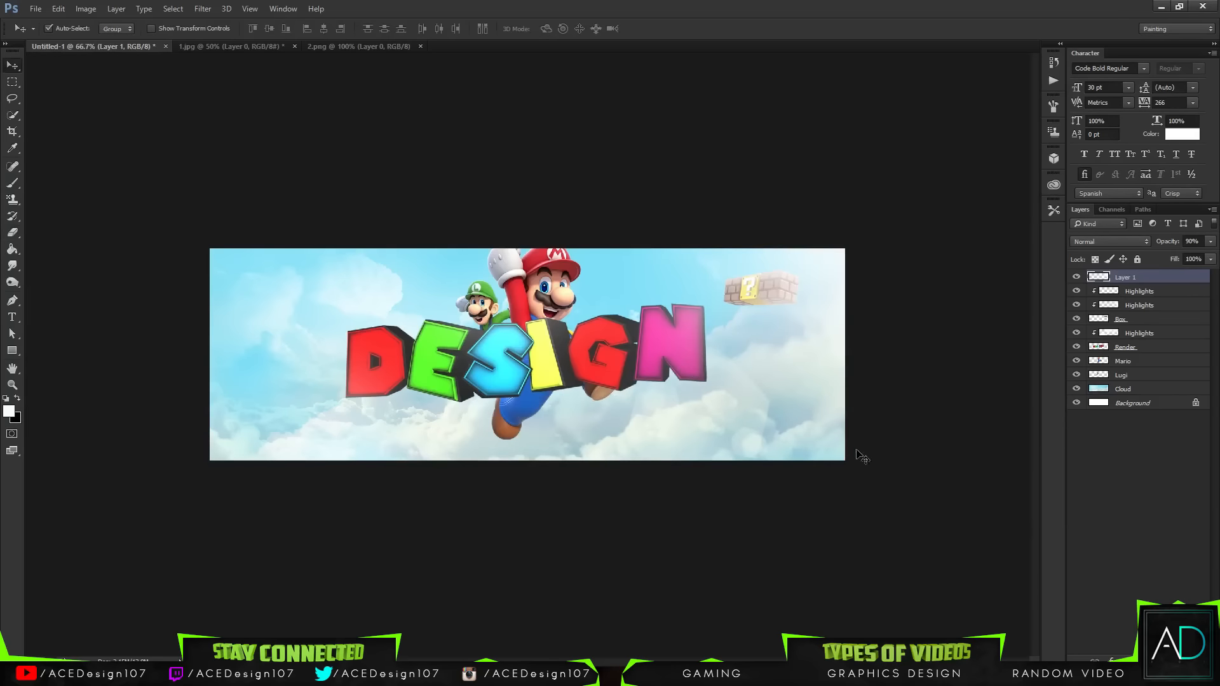
Step: Close the 1.jpg and 2.png documents without saving changes
key(ctrl+0)
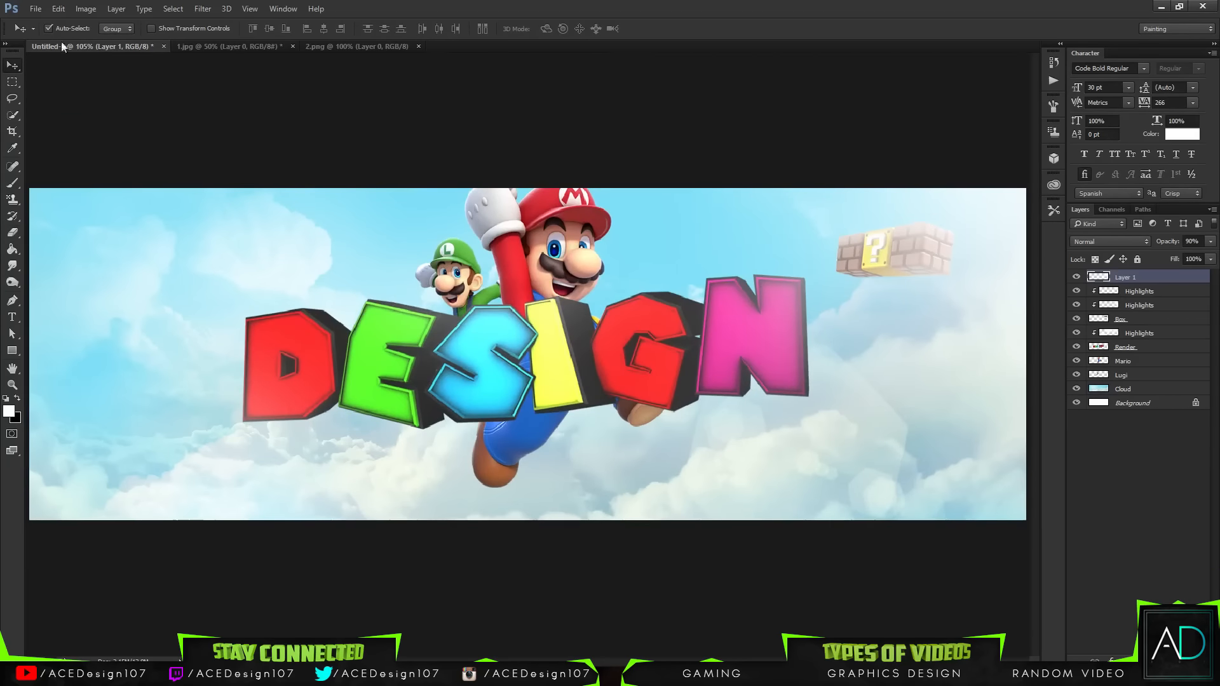
click(293, 46)
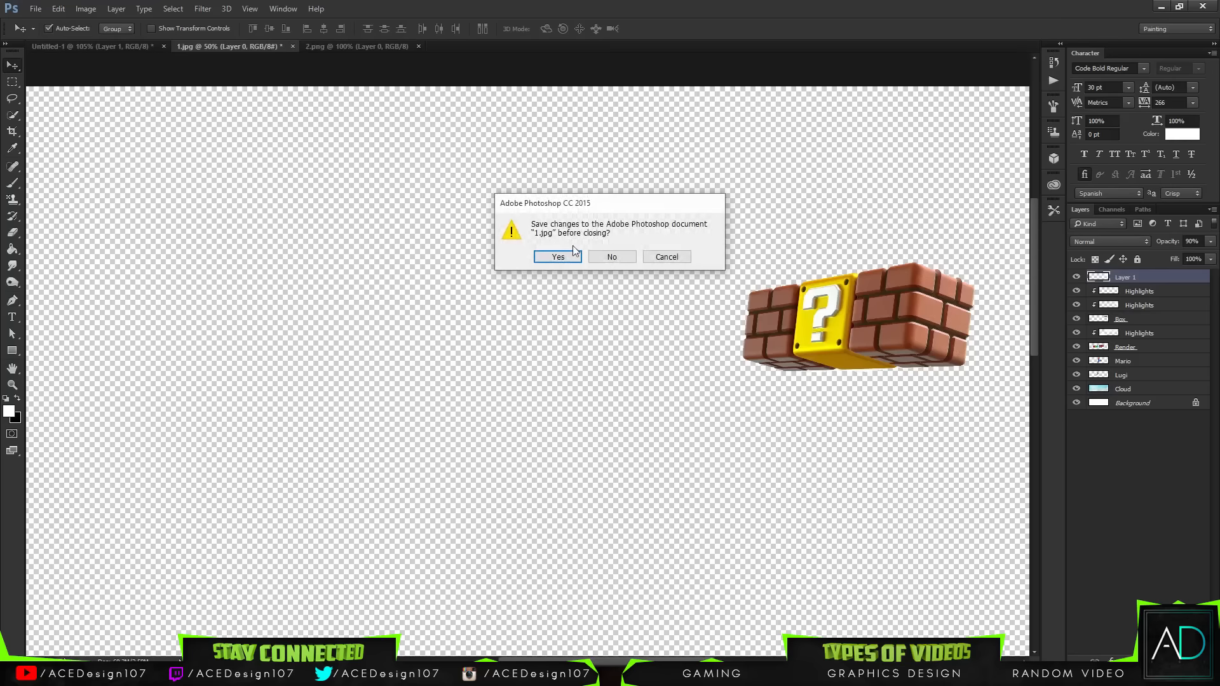
click(602, 251)
click(289, 46)
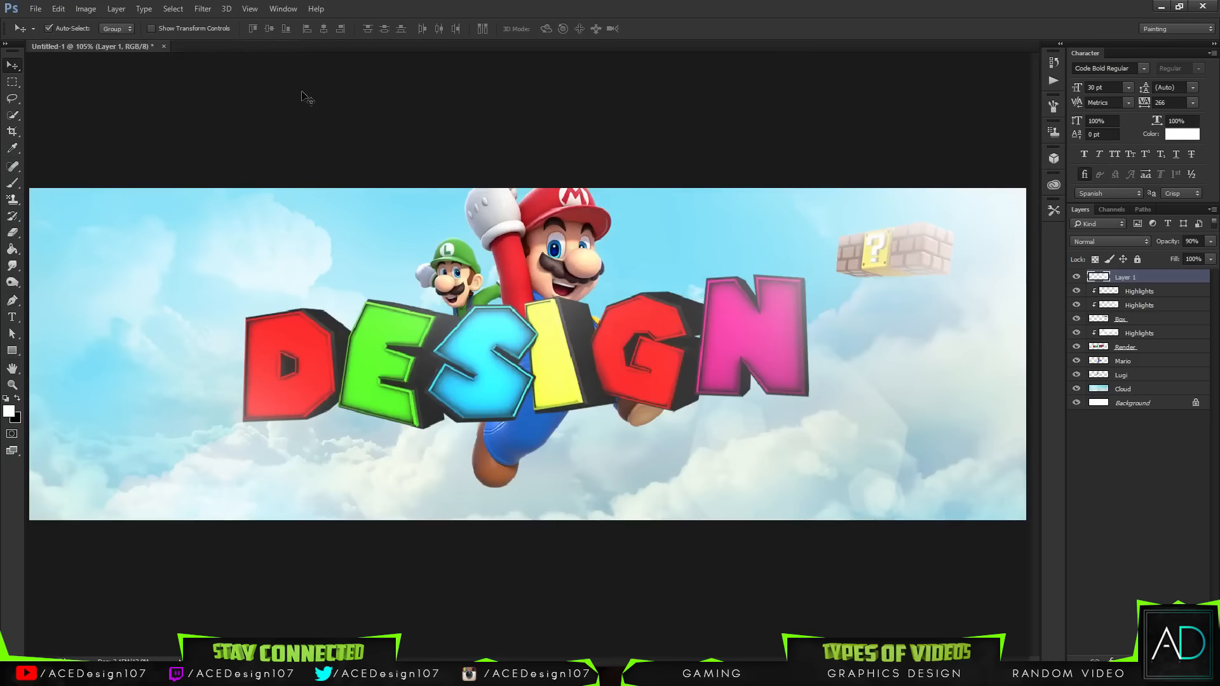
Step: Open the question block image from the Question Box assets folder
click(36, 9)
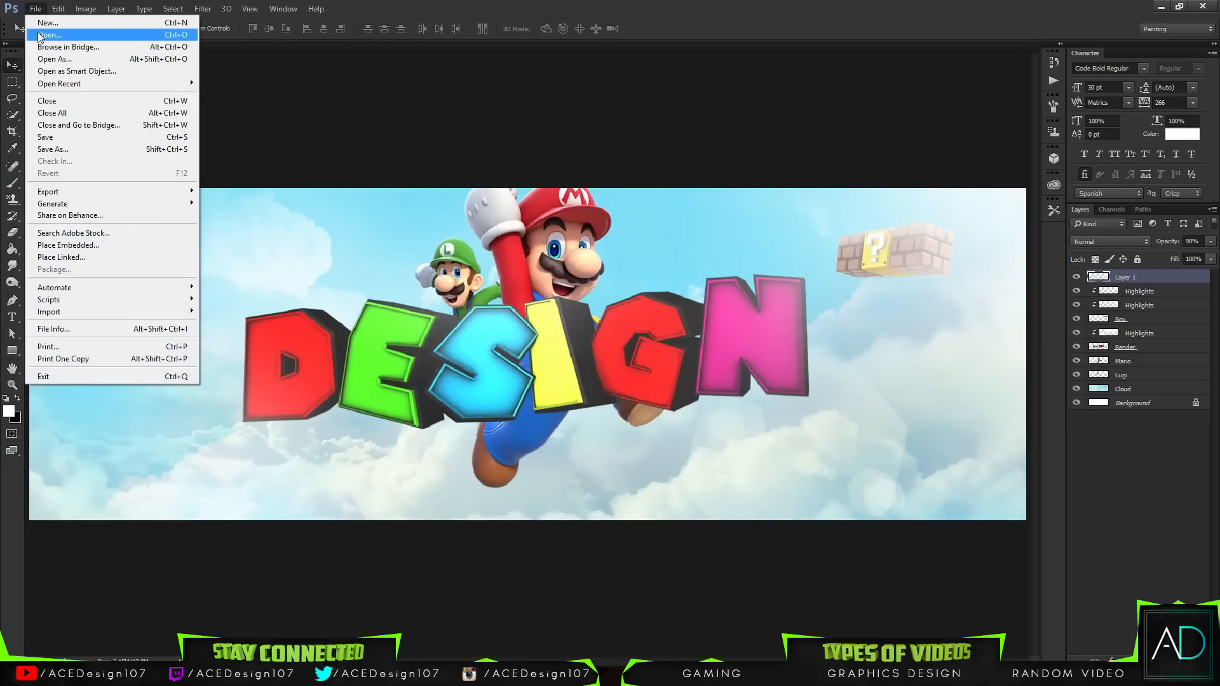
click(39, 35)
click(363, 30)
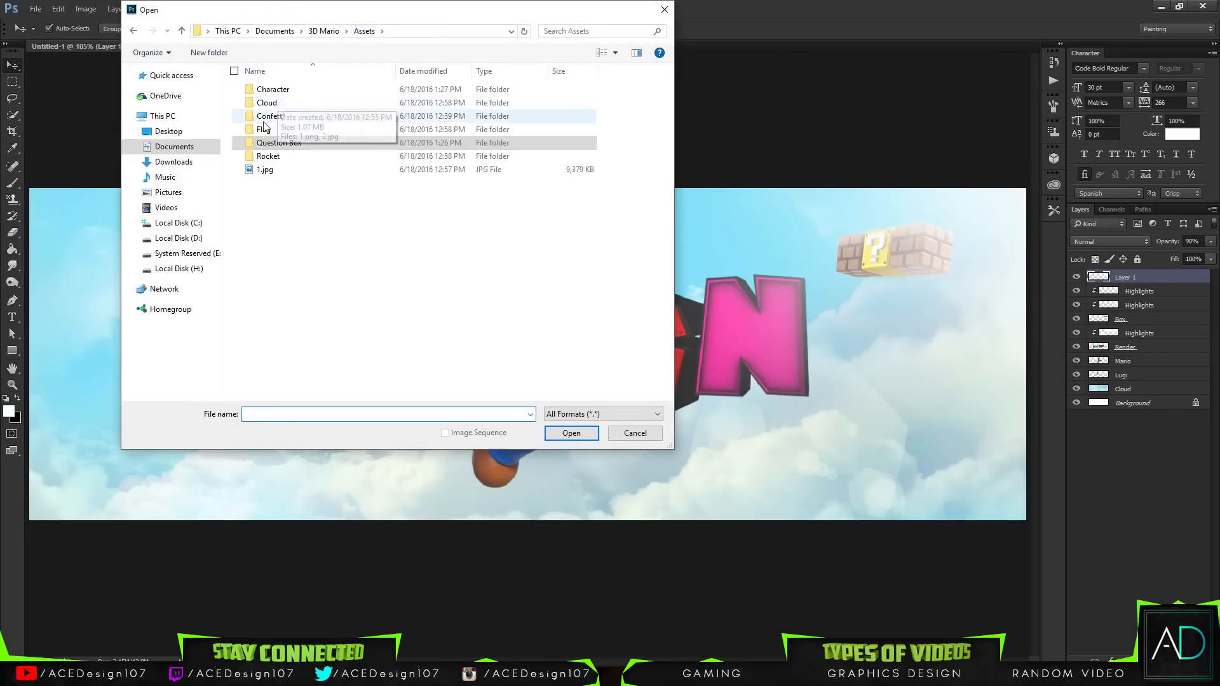
double_click(279, 142)
double_click(280, 109)
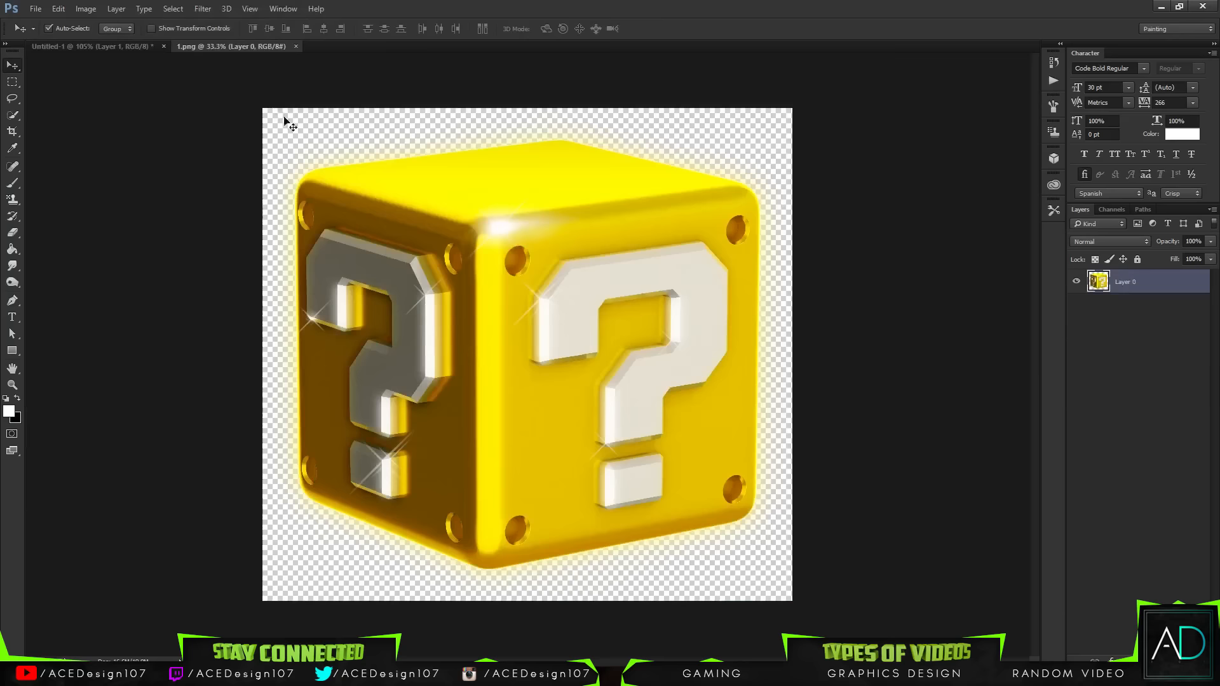
Step: Move the question block into the banner and scale it to about 27% near the upper-left corner
drag(453, 284, 409, 369)
key(ctrl+t)
key(ctrl+0)
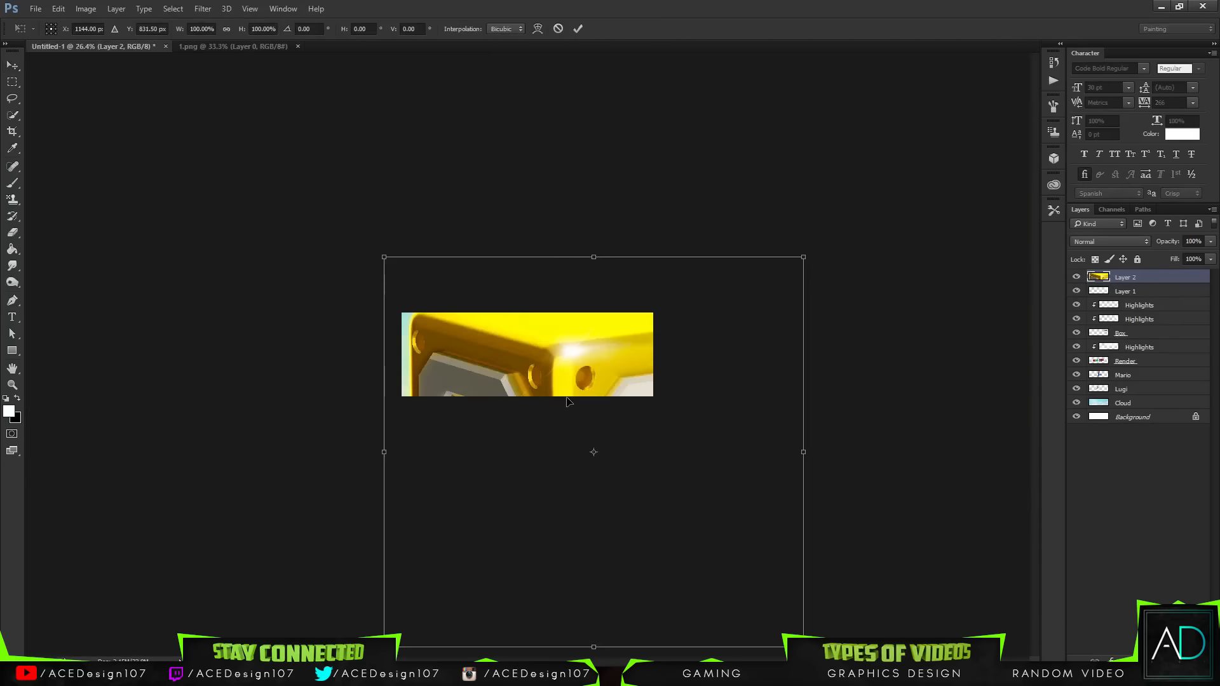
drag(802, 647, 650, 505)
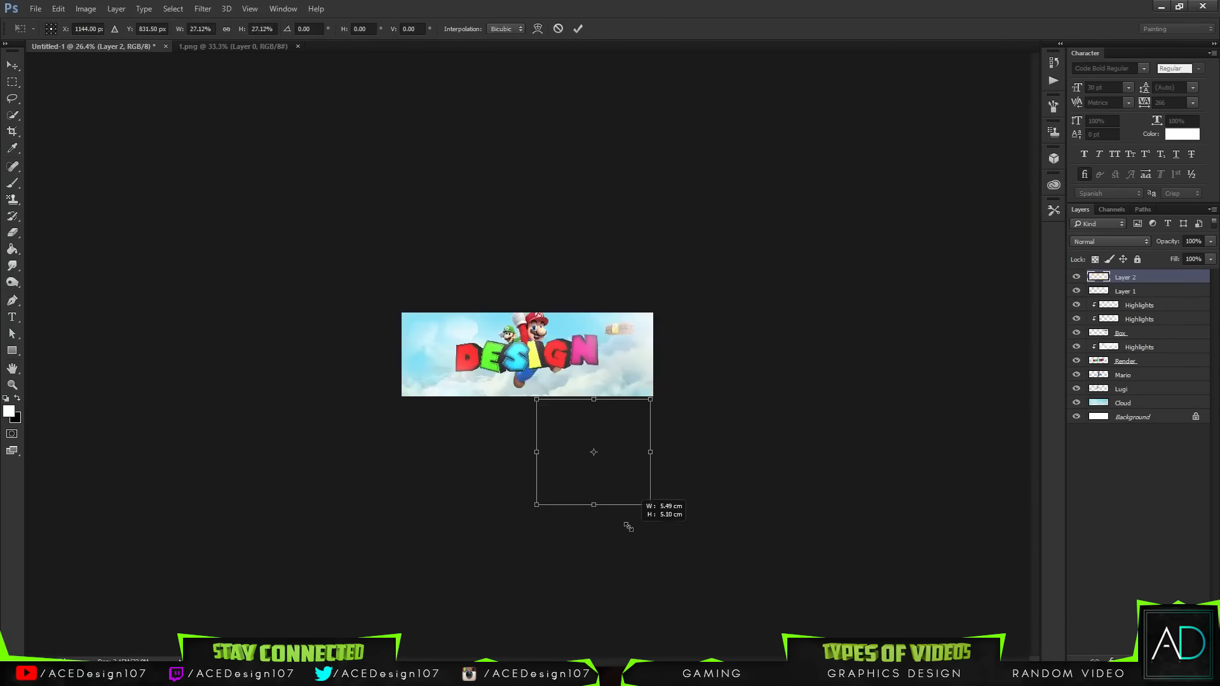
drag(630, 444, 434, 325)
drag(448, 384, 430, 366)
key(Return)
key(ctrl+0)
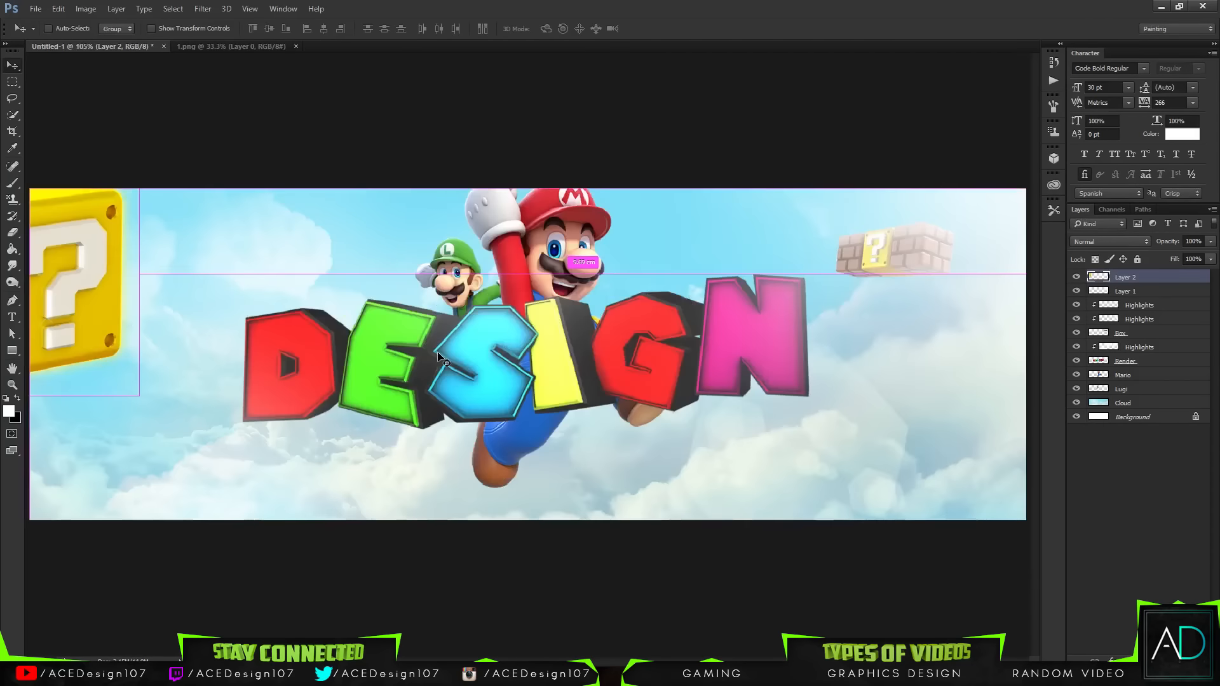
Step: Rotate the new question block about -20° and scale it down to about 91%
key(ctrl+r)
key(ctrl+t)
key(ctrl+r)
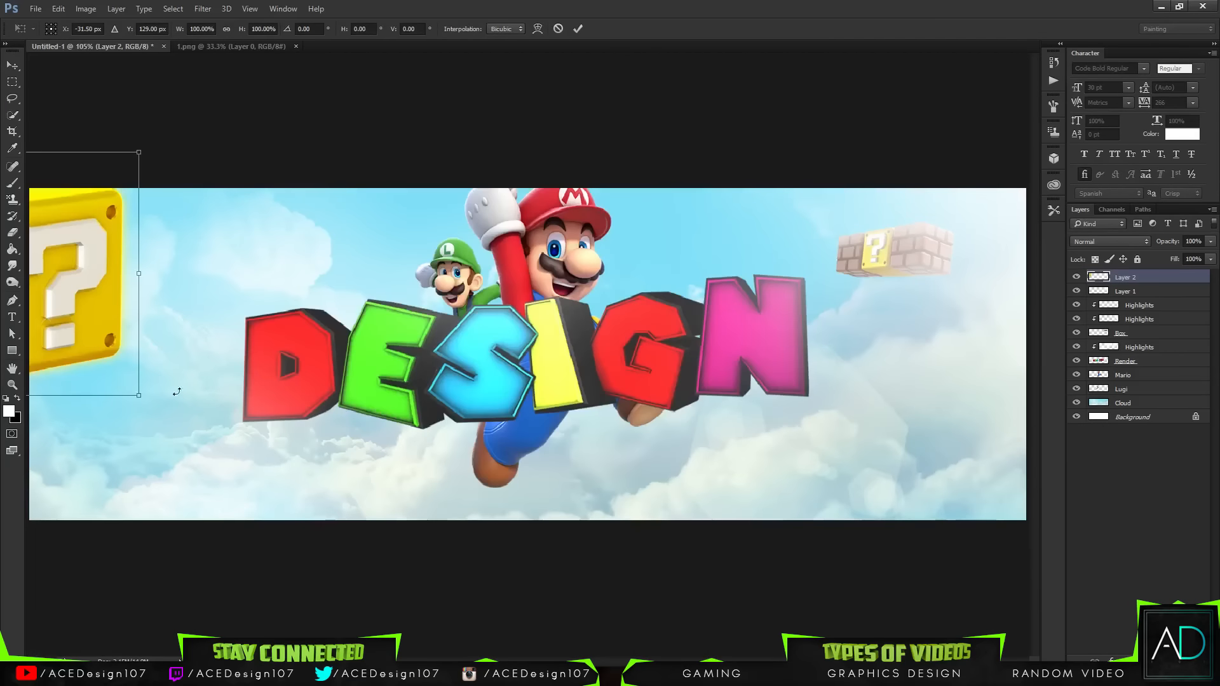
drag(171, 388, 208, 336)
mouse_move(108, 282)
mouse_down()
mouse_move(88, 291)
mouse_move(98, 282)
mouse_up()
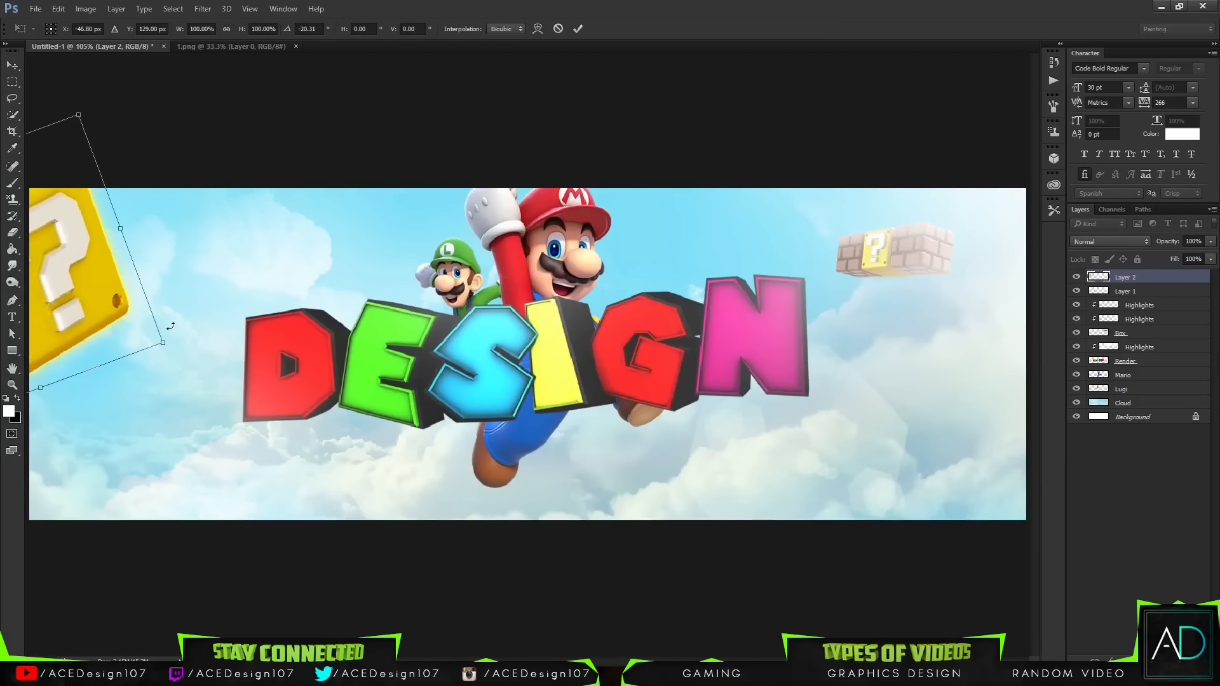
drag(157, 337, 113, 311)
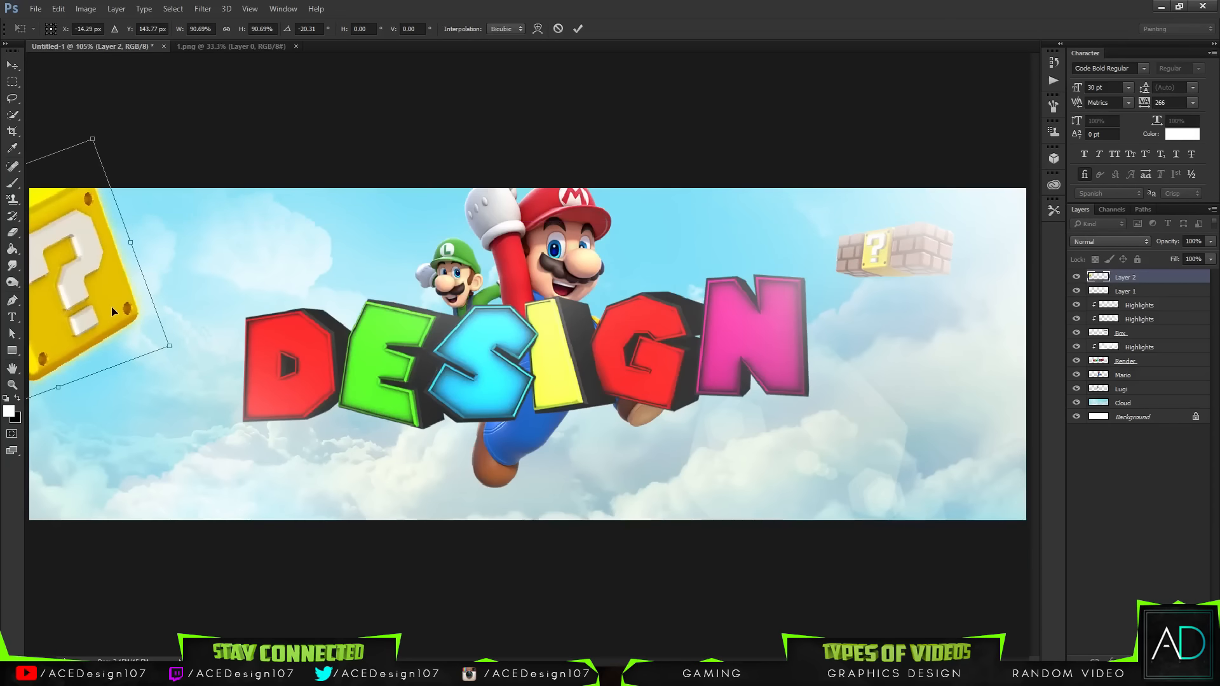
Step: Nudge the rotated question block further left into the banner's upper-left corner
key(shift+Left)
key(shift+Left)
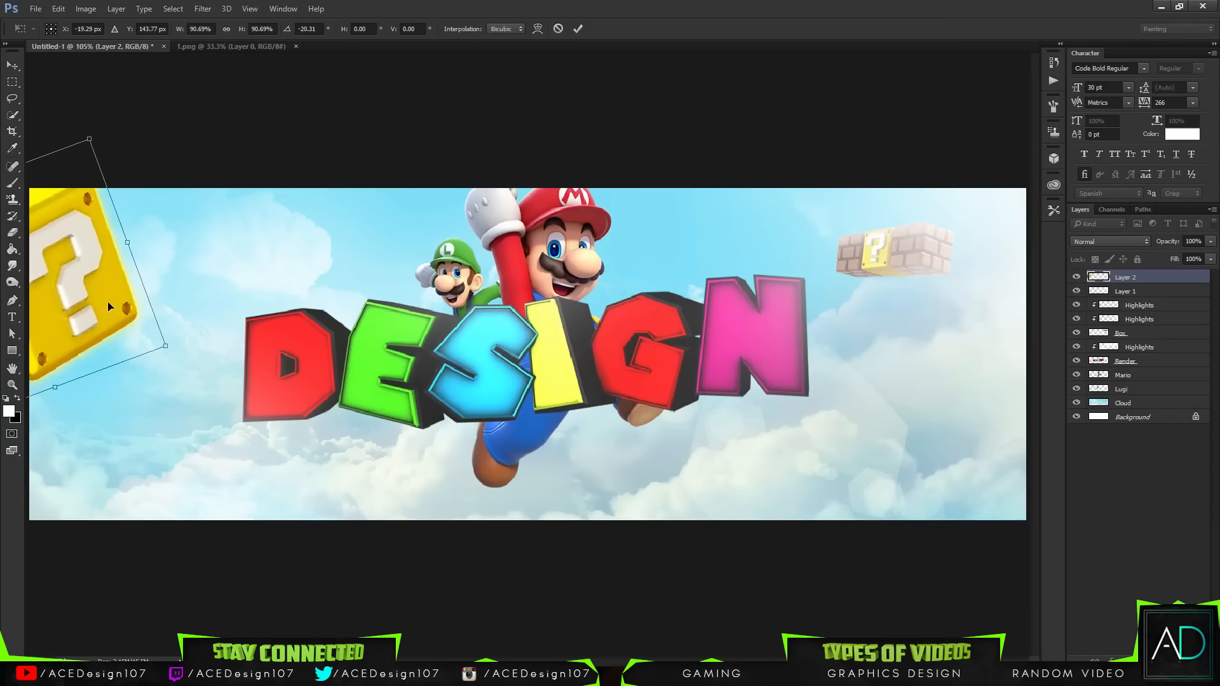
key(Left)
key(Left)
key(shift+Left)
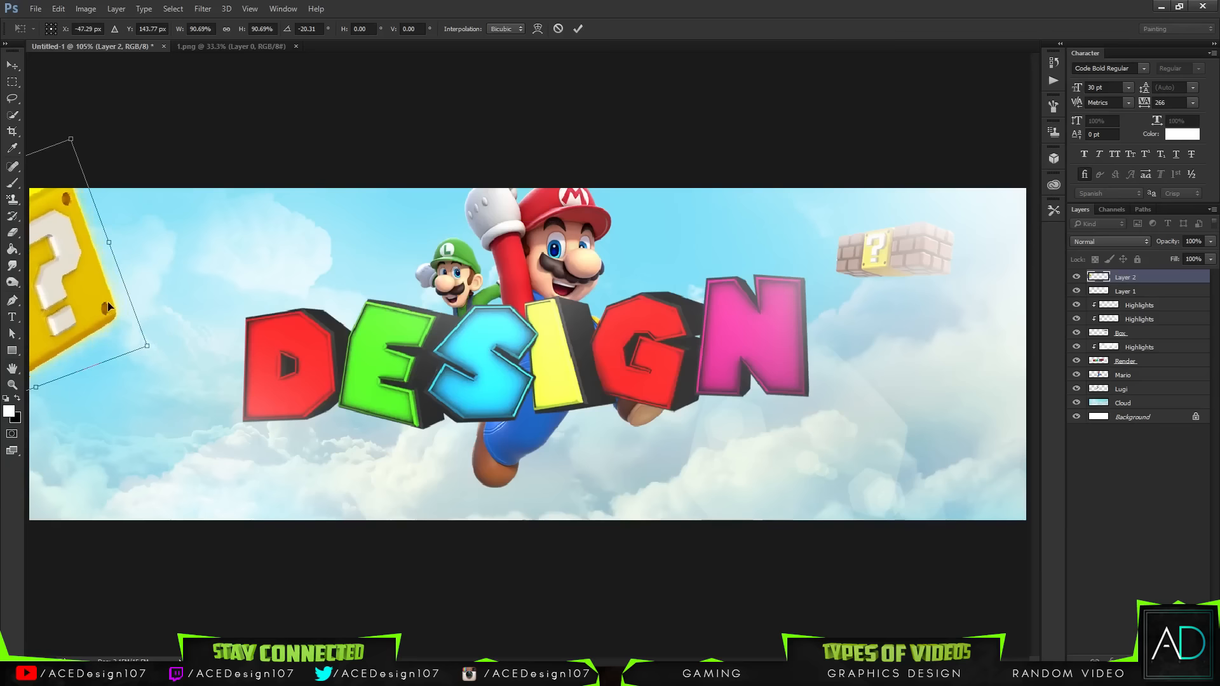
key(Left)
key(Left)
key(Left)
key(Left)
key(Left)
key(Left)
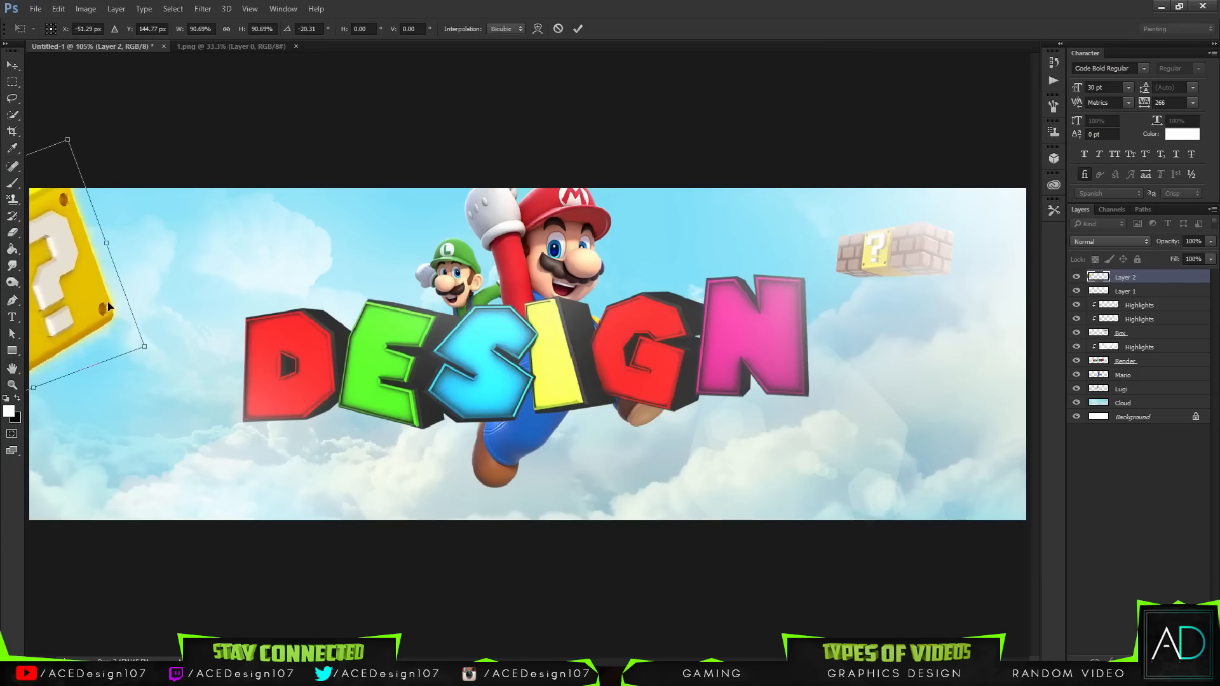
Step: Nudge the rotated question block down slightly and commit the transform
key(Down)
key(Down)
key(Down)
key(Return)
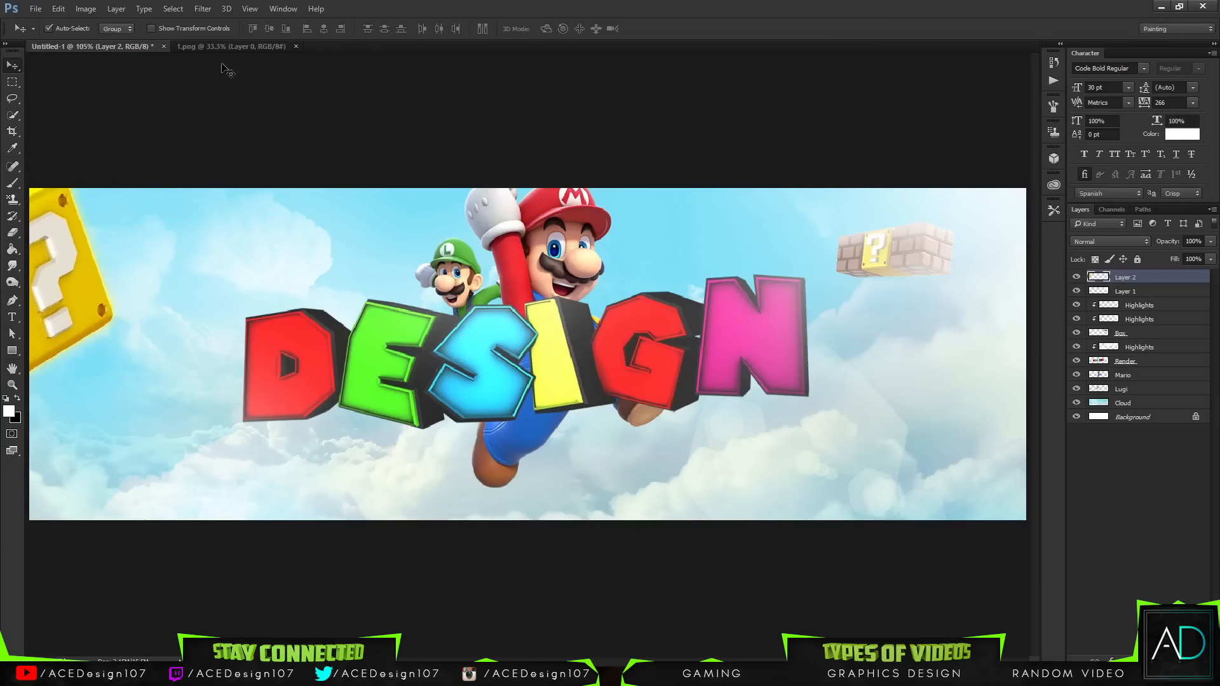
Step: Apply a Gaussian Blur of 2 pixels to the question block
click(203, 8)
mouse_move(286, 148)
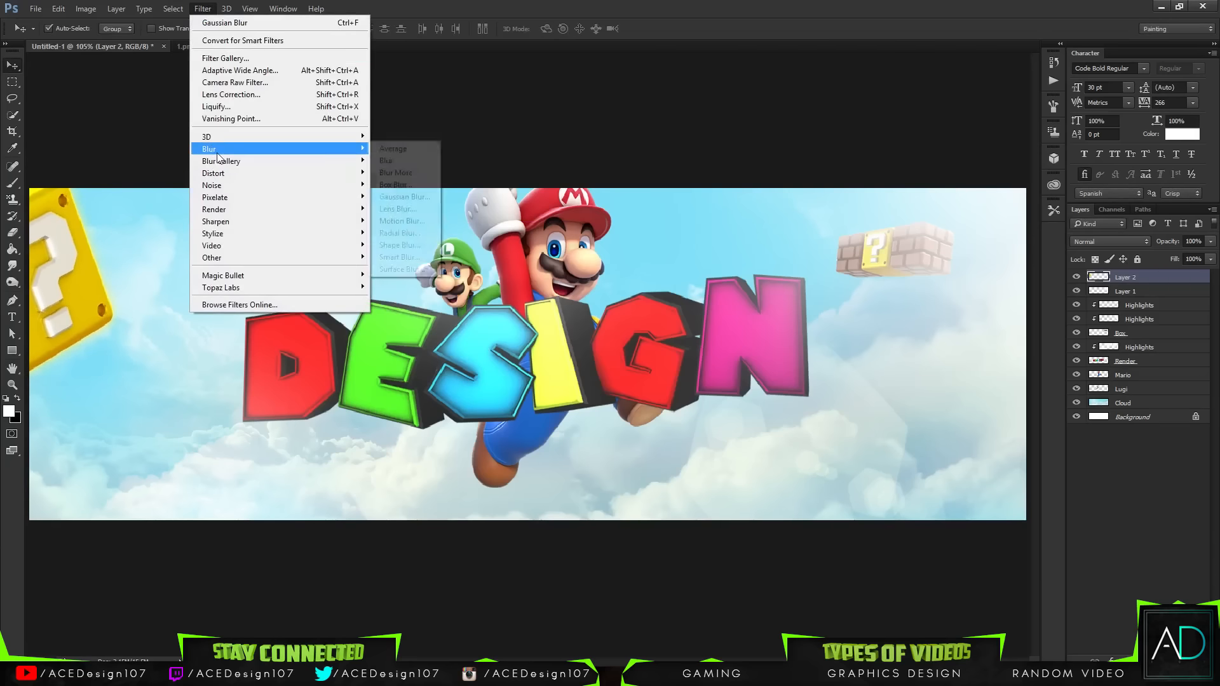
click(402, 197)
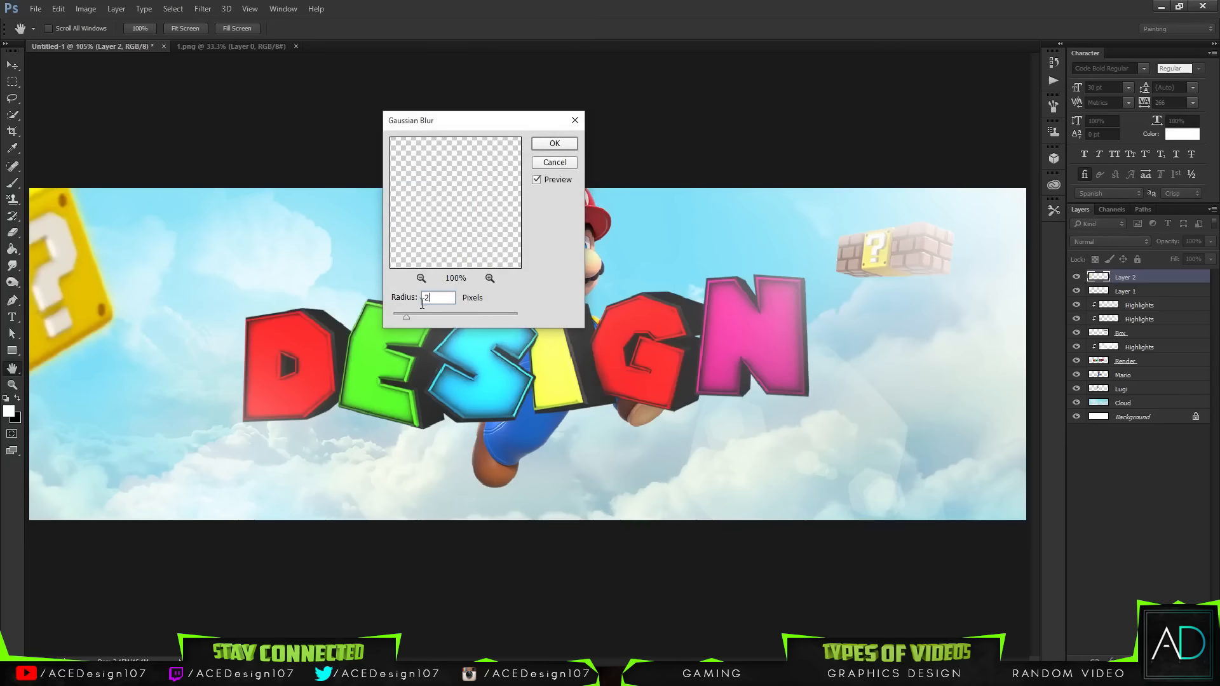
key(Return)
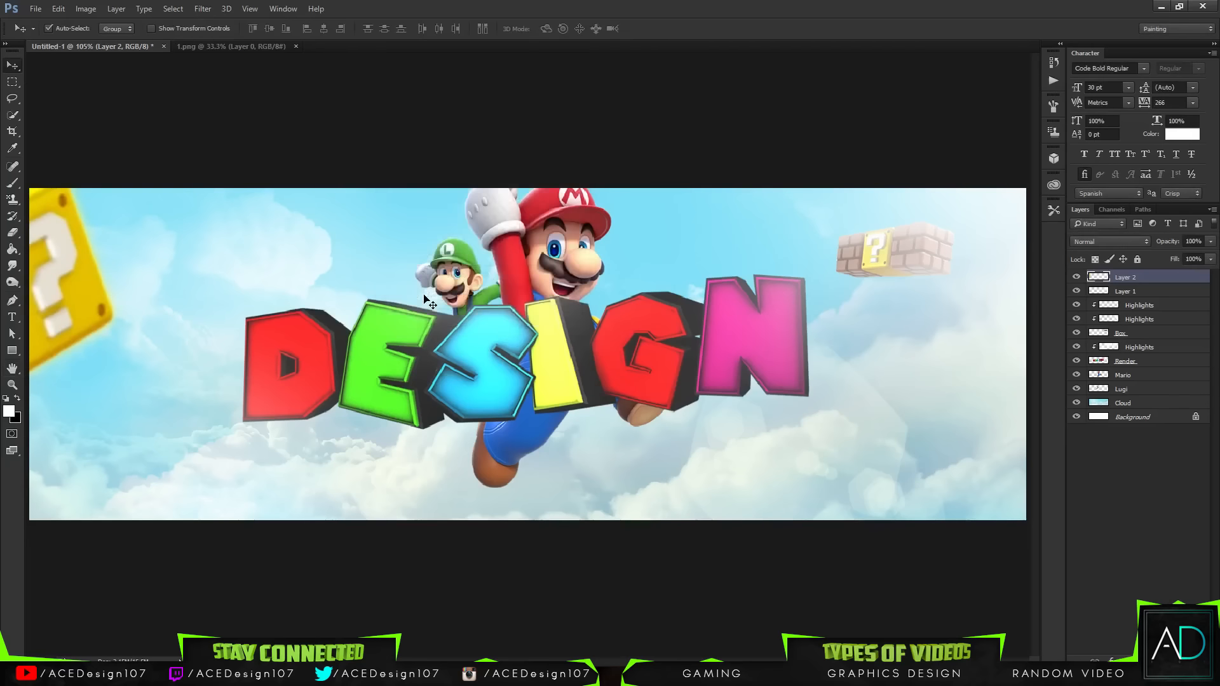
Step: Apply a horizontal Motion Blur at a 0° angle to the question block
click(209, 8)
mouse_move(226, 148)
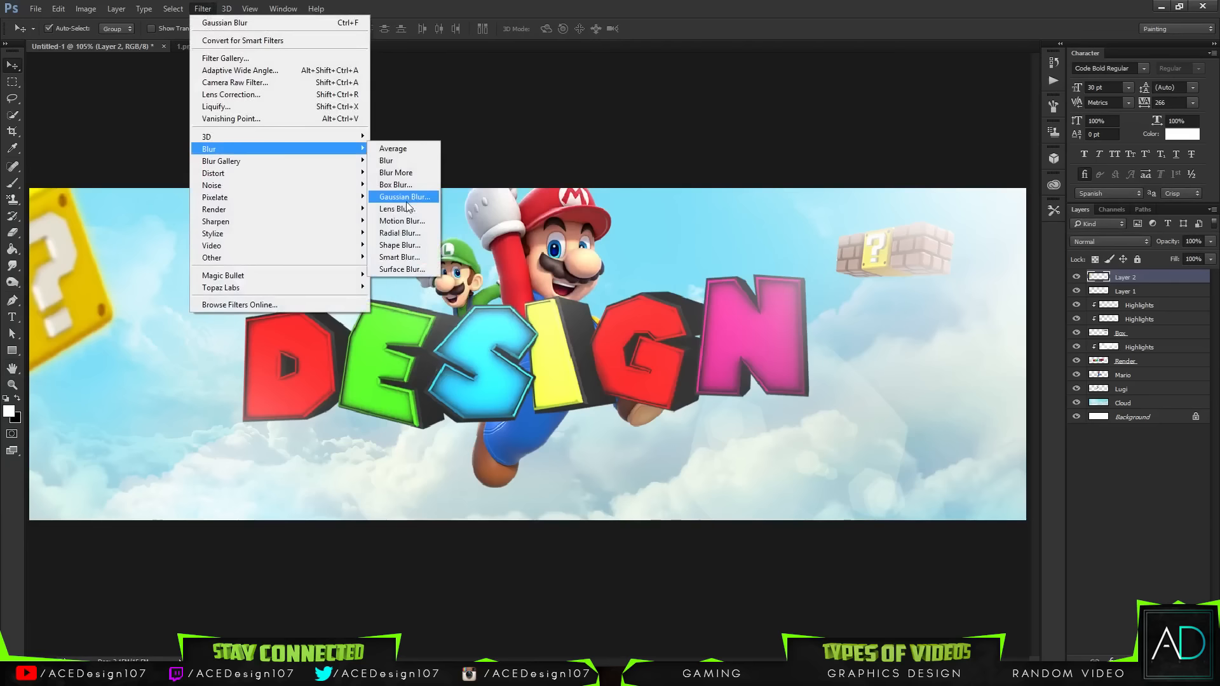
click(404, 221)
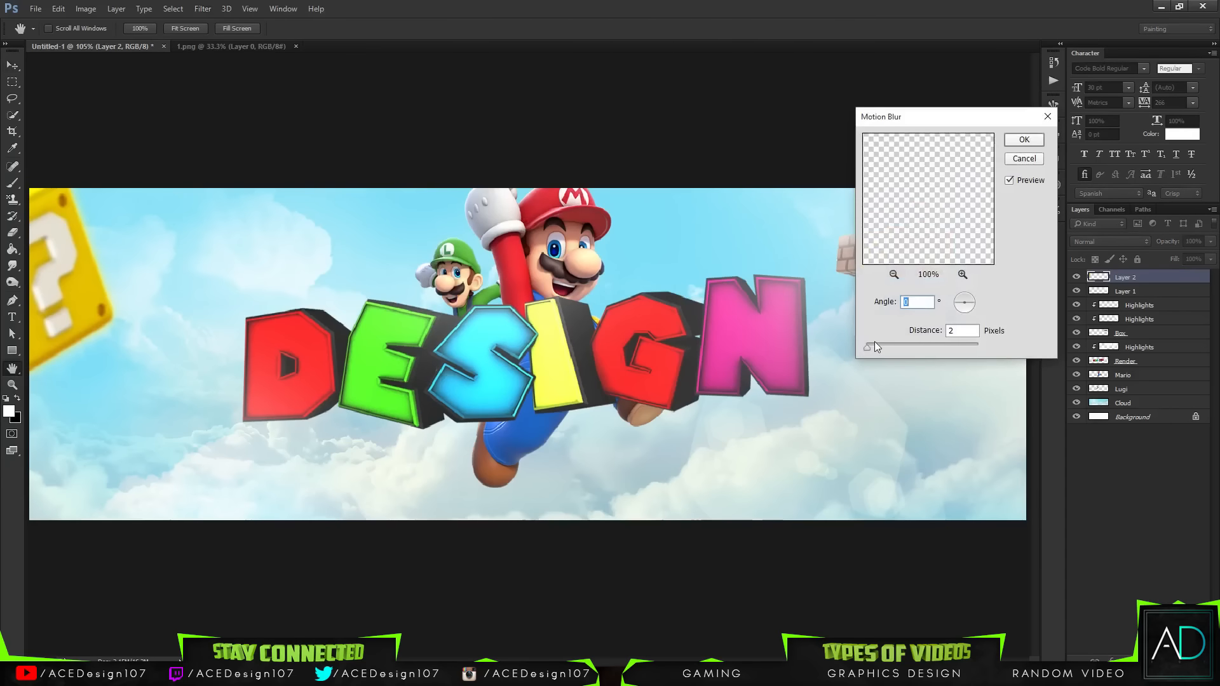
mouse_move(874, 342)
mouse_down()
mouse_move(902, 346)
mouse_move(875, 348)
mouse_up()
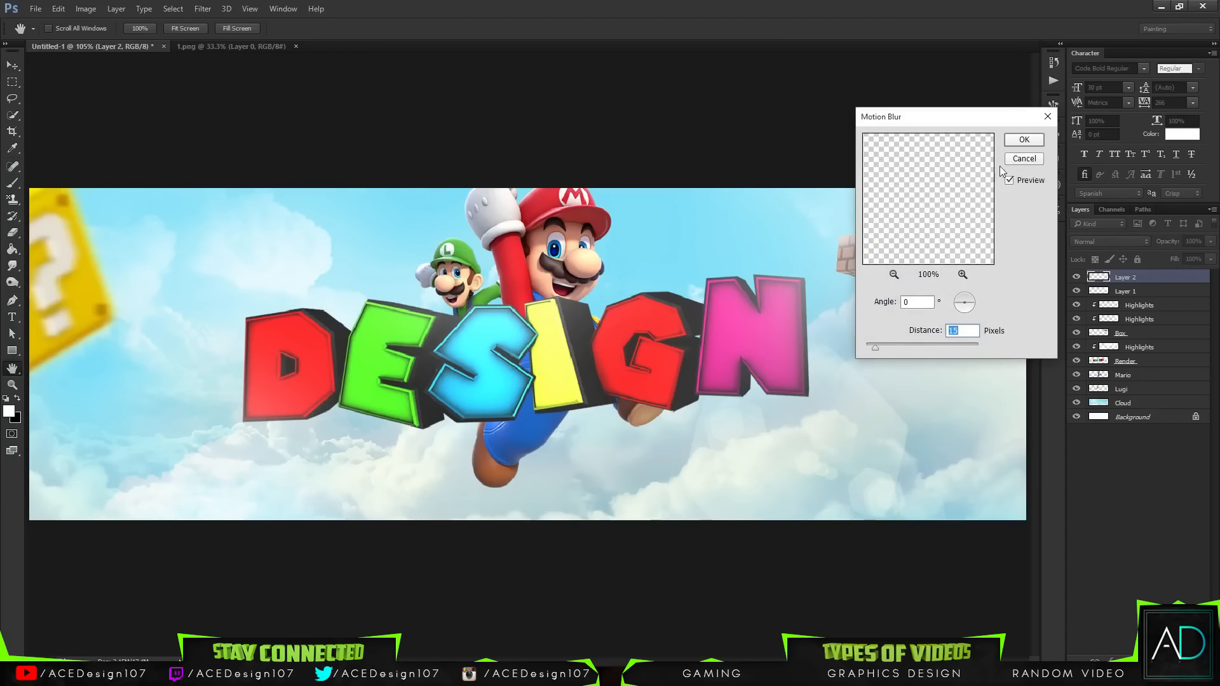
key(Return)
Step: Duplicate the question block layer and apply another Motion Blur to the copy
key(v)
key(ctrl+j)
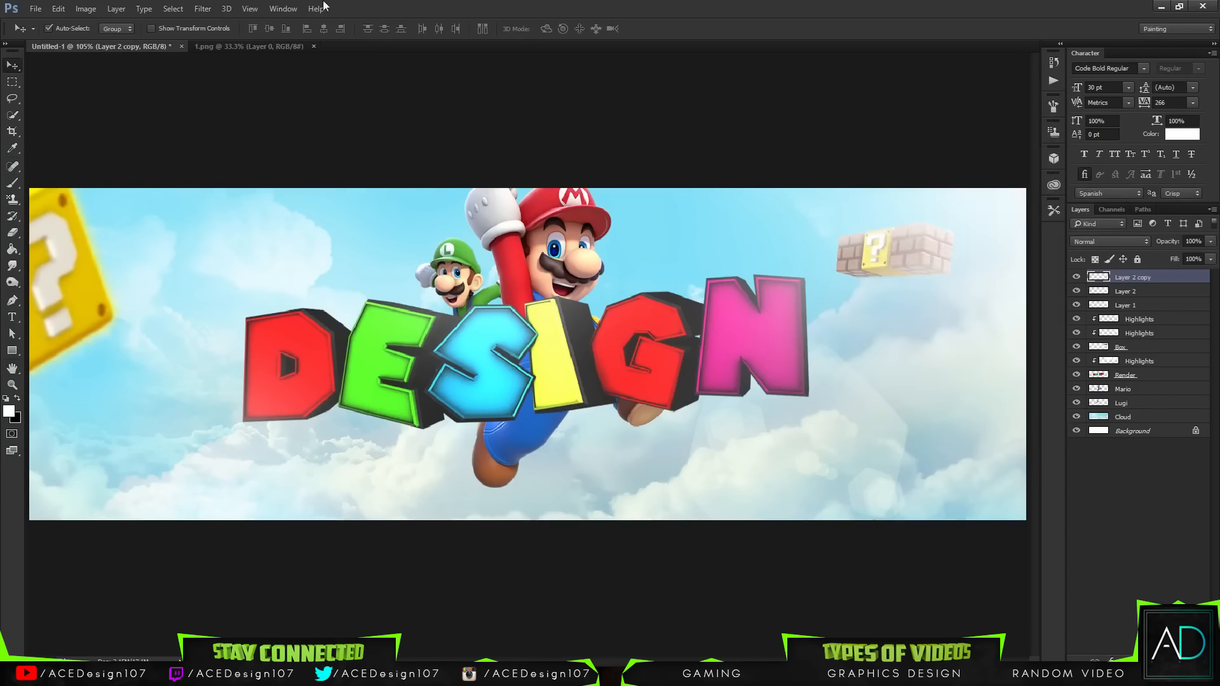
click(202, 9)
mouse_move(254, 148)
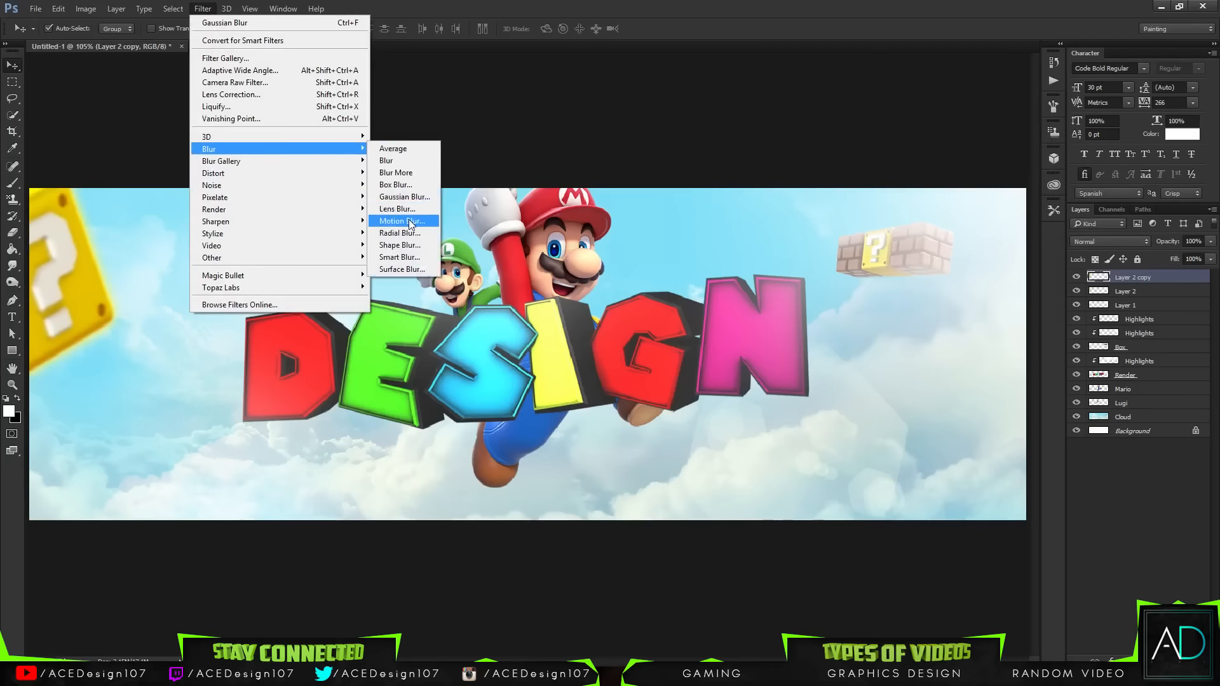
click(409, 220)
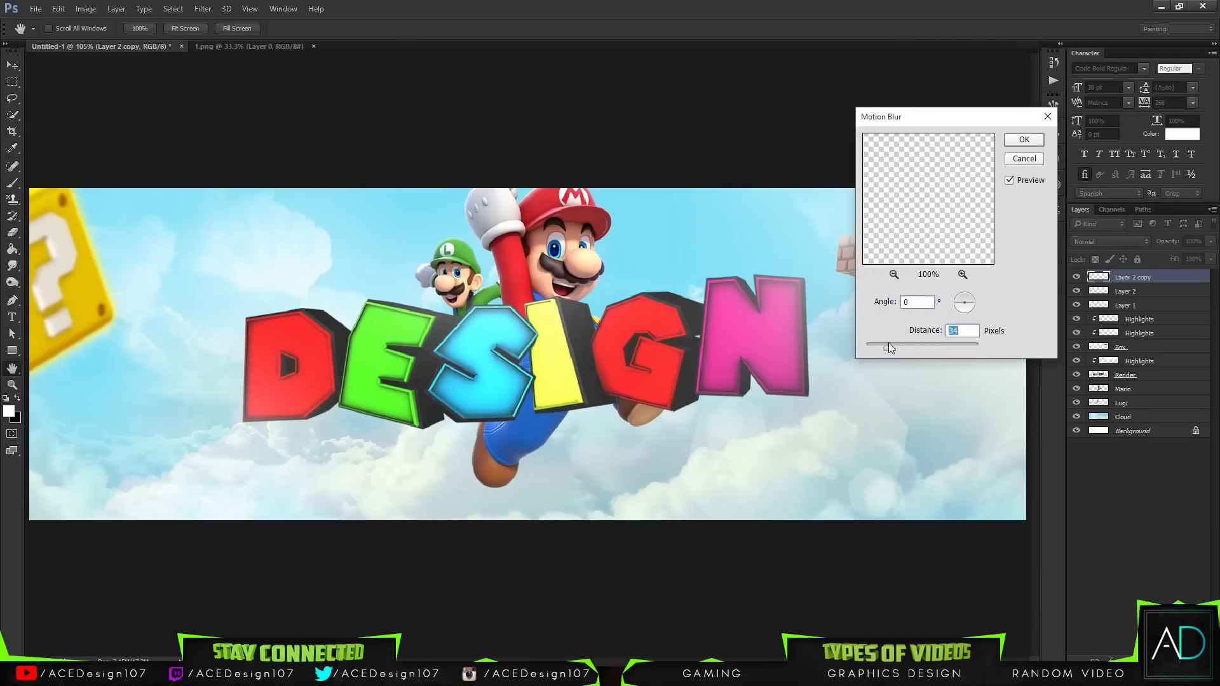
click(1024, 140)
Step: Set the copy's opacity to 39% and its blend mode to Overlay
drag(1210, 241, 1177, 253)
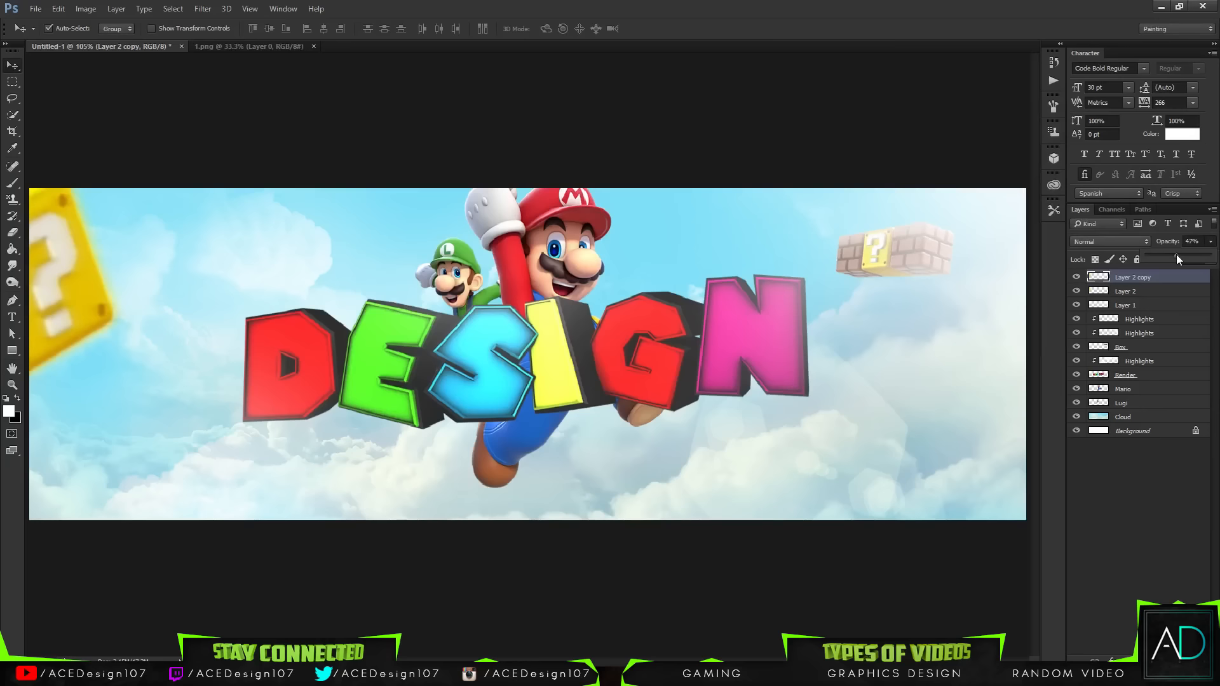
click(1117, 241)
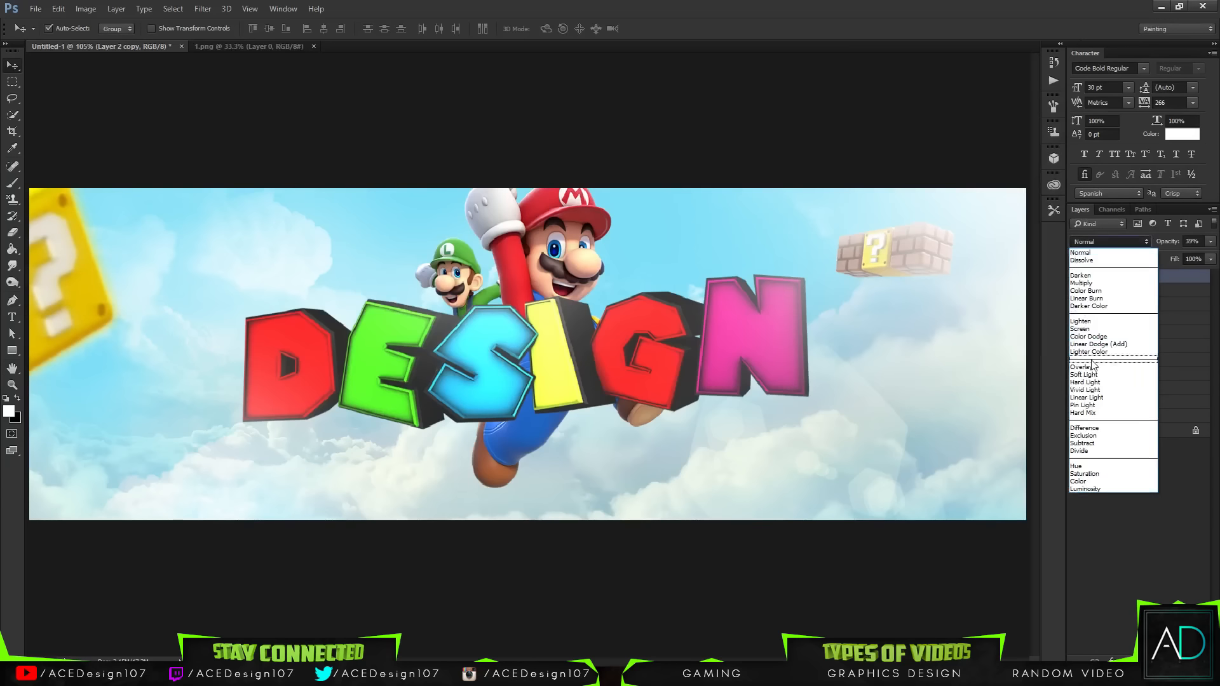
click(1091, 367)
Step: Merge the blurred copy with the original question block layer
shift+click(1125, 298)
key(ctrl+e)
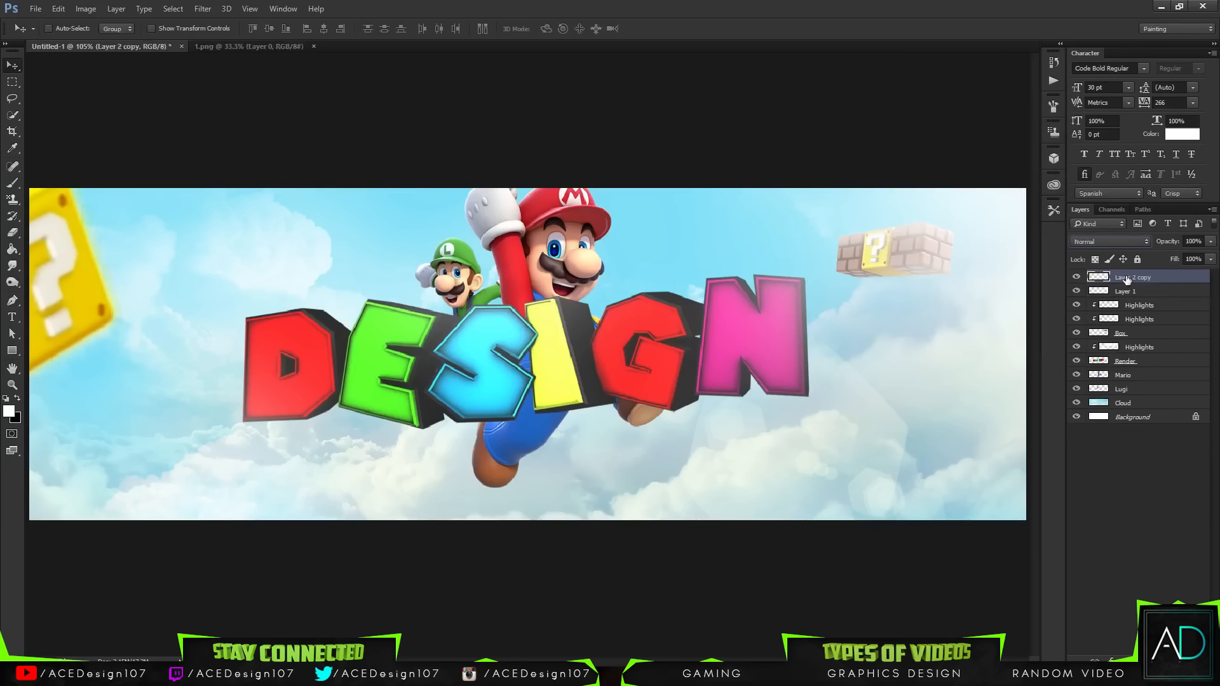
Step: Rename the merged layer "Question Box" and the layer below it "White Vin"
double_click(1124, 278)
text(O)
text(uestion Box)
key(Return)
click(1076, 291)
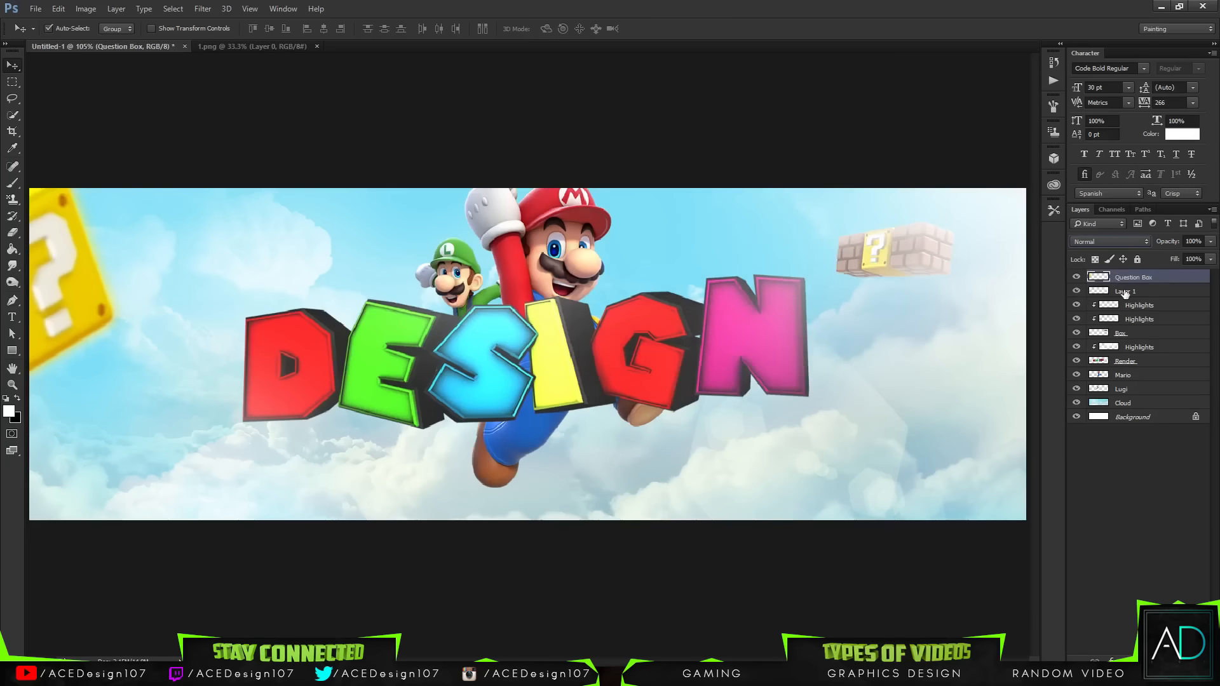
double_click(1125, 291)
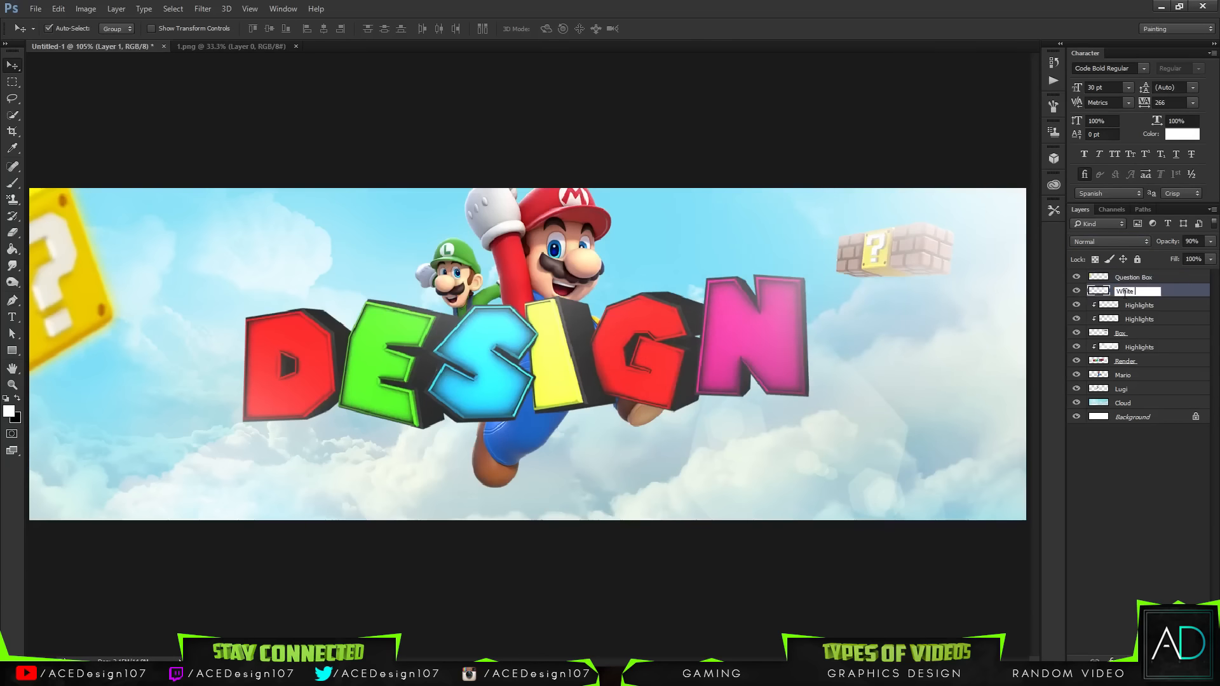
key(Return)
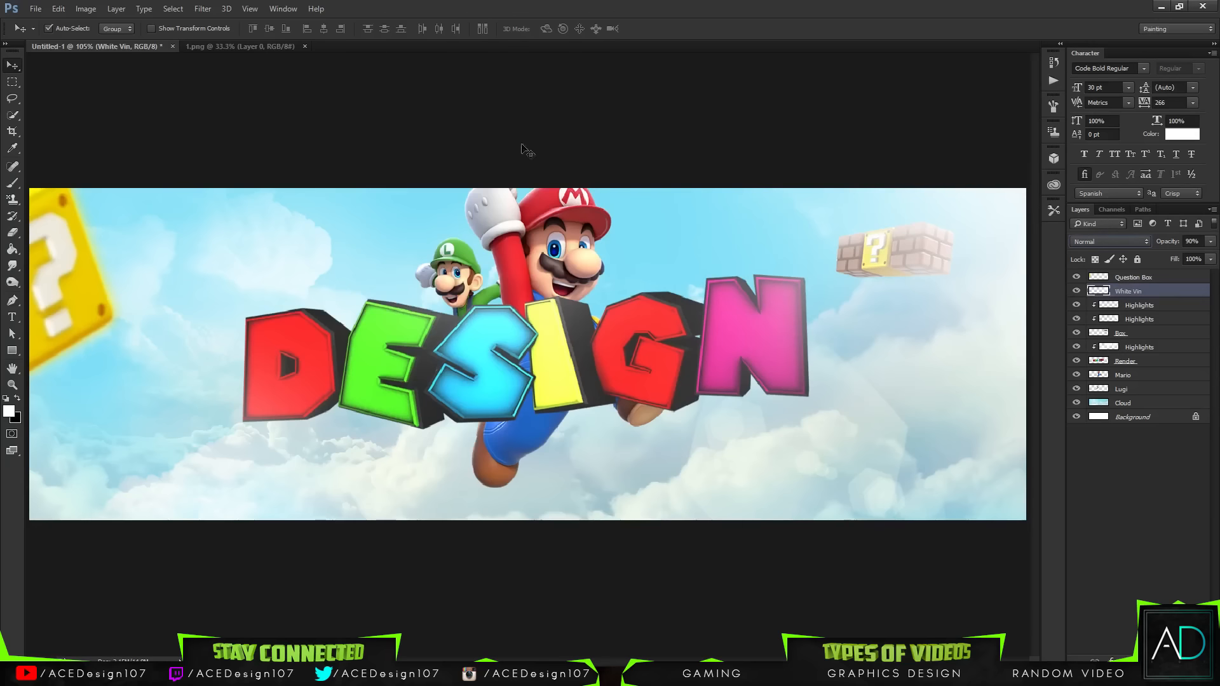
Step: Open the confetti image from the Confetti folder in the Assets directory
click(39, 9)
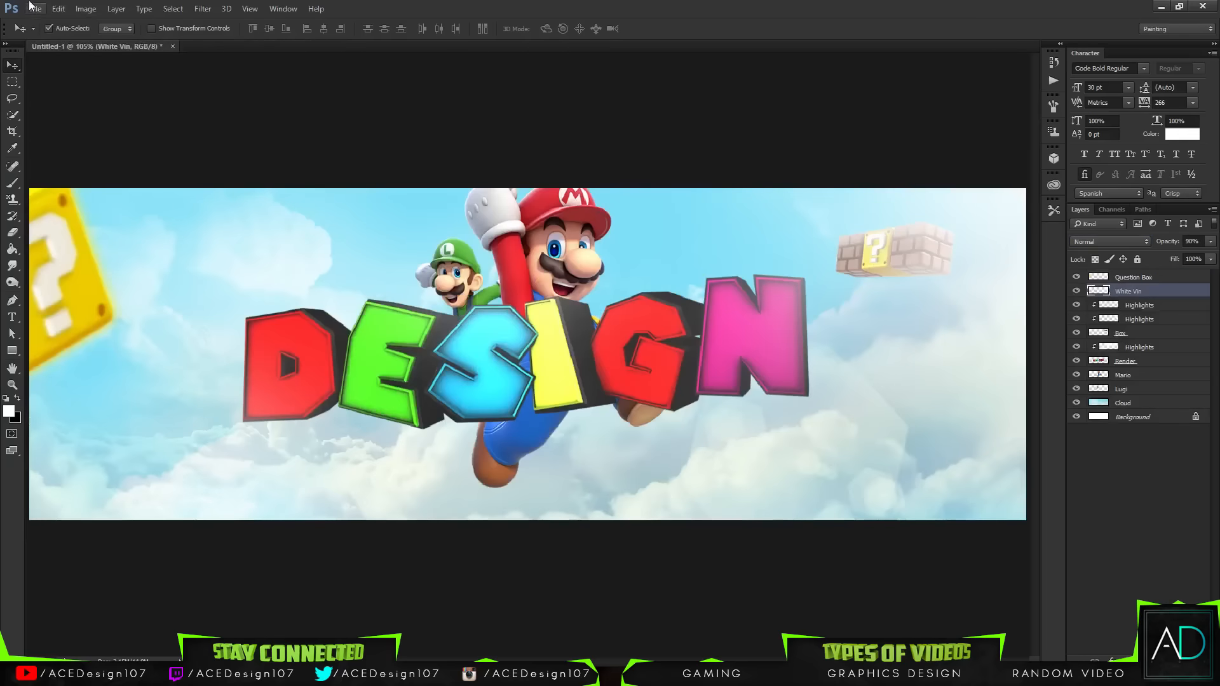
click(36, 9)
click(50, 35)
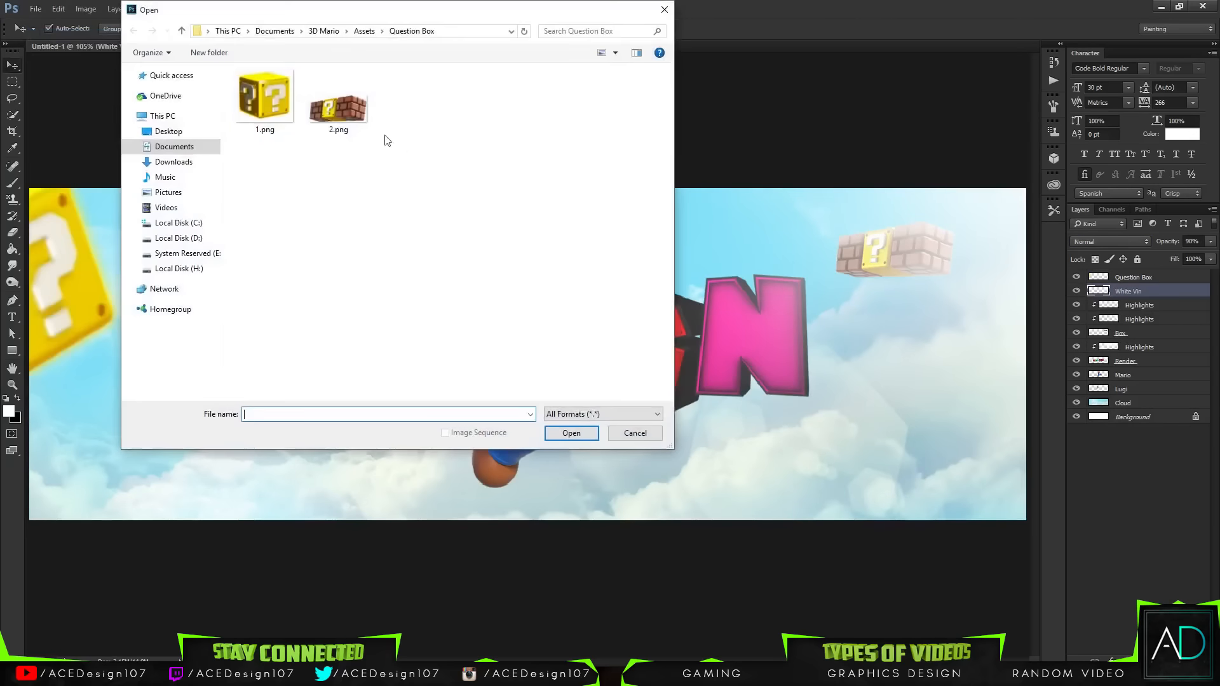
click(365, 31)
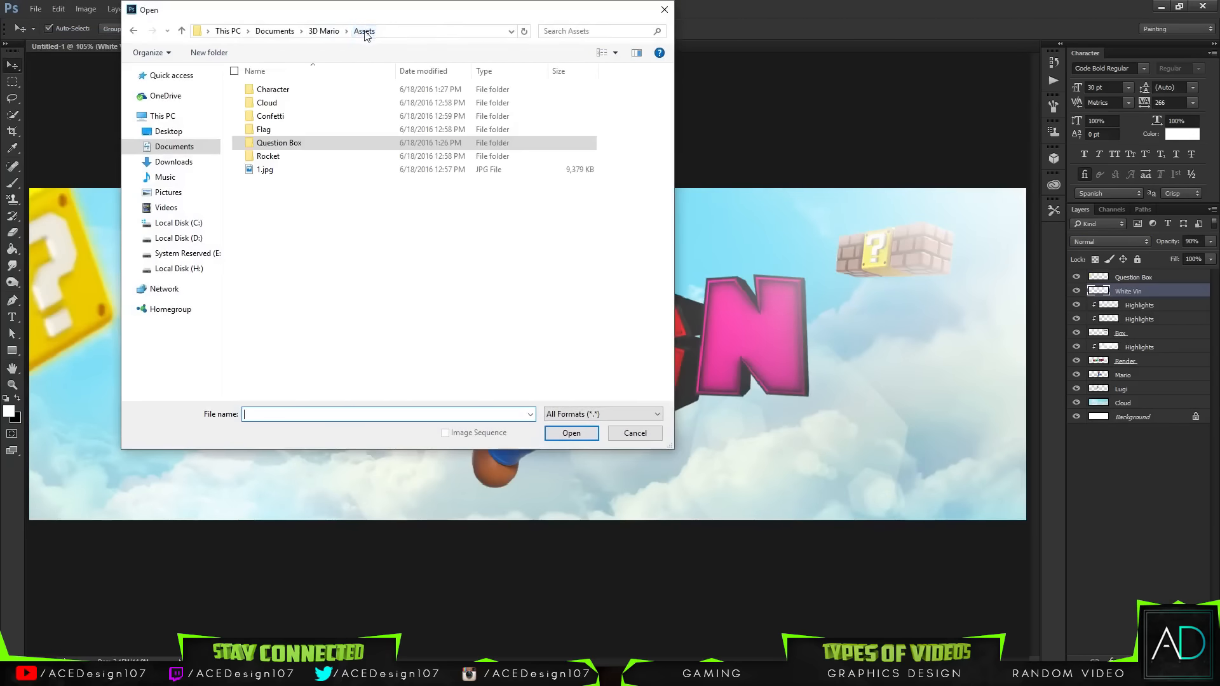
double_click(270, 116)
double_click(289, 105)
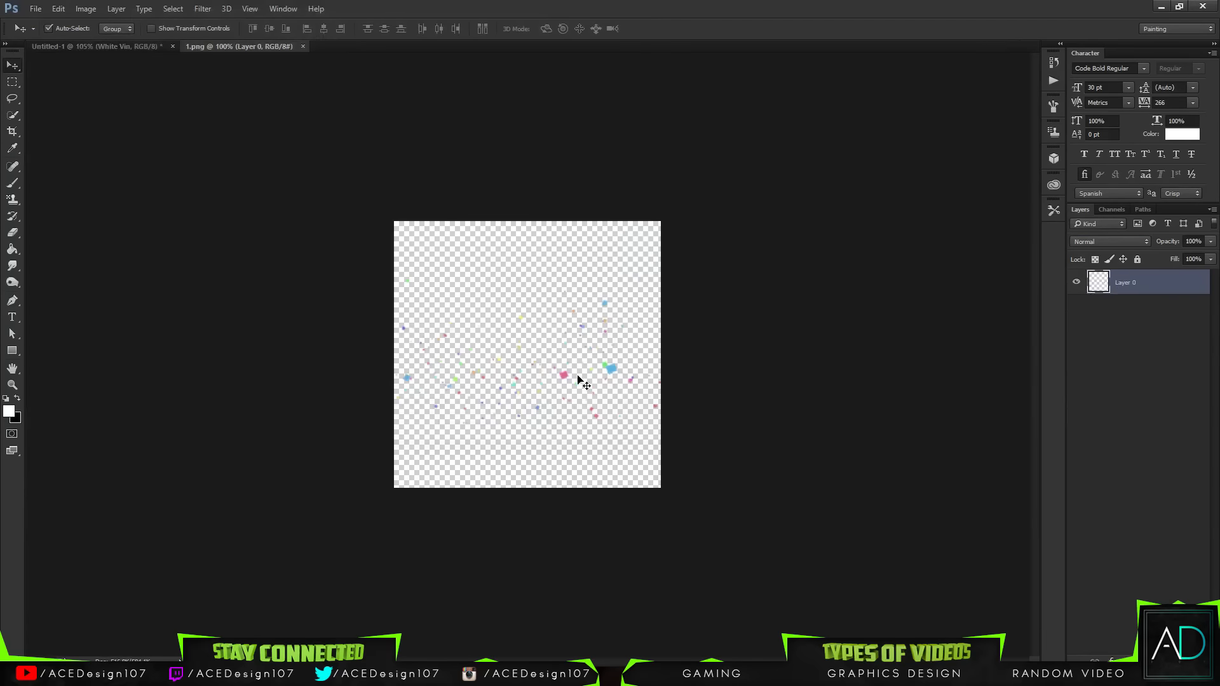
Step: Move the confetti into the banner and scale it to about 219% around the lettering
drag(569, 380, 540, 310)
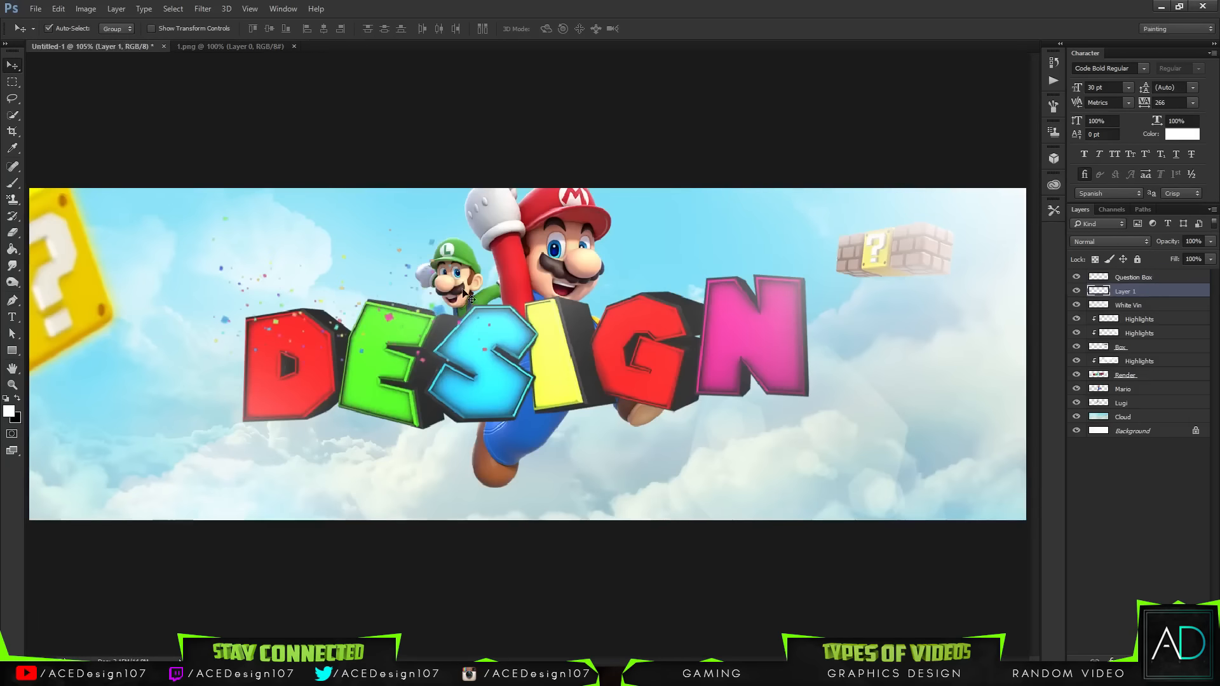
key(ctrl+t)
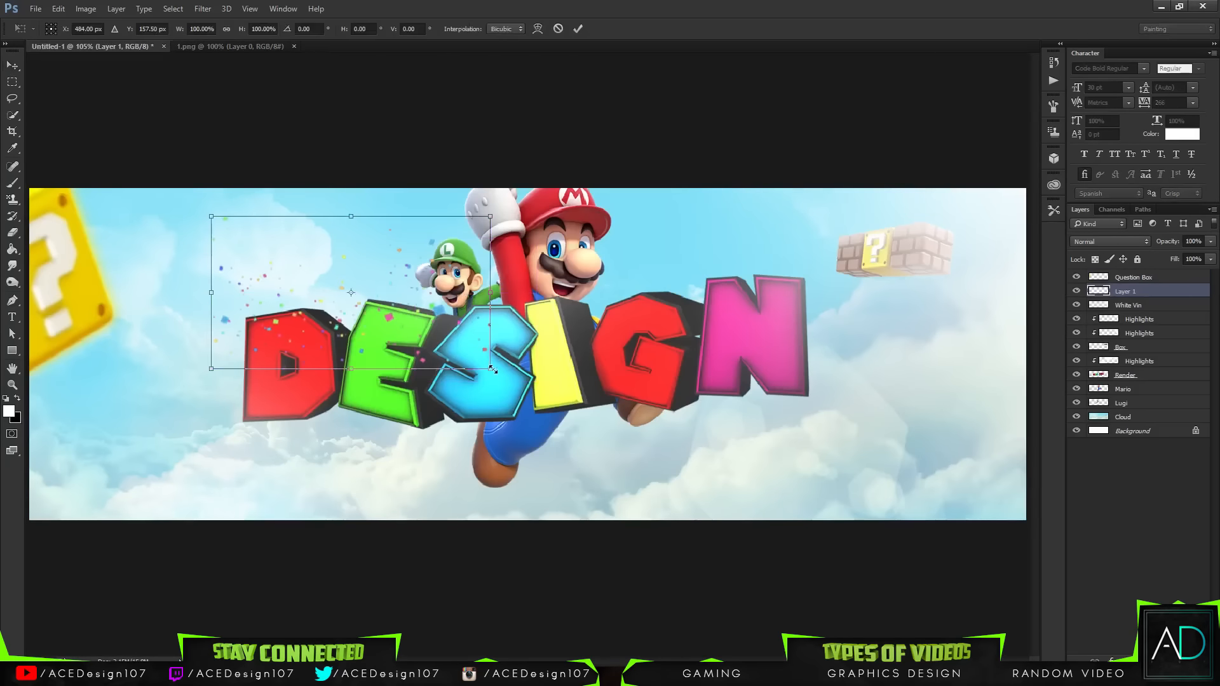
drag(493, 370, 656, 459)
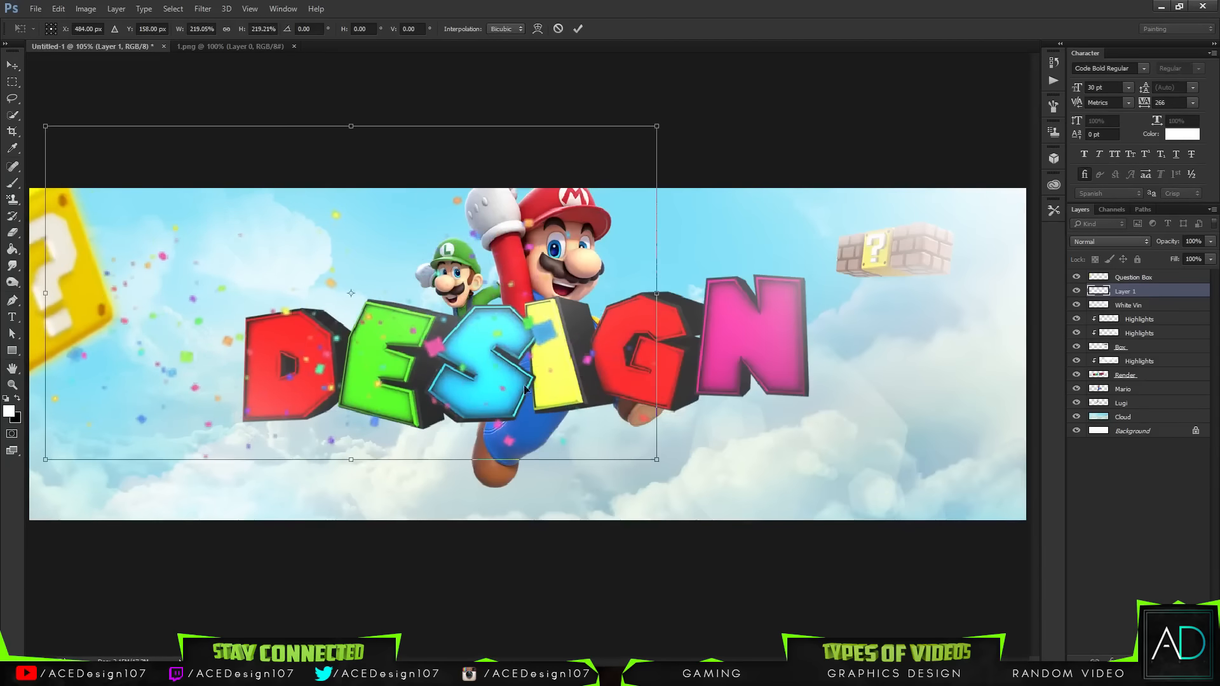
drag(525, 389, 643, 388)
drag(794, 473, 772, 462)
drag(697, 418, 710, 421)
key(Return)
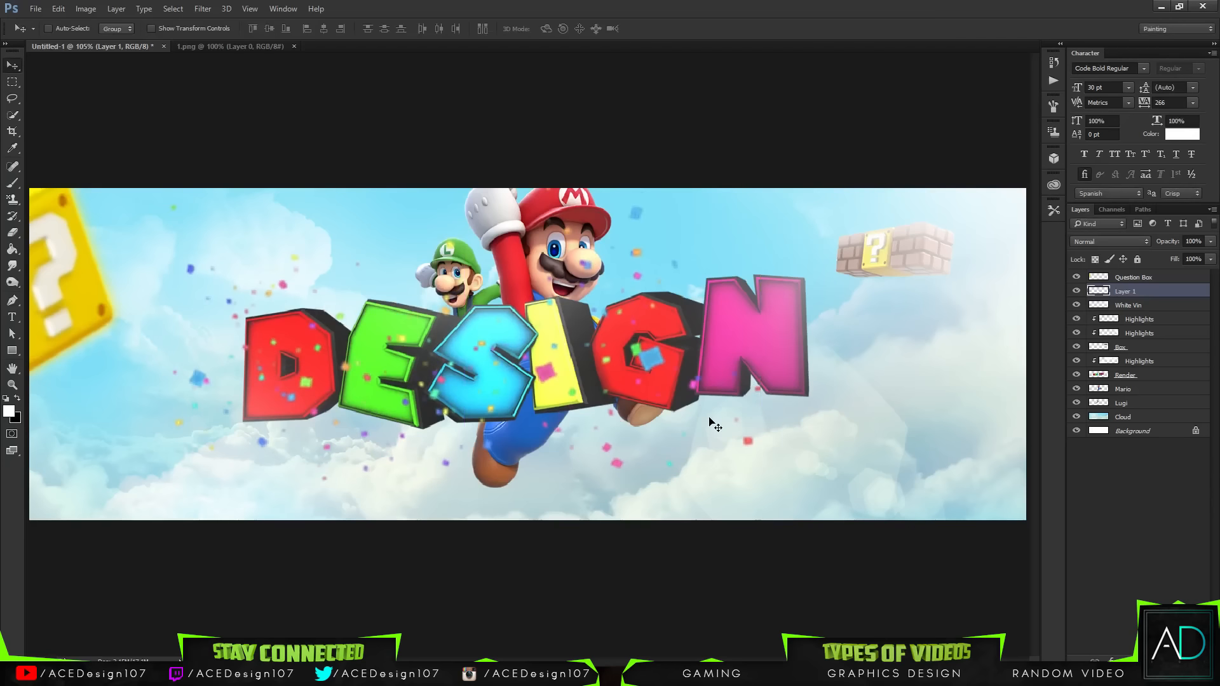
Step: Move the confetti layer down beneath the Luigi layer, just above the cloud
drag(1140, 292, 1119, 381)
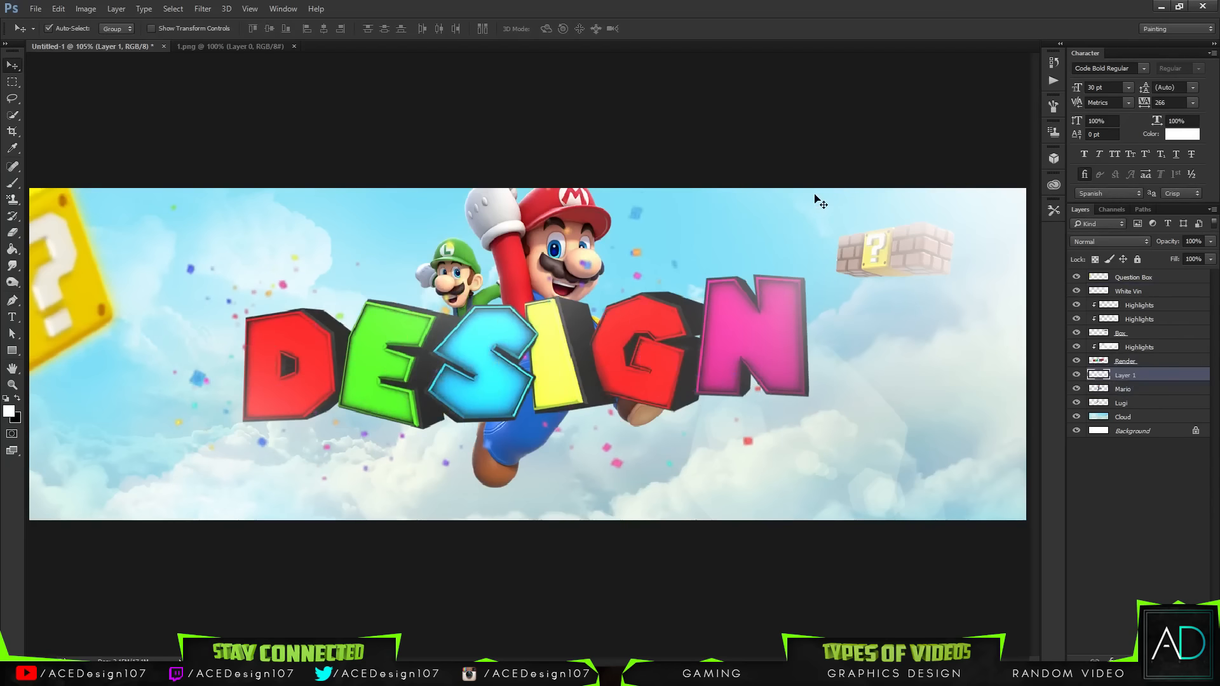
drag(1139, 377, 1125, 410)
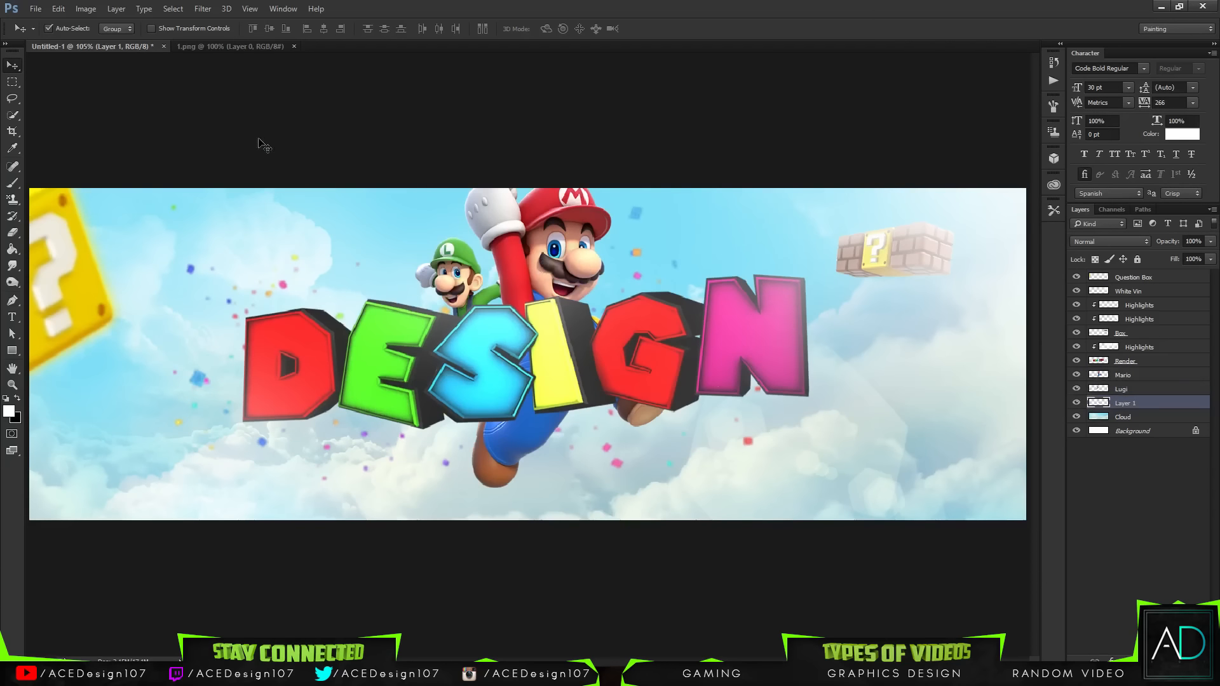
Step: Apply a Gaussian Blur of 1 pixel to the confetti
click(203, 9)
mouse_move(254, 148)
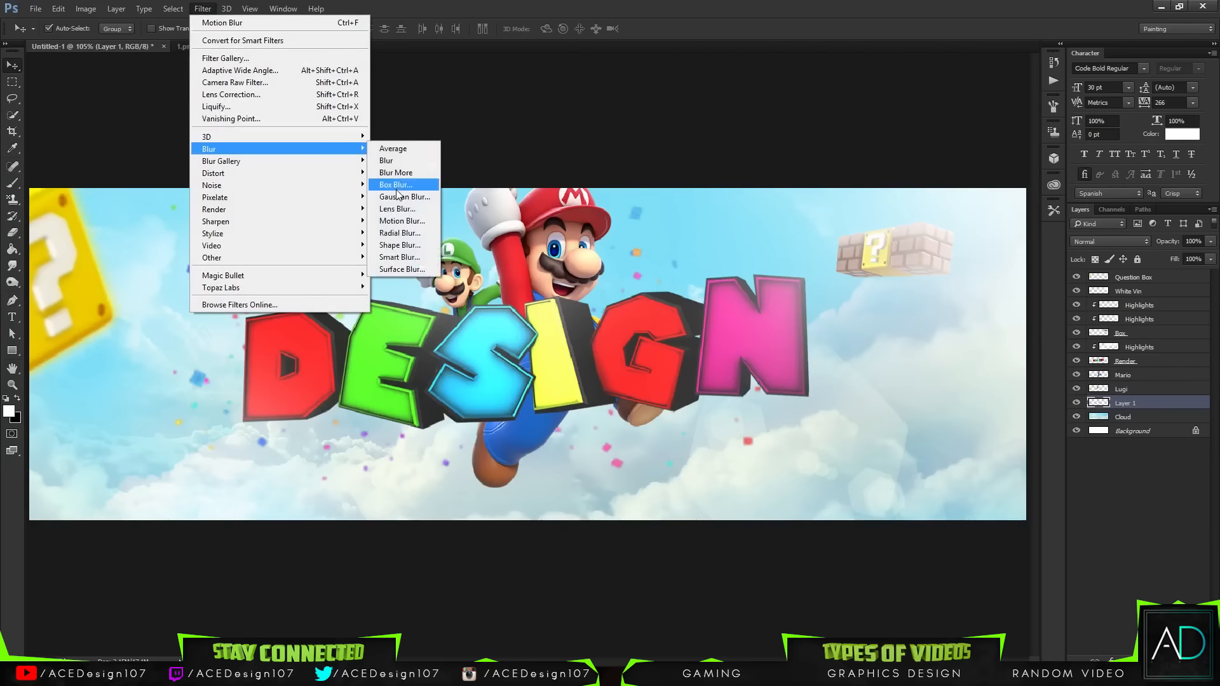
click(397, 186)
key(Return)
click(203, 9)
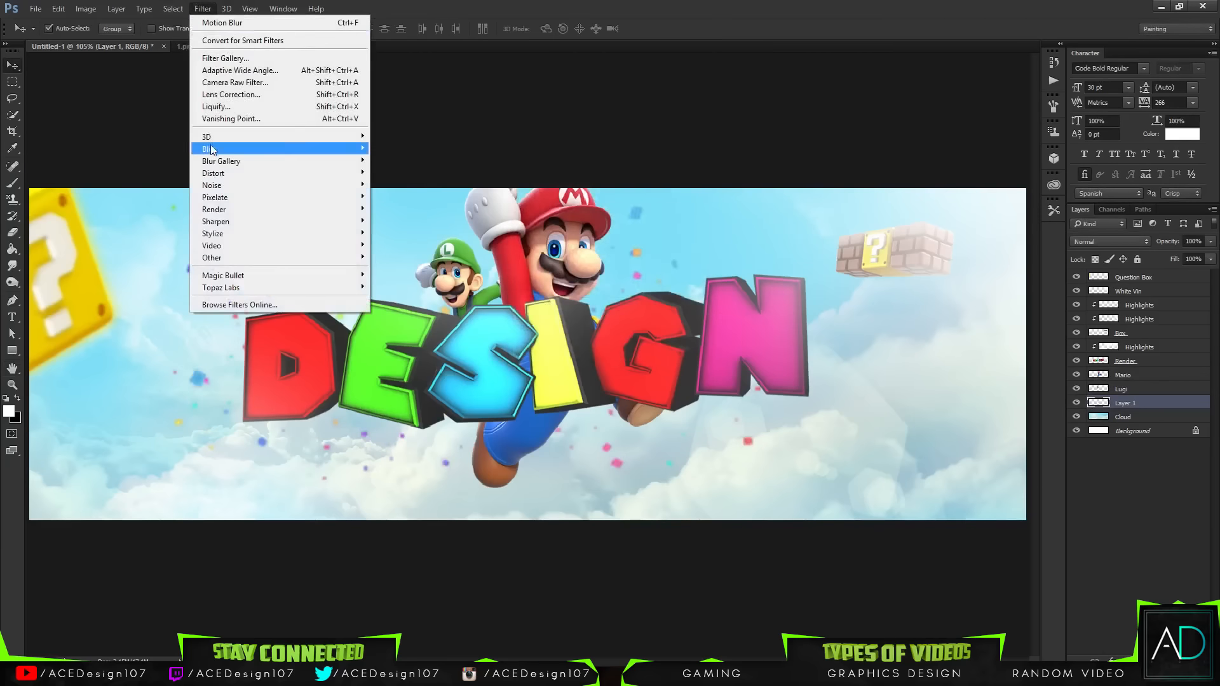
mouse_move(211, 149)
click(401, 197)
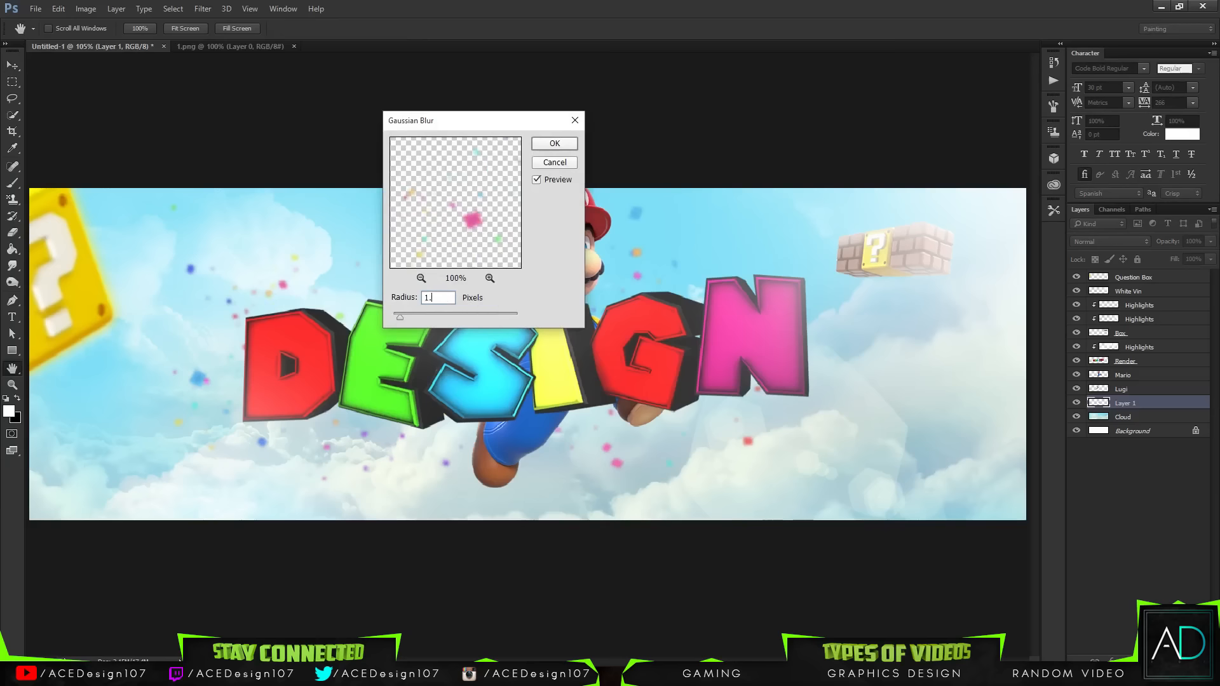
key(Return)
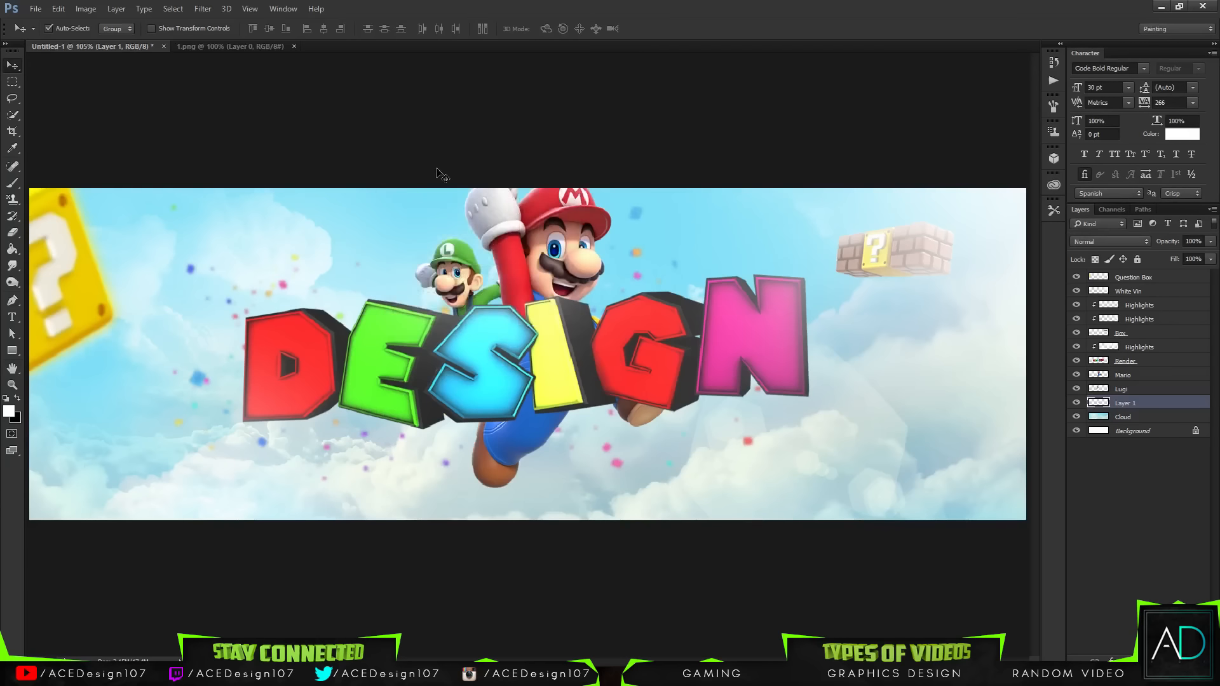
Step: Select the Eraser with a 450 px brush and set its hardness to 0%
key(e)
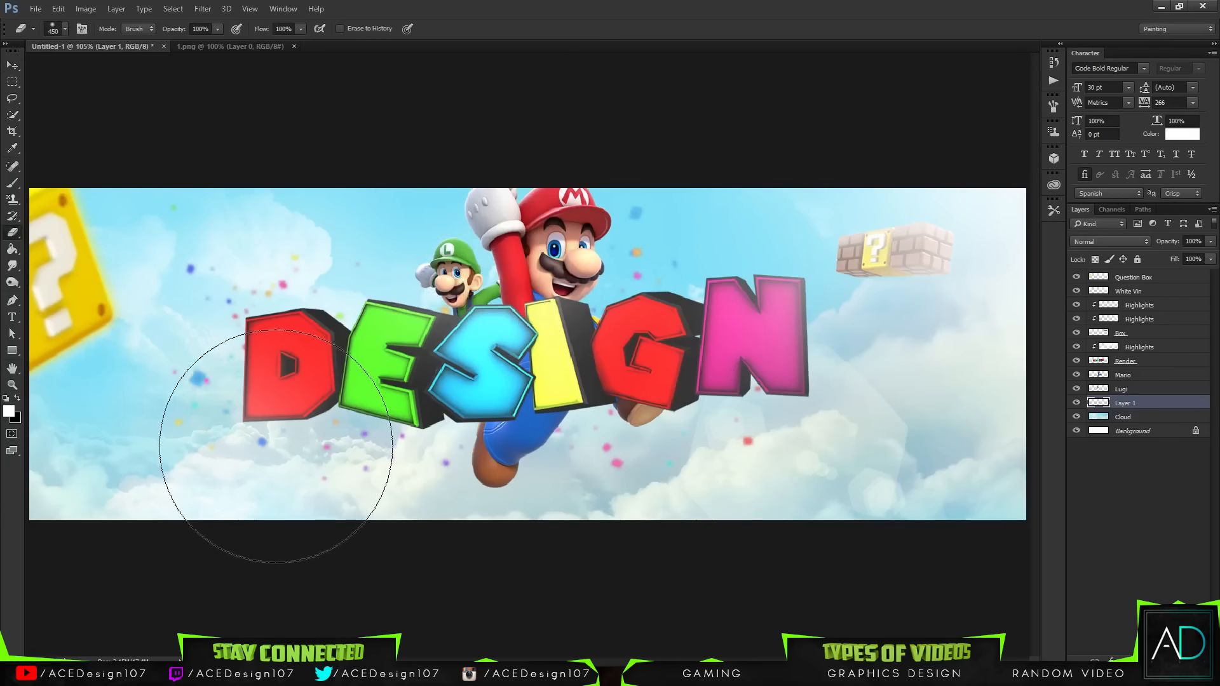
click(57, 28)
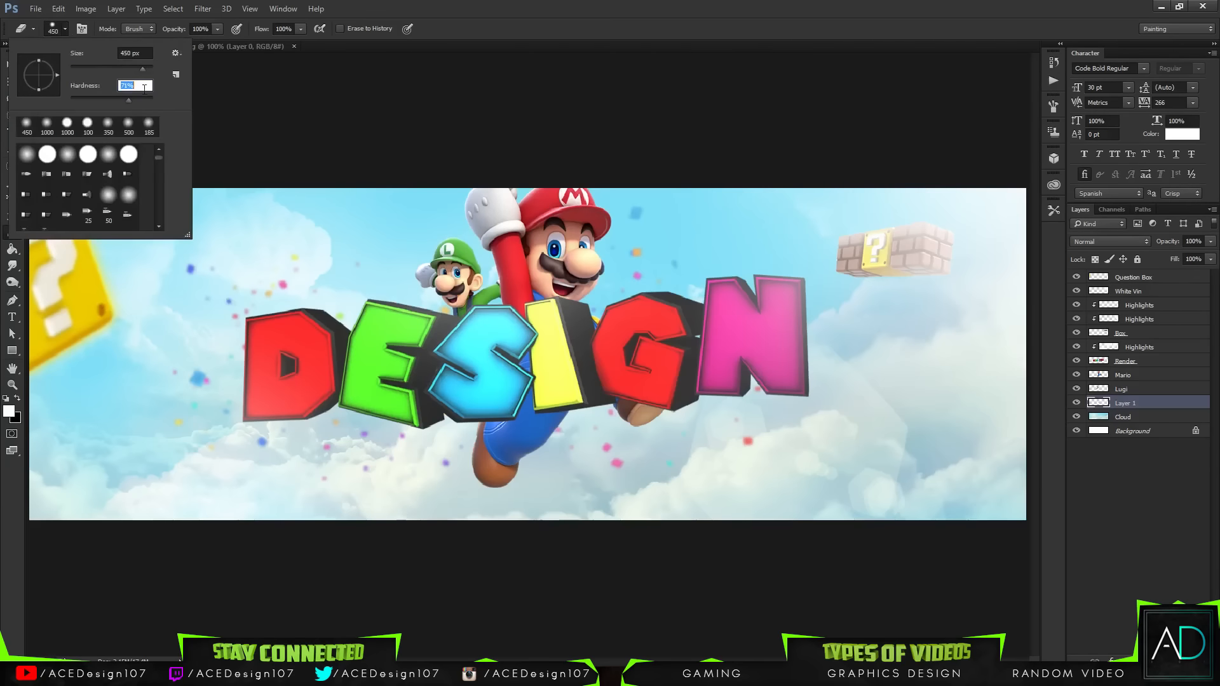
text(0)
key(Return)
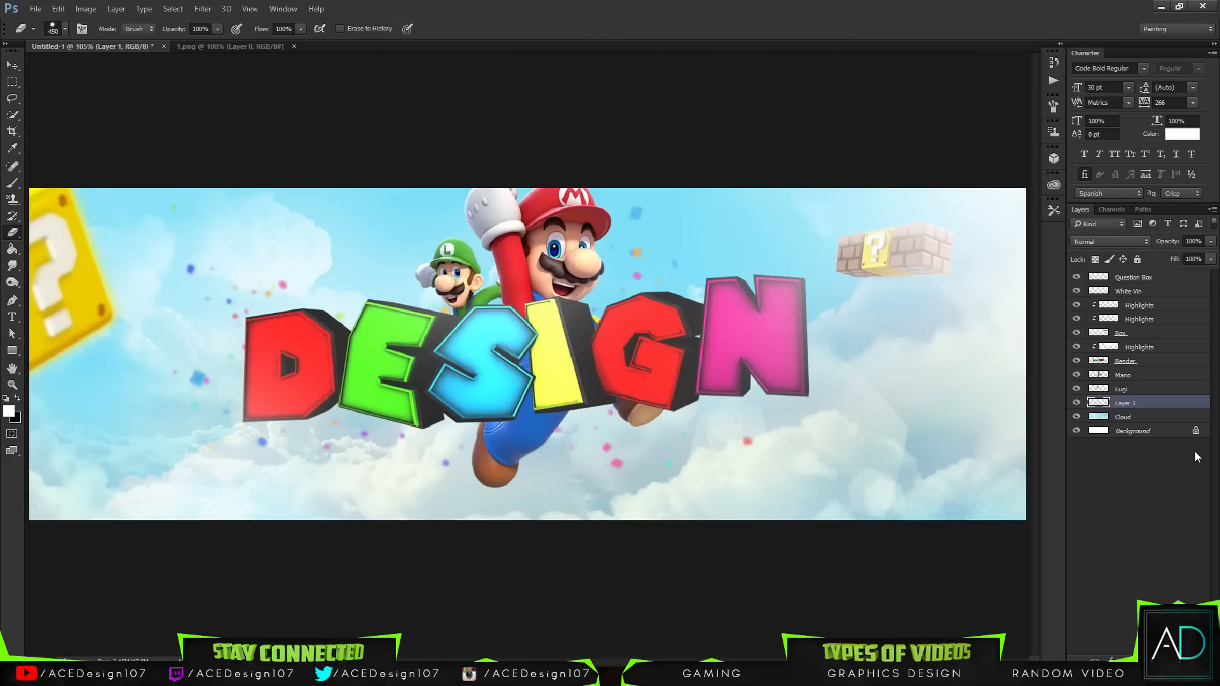
Step: Duplicate the confetti layer and enlarge the copy, shifting it toward the banner's right side
key(ctrl+j)
key(ctrl+t)
drag(273, 229, 137, 576)
drag(598, 401, 1058, 282)
drag(841, 303, 862, 289)
key(Return)
Step: Shift the hue of the enlarged confetti copy to +150 with Hue/Saturation
key(e)
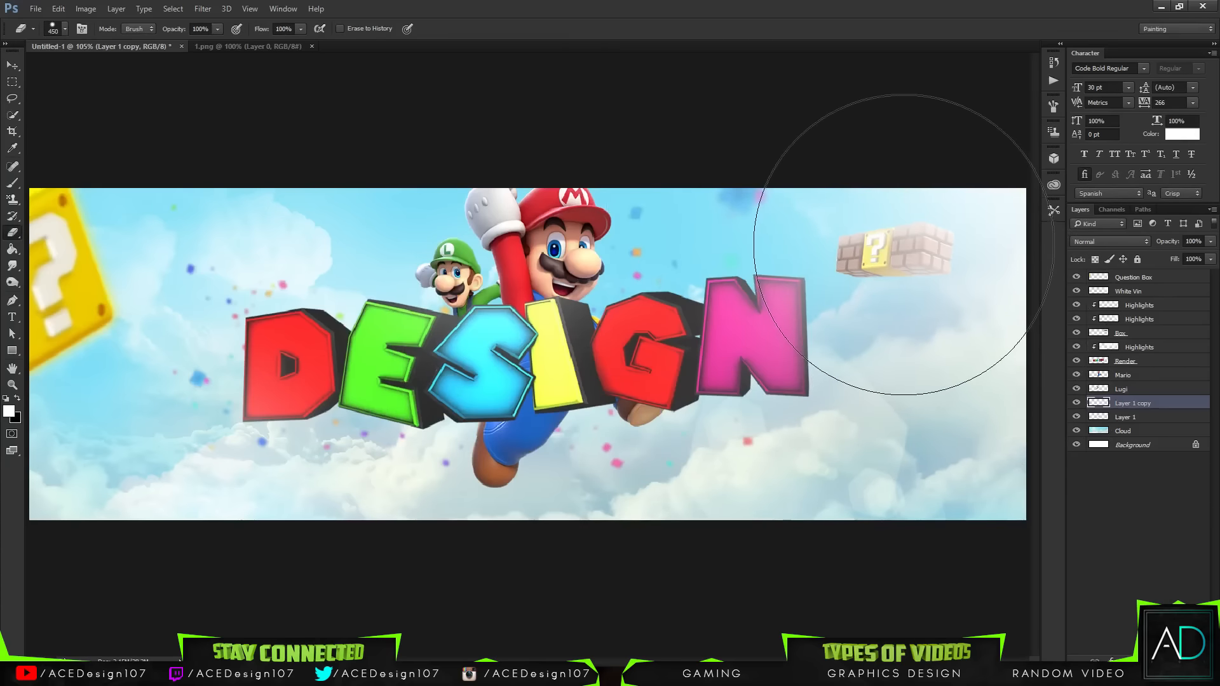
key(ctrl+u)
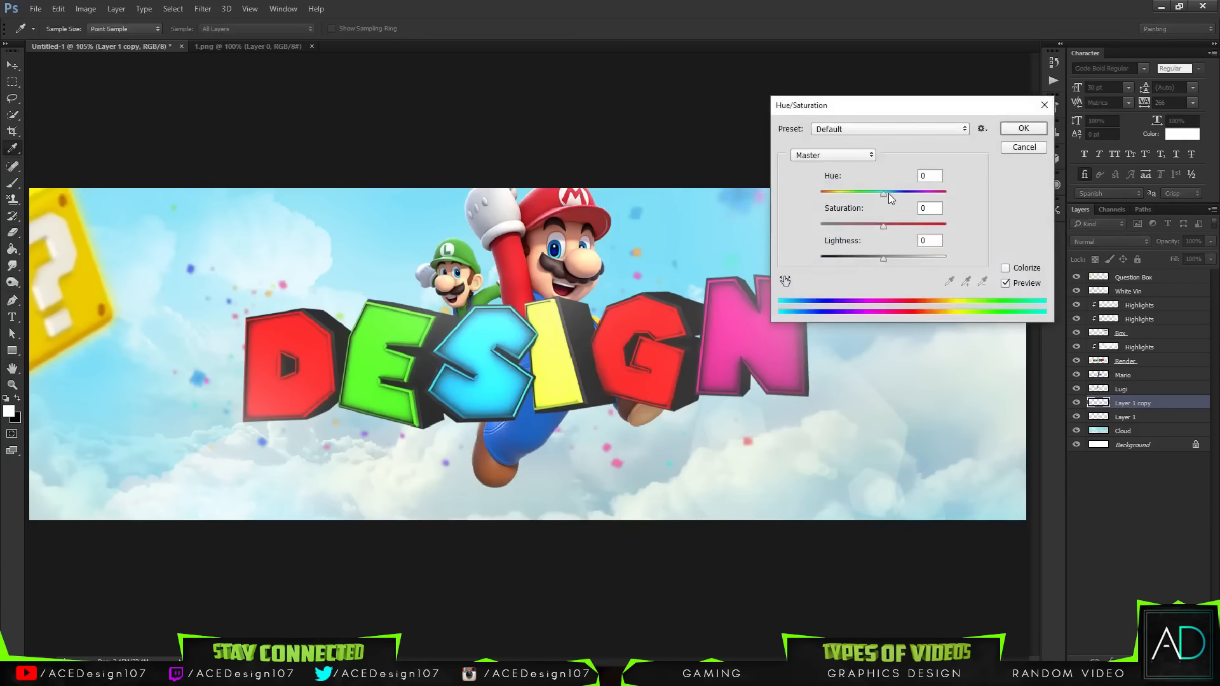
mouse_move(888, 193)
mouse_down()
mouse_move(856, 193)
mouse_move(940, 190)
mouse_up()
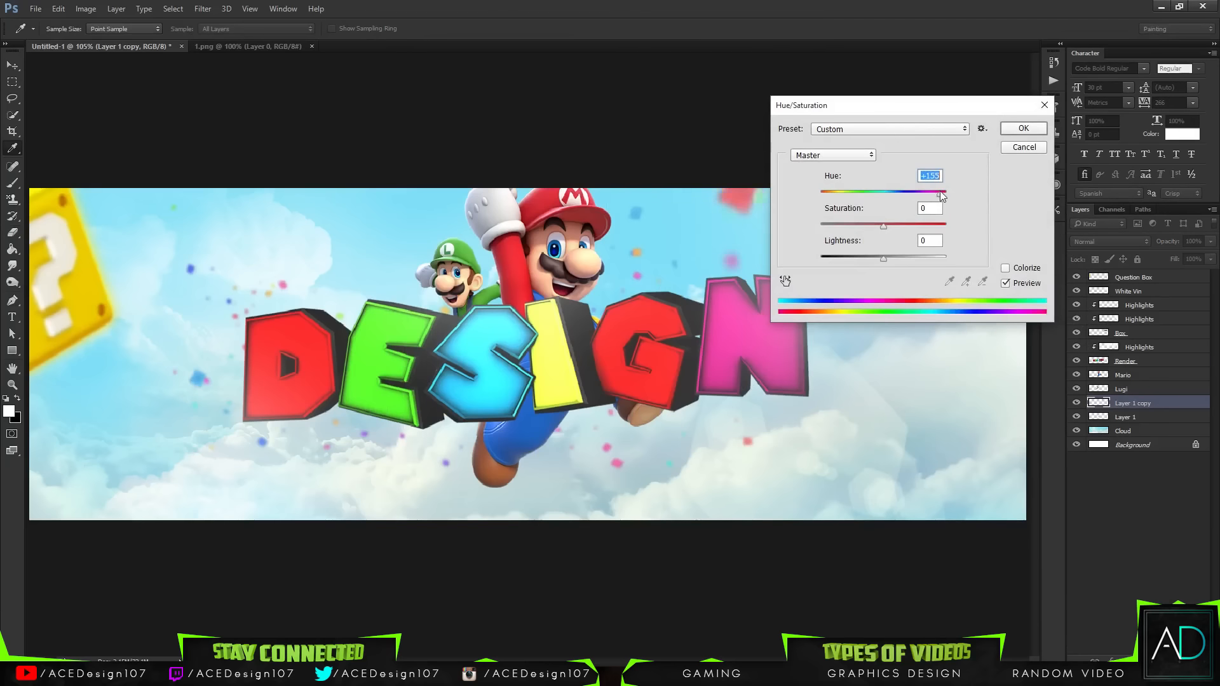
click(1023, 127)
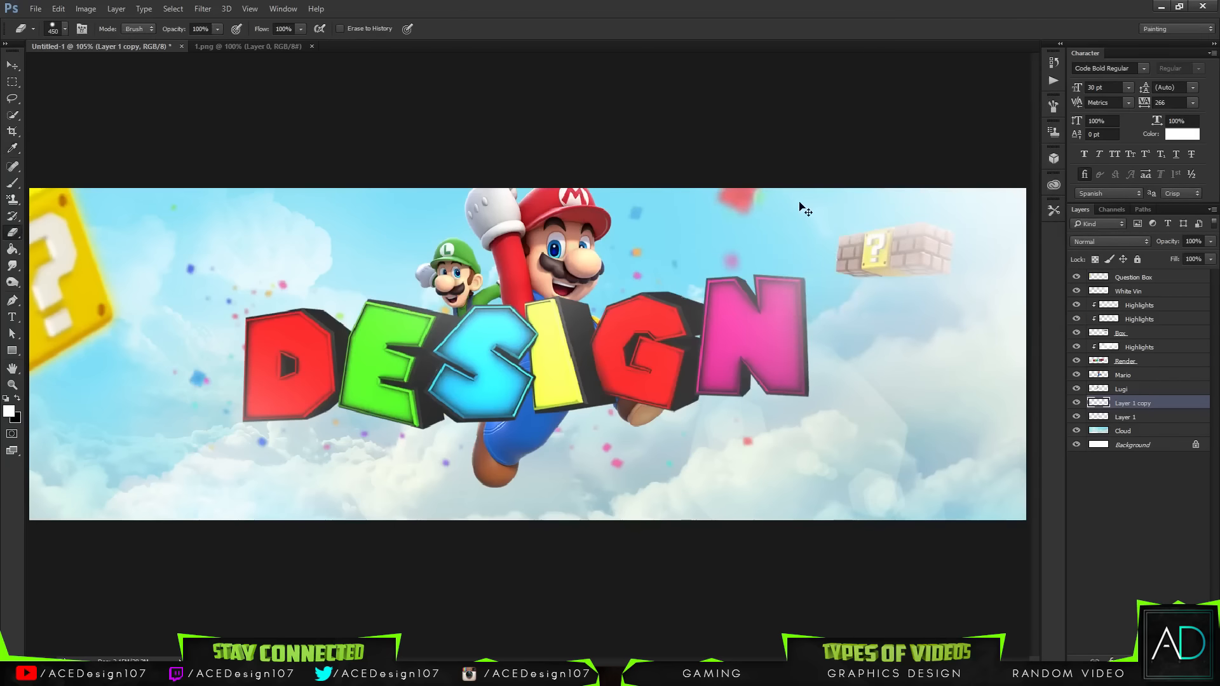
key(j)
key(ctrl+j)
key(ctrl+j)
key(ctrl+z)
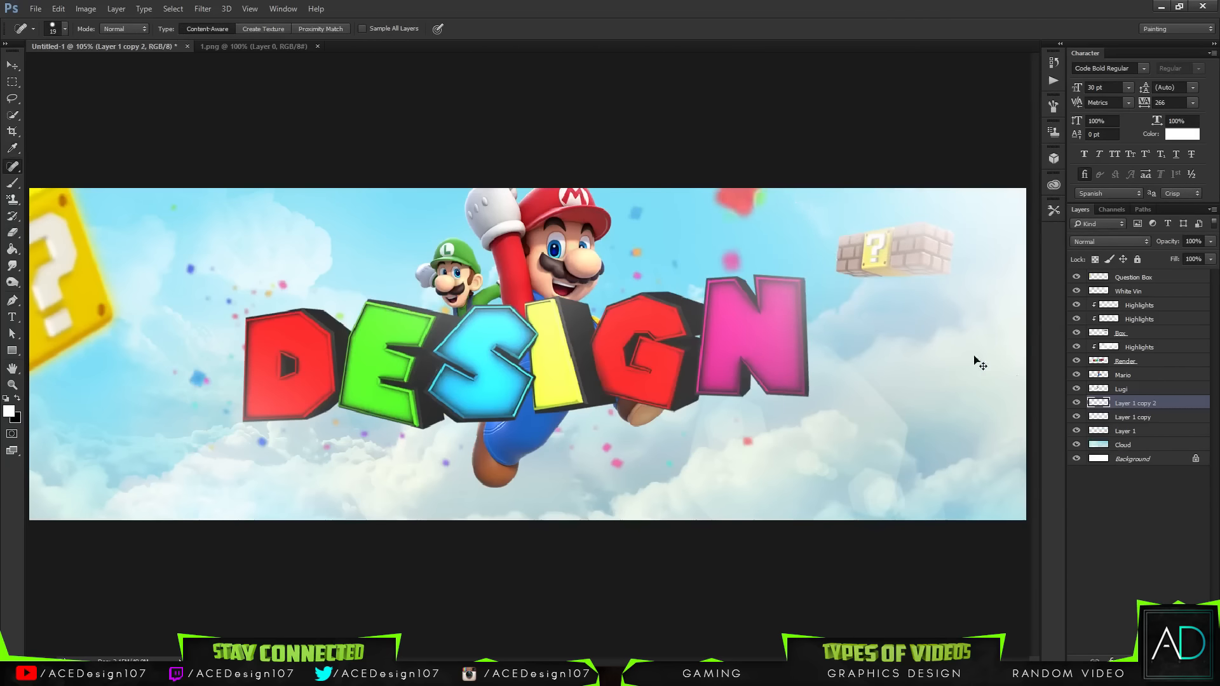
key(ctrl+z)
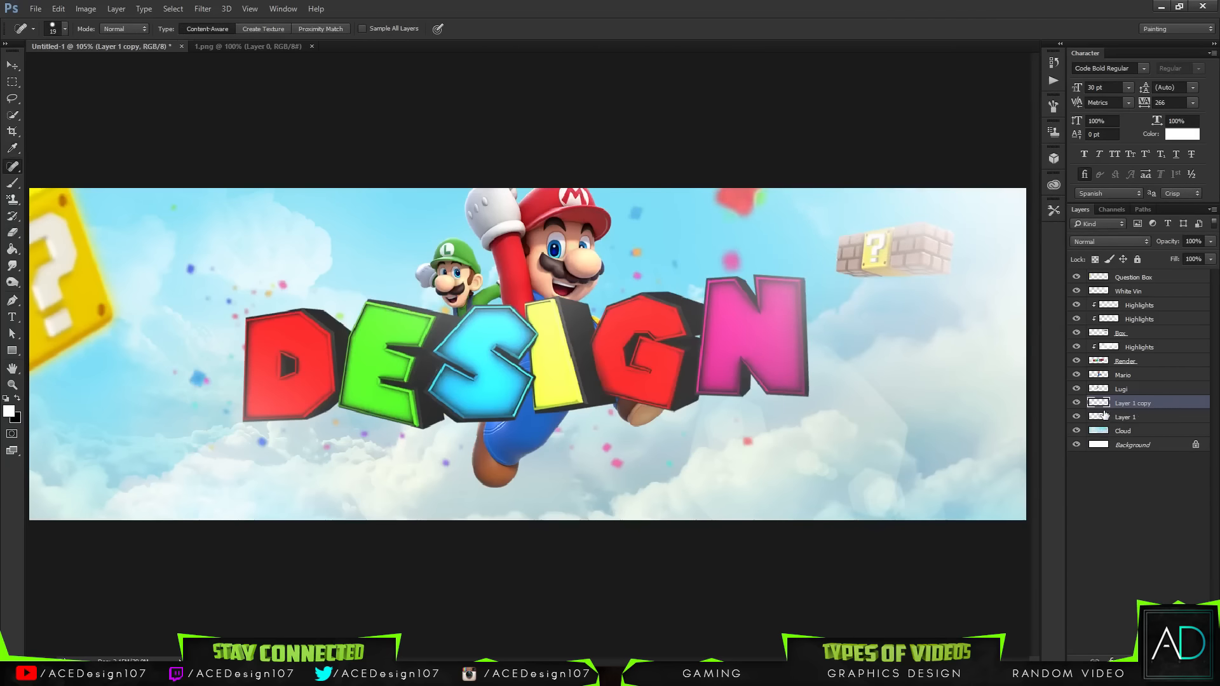
Step: Duplicate the confetti copy, scale the new copy down to about 61% and move it toward the banner's lower left
key(ctrl+j)
key(ctrl+t)
drag(771, 250, 147, 514)
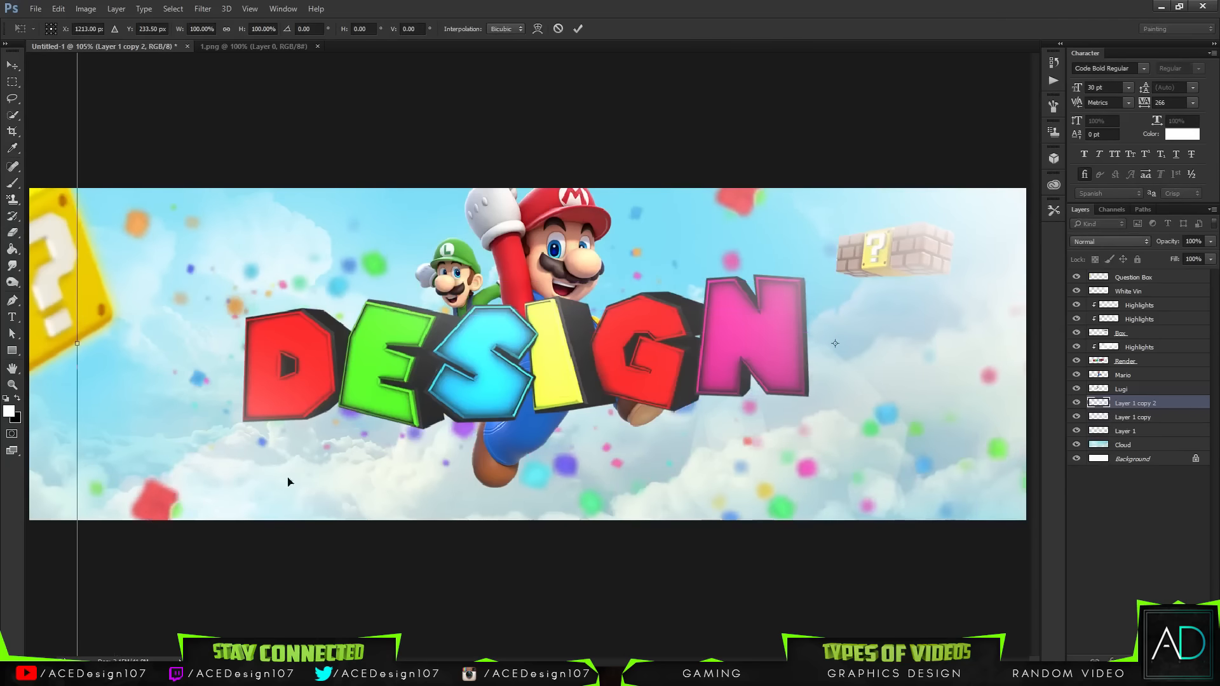
key(ctrl+minus)
key(ctrl+minus)
key(ctrl+minus)
key(ctrl+minus)
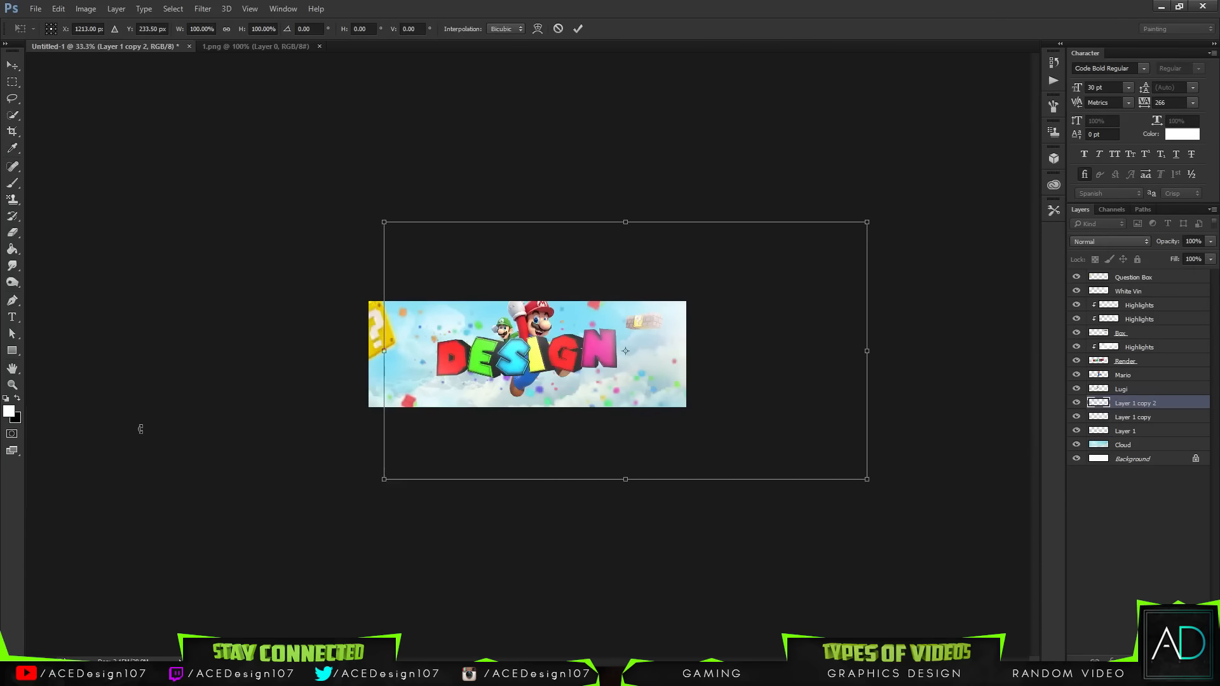
drag(865, 221, 677, 322)
drag(569, 419, 450, 394)
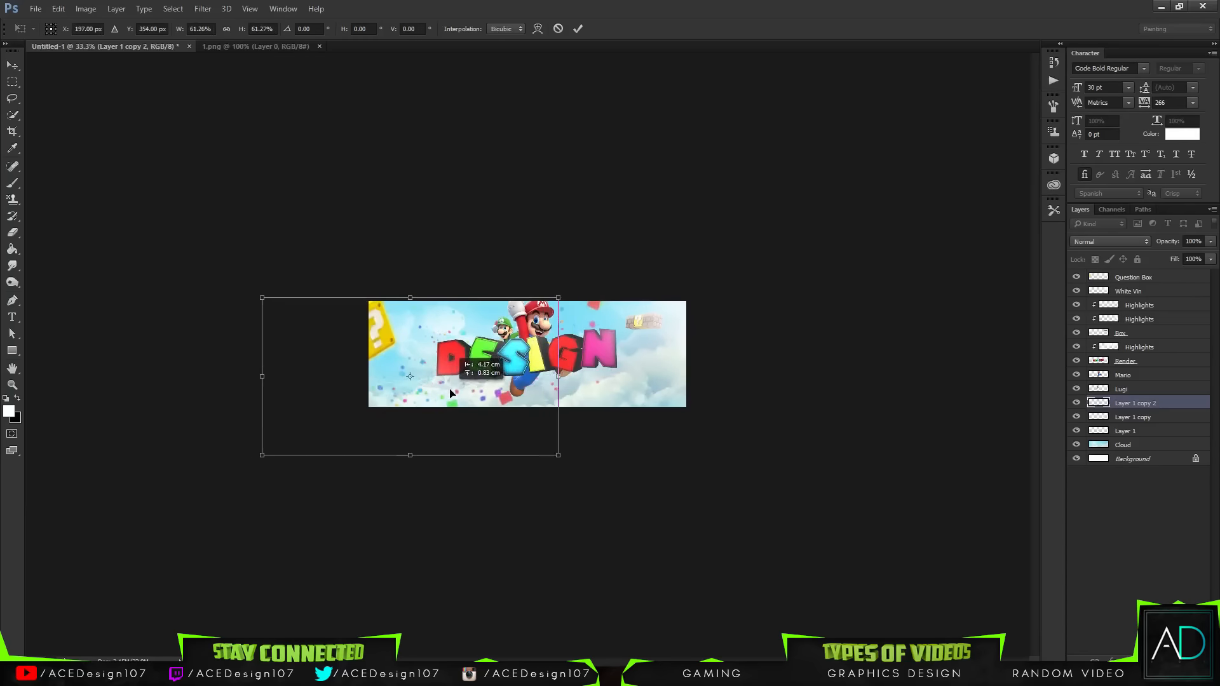
key(Return)
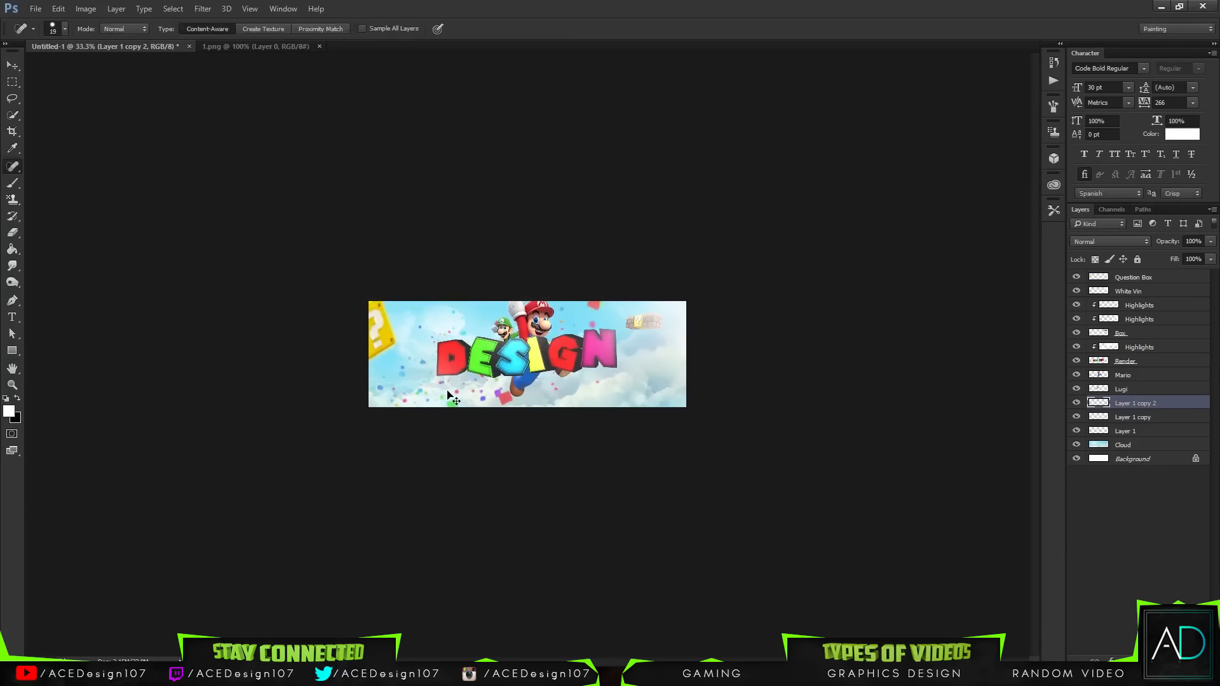
Step: Erase part of the new confetti copy near the centre of the lettering
key(ctrl+0)
key(e)
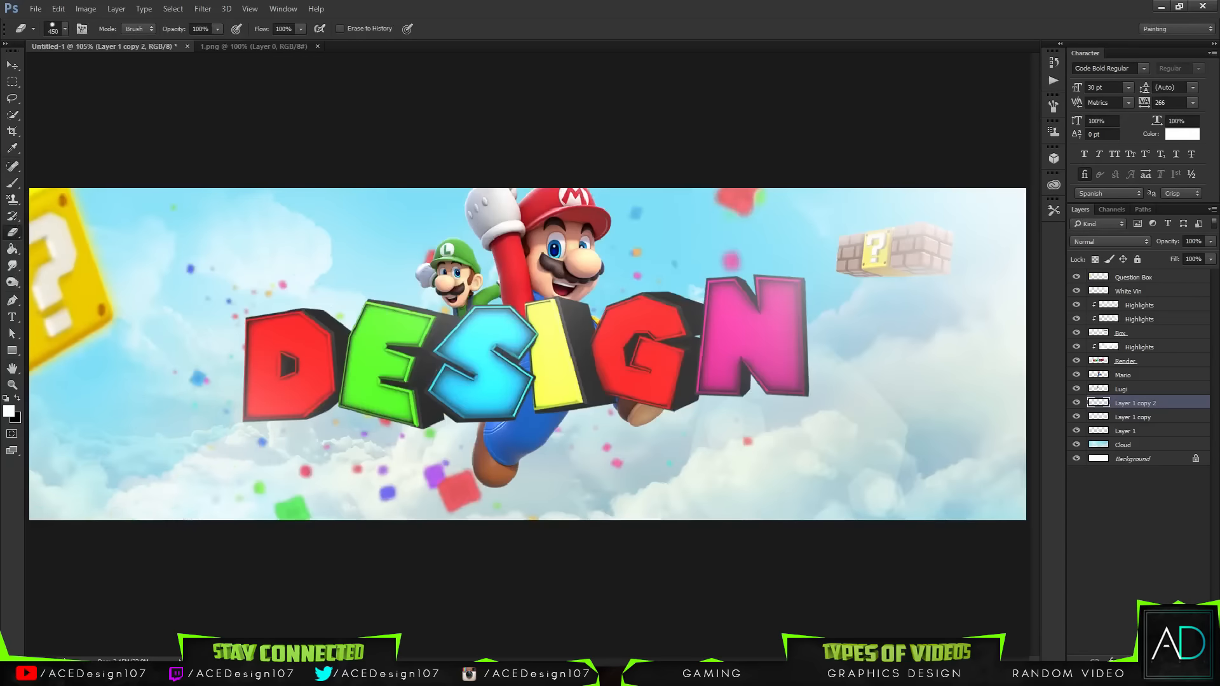
mouse_move(366, 354)
mouse_down()
mouse_move(362, 375)
mouse_move(372, 343)
mouse_up()
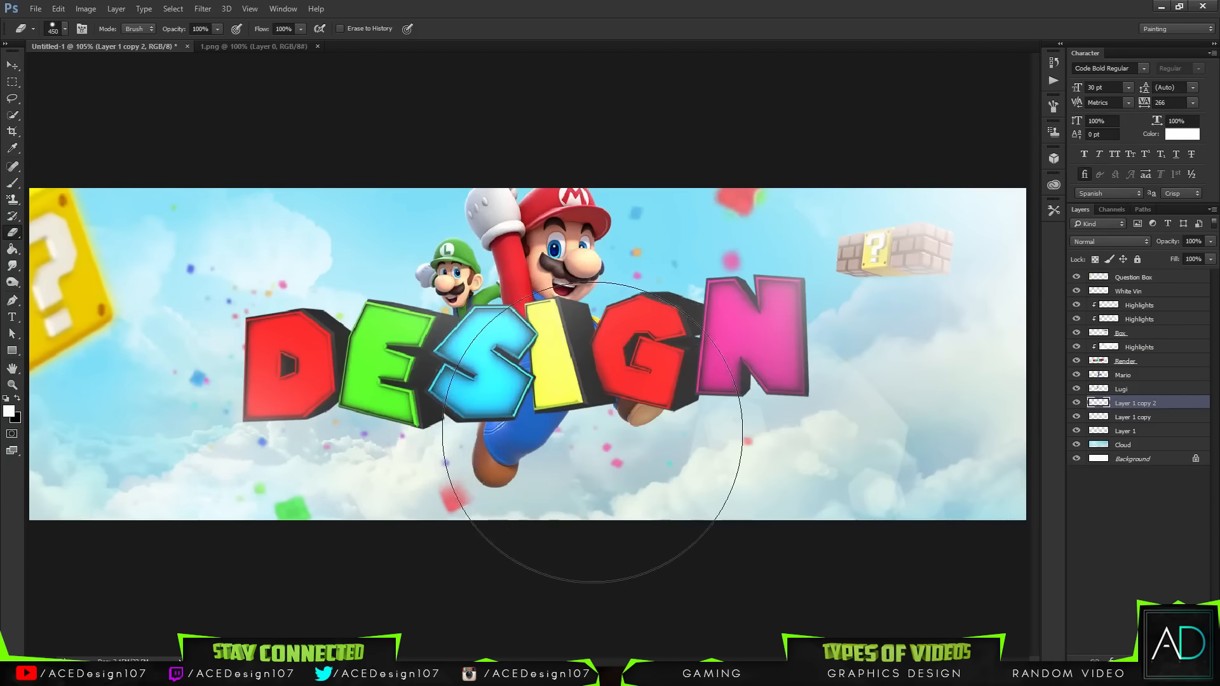
Step: Shift the new confetti copy's hue to +91 and nudge the layer slightly left
key(ctrl+u)
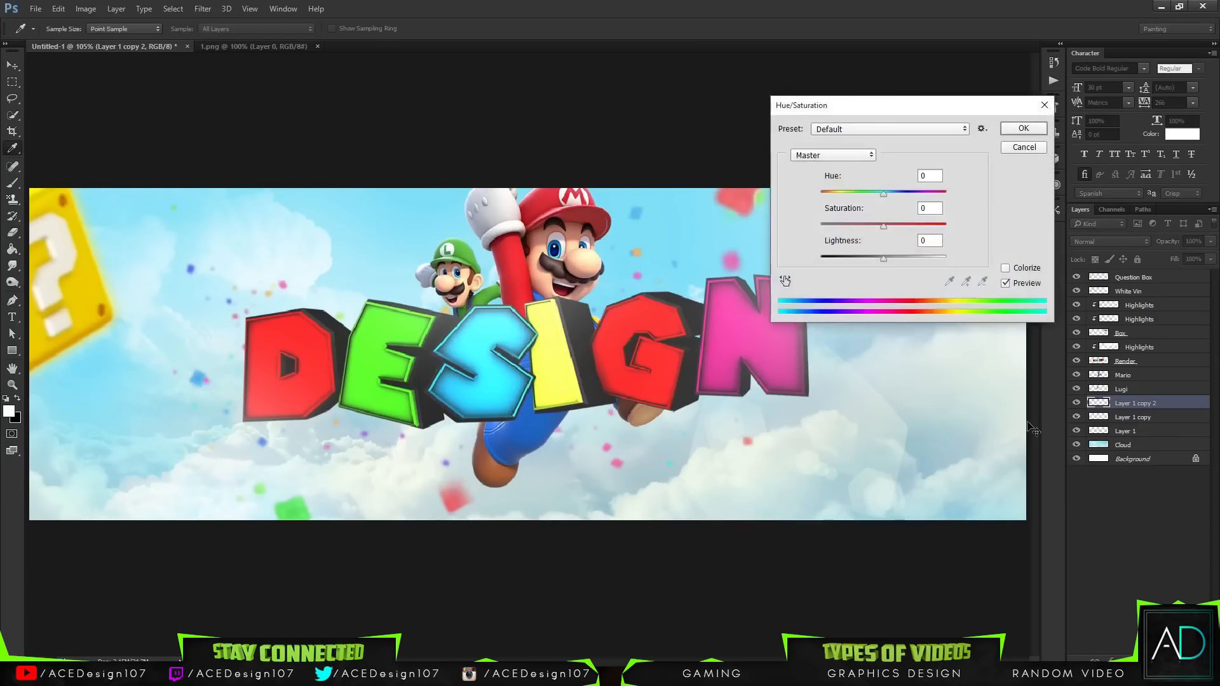
drag(871, 191, 923, 196)
click(1024, 130)
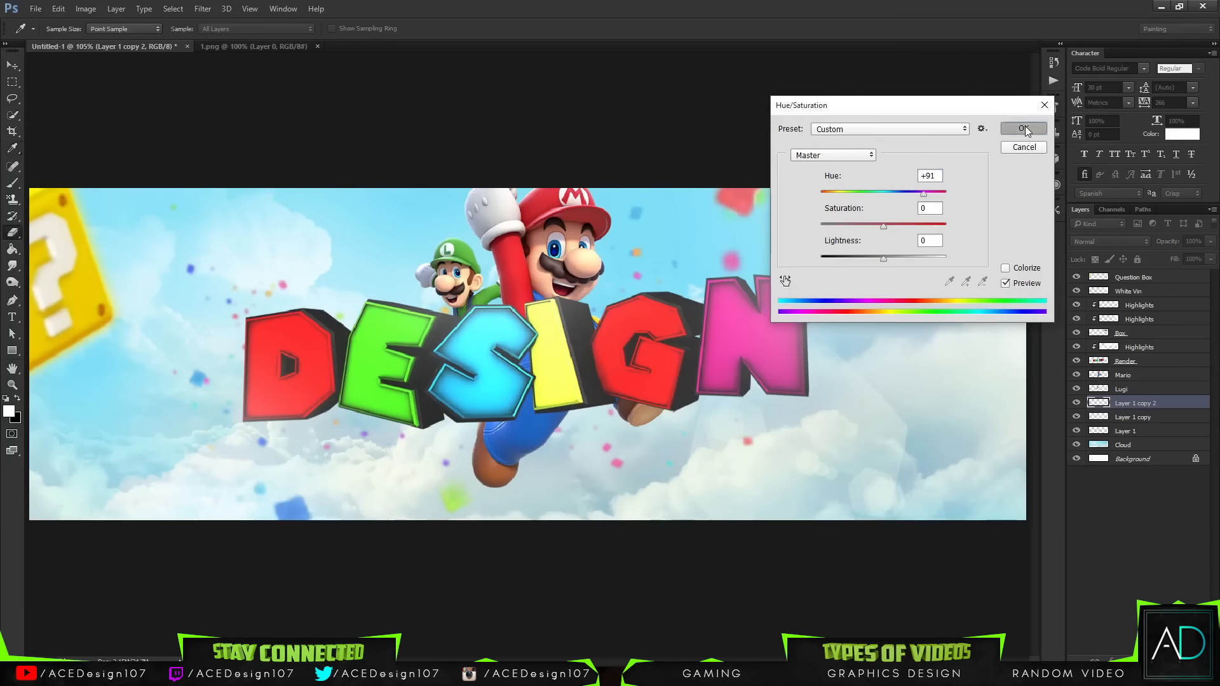
key(ctrl+t)
drag(454, 510, 385, 512)
key(Return)
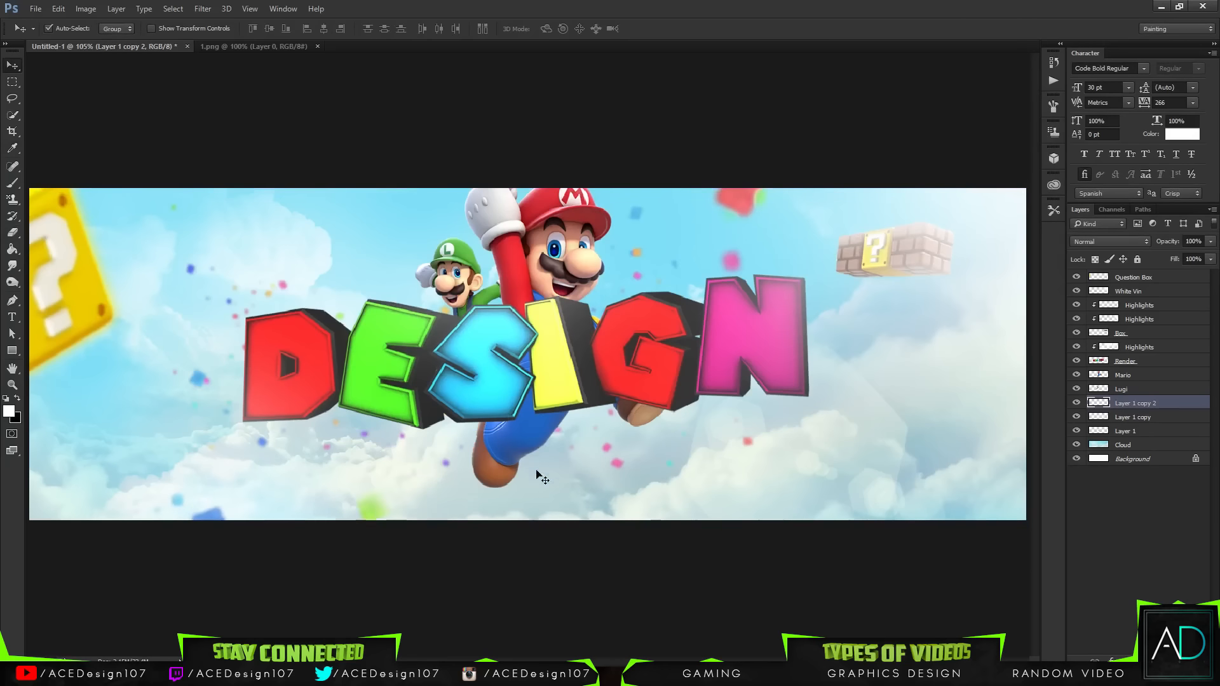
Step: Lower the original confetti layer's opacity to 80%
click(1125, 418)
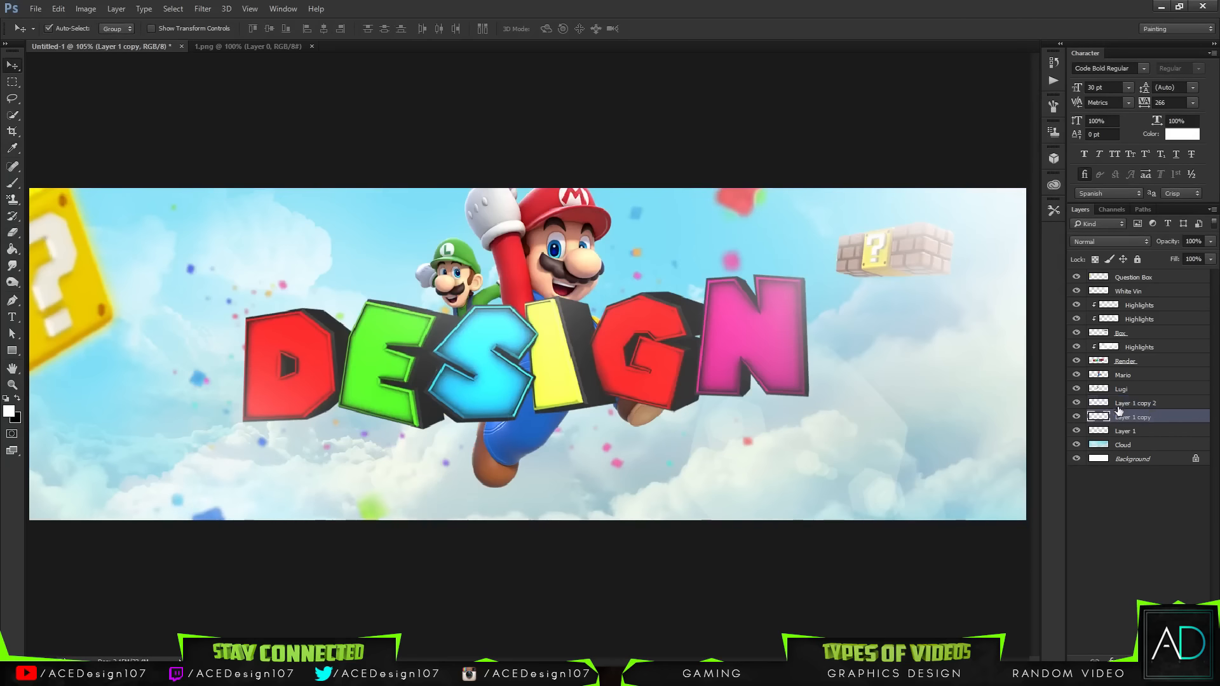
click(1121, 432)
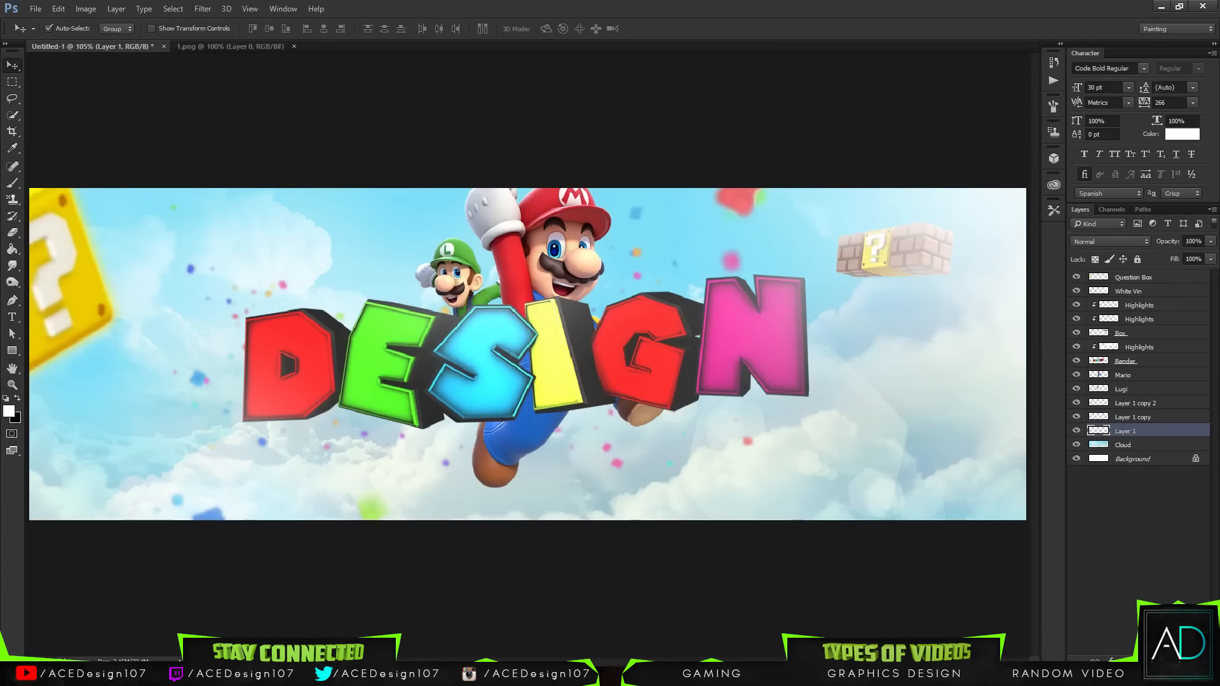
drag(1210, 242, 1178, 255)
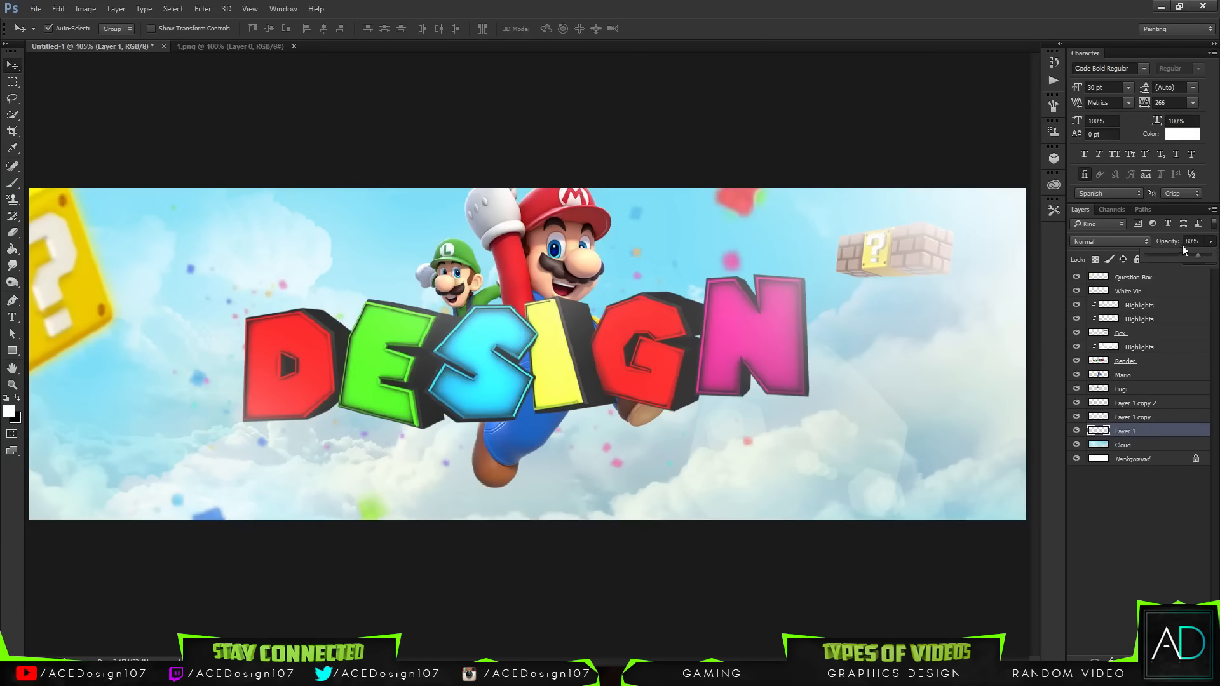
Step: Open 1.png from the Assets Flag folder and bring the flag image into the banner
click(702, 5)
click(293, 47)
click(36, 8)
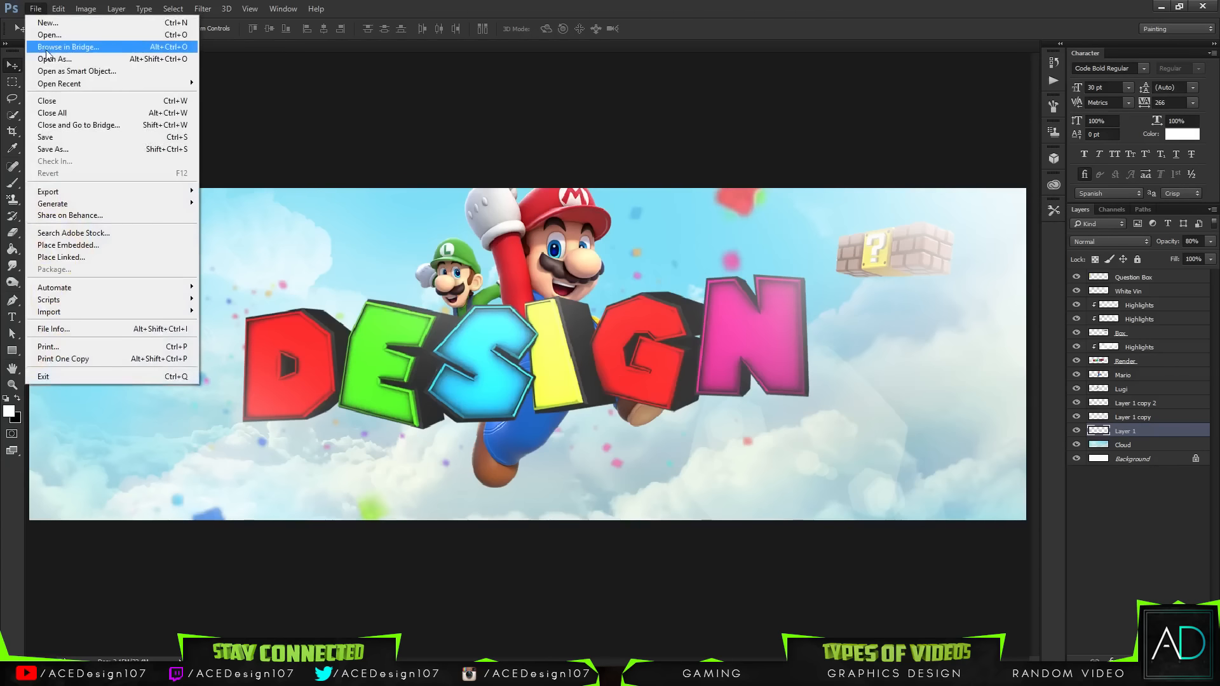
click(51, 35)
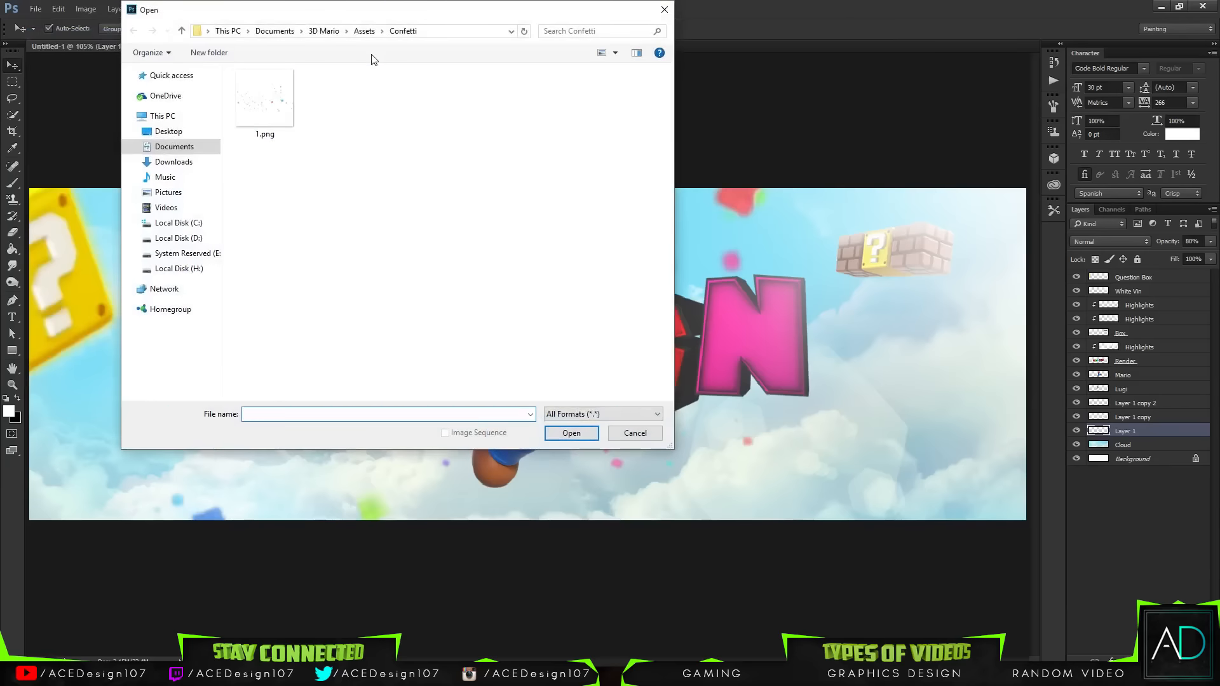
click(357, 31)
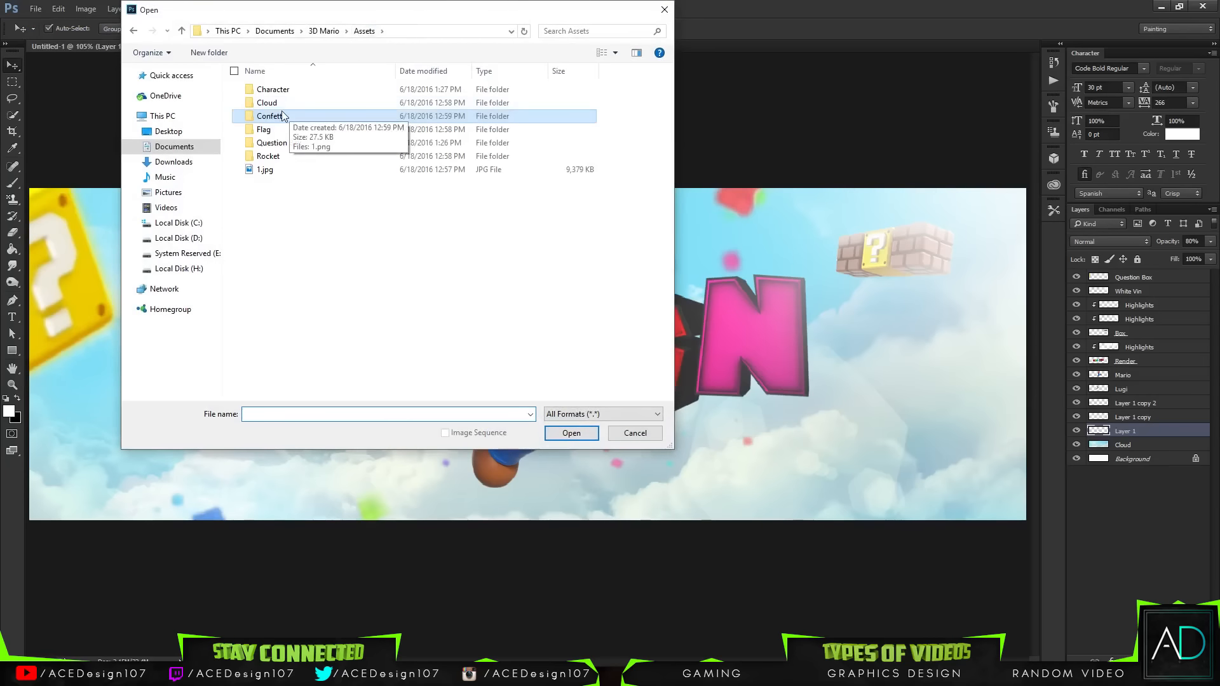
double_click(284, 129)
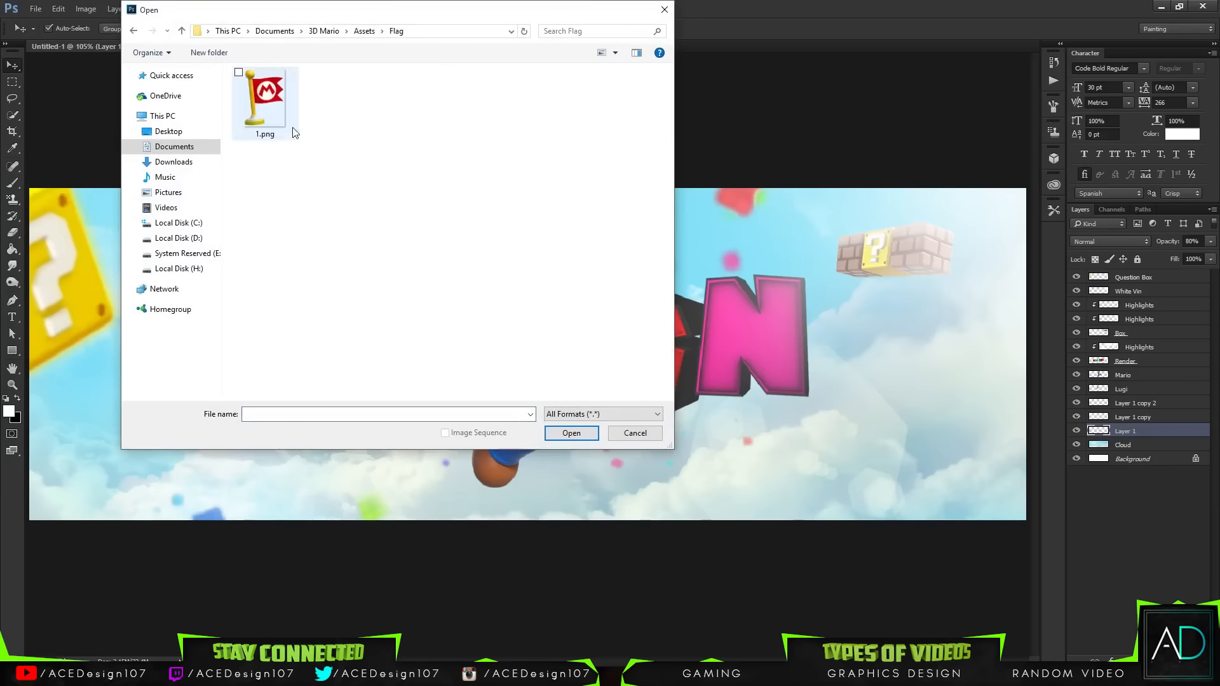
double_click(279, 111)
drag(554, 309, 1000, 307)
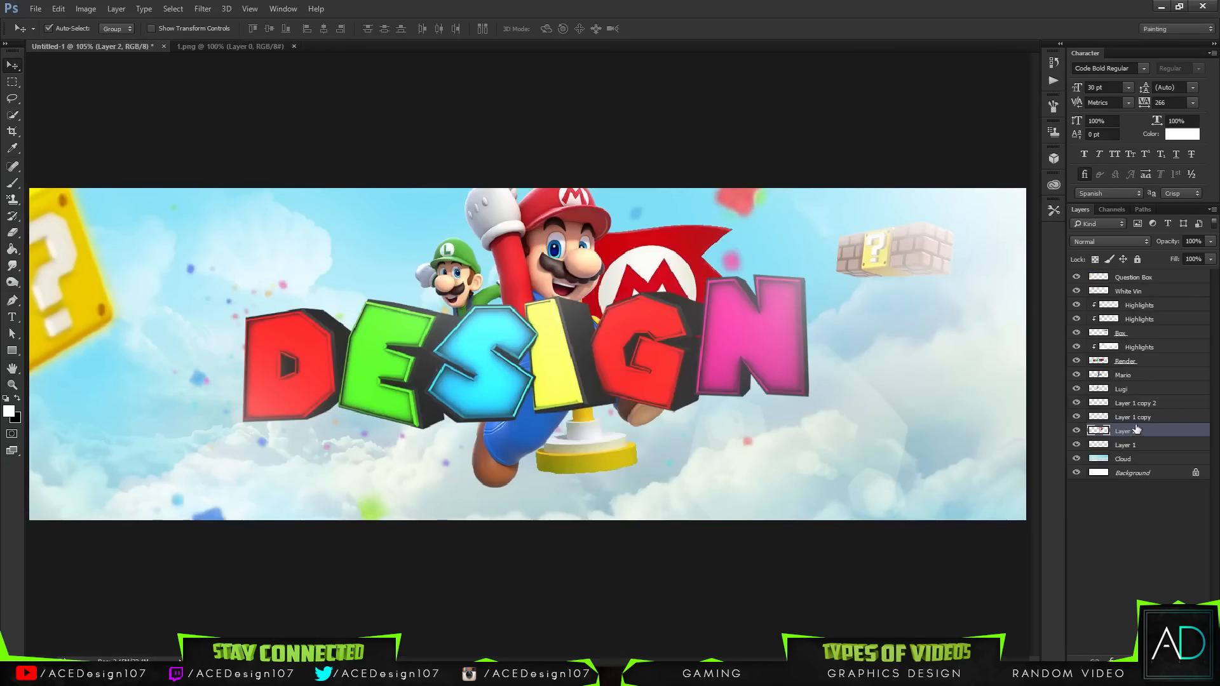
Step: Scale the flag to about 39.5%, rotate it -15° and place it on top of the letter N
key(ctrl+t)
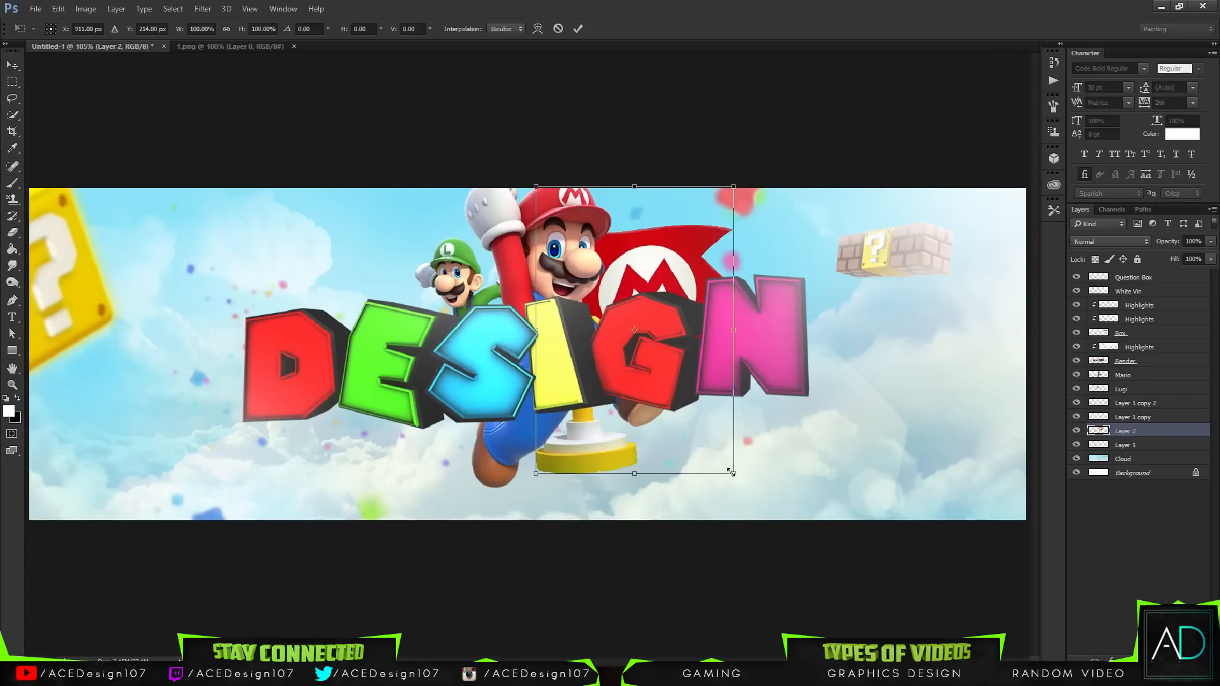
drag(730, 471, 749, 300)
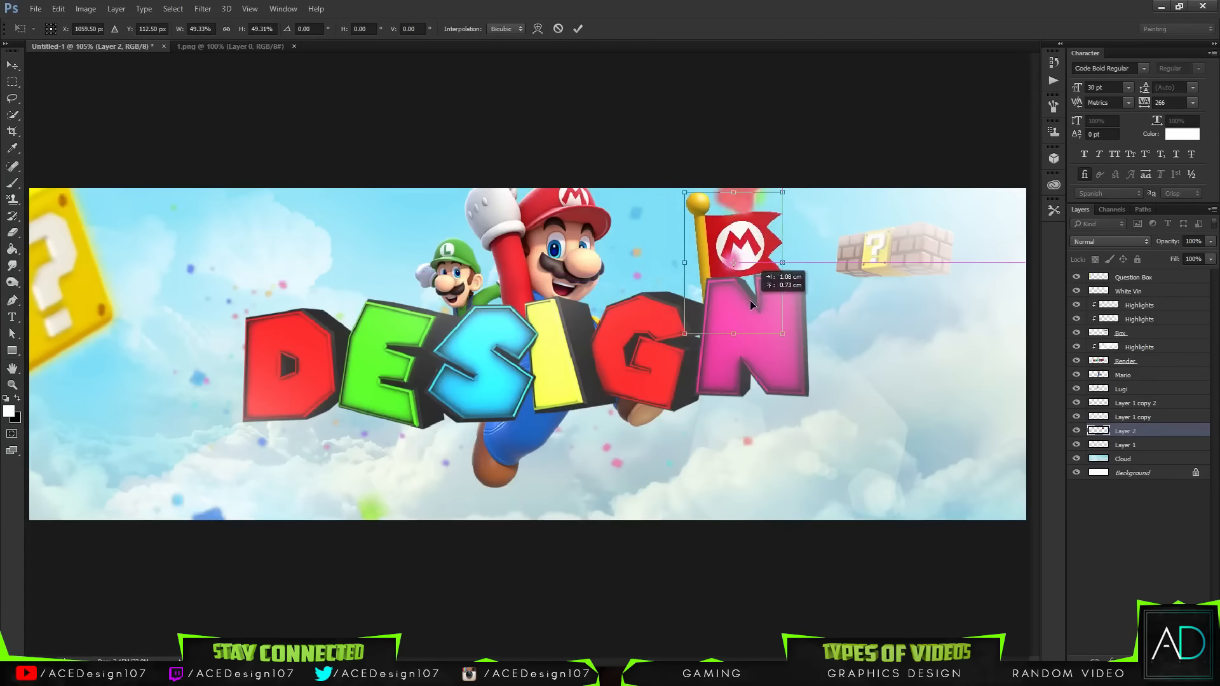
drag(797, 343, 741, 293)
key(Left)
key(Left)
key(Left)
key(Up)
key(Up)
key(Up)
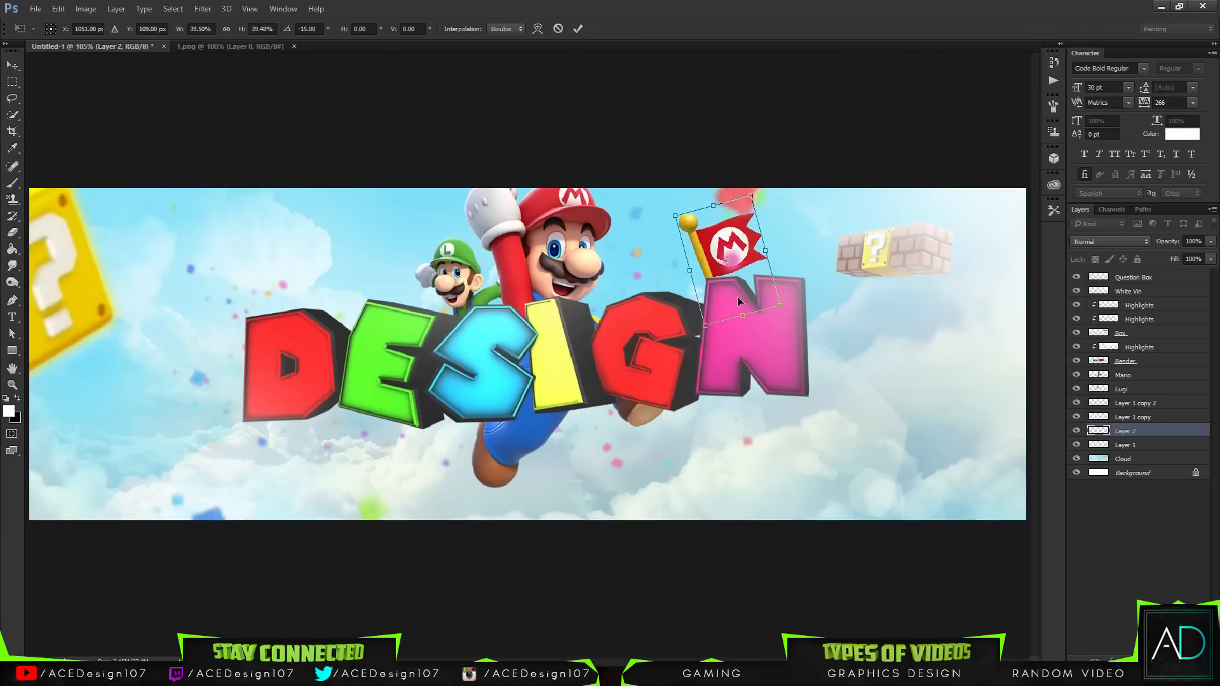
key(Return)
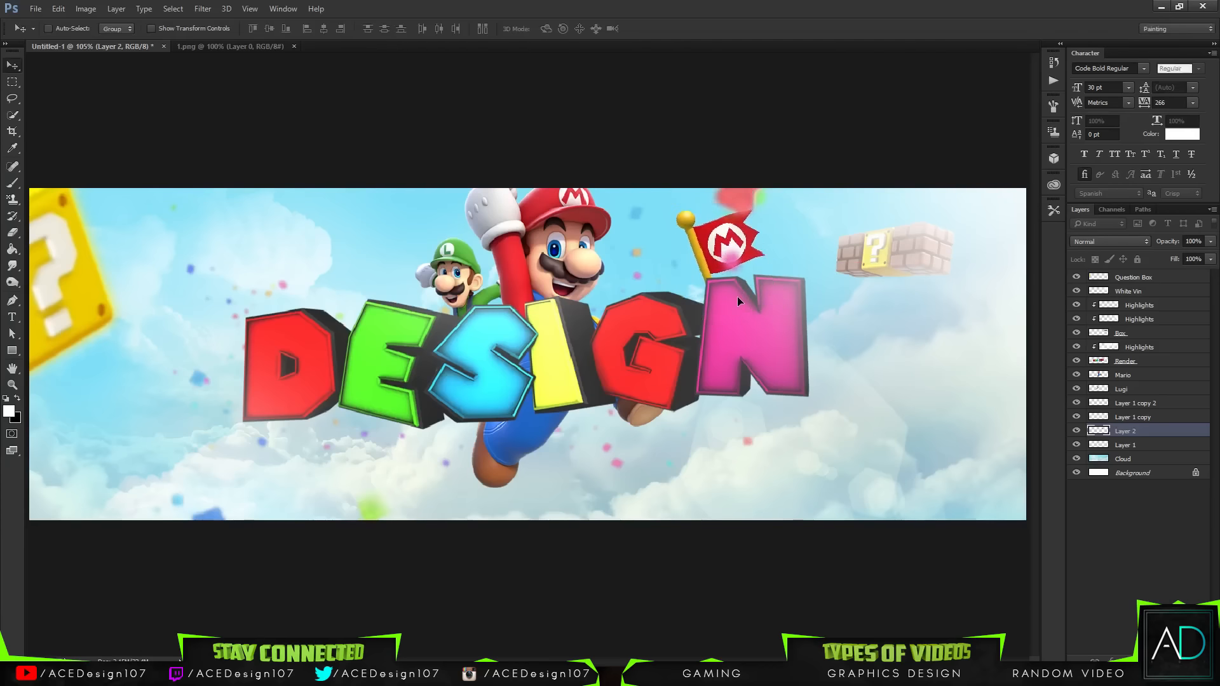
Step: Turn the path around the flag's M emblem into a selection with 0 px feather and fill it white
key(ctrl+plus)
key(ctrl+plus)
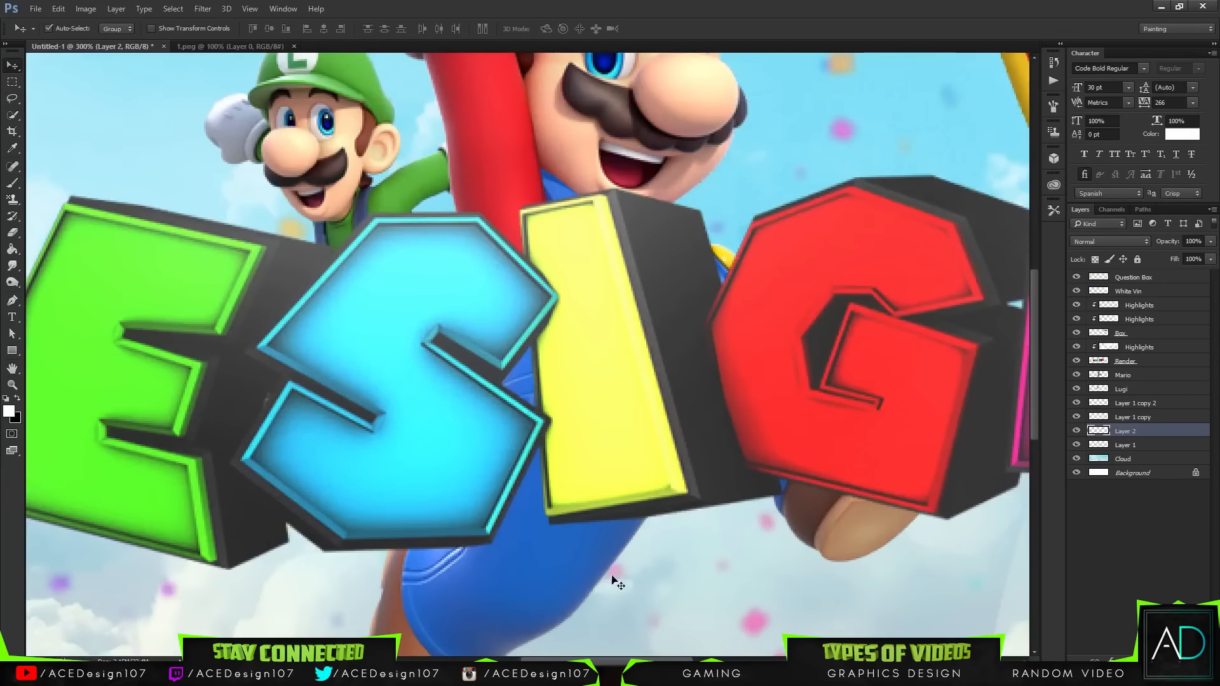
drag(601, 660, 698, 660)
scroll(686, 432, up, 4)
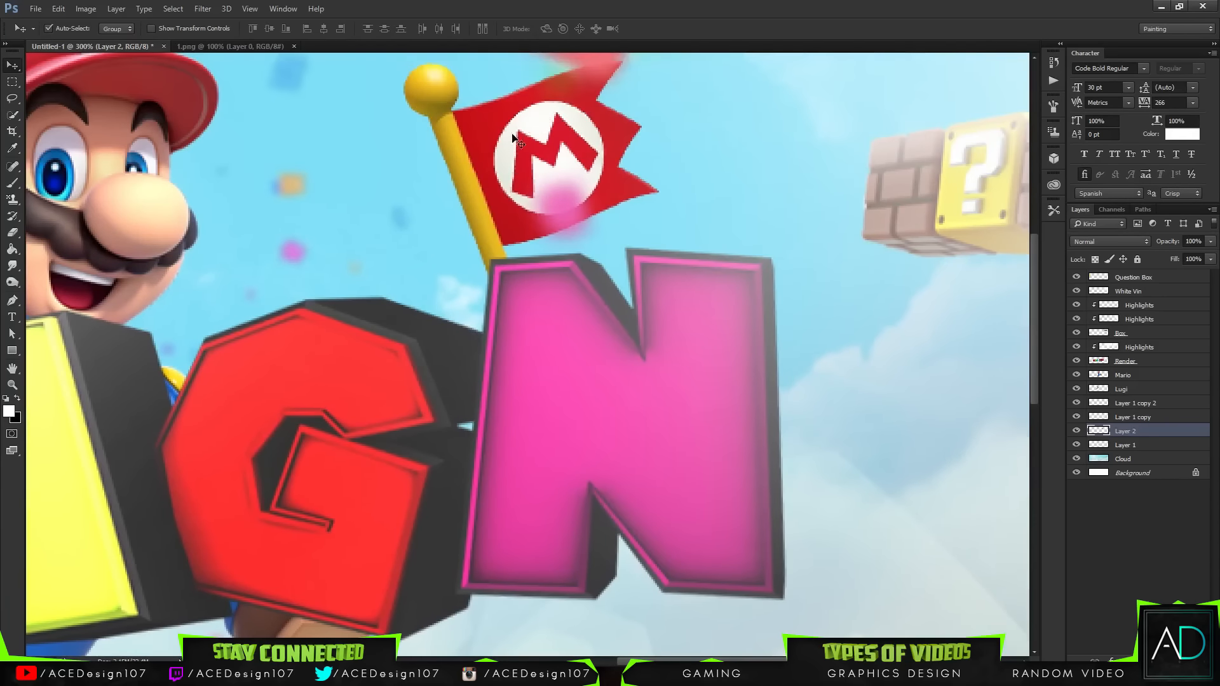
key(p)
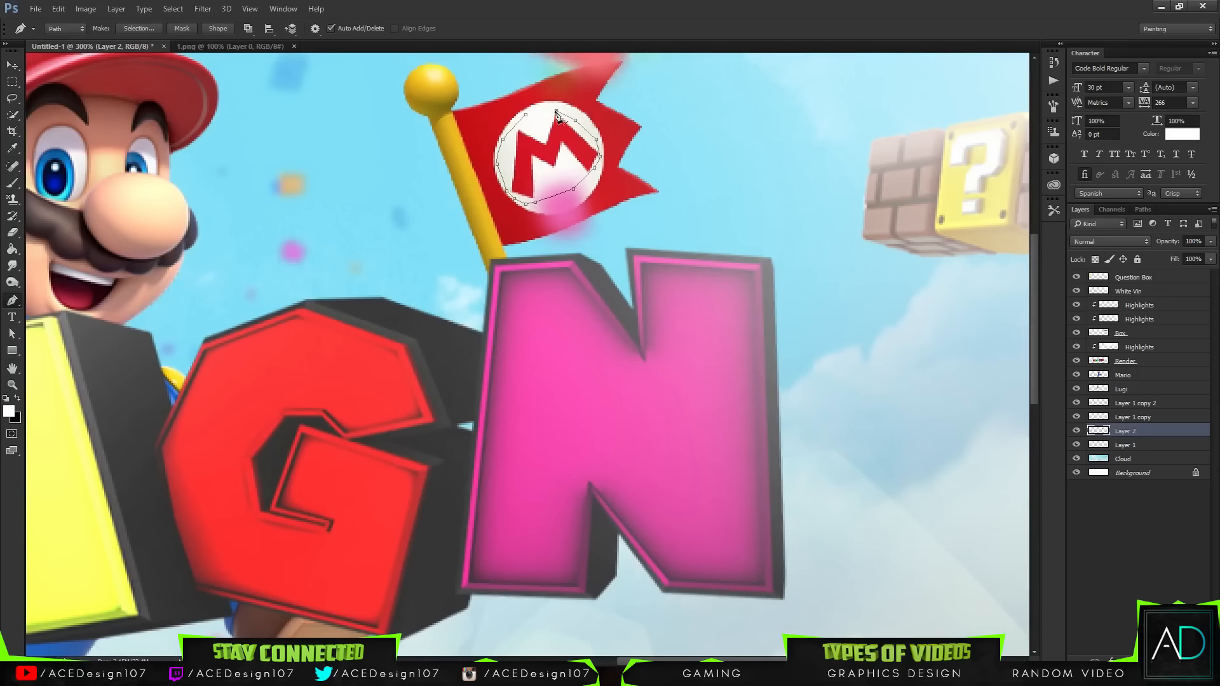
right_click(533, 118)
click(563, 194)
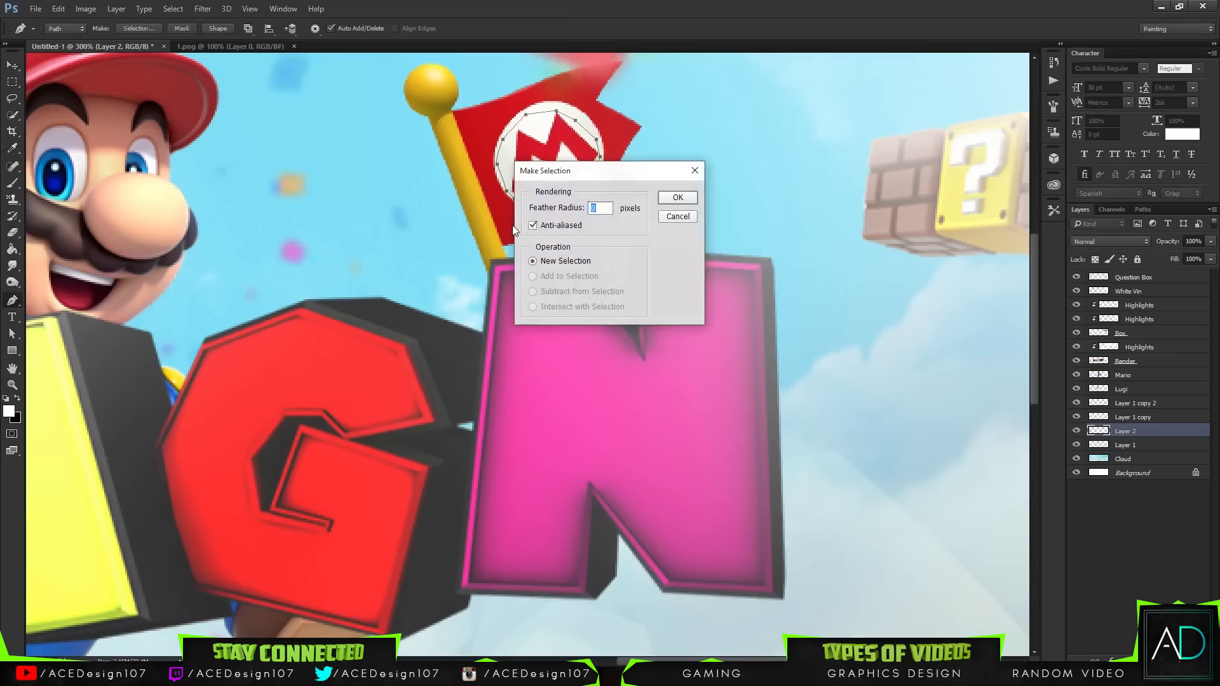
key(Return)
key(g)
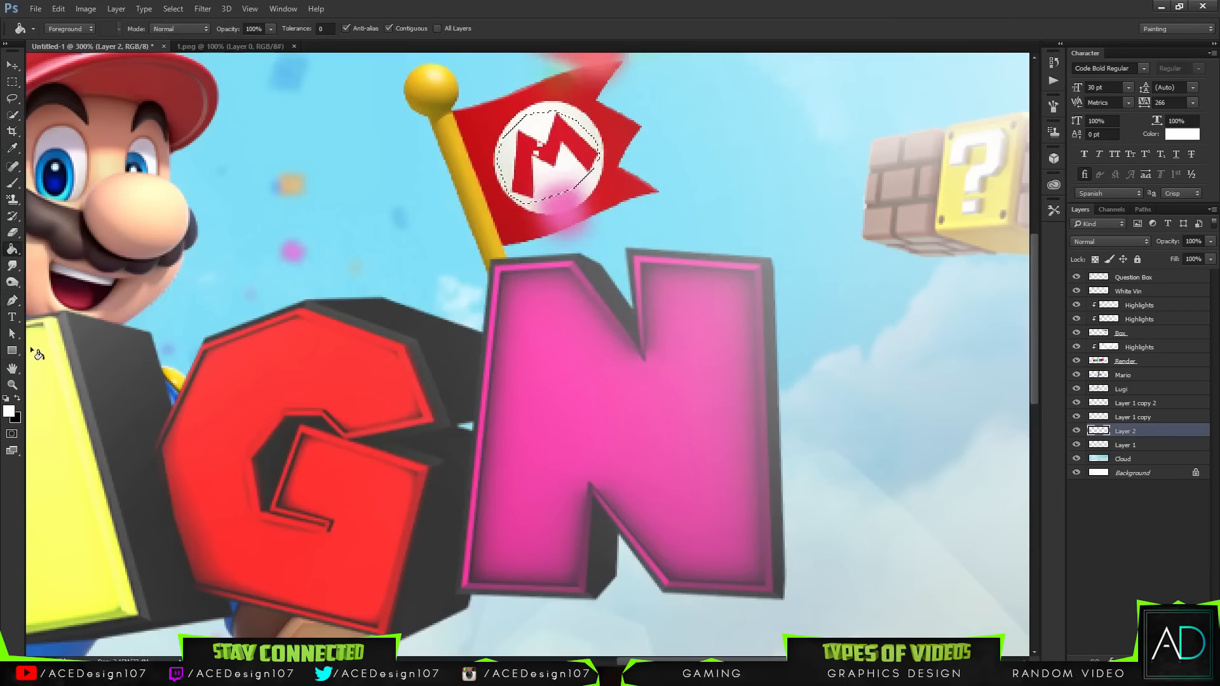
key(ctrl+BackSpace)
key(alt+BackSpace)
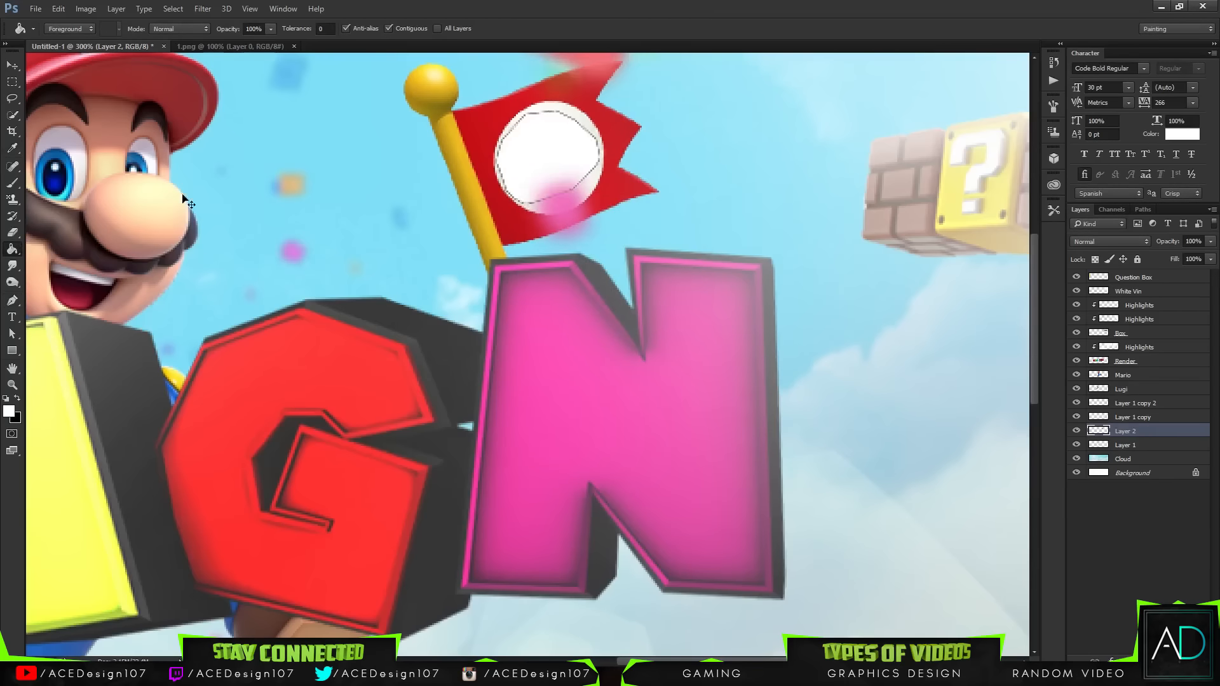
key(e)
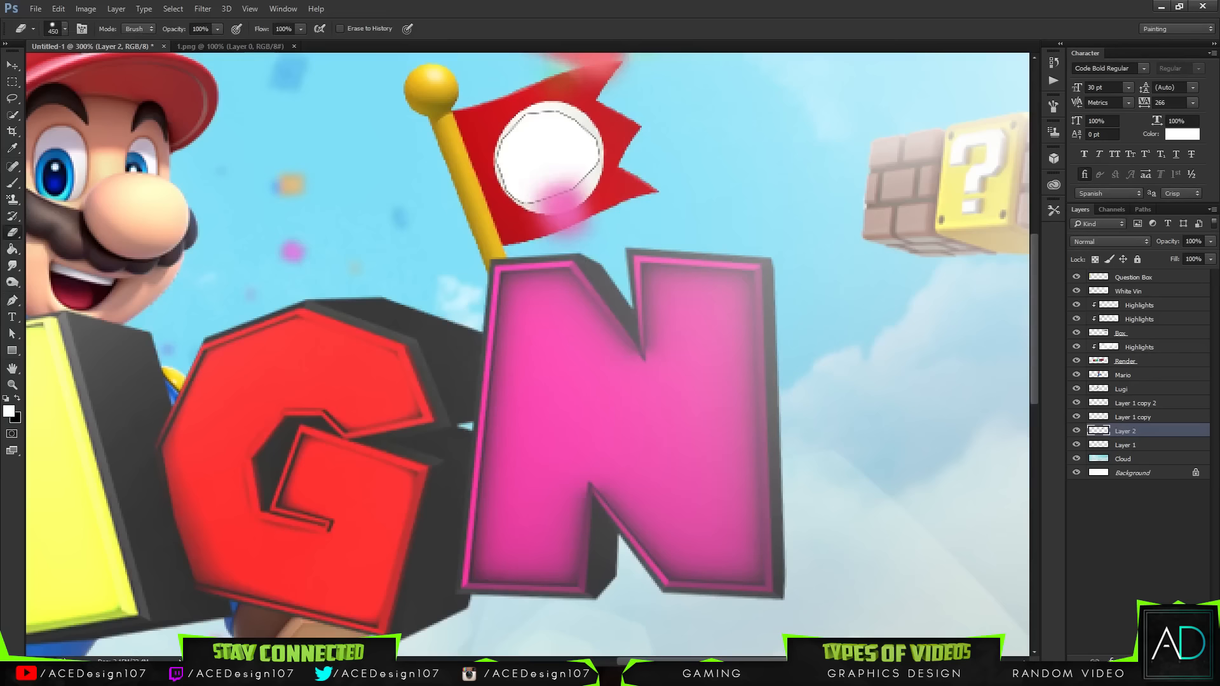
click(67, 32)
click(106, 67)
click(263, 2)
key(b)
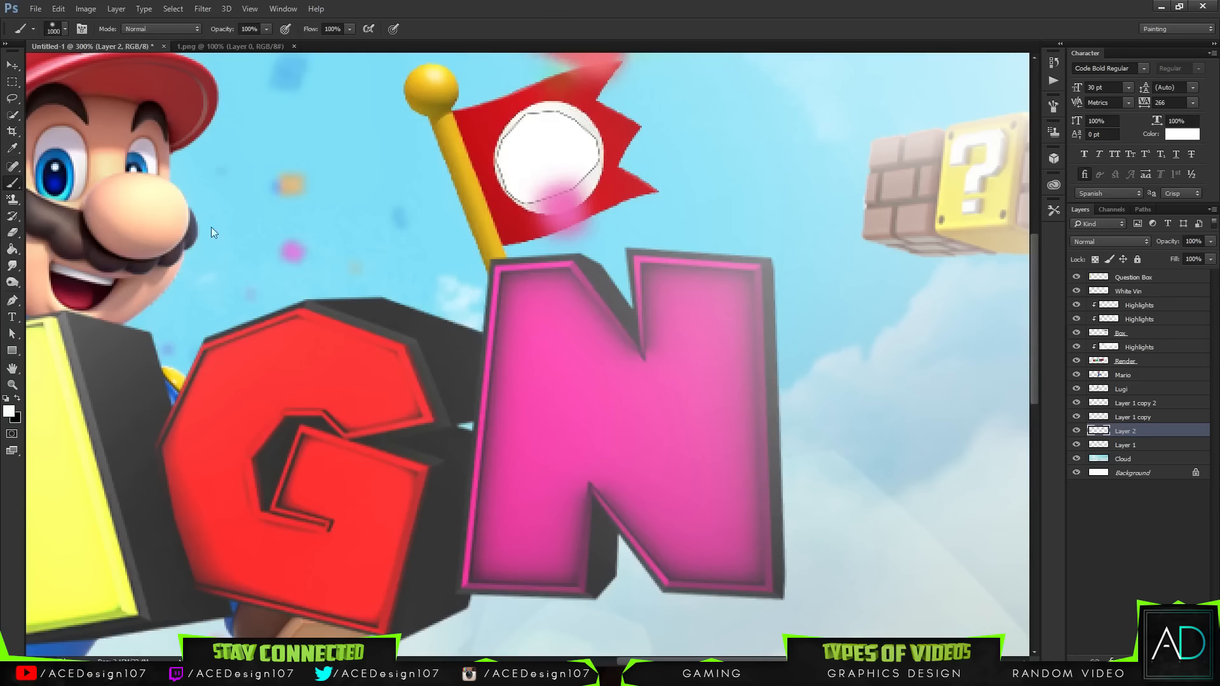
Step: Paint over the flag's emblem with a 77 px soft brush and undo the stroke
click(64, 29)
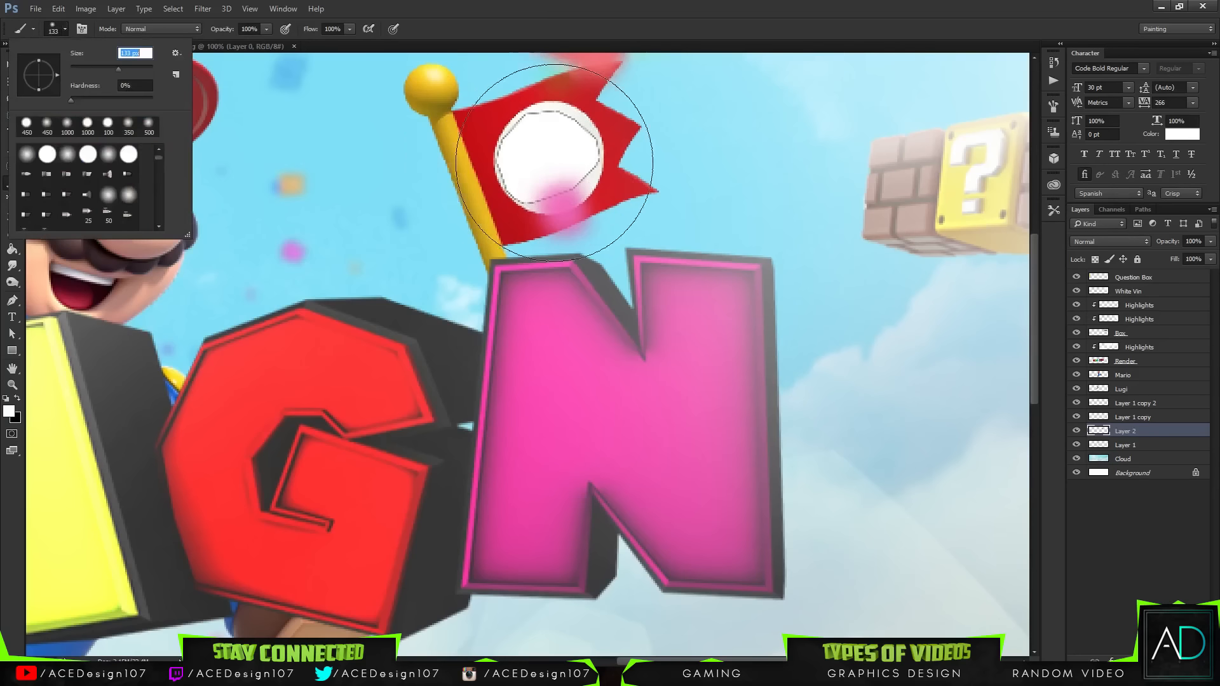
text(77)
key(Return)
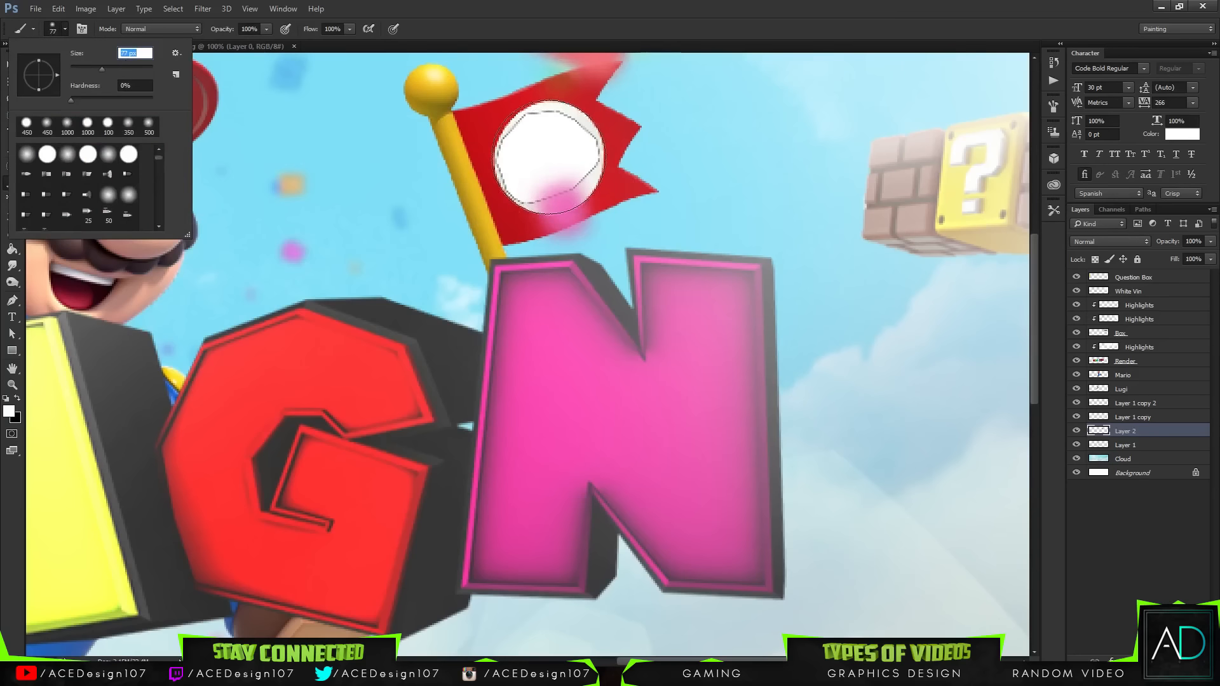
click(551, 158)
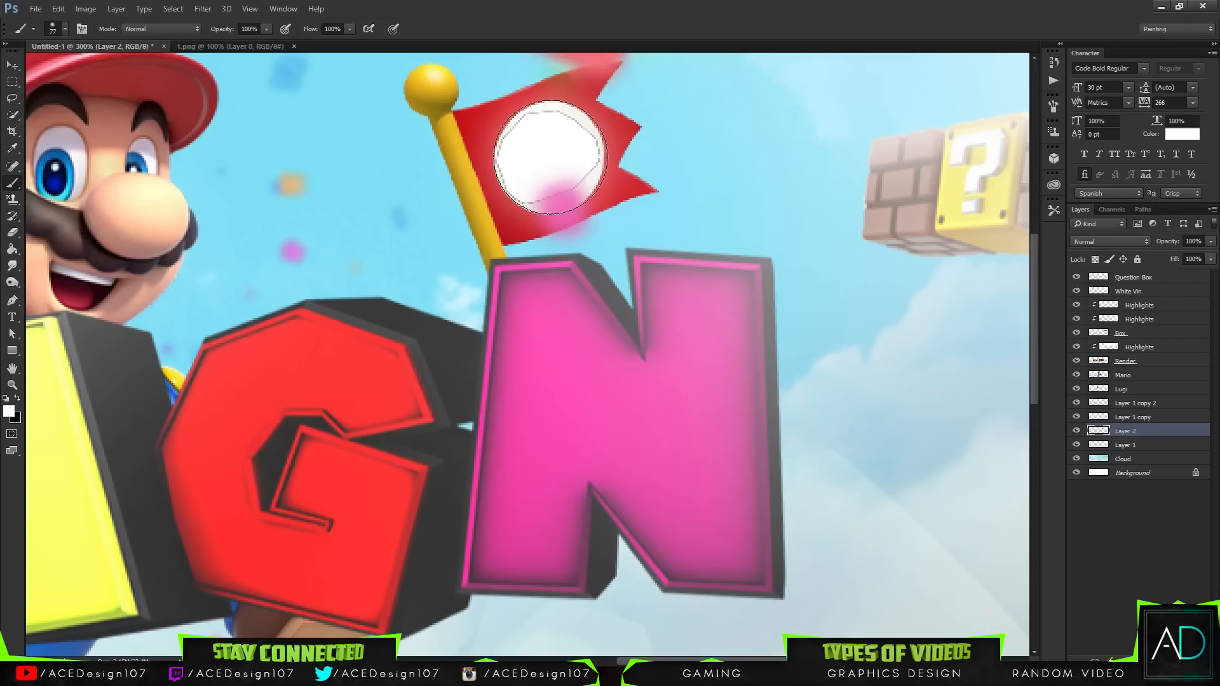
key(ctrl+z)
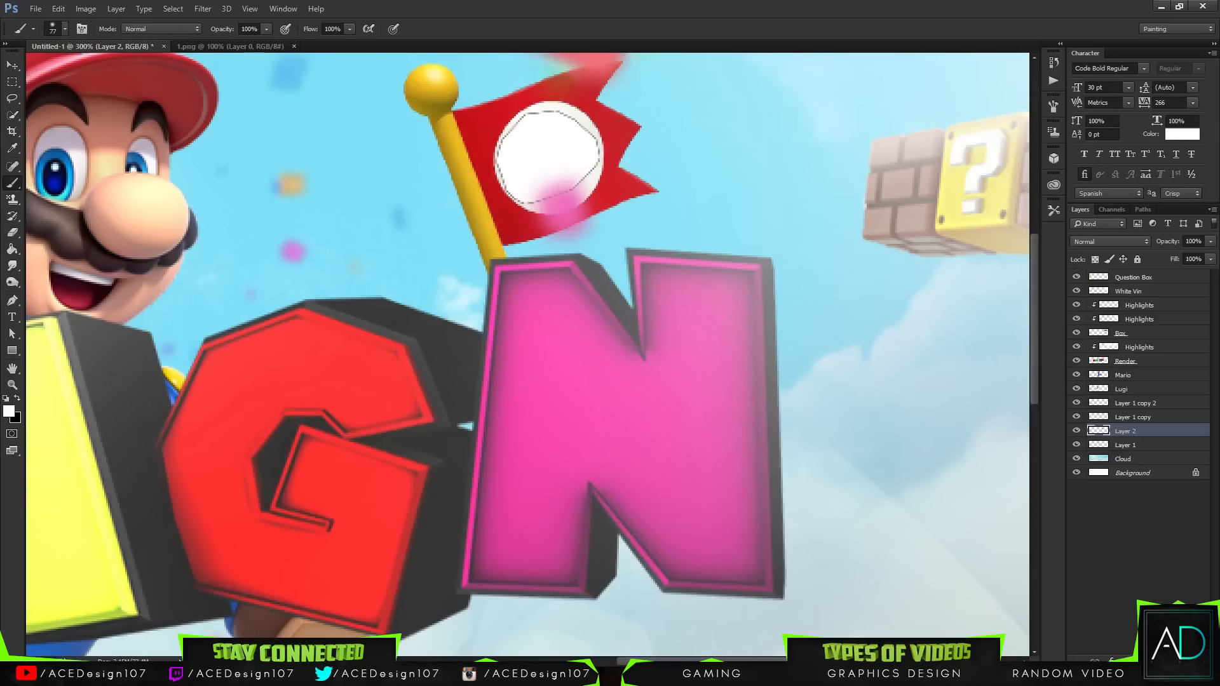
Step: Paint a white dot over the flag's emblem with a 55 px brush at 100% hardness
click(65, 28)
drag(117, 97, 190, 97)
click(540, 146)
click(53, 32)
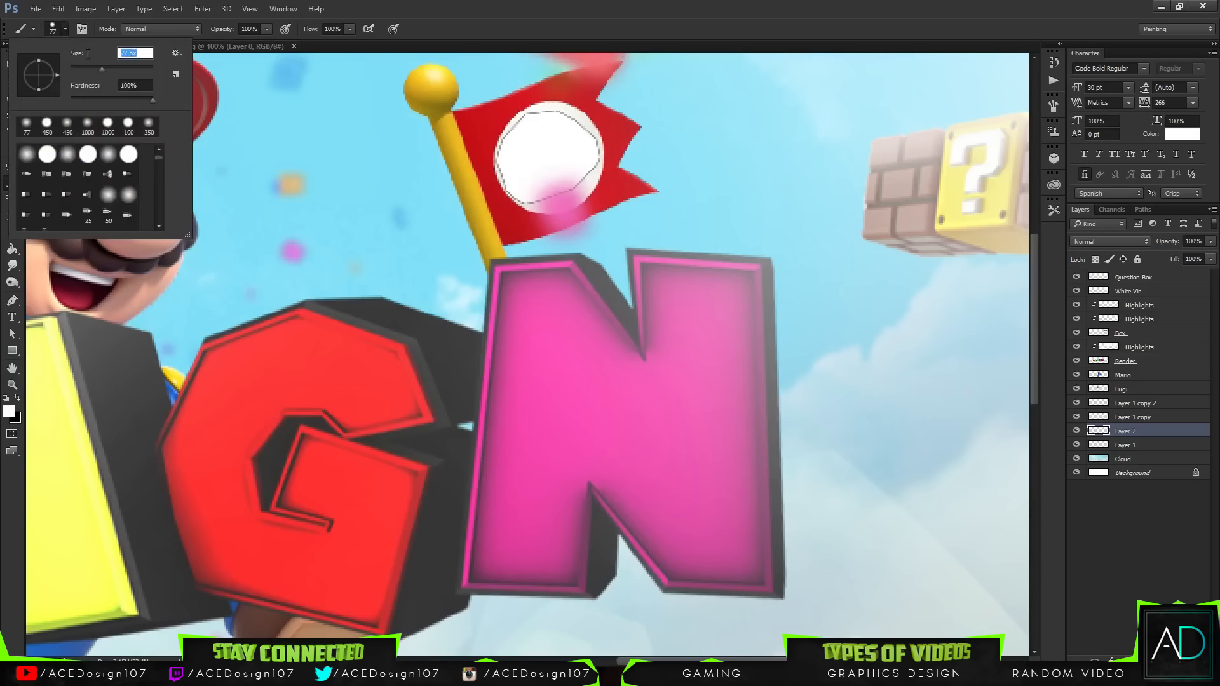
text(55)
key(Return)
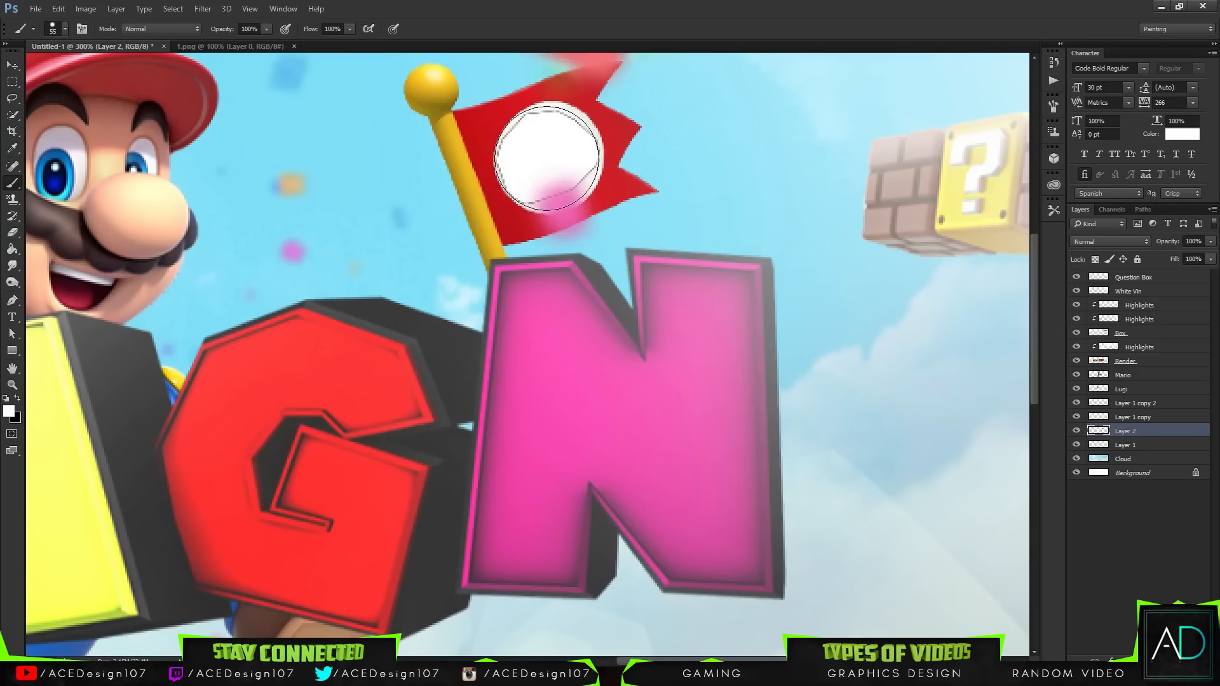
click(547, 158)
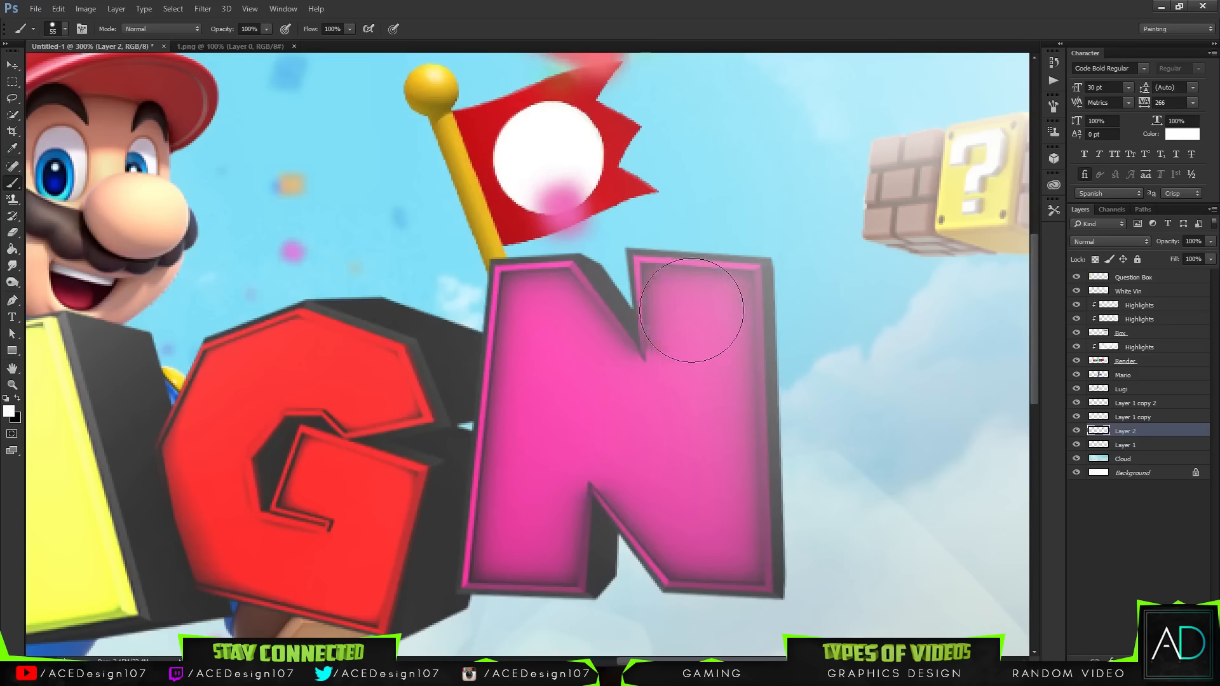
Step: Step back through the history to undo the brush strokes and the white fill on the flag's emblem
key(ctrl+alt+z)
key(ctrl+alt+z)
key(ctrl+alt+z)
key(ctrl+alt+z)
key(ctrl+alt+z)
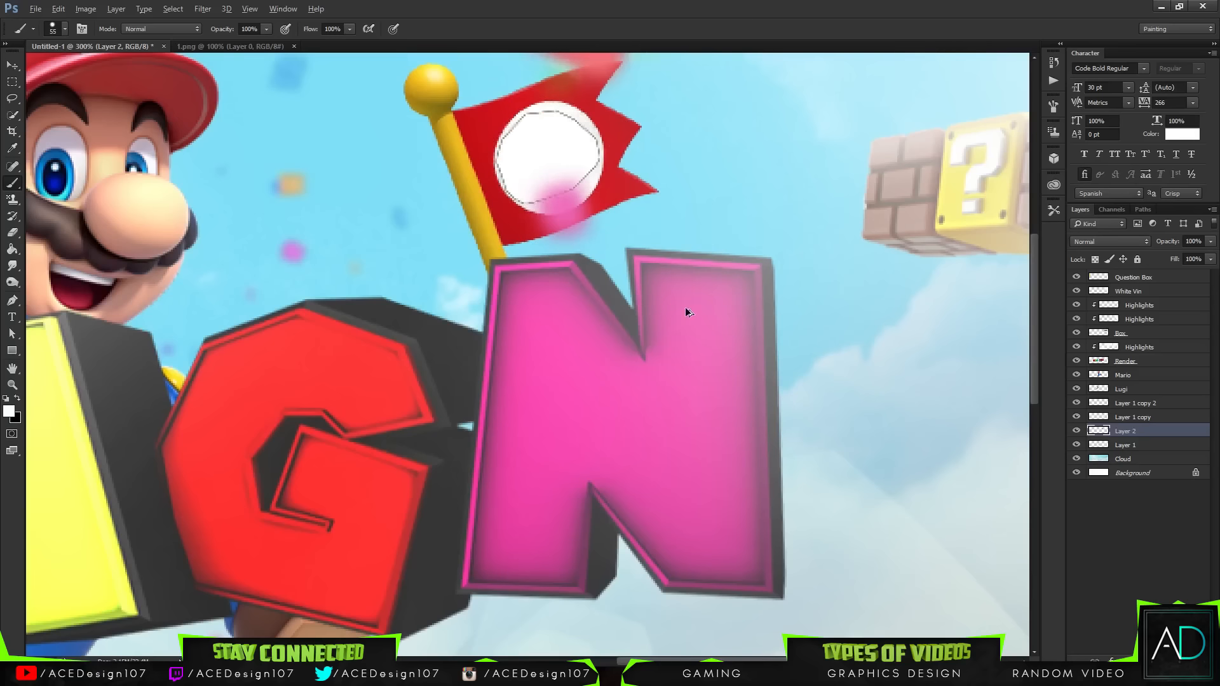
key(ctrl+alt+z)
key(ctrl+alt+z)
key(ctrl+alt+z)
key(ctrl+alt+z)
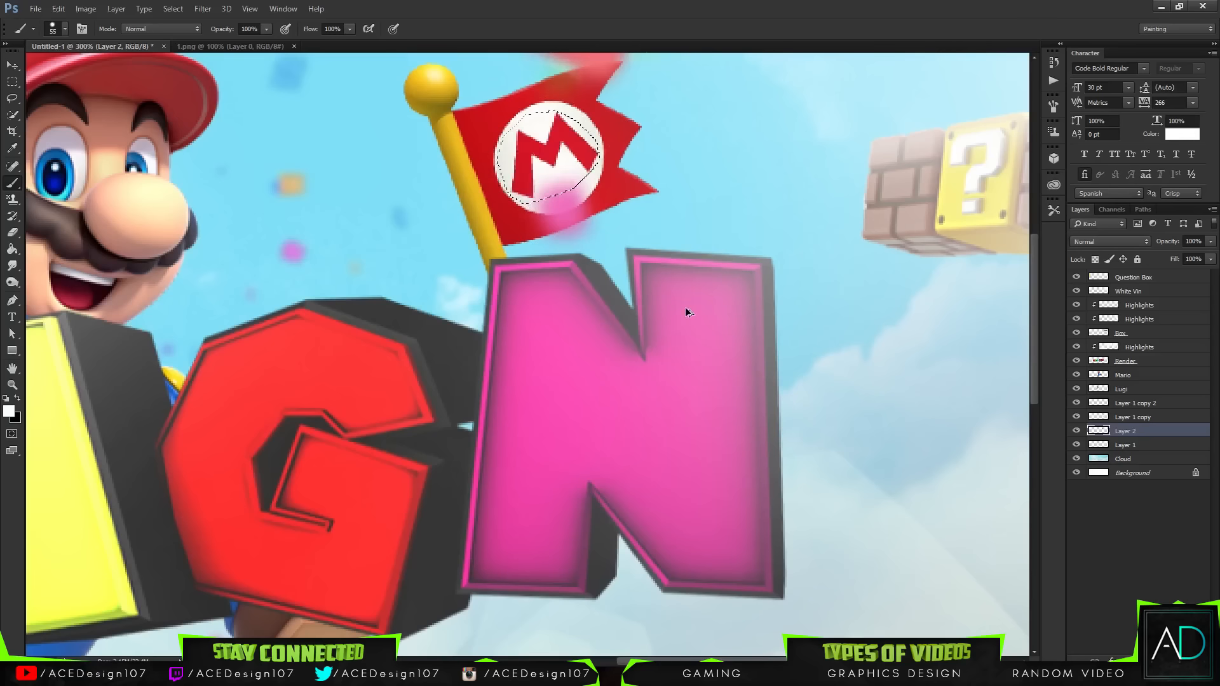
key(ctrl+0)
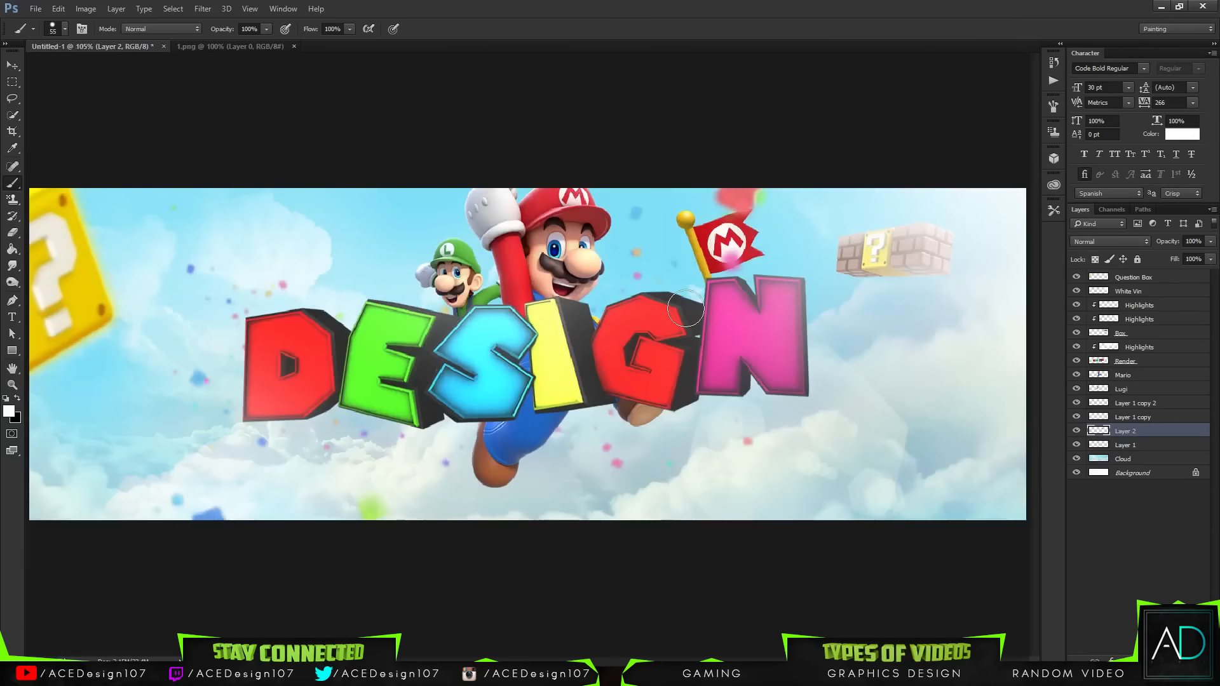
key(v)
click(36, 8)
click(44, 33)
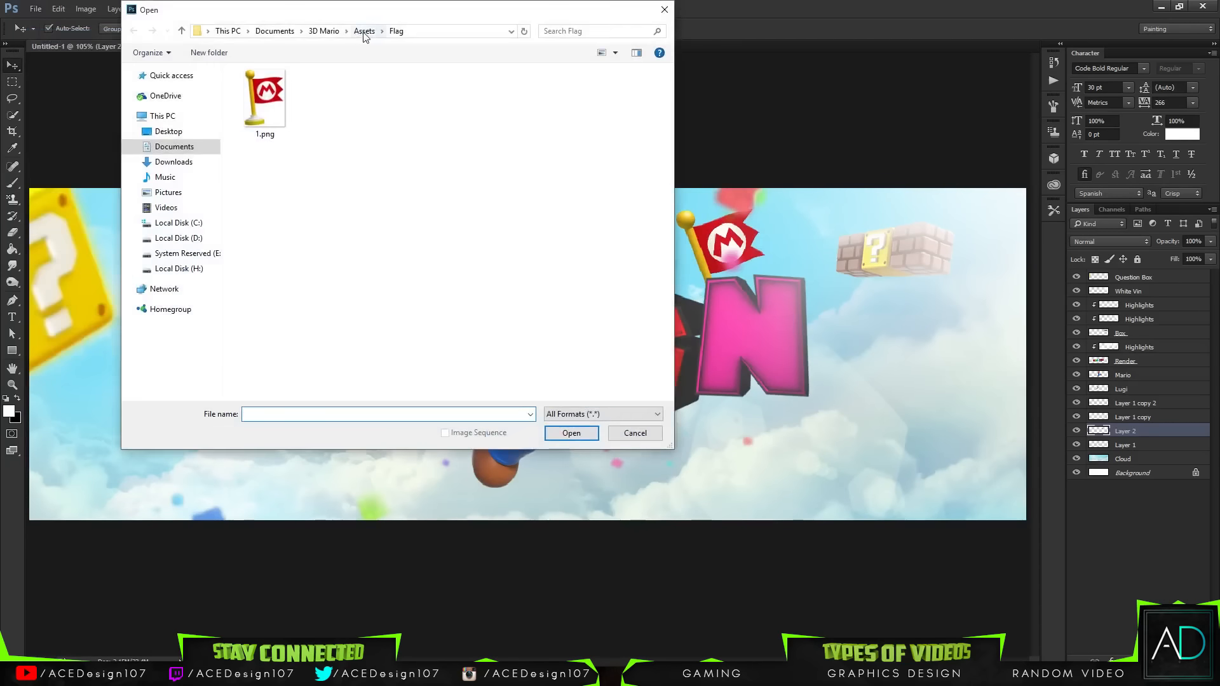
click(363, 32)
click(636, 433)
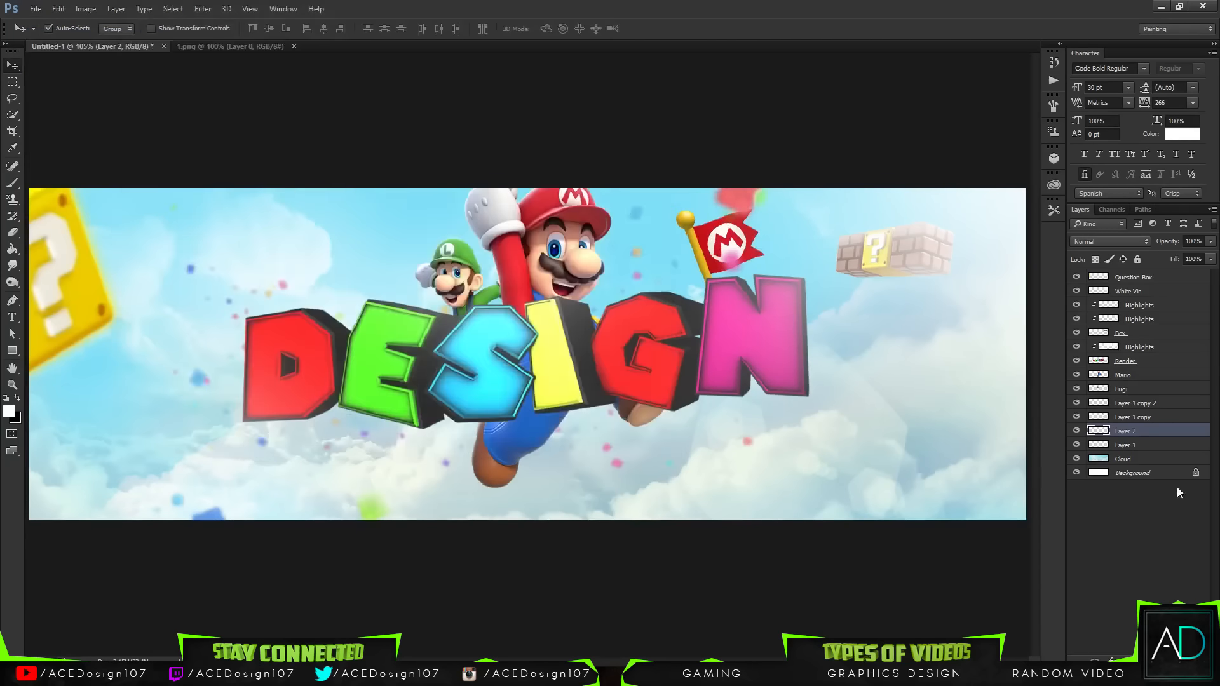
Step: Rename the flag's layer to Flag and move Layer 1 above it with the other confetti layers
double_click(1123, 431)
text(Flag)
key(Return)
drag(1143, 445, 1149, 424)
Step: Merge the three confetti layers into one and rename the merged layer Confetti
shift+click(1154, 407)
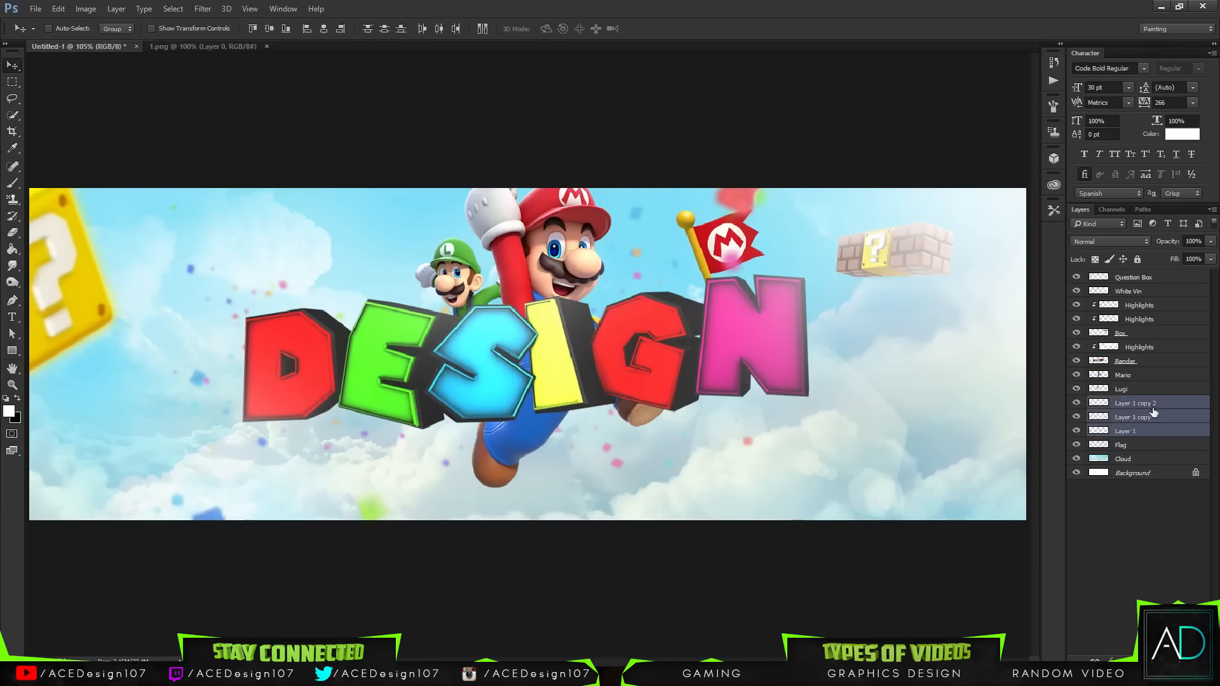
key(ctrl+e)
double_click(1140, 403)
text(Confetti)
key(Return)
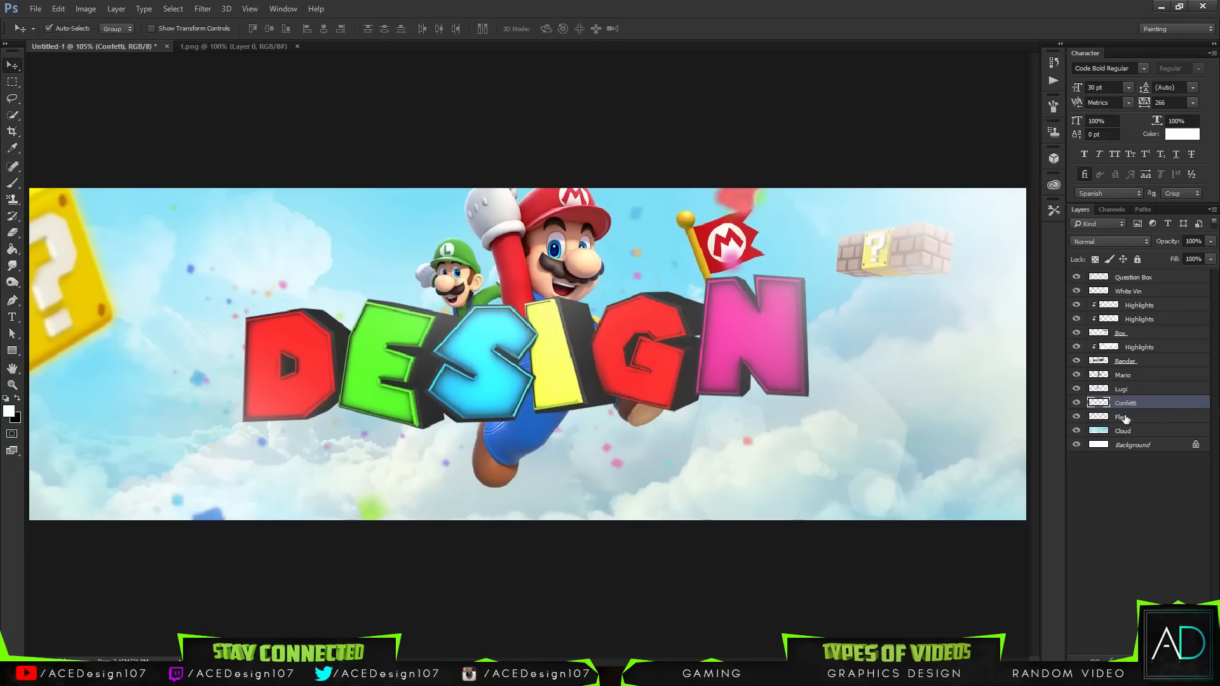
Step: Add a new empty layer above Flag and clip it to the Flag layer as a clipping mask
click(1125, 418)
key(ctrl+shift+alt+n)
right_click(1148, 414)
click(1038, 332)
key(b)
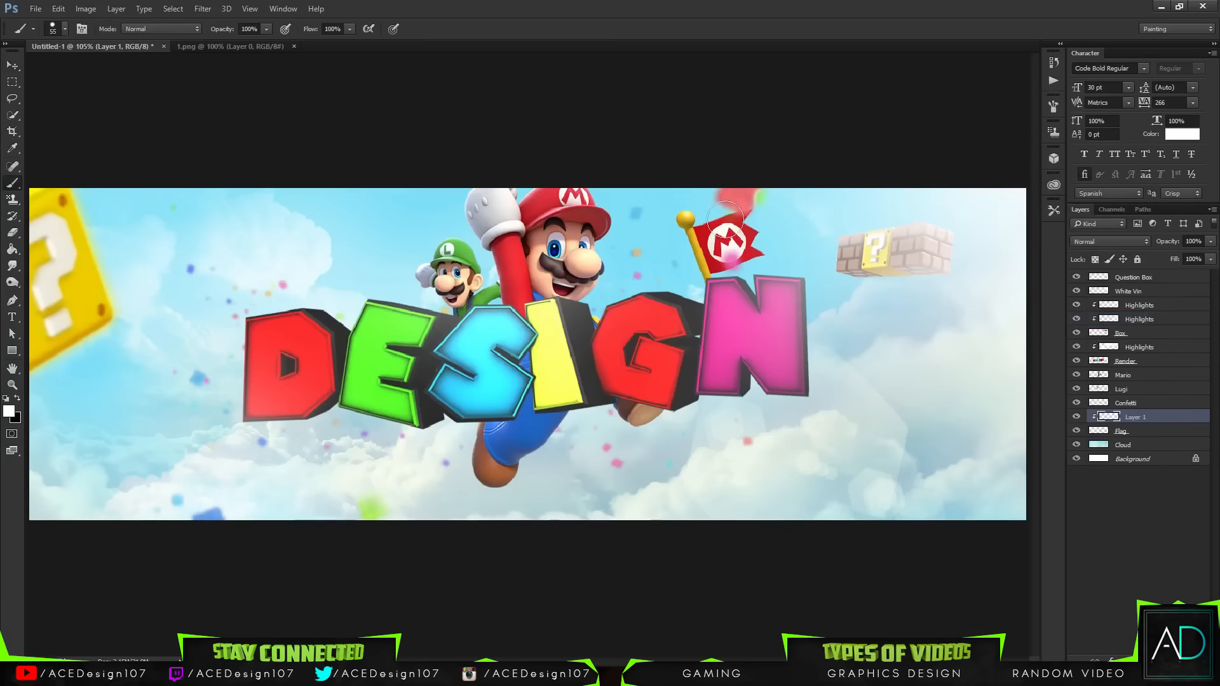
Step: Set the brush to a soft 235 px tip with 0% hardness
click(64, 29)
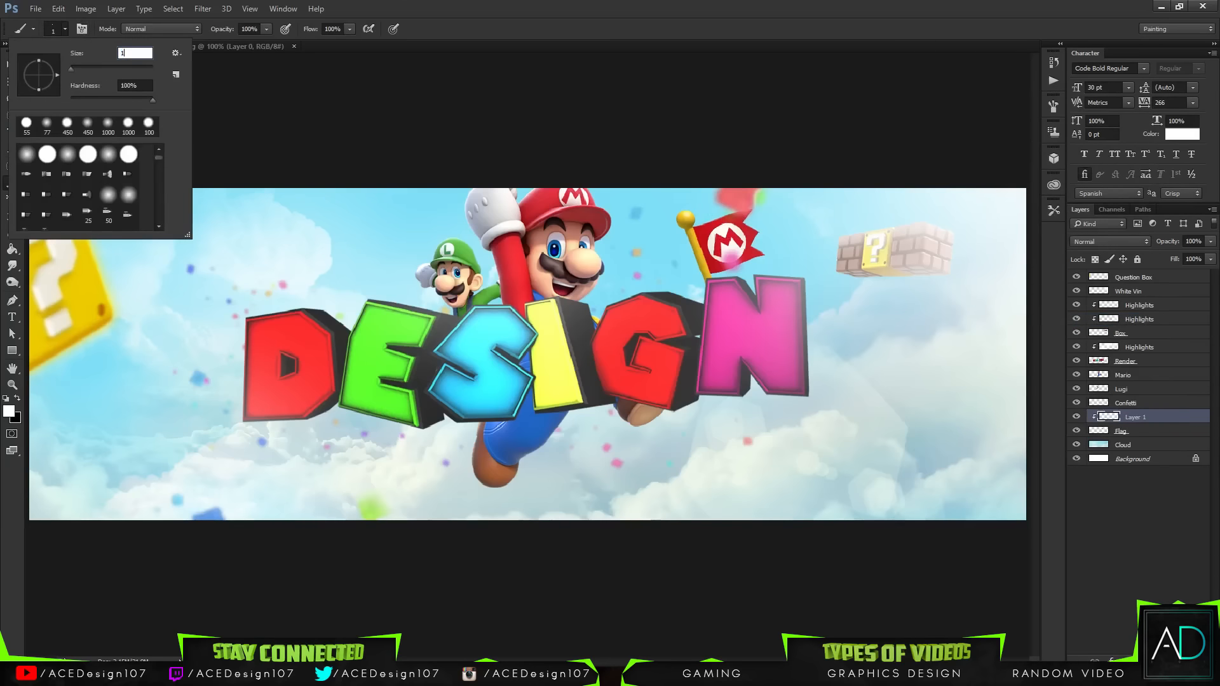
key(Return)
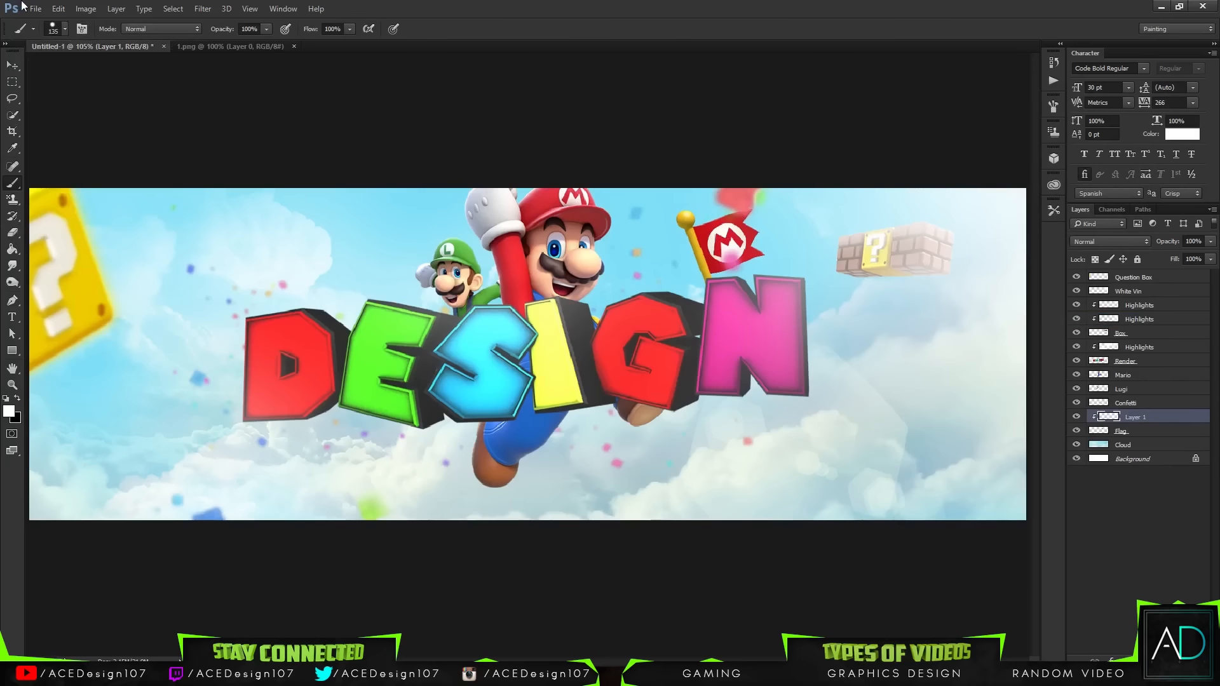
click(65, 29)
click(65, 29)
click(65, 30)
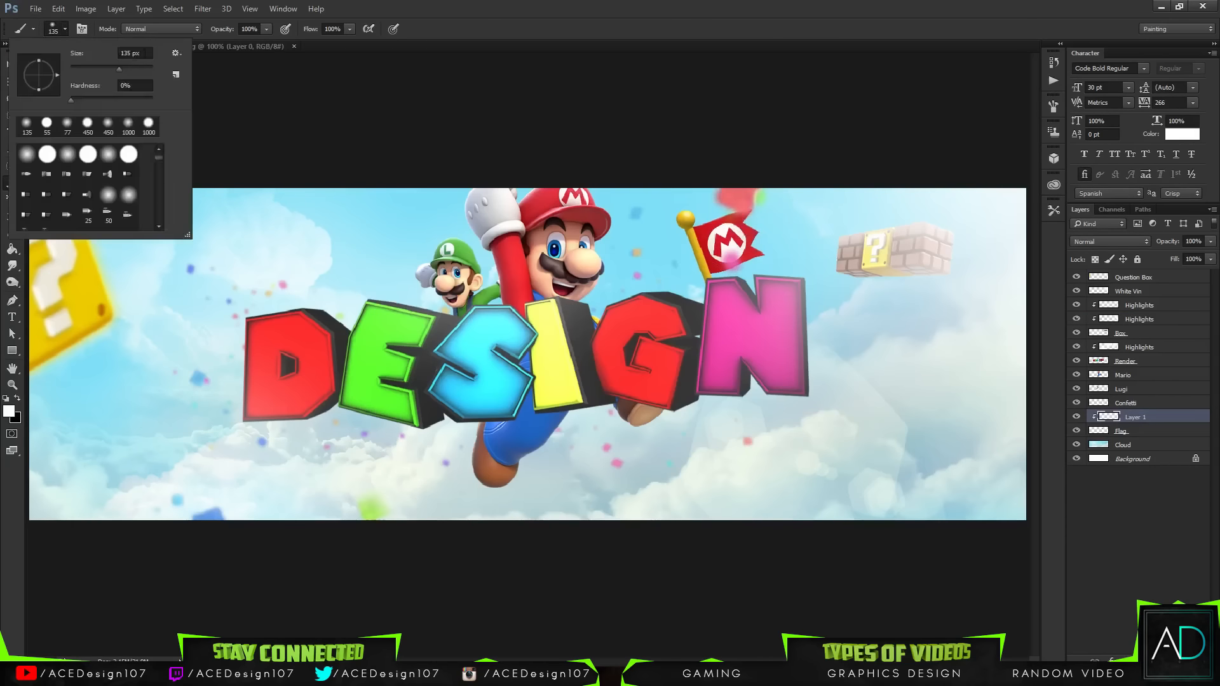
text(235)
key(Return)
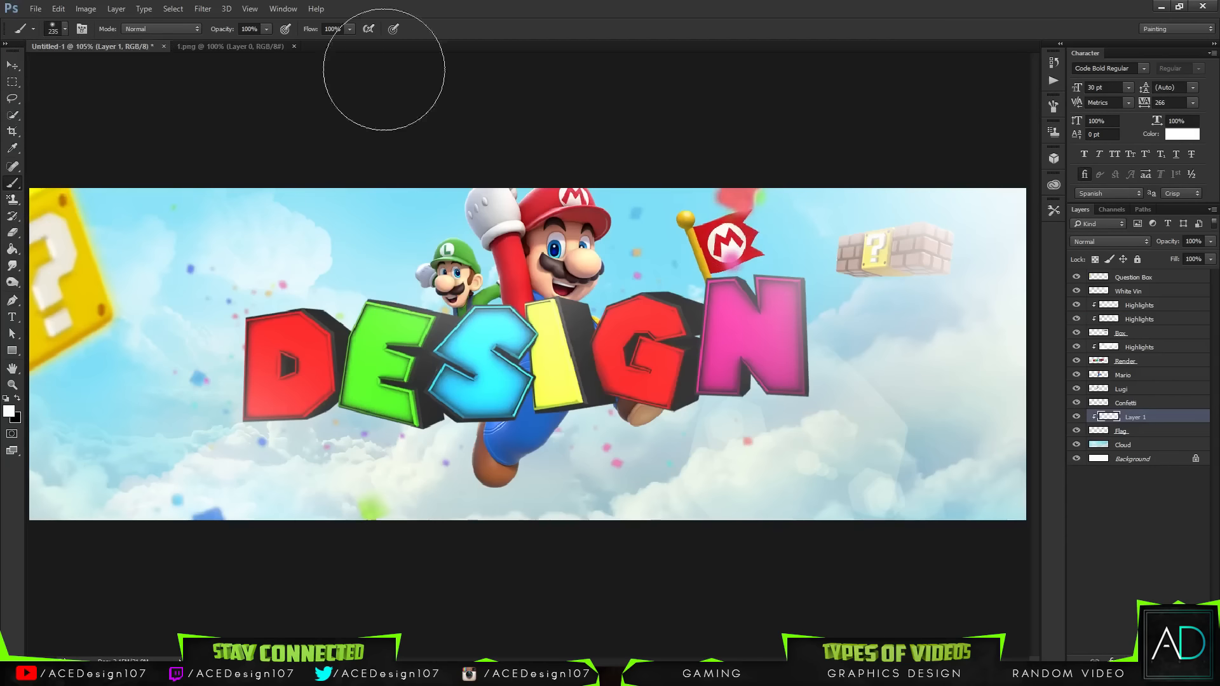
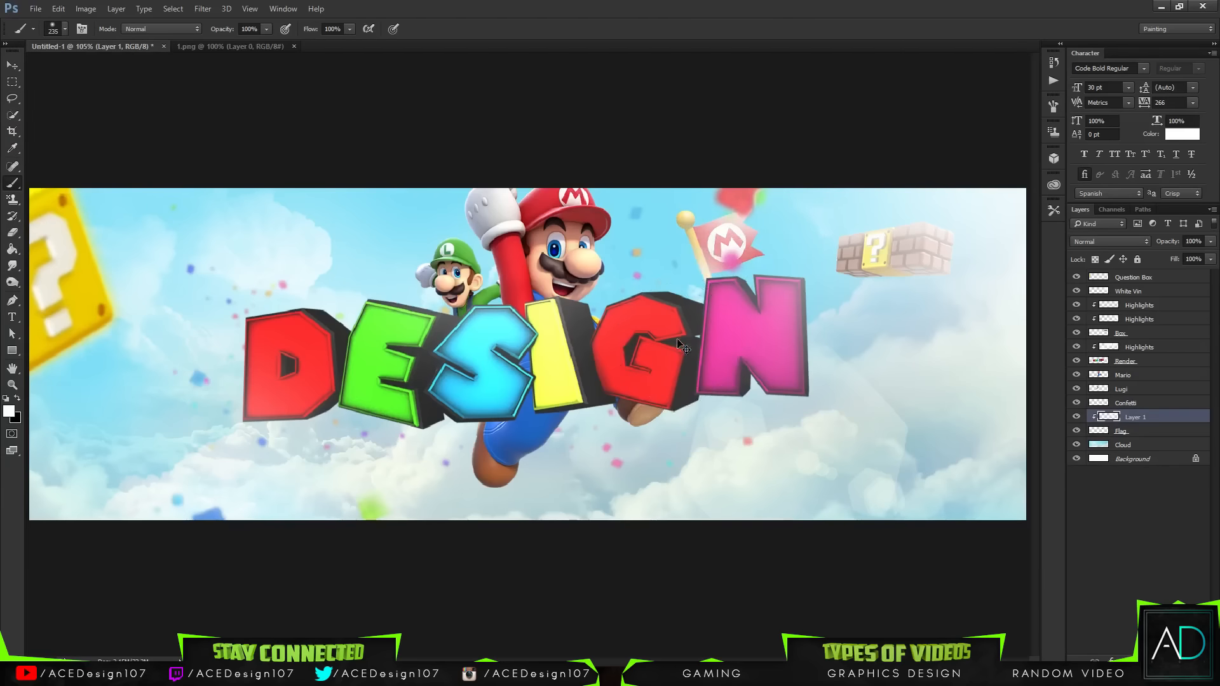
Step: Lower the clipped shading layer's opacity to 65% and nudge the flag with its shading slightly downward
drag(1210, 242, 1180, 258)
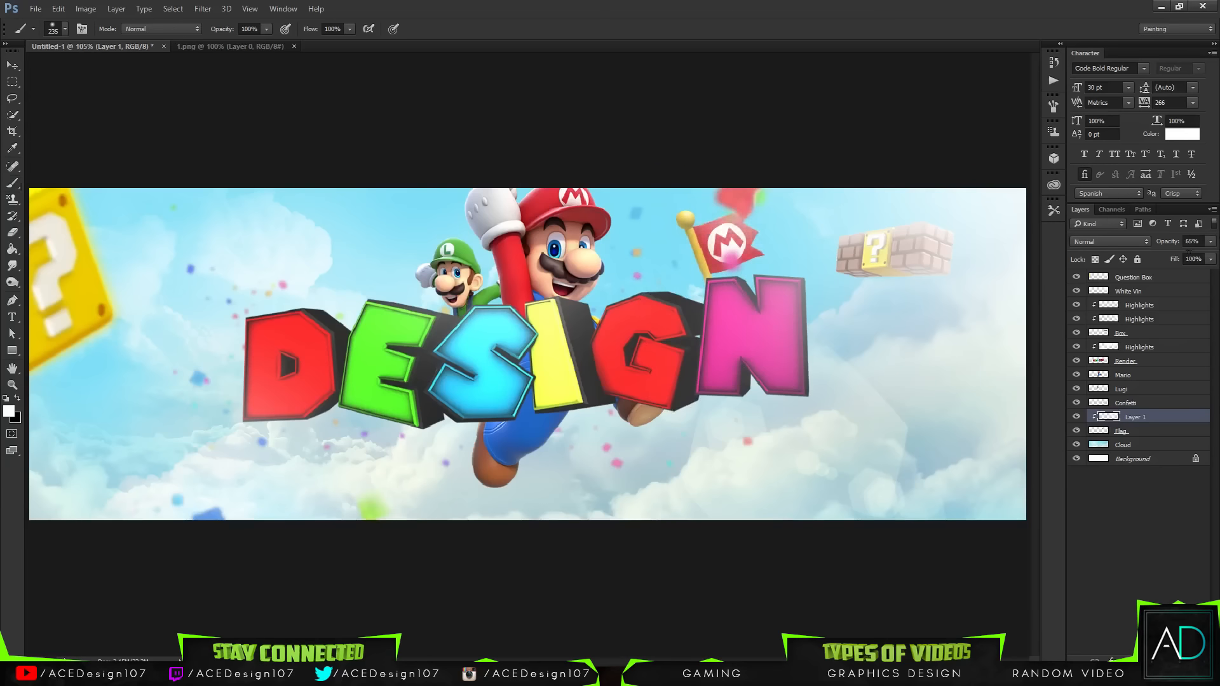
key(v)
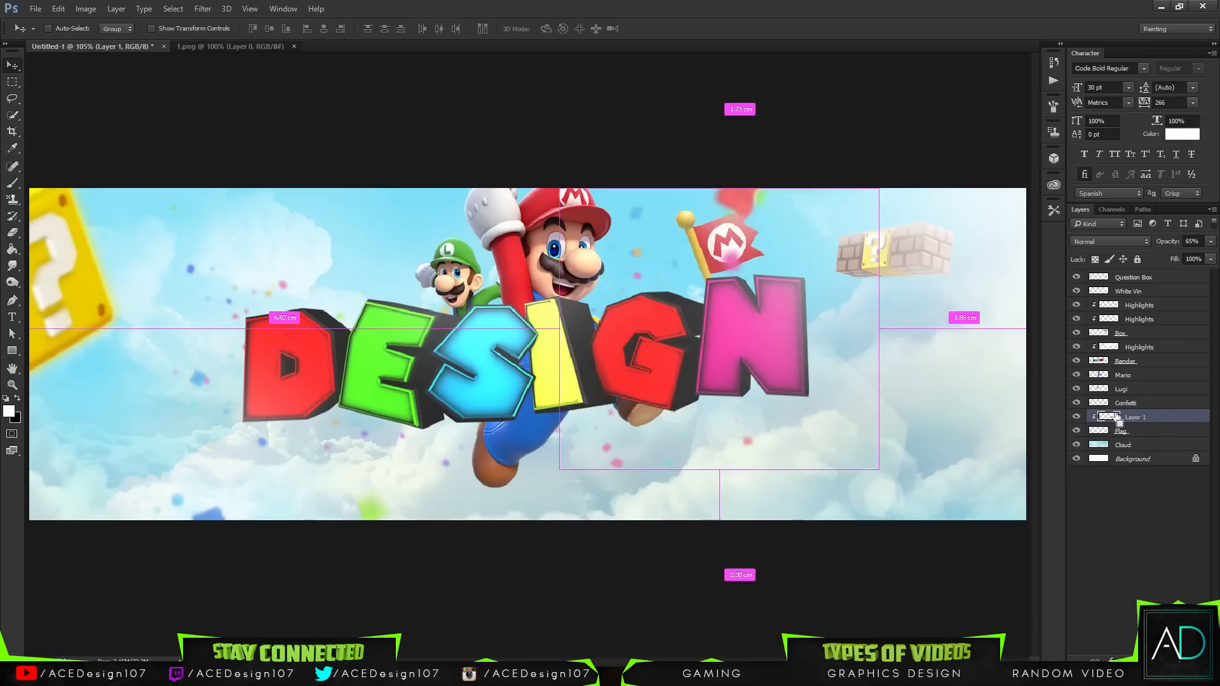
shift+click(1120, 431)
key(ctrl+t)
mouse_move(730, 254)
mouse_down()
mouse_move(734, 245)
mouse_move(731, 256)
mouse_up()
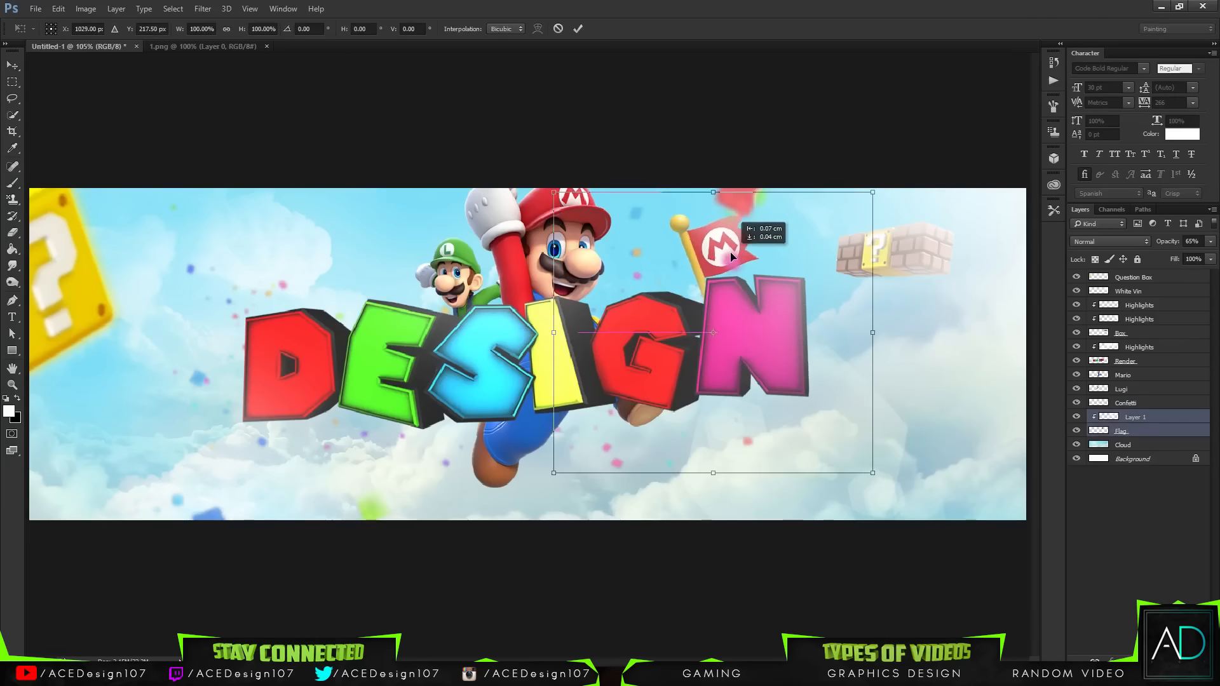
key(Return)
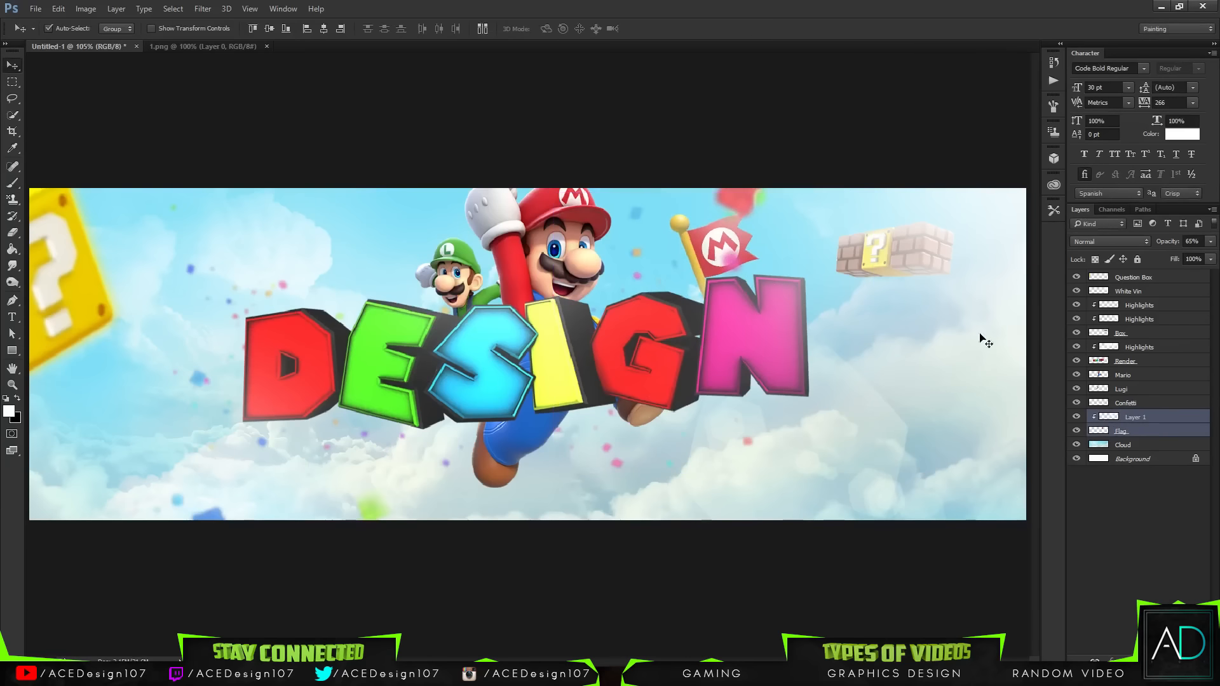
Step: Rename the clipped shading layer above the flag to Highlights
click(1136, 417)
double_click(1136, 417)
key(Return)
Step: Free-transform the Confetti layer to shift it slightly right and up
click(1150, 404)
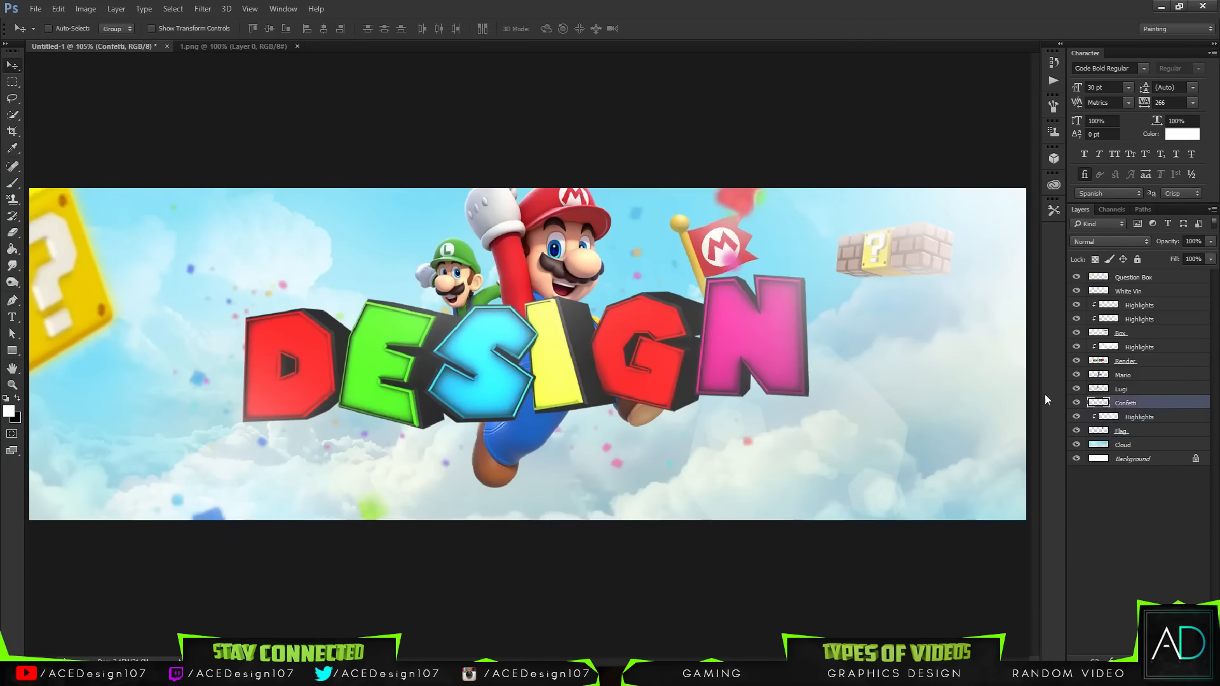
key(ctrl+t)
drag(745, 251, 764, 247)
key(Return)
Step: Shift the confetti colours with Hue/Saturation, setting Hue to +180
key(ctrl+u)
drag(881, 193, 943, 194)
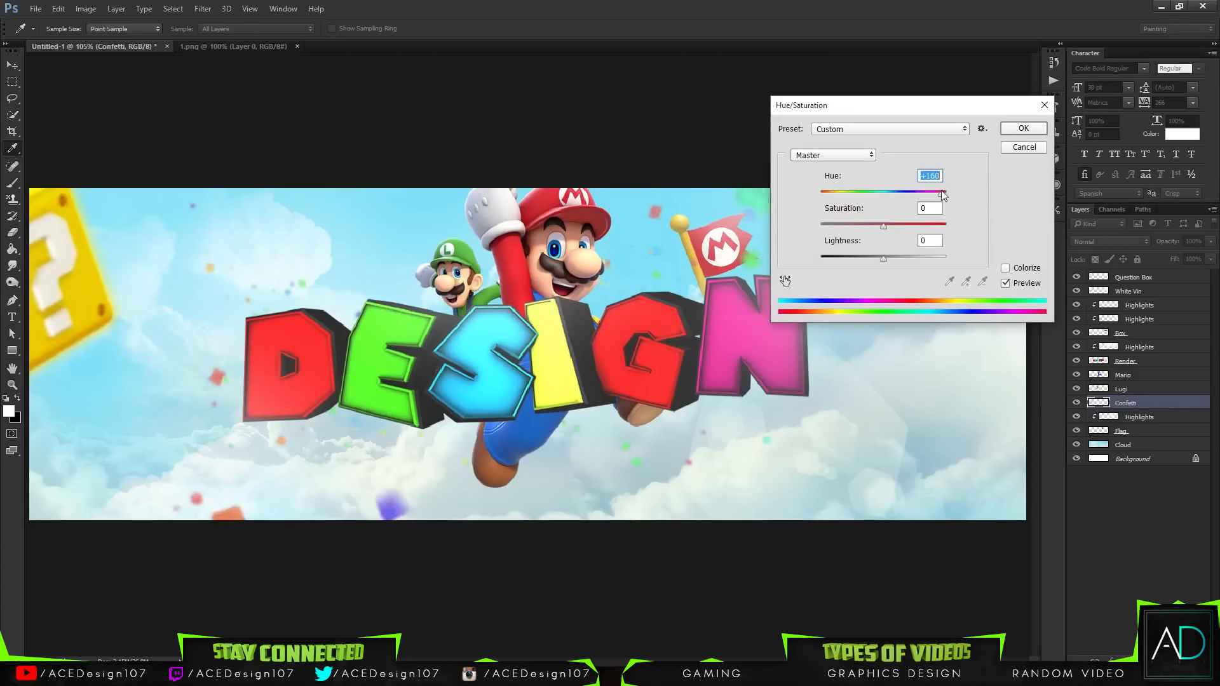
key(Return)
key(v)
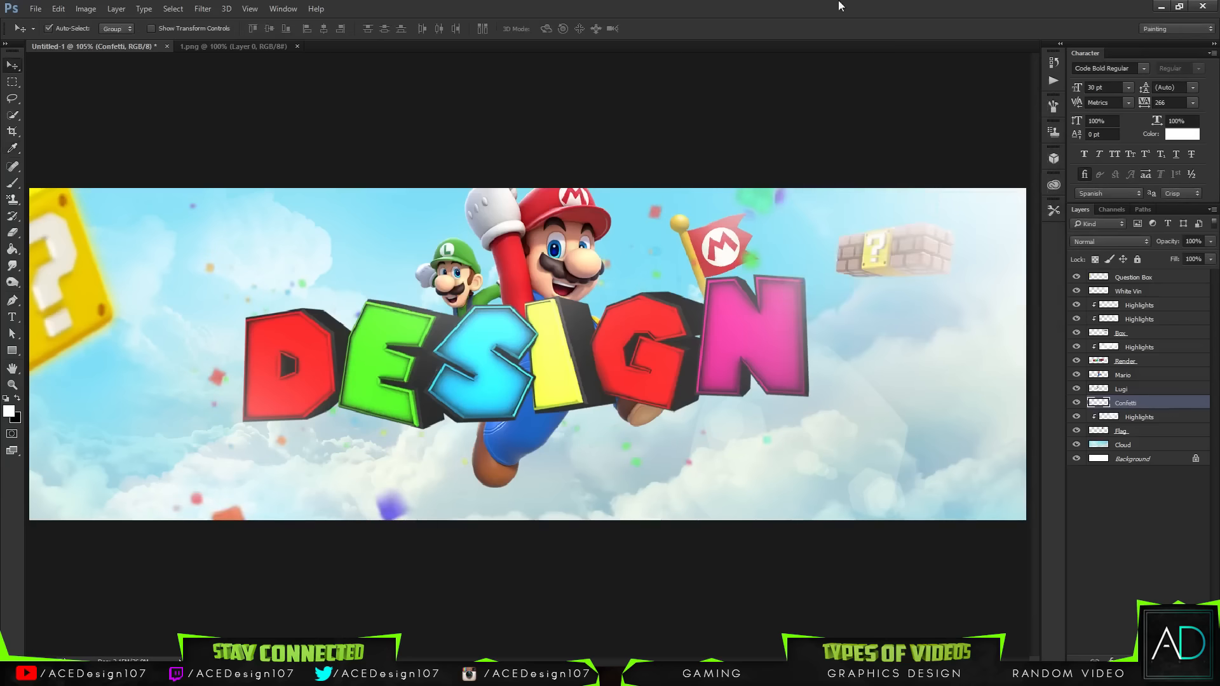
click(31, 5)
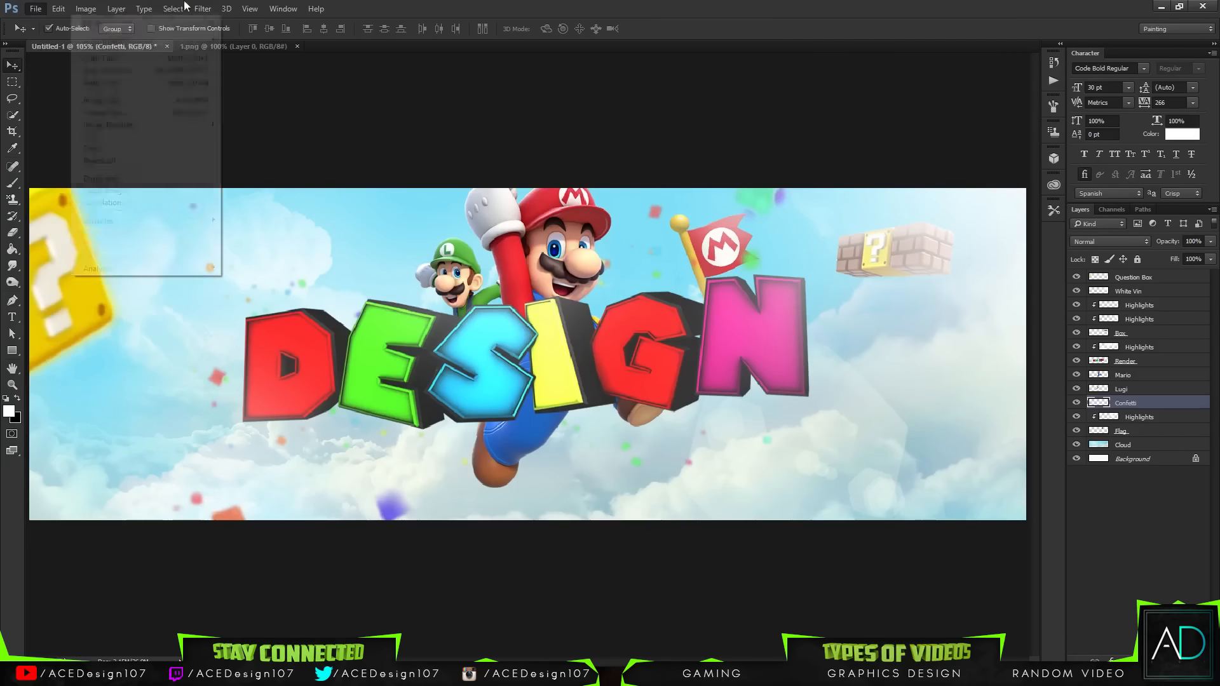
click(477, 6)
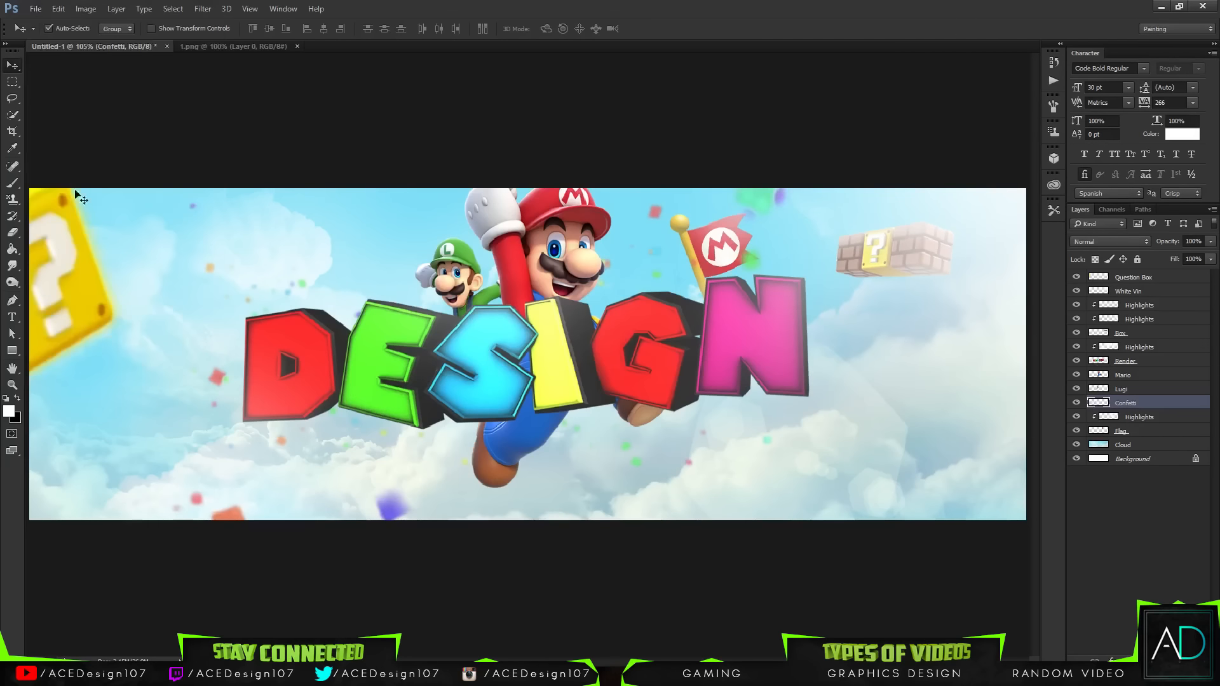
Step: Open 4.png from the 3D Mario Assets Character folder
click(36, 9)
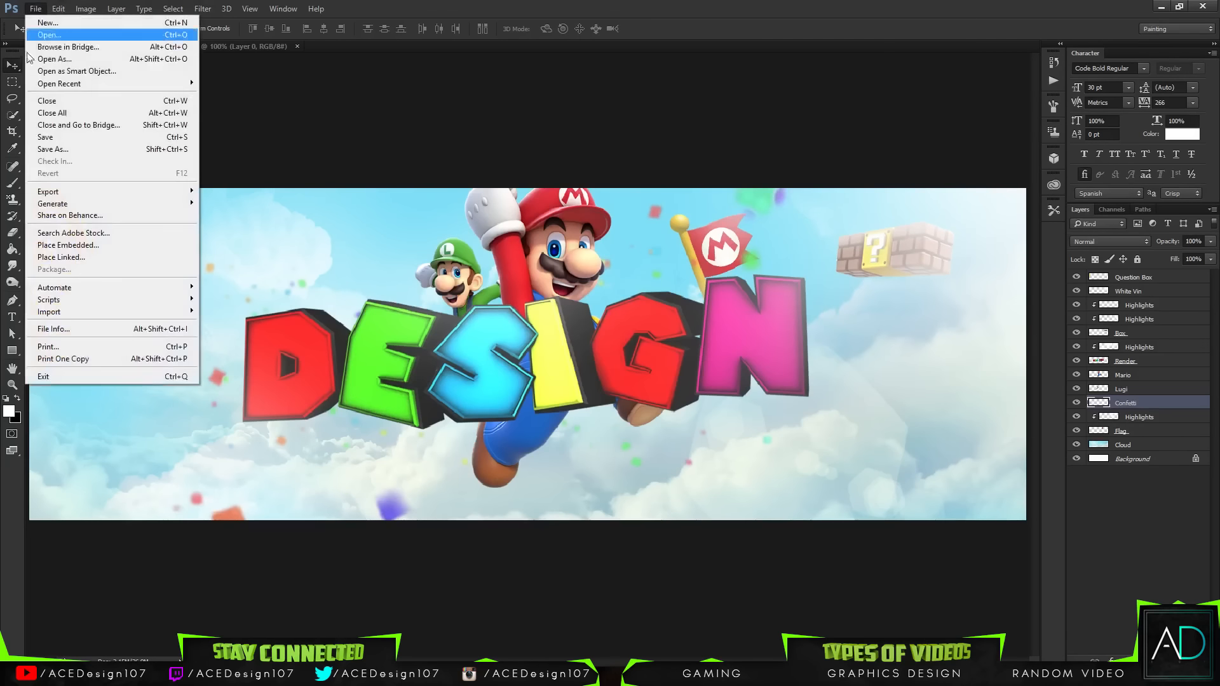
click(39, 36)
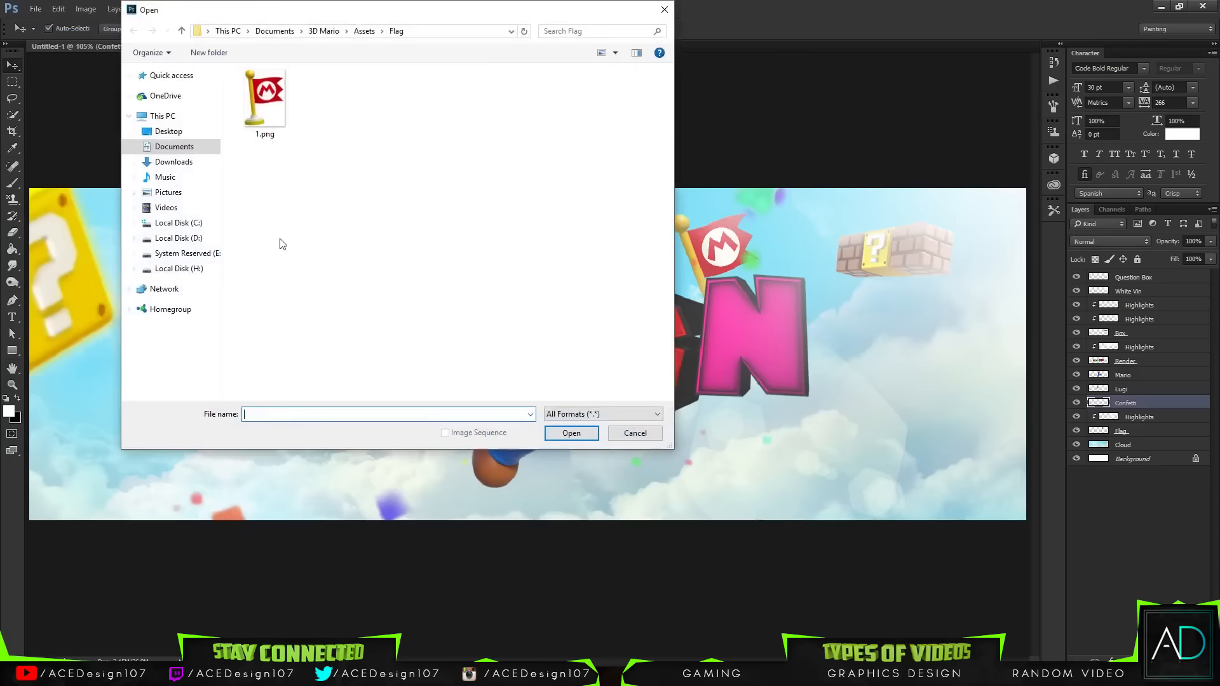
click(363, 31)
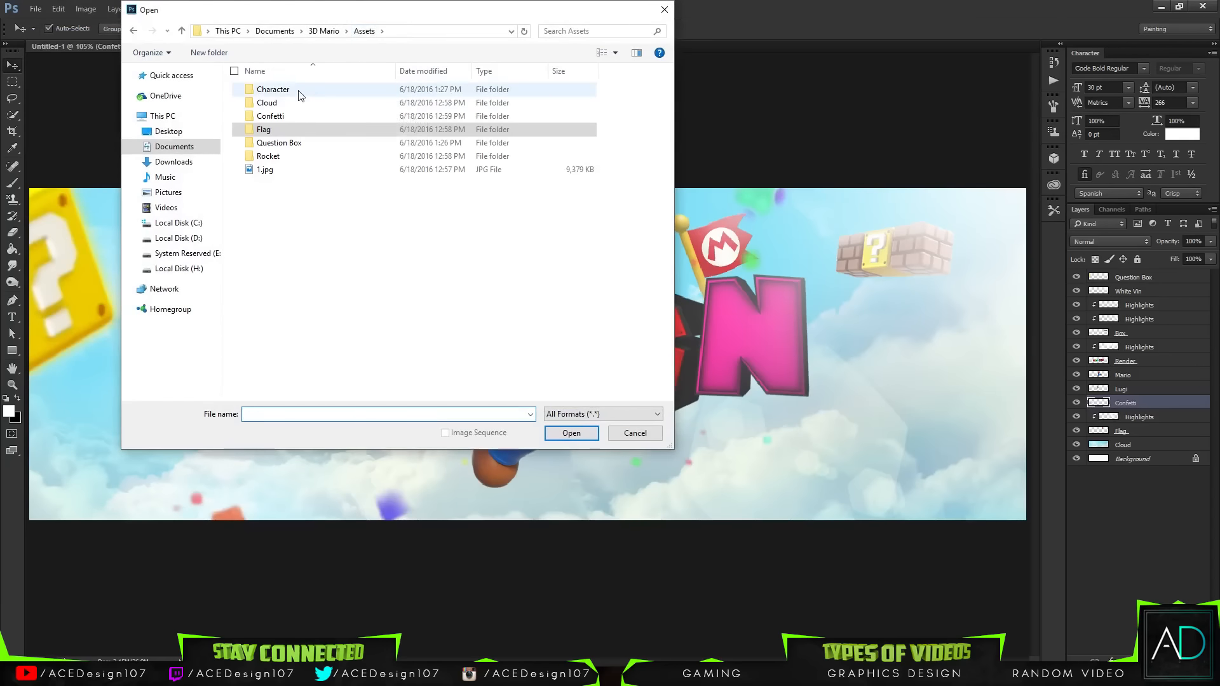
double_click(273, 89)
double_click(414, 133)
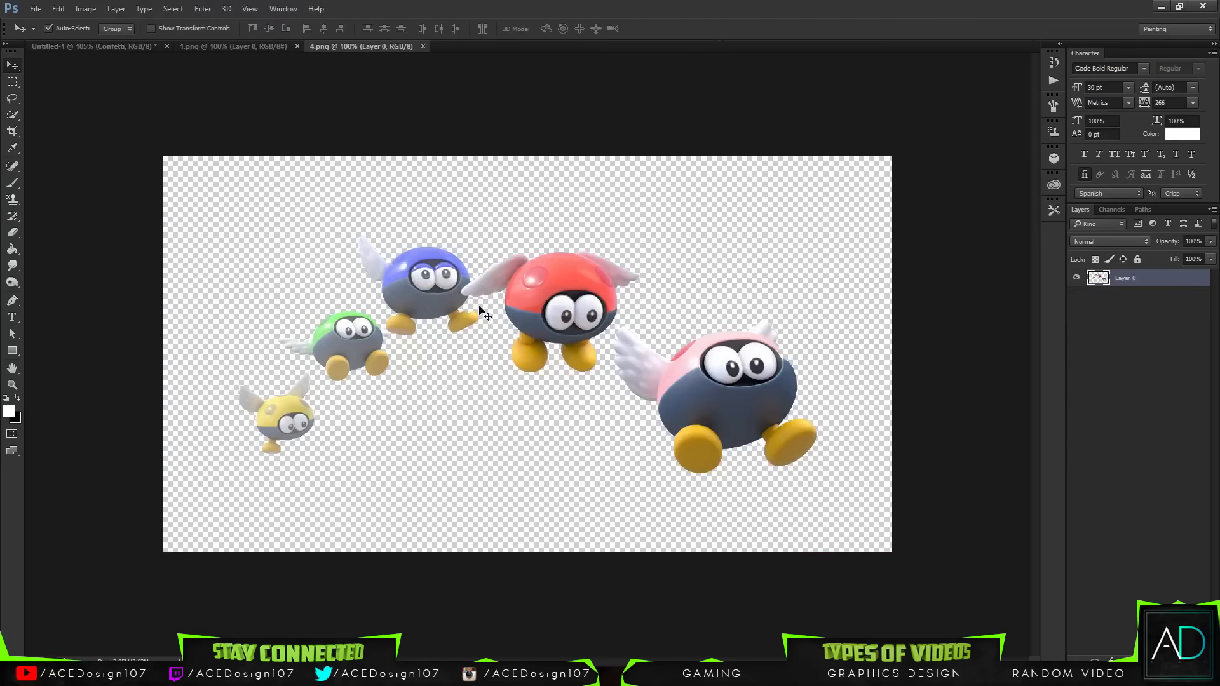
mouse_move(420, 298)
mouse_down()
mouse_move(278, 120)
mouse_move(420, 289)
mouse_up()
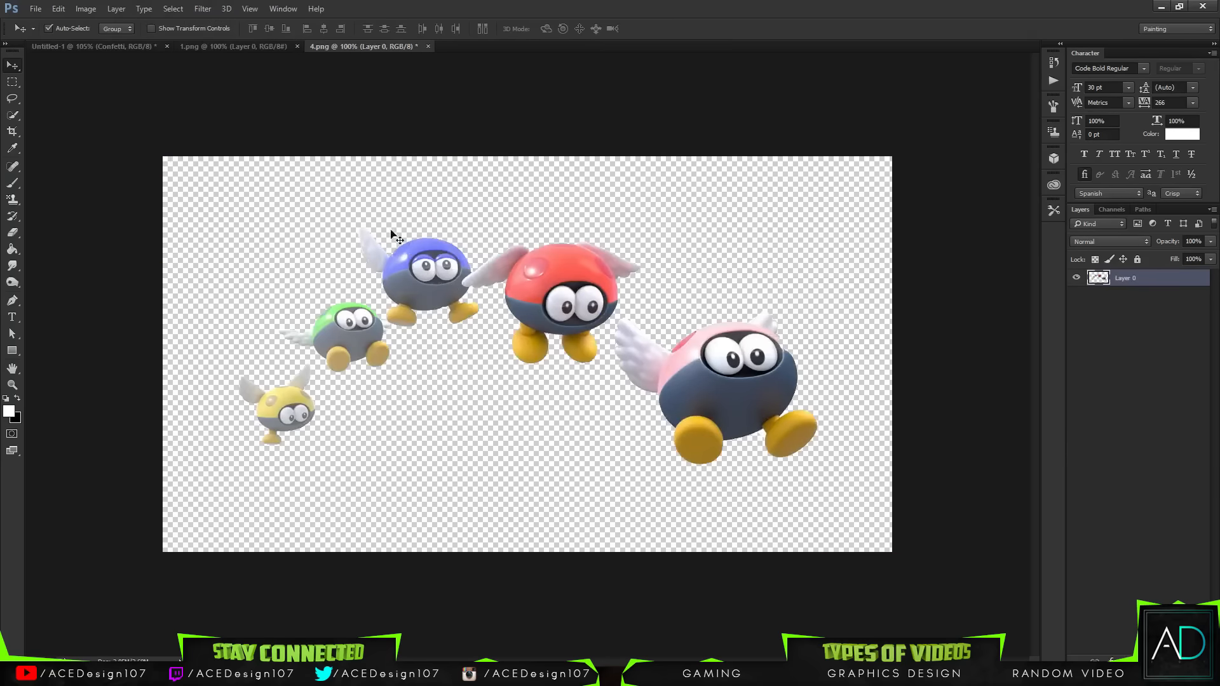
click(35, 7)
click(50, 32)
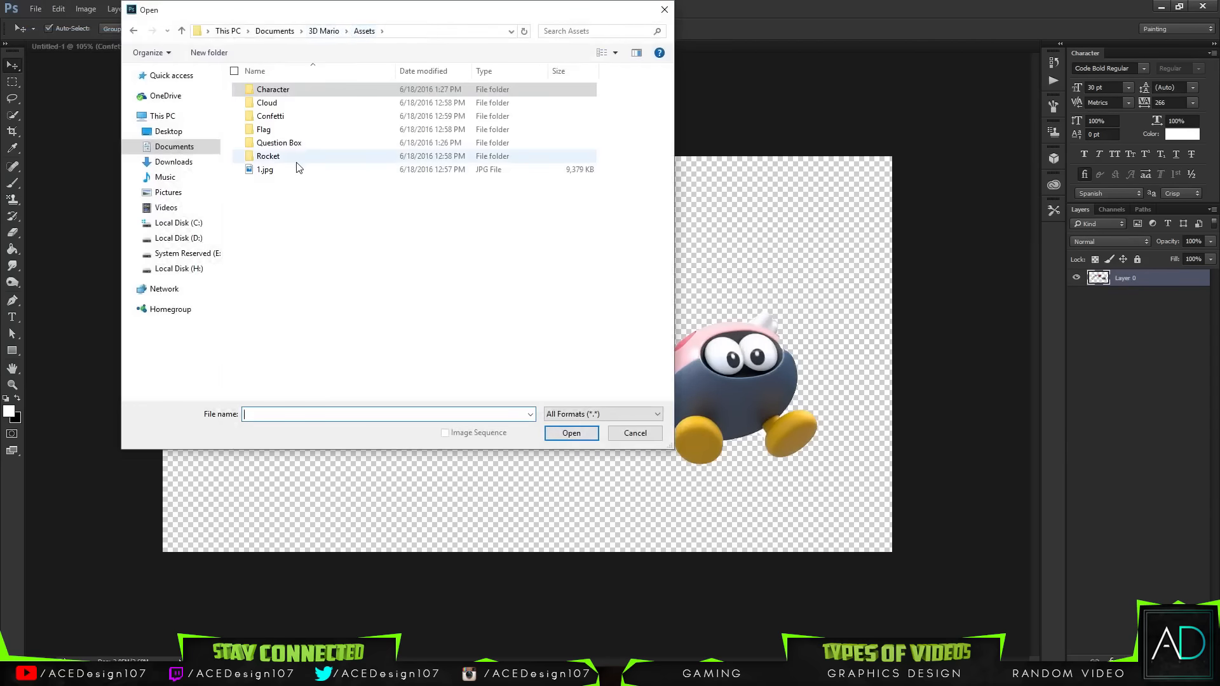
double_click(296, 168)
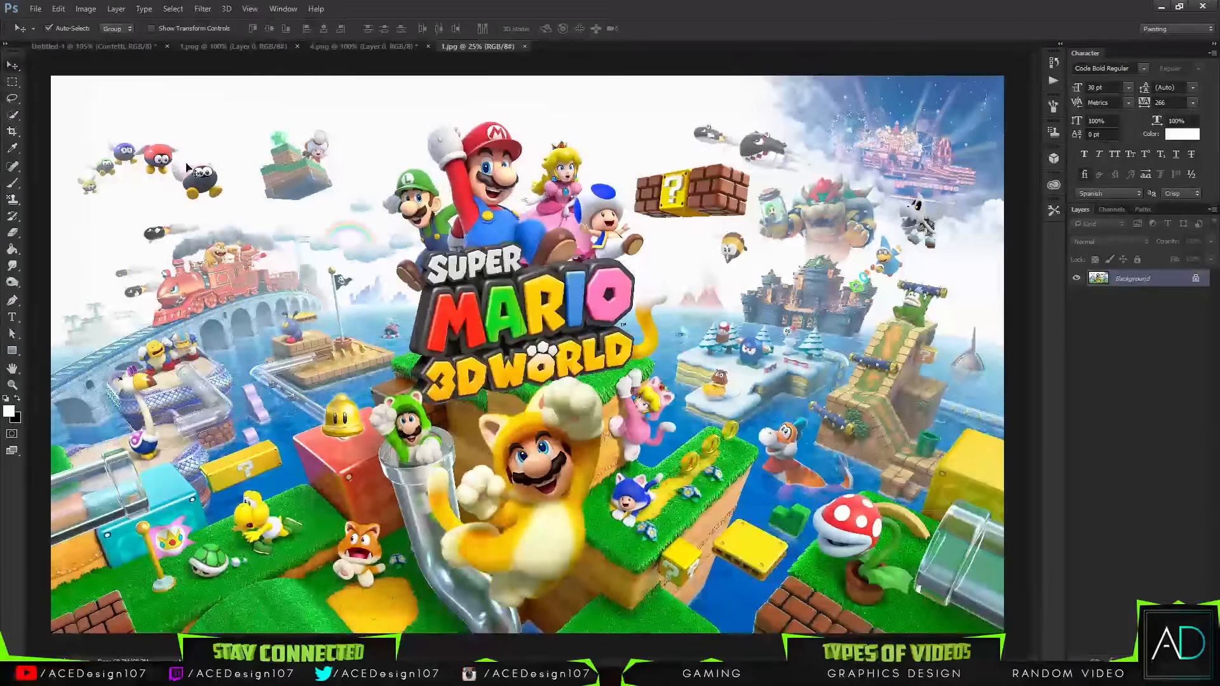
click(524, 46)
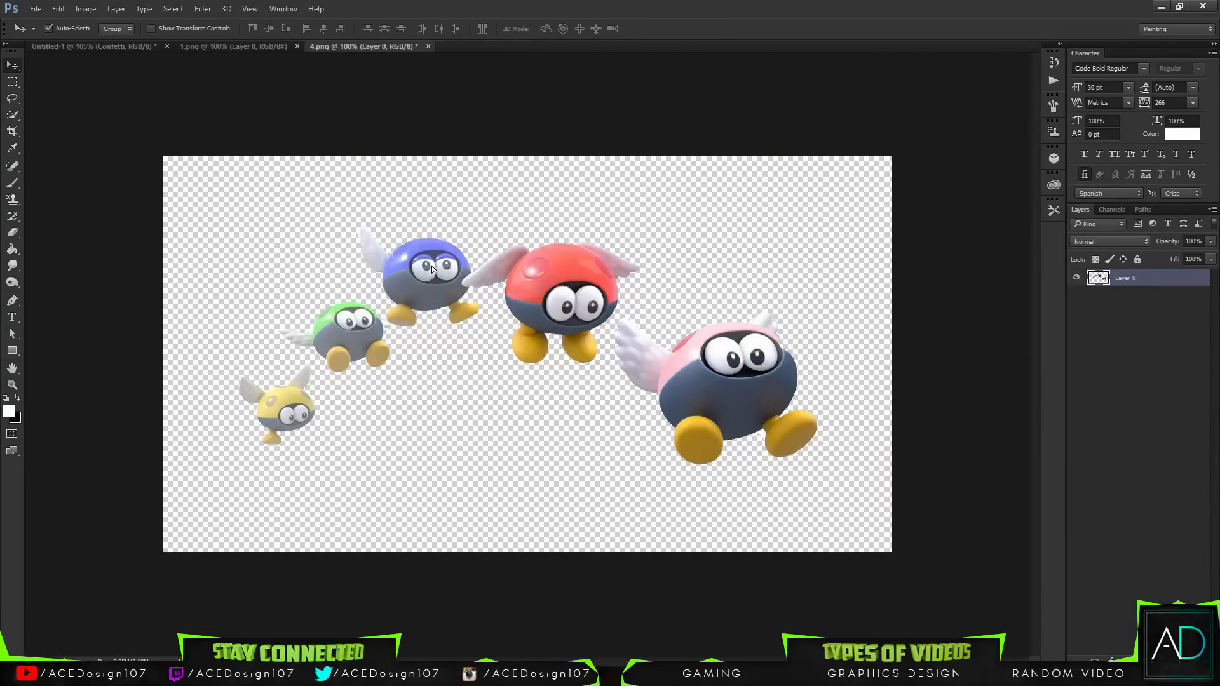
Step: Bring the winged characters into the banner and scale them to about 25% in the upper-left sky
drag(434, 270, 629, 352)
key(ctrl+t)
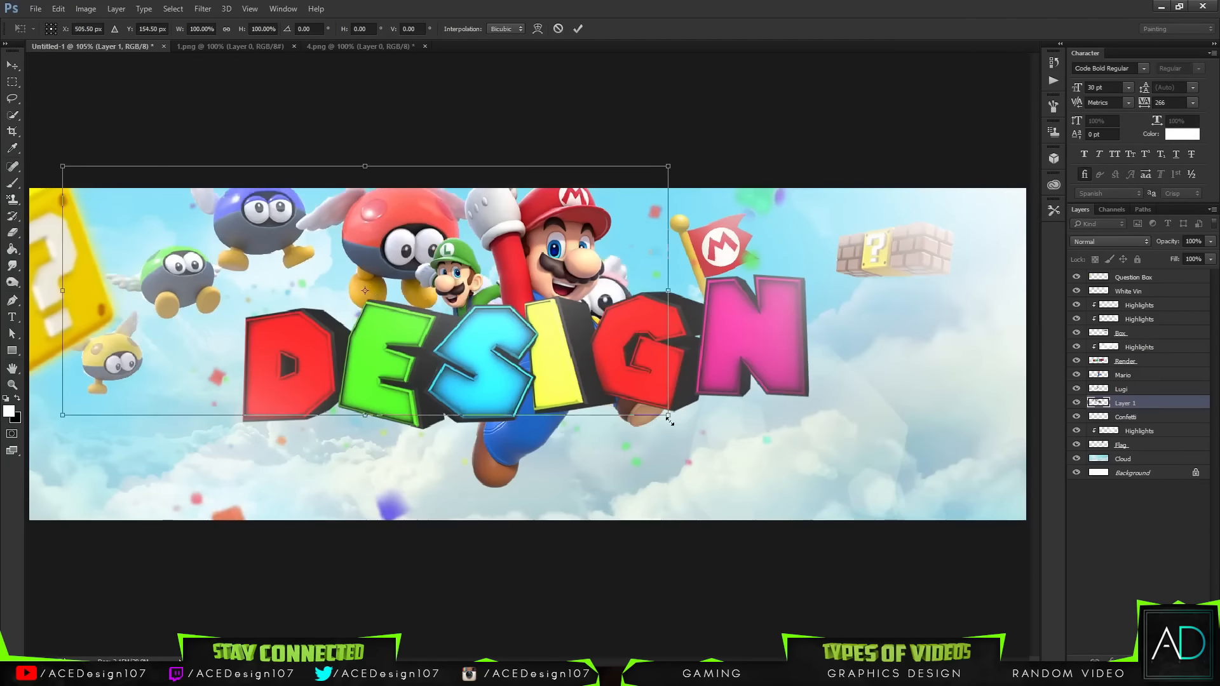
drag(669, 419, 294, 261)
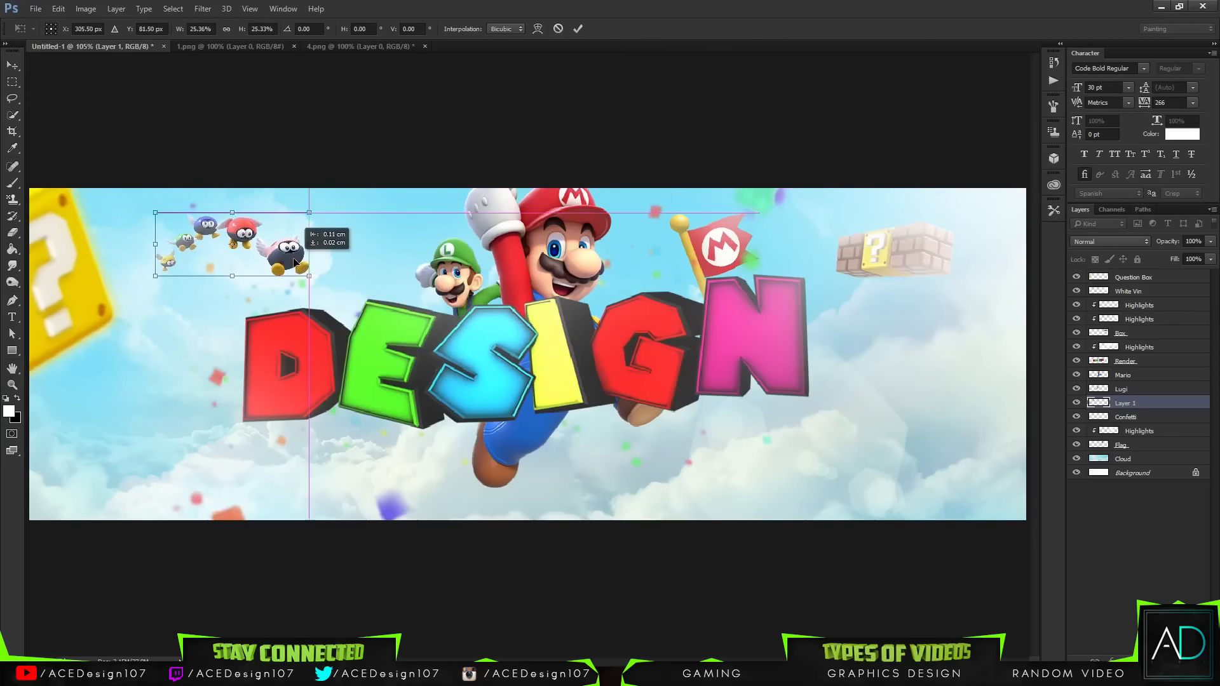
key(Return)
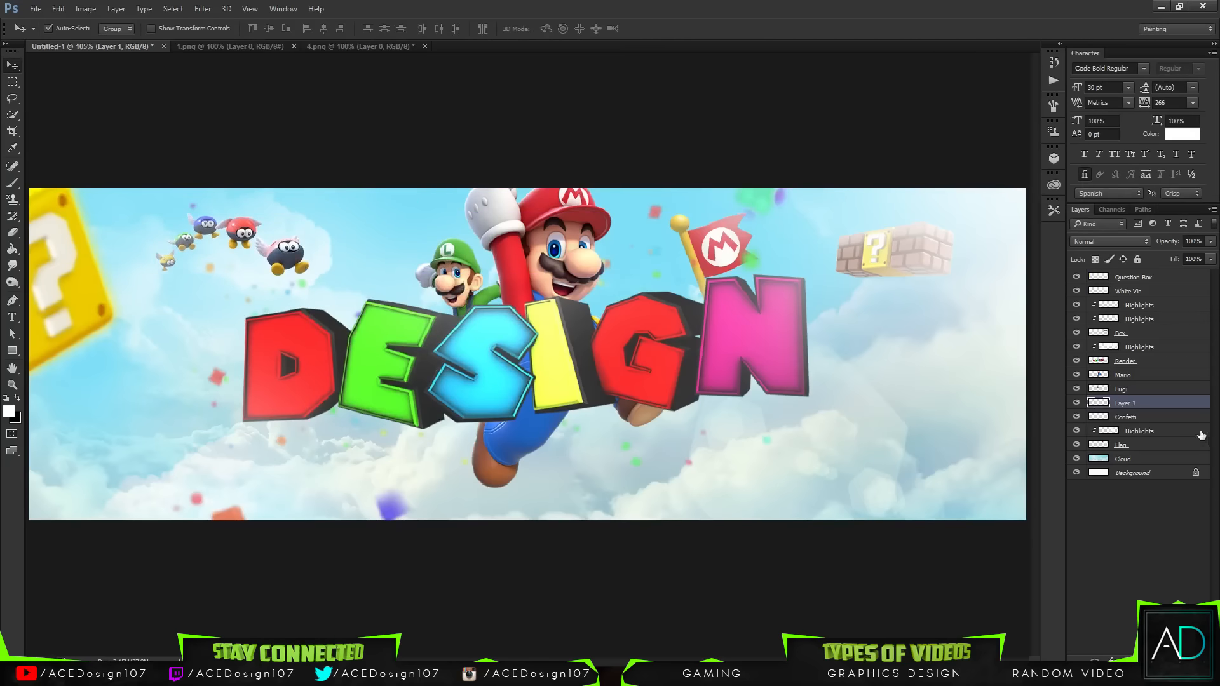
Step: Move the characters' layer below Confetti and shift the group slightly down and right
drag(1119, 406, 1121, 419)
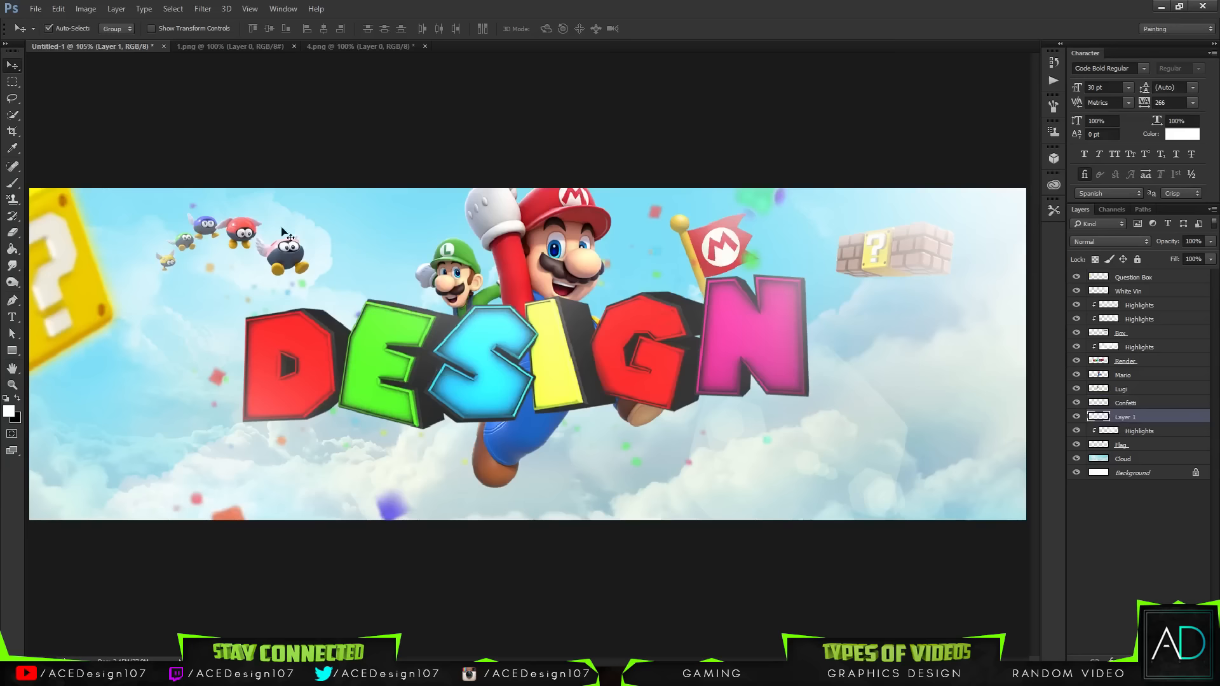
key(ctrl+t)
drag(295, 255, 314, 277)
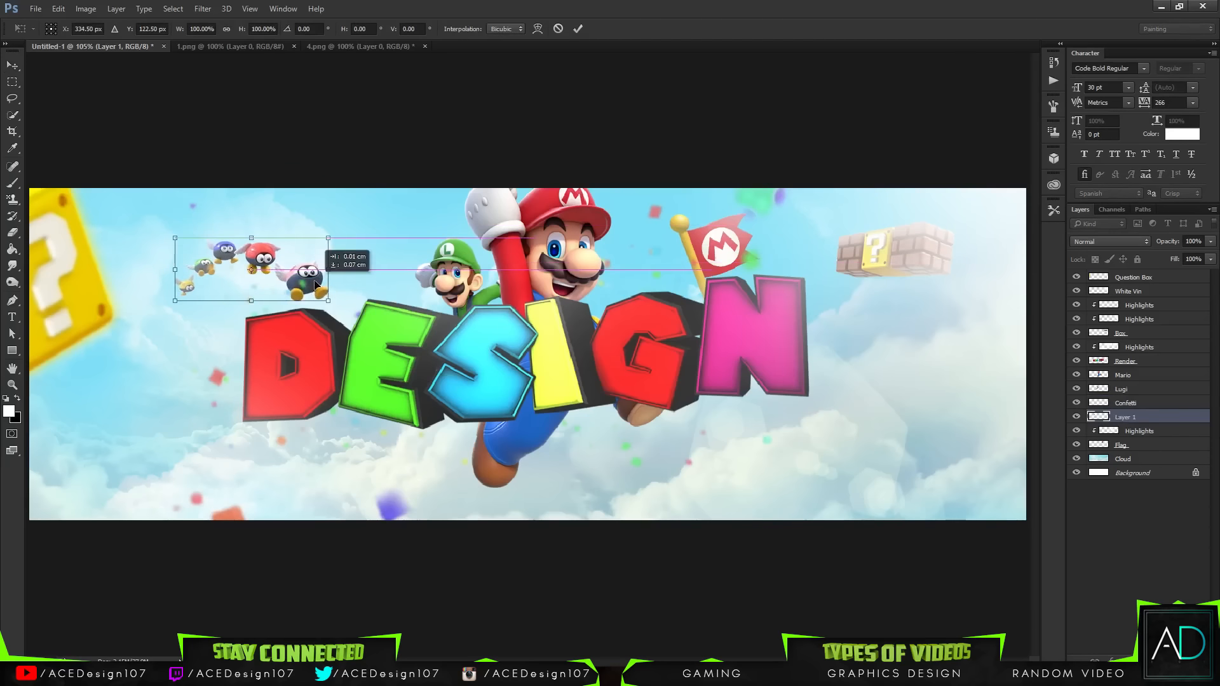
key(Return)
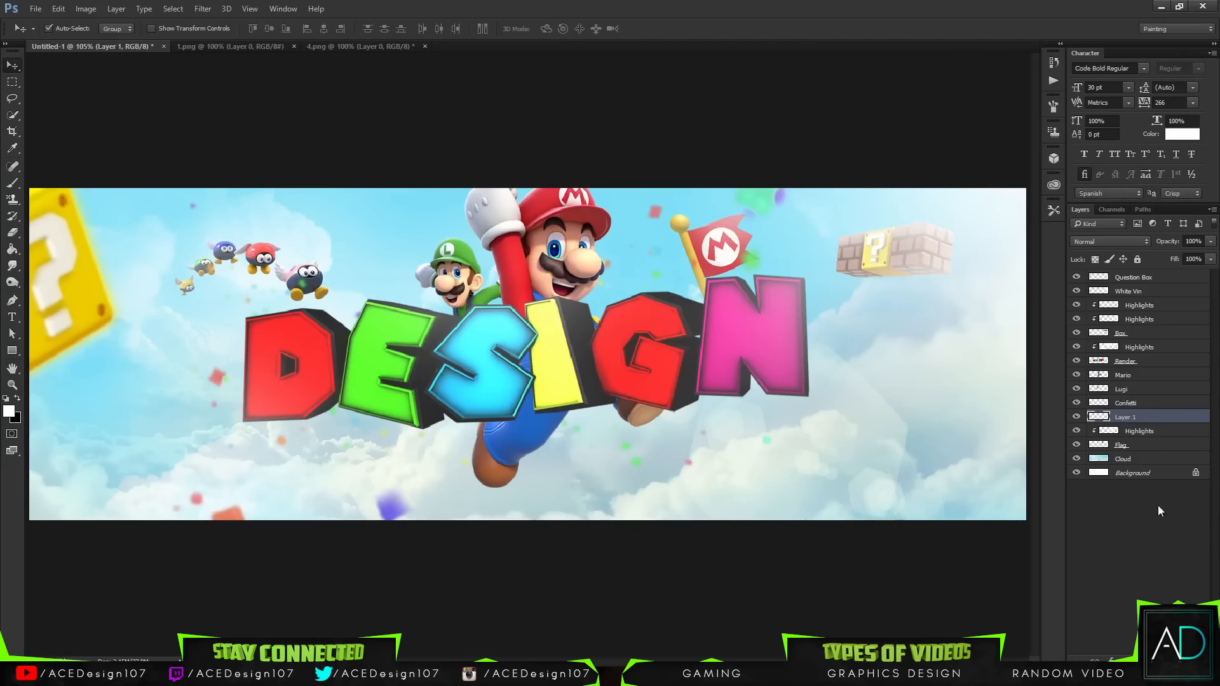
Step: Apply a slight Perspective transform to the winged characters, widening their lower edge
key(ctrl+u)
mouse_move(889, 253)
mouse_down()
mouse_move(912, 254)
mouse_move(896, 261)
mouse_up()
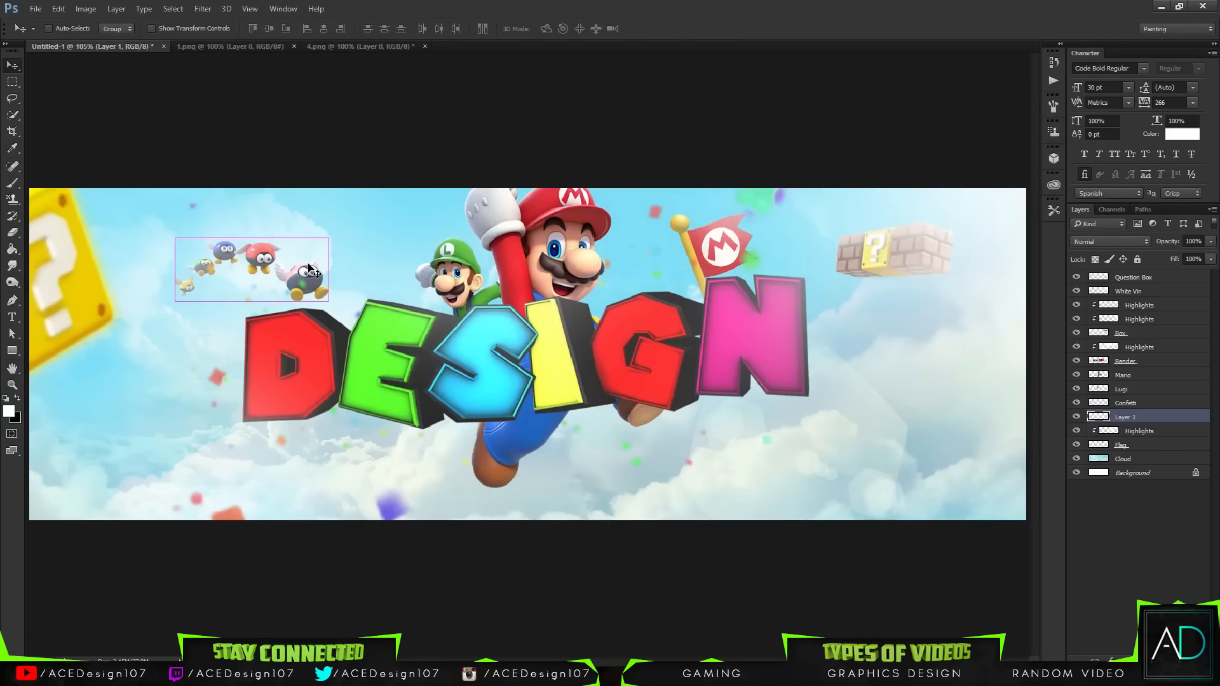
key(ctrl+t)
right_click(308, 273)
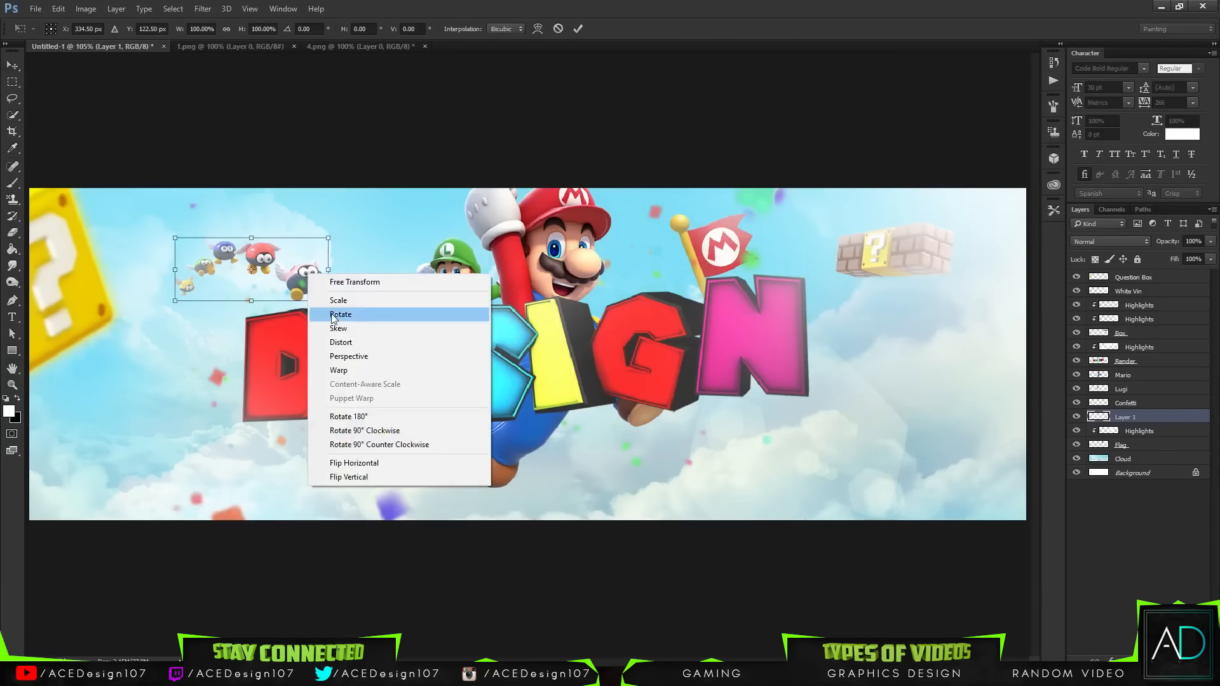
click(346, 357)
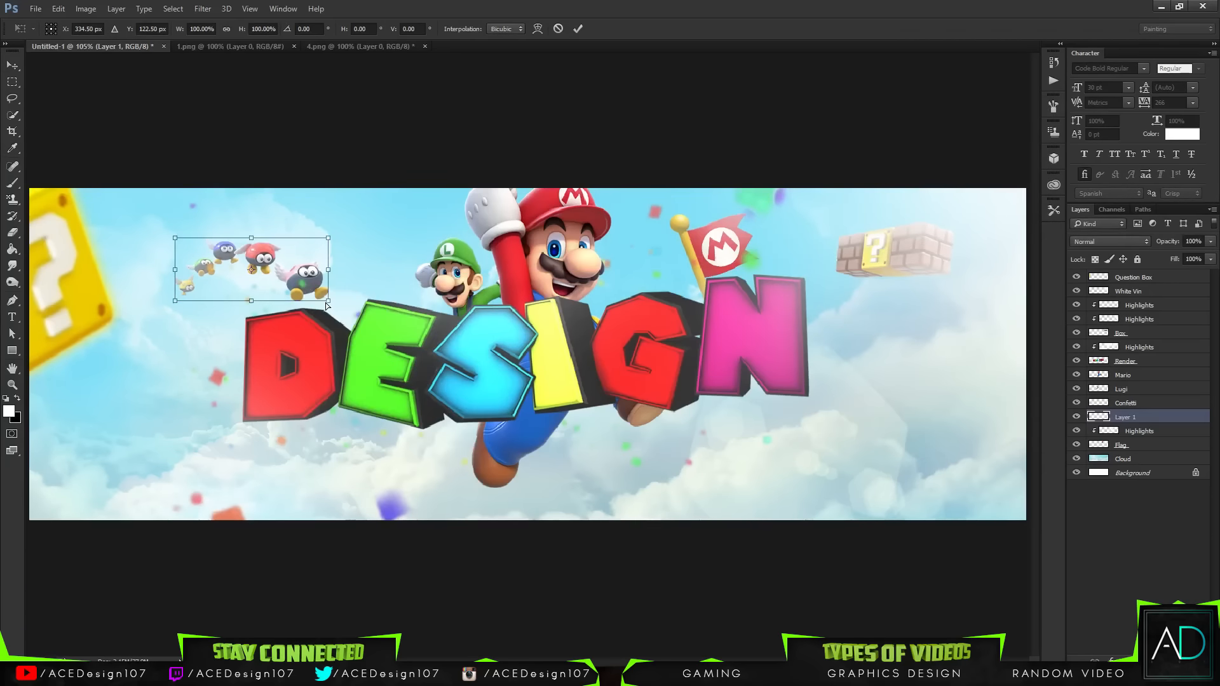
drag(325, 302, 338, 300)
key(Return)
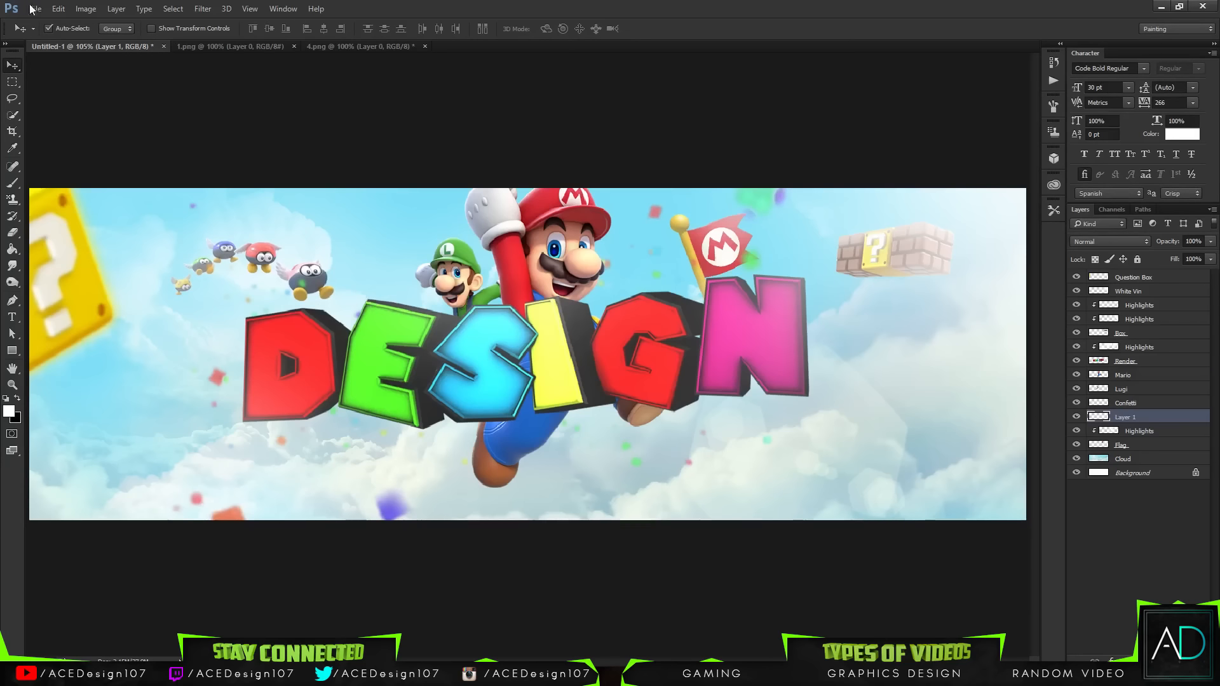
Step: Close the 1.png and 4.png source documents
click(294, 46)
click(294, 47)
click(621, 260)
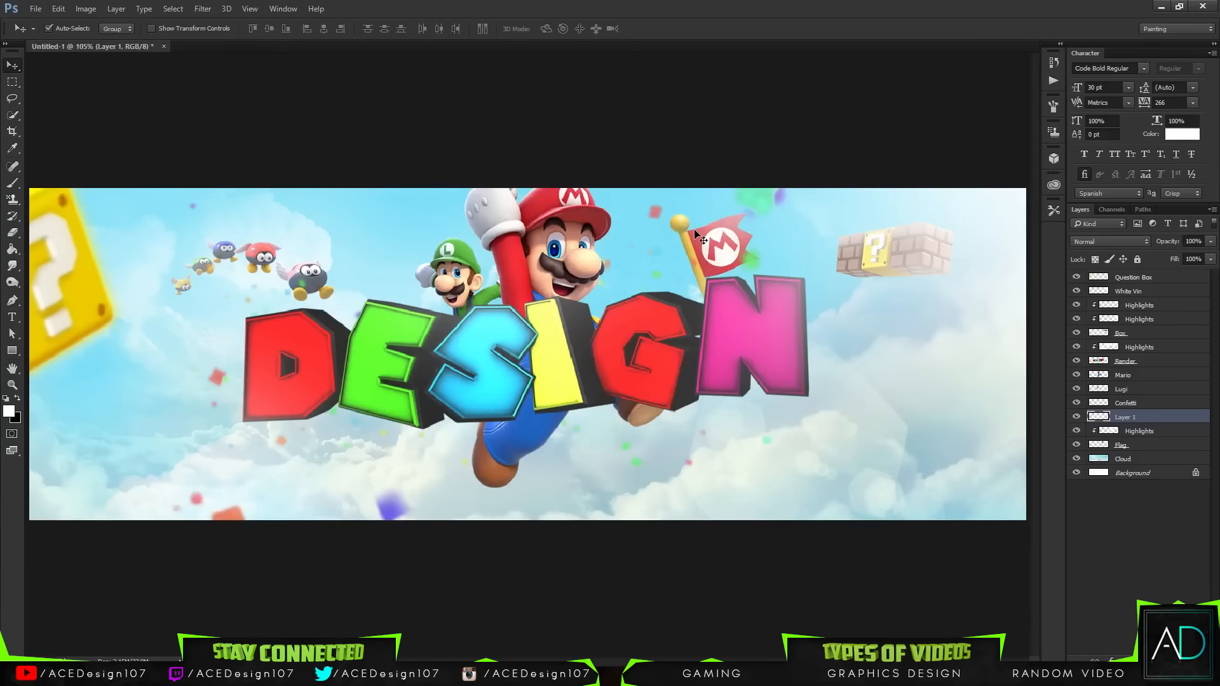
Step: Open 5.png from the 3D Mario Assets Character folder
click(35, 9)
click(48, 35)
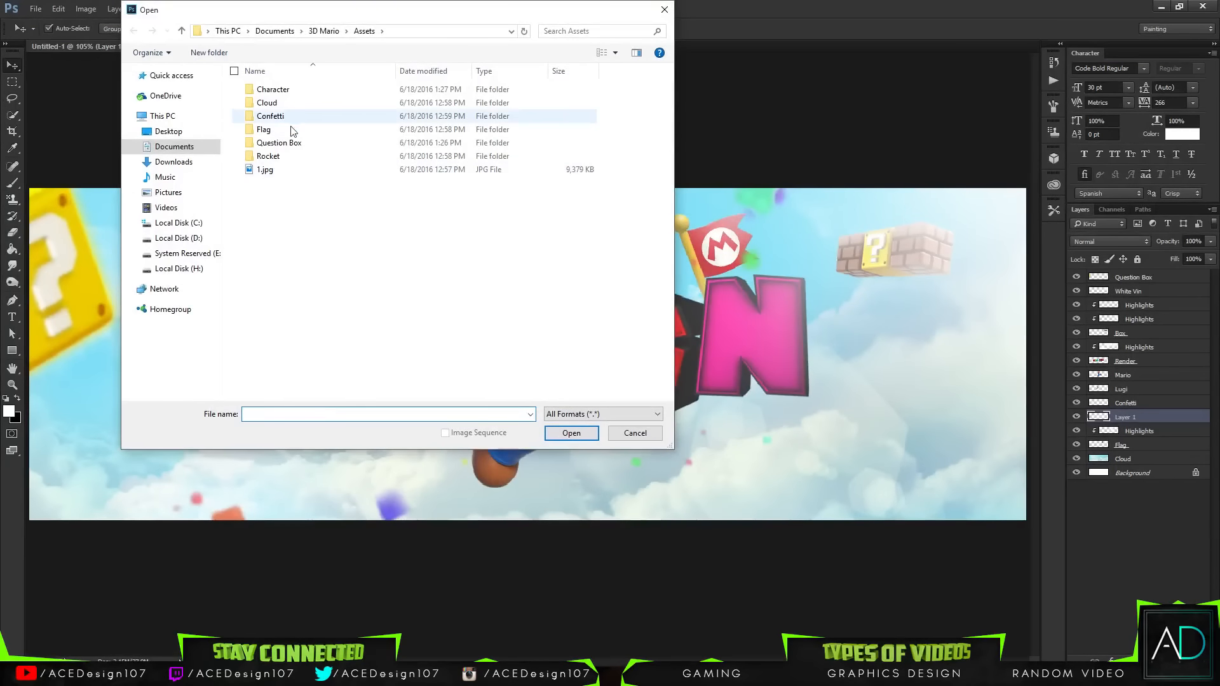
double_click(289, 156)
click(239, 103)
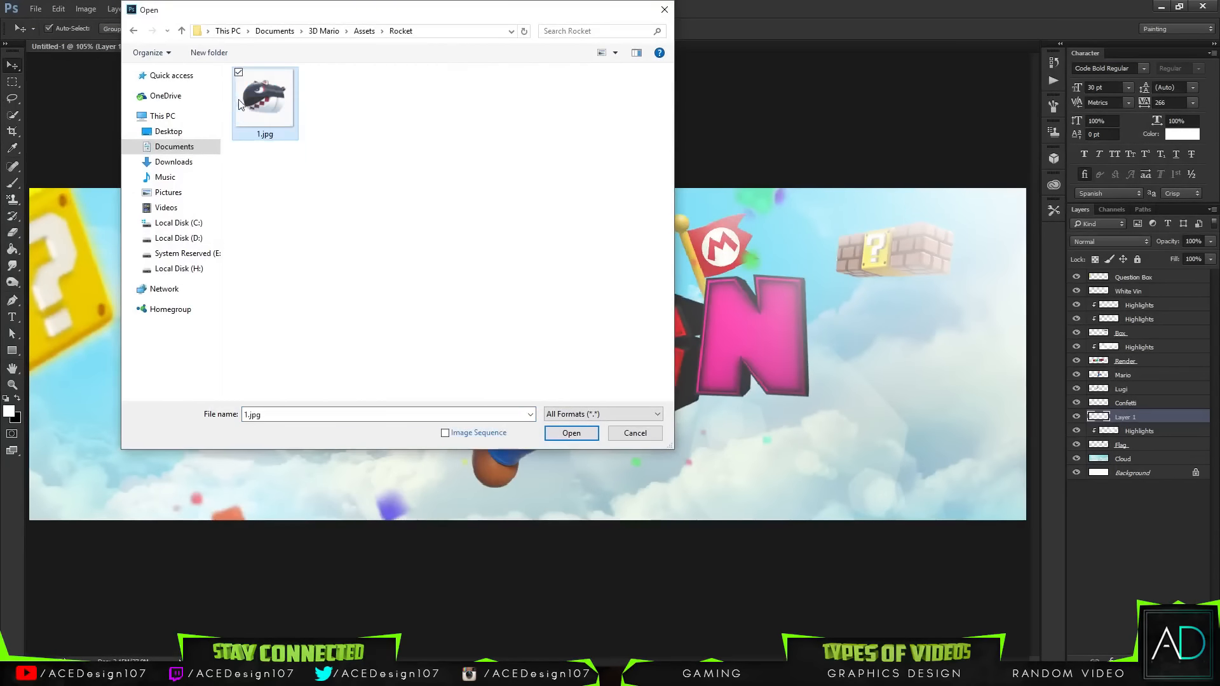
click(361, 33)
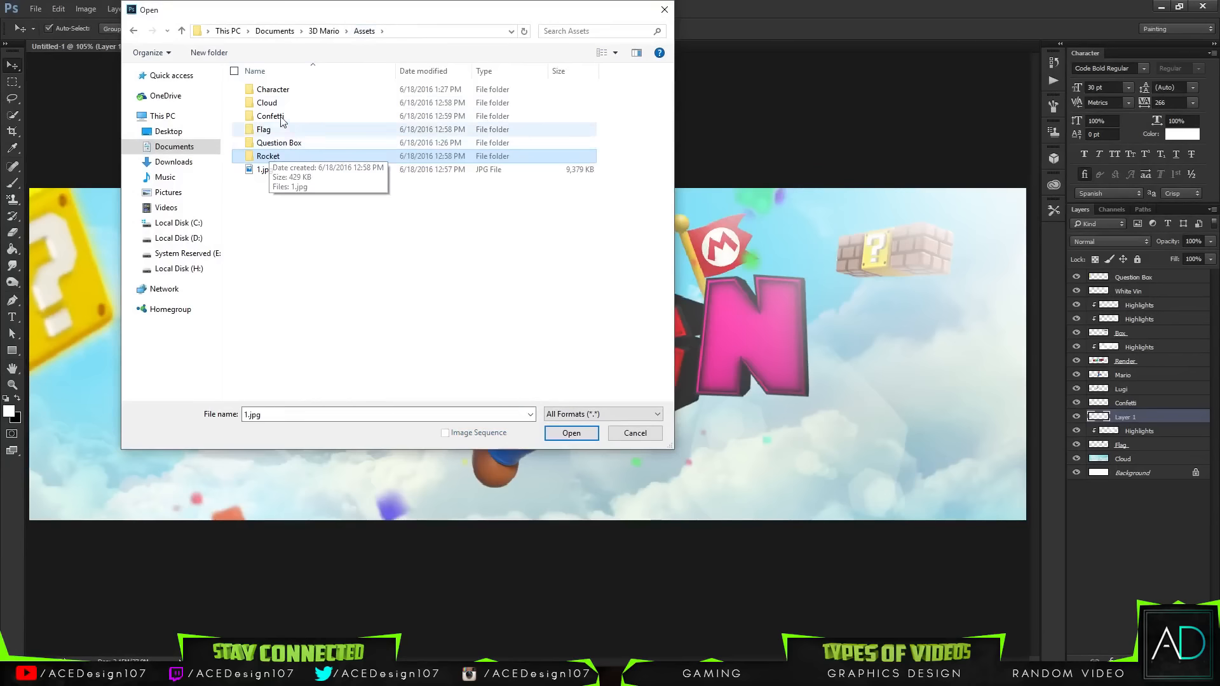
double_click(273, 90)
double_click(486, 105)
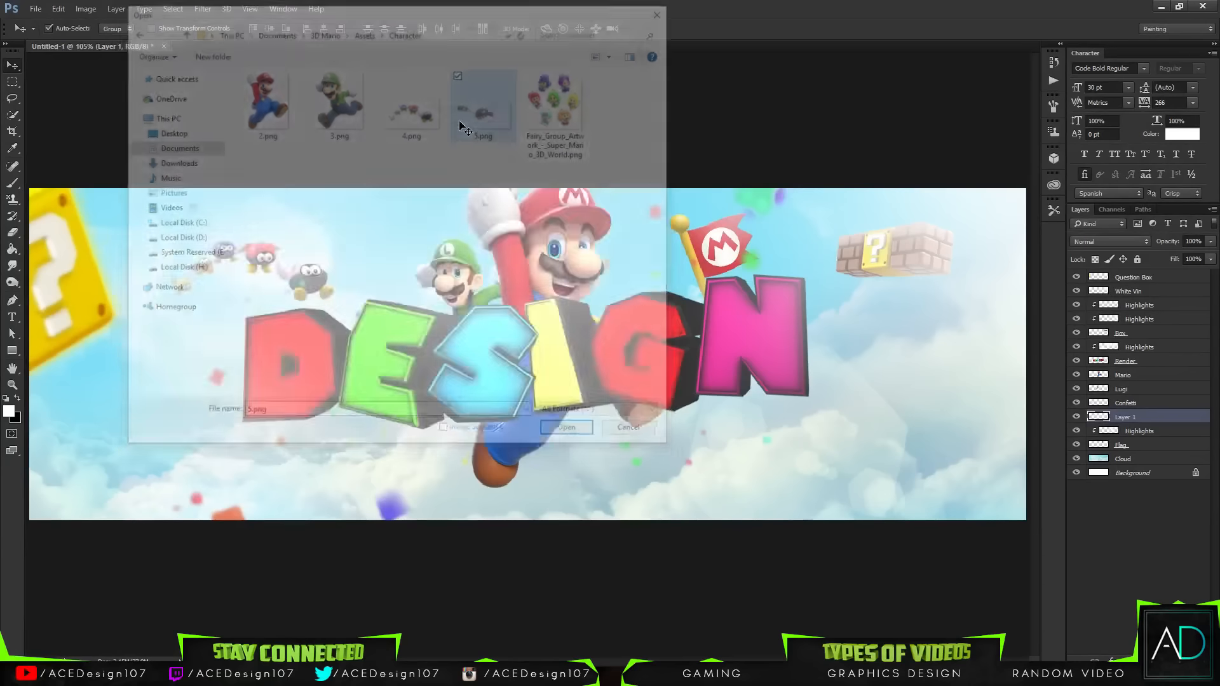
Step: Bring the Bullet Bill image into the banner, scale it to about 47%, place it lower right and rotate about 7°
drag(538, 354, 656, 331)
key(ctrl+t)
drag(915, 439, 770, 381)
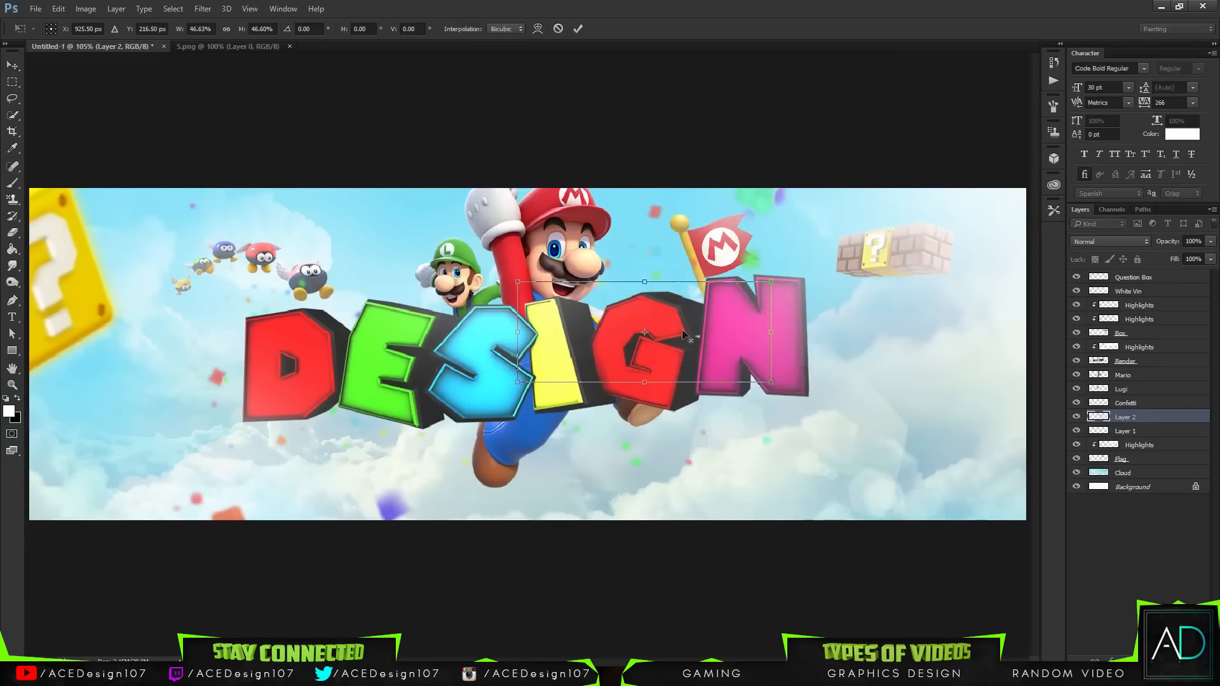
drag(668, 333, 908, 432)
drag(1011, 481, 958, 470)
key(Return)
key(ctrl+t)
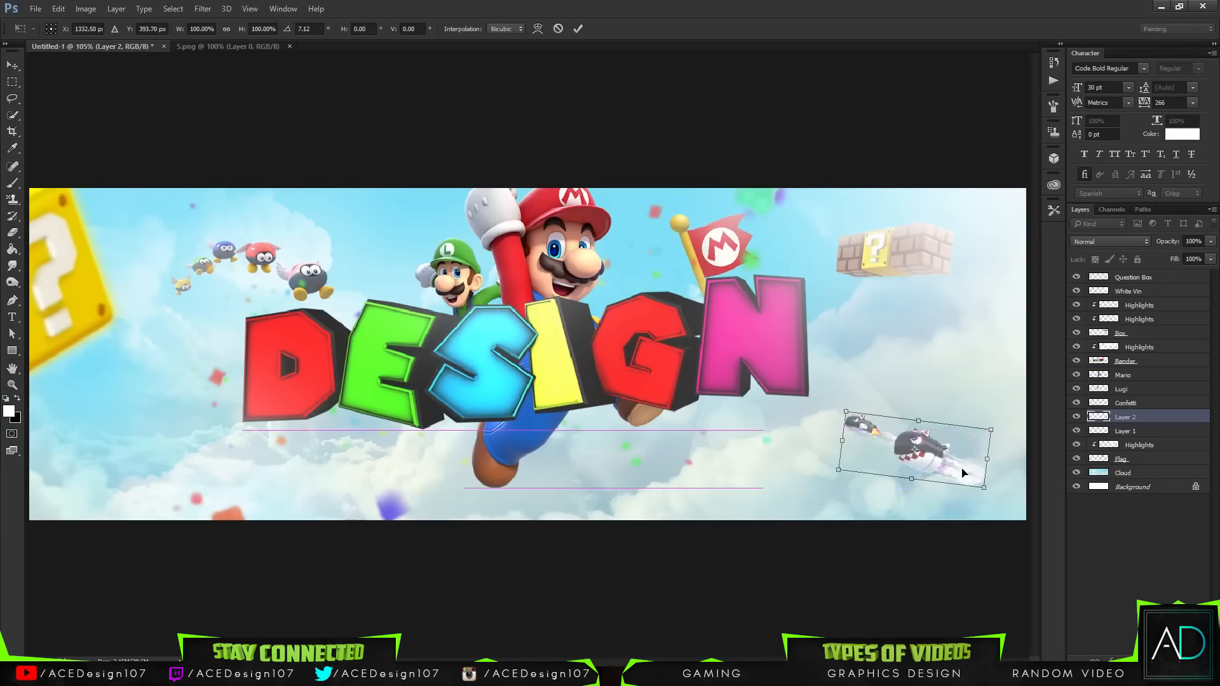
key(Return)
key(ctrl)
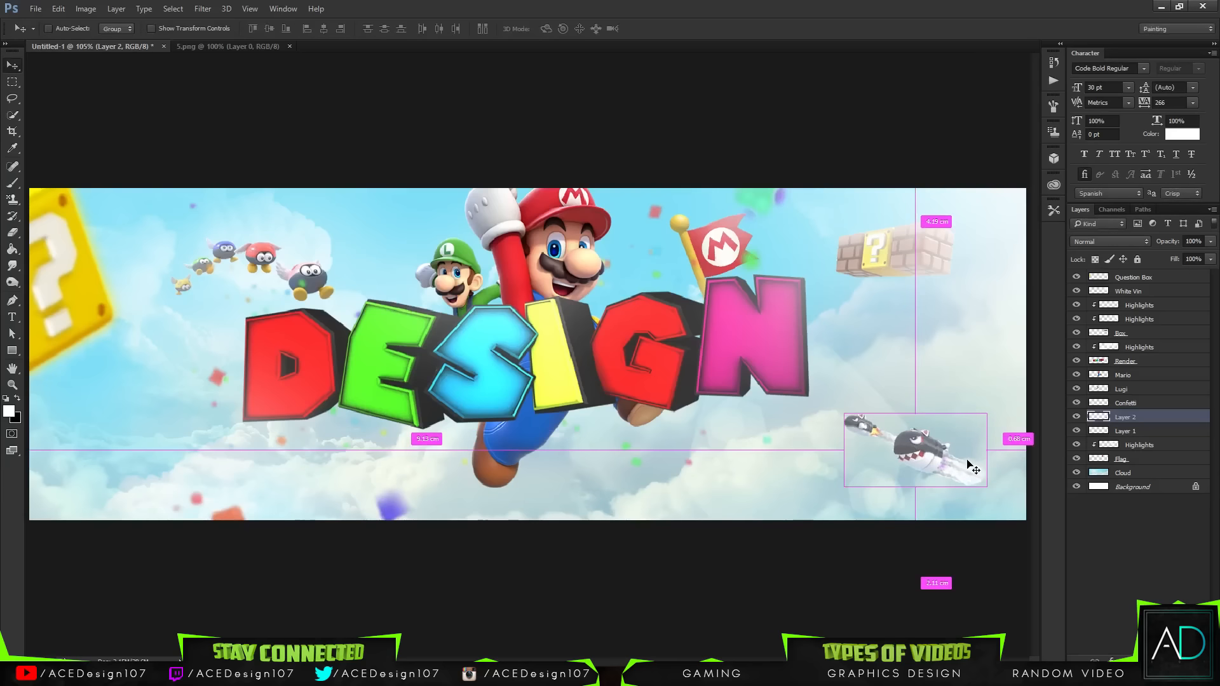
Step: Brighten the Bullet Bill layer with a Levels adjustment
key(ctrl+l)
drag(953, 252, 991, 251)
click(1159, 138)
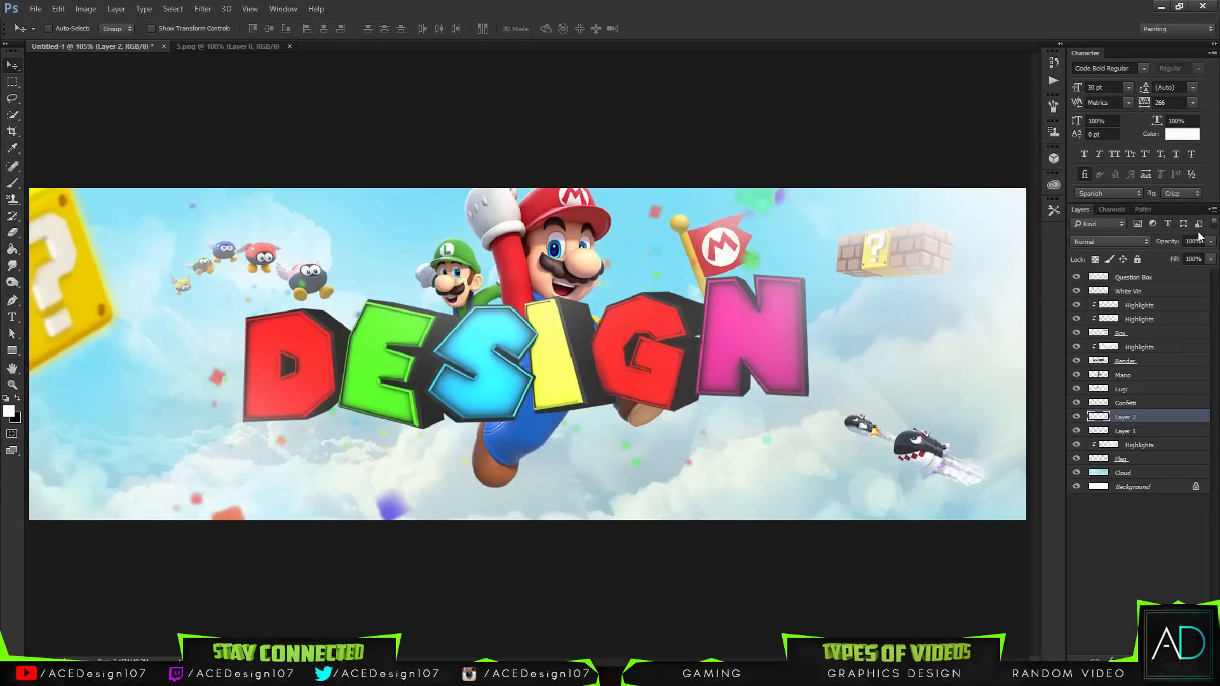
Step: Raise the Bullet Bill layer's lightness with Hue/Saturation
key(ctrl+u)
drag(905, 258, 901, 256)
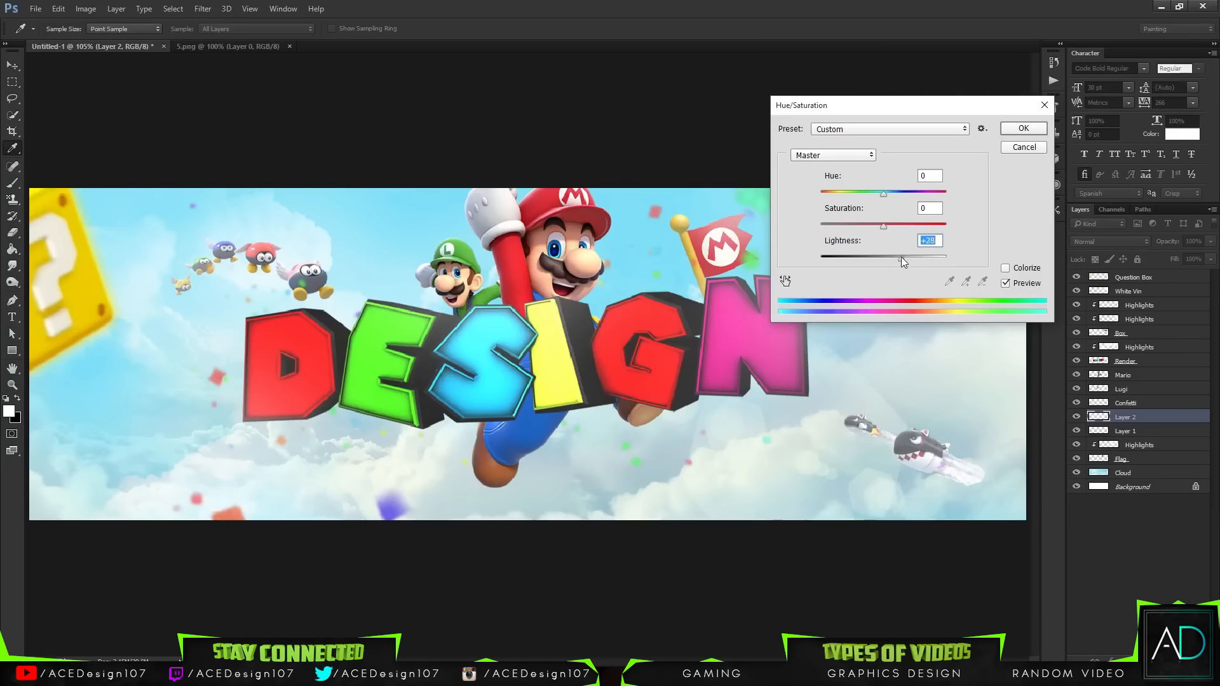
click(1023, 129)
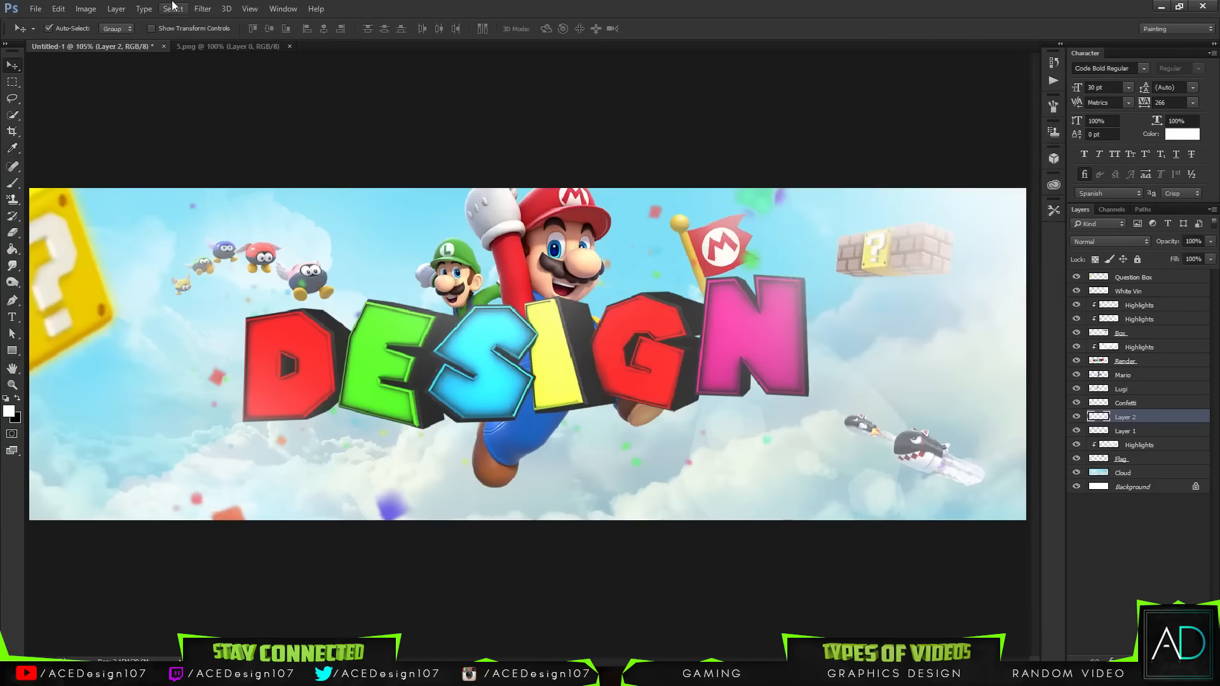
Step: Apply a Gaussian Blur with a radius of 1 pixel to the Bullet Bill layer
click(203, 9)
mouse_move(230, 148)
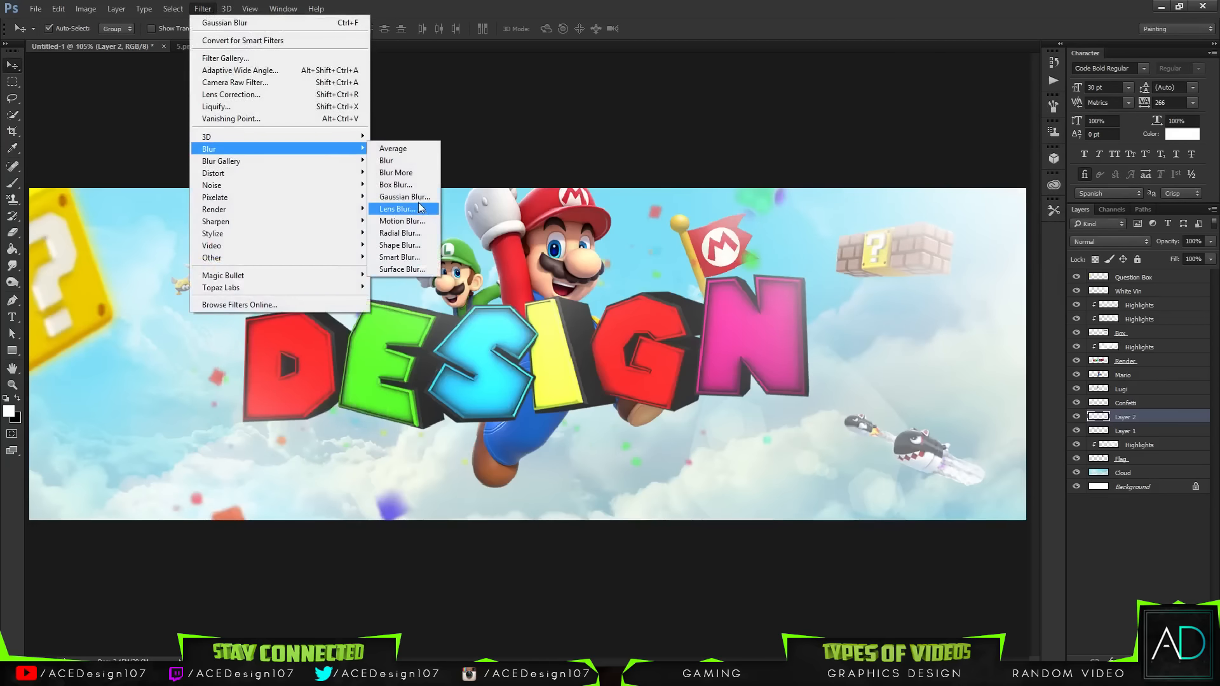
click(401, 197)
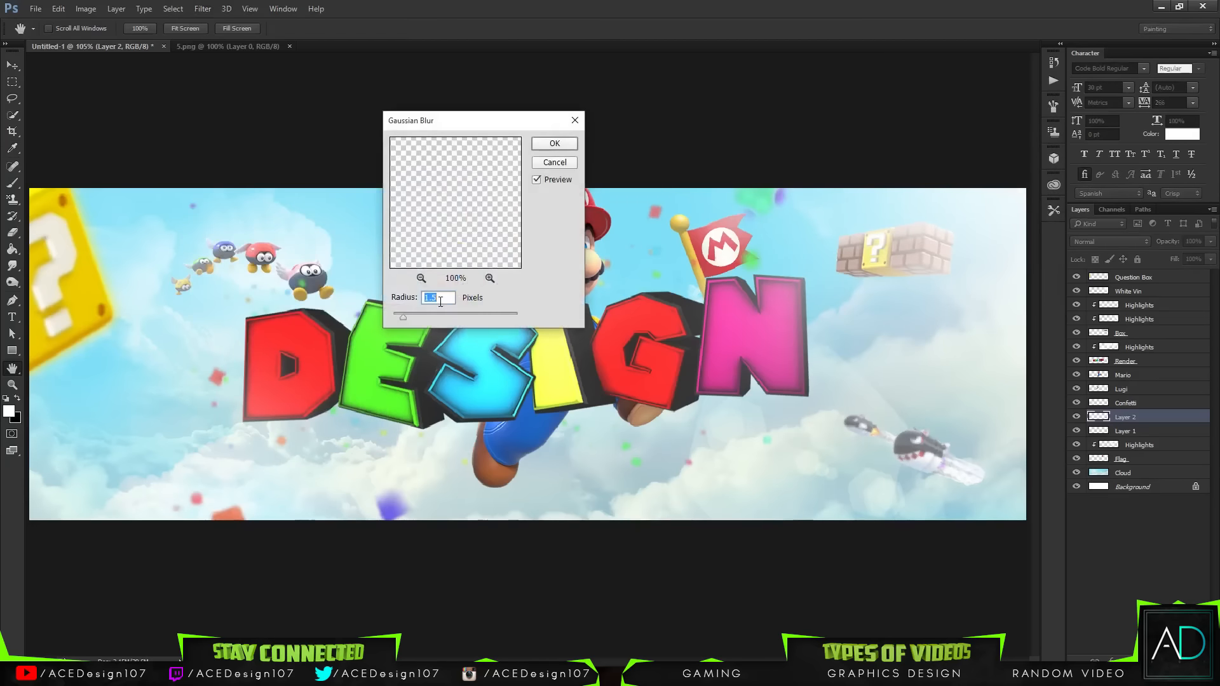
text(1)
key(Return)
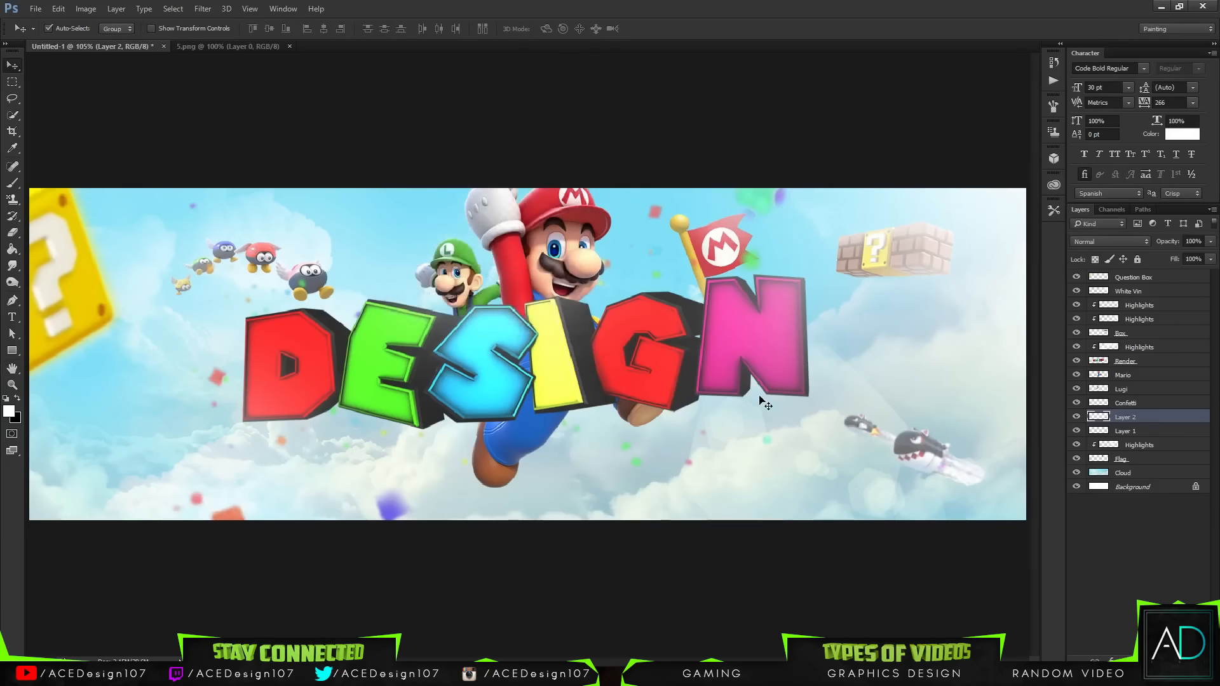
Step: Scale the Bullet Bill image slightly smaller with Free Transform
key(ctrl+t)
drag(992, 495, 980, 485)
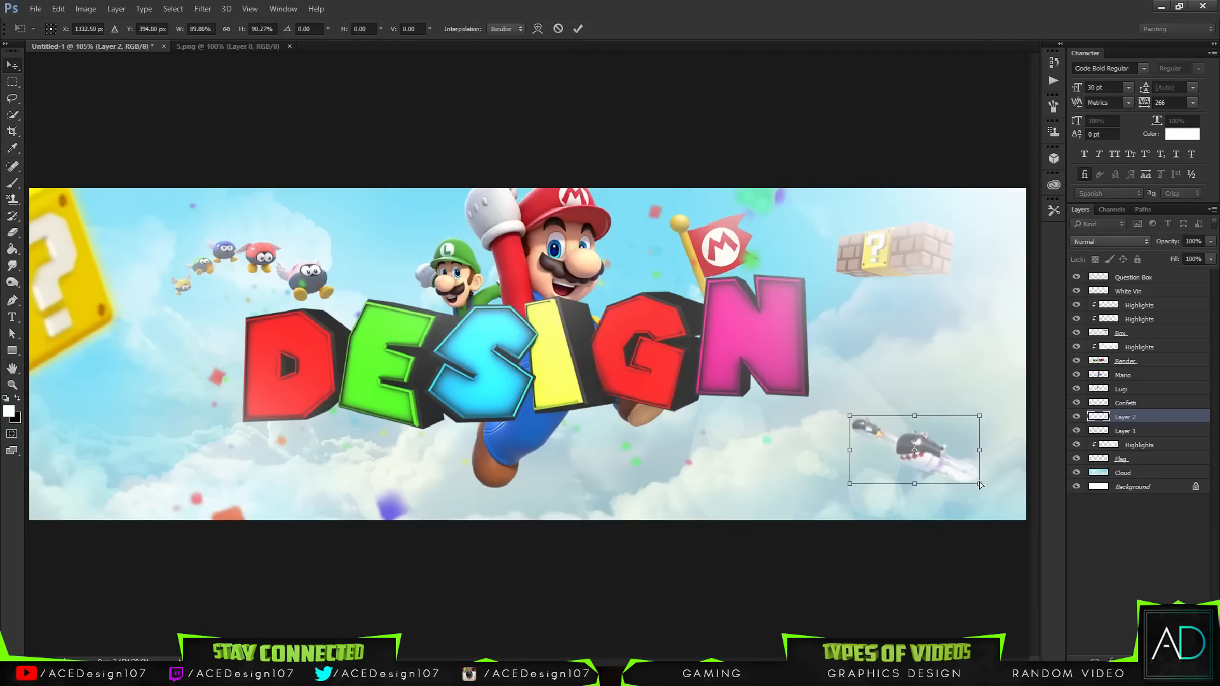
key(Return)
Step: Erase the Bullet Bill's trailing lower-right edge with a soft 250 px eraser at 0% hardness
key(e)
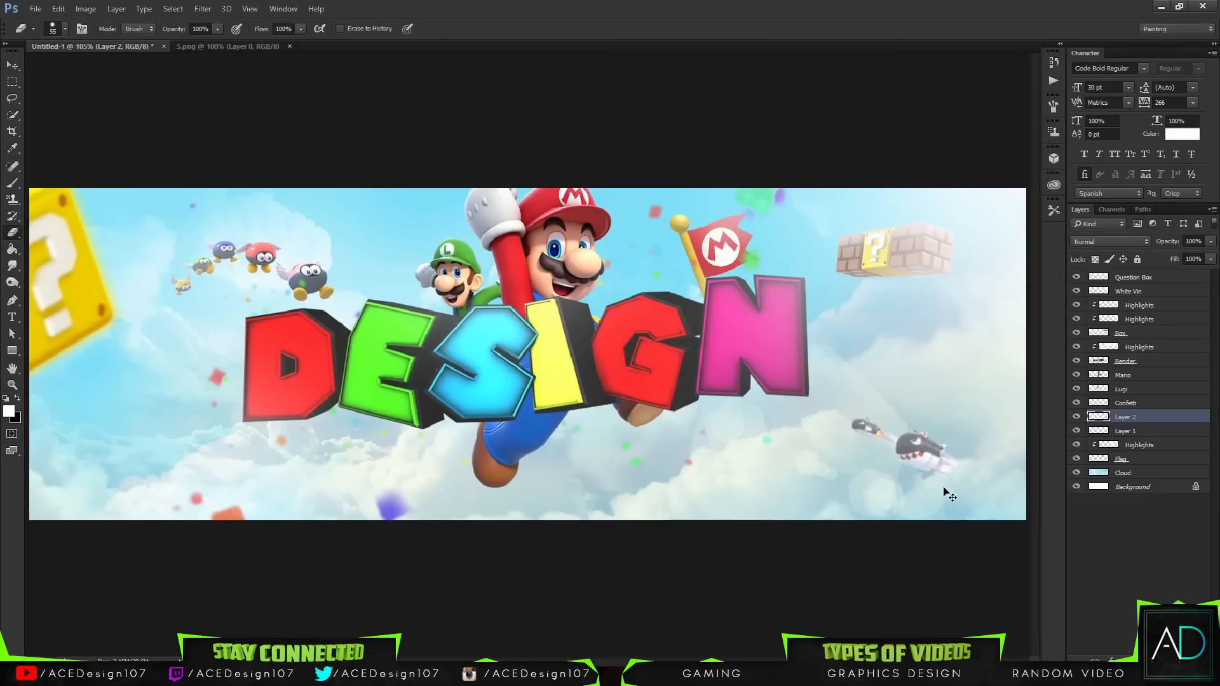
click(64, 29)
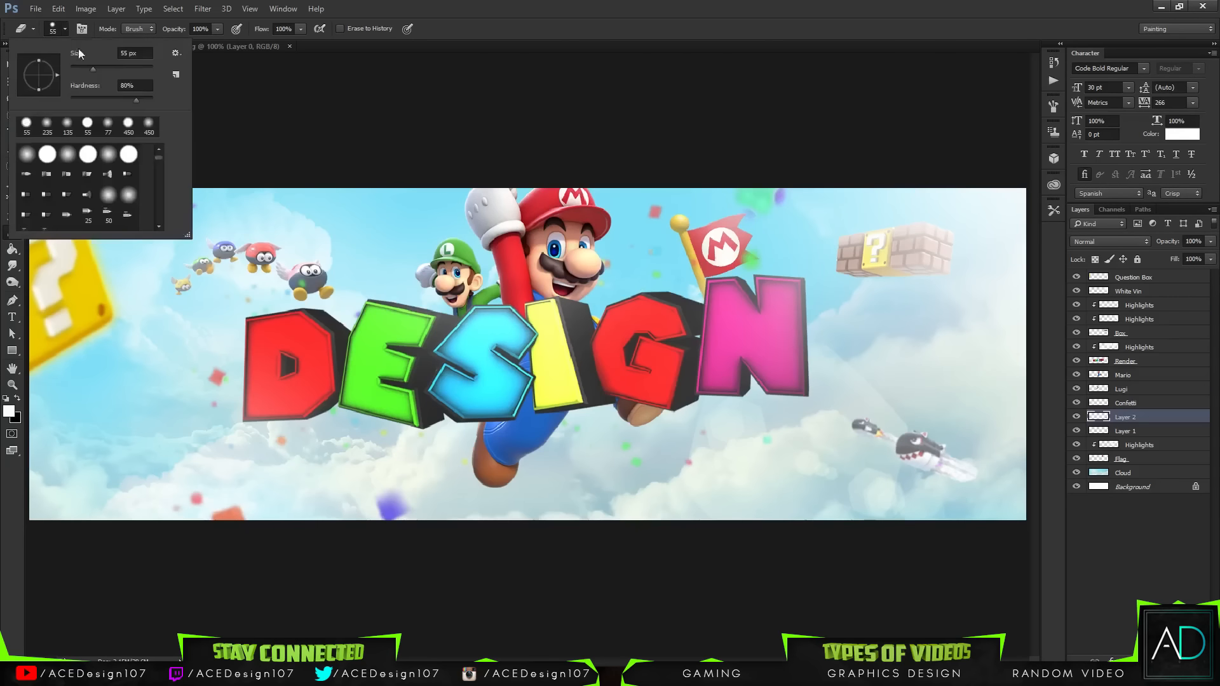
click(71, 100)
drag(123, 54, 27, 59)
click(7, 54)
key(BackSpace)
key(ctrl+z)
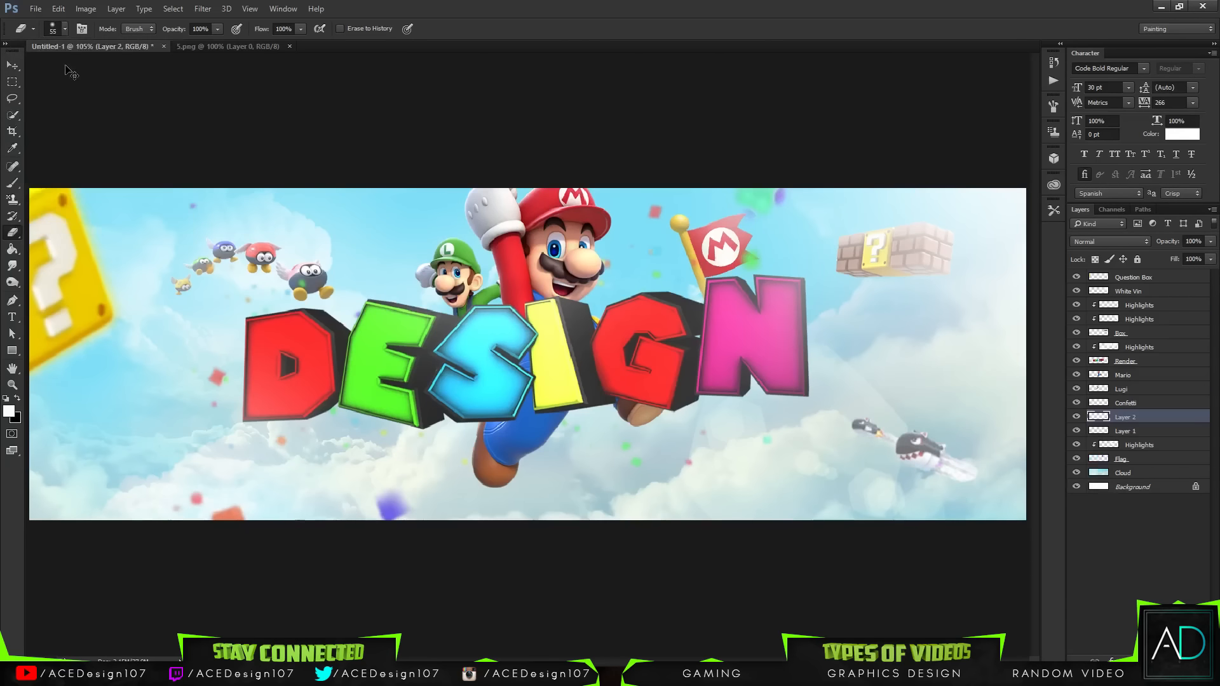
click(57, 29)
click(137, 54)
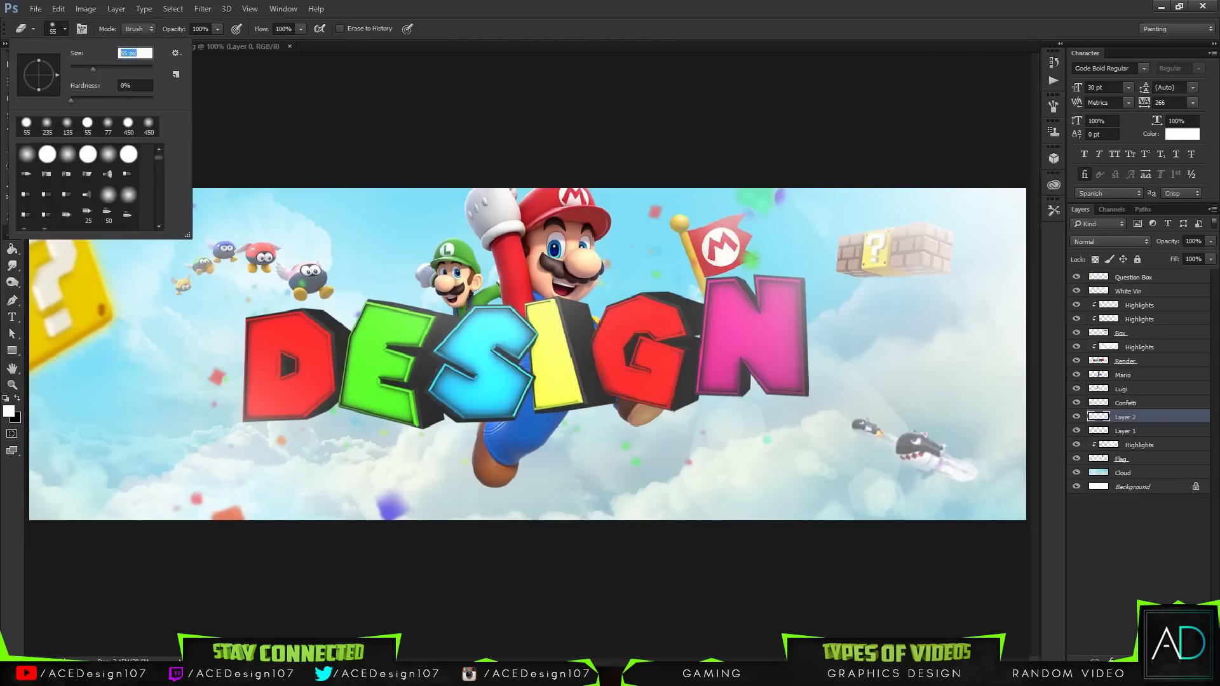
text(250)
key(Return)
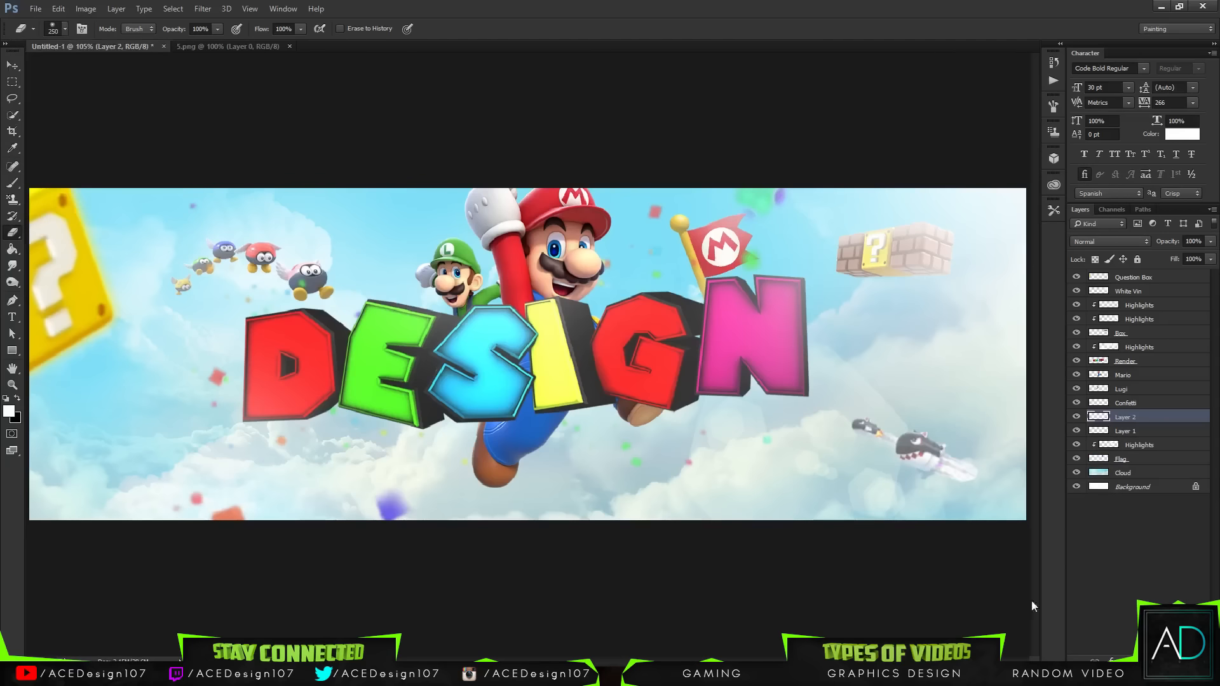
click(994, 507)
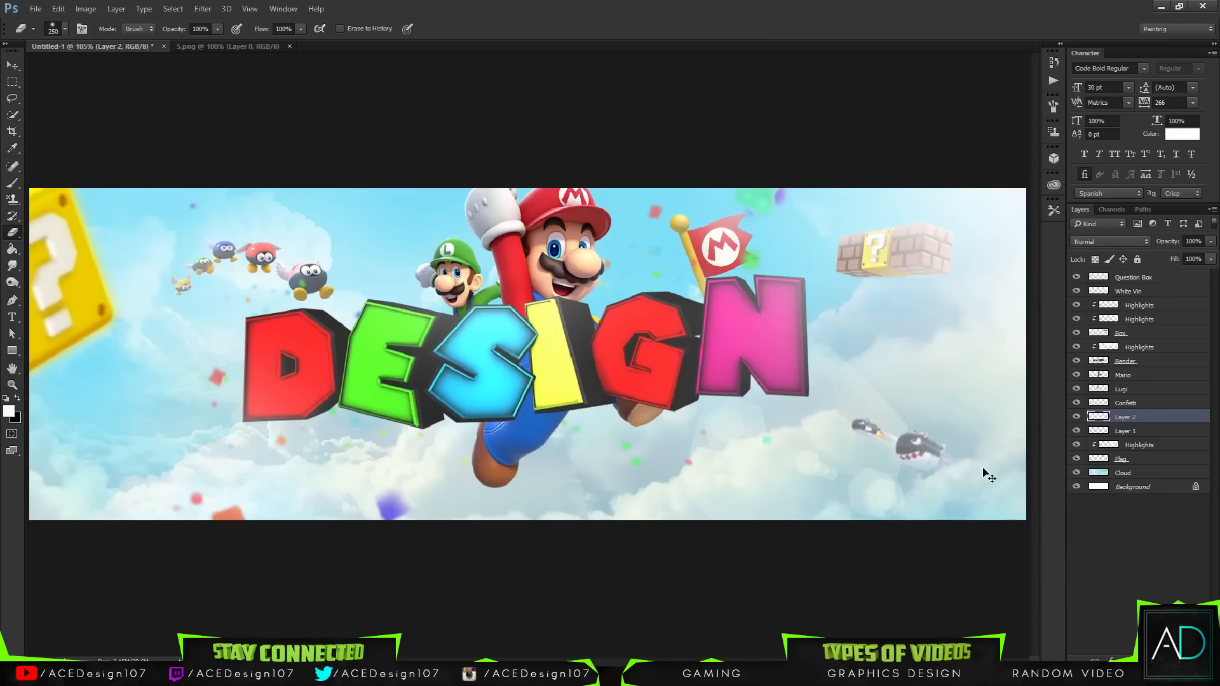
key(ctrl+j)
key(ctrl+z)
key(b)
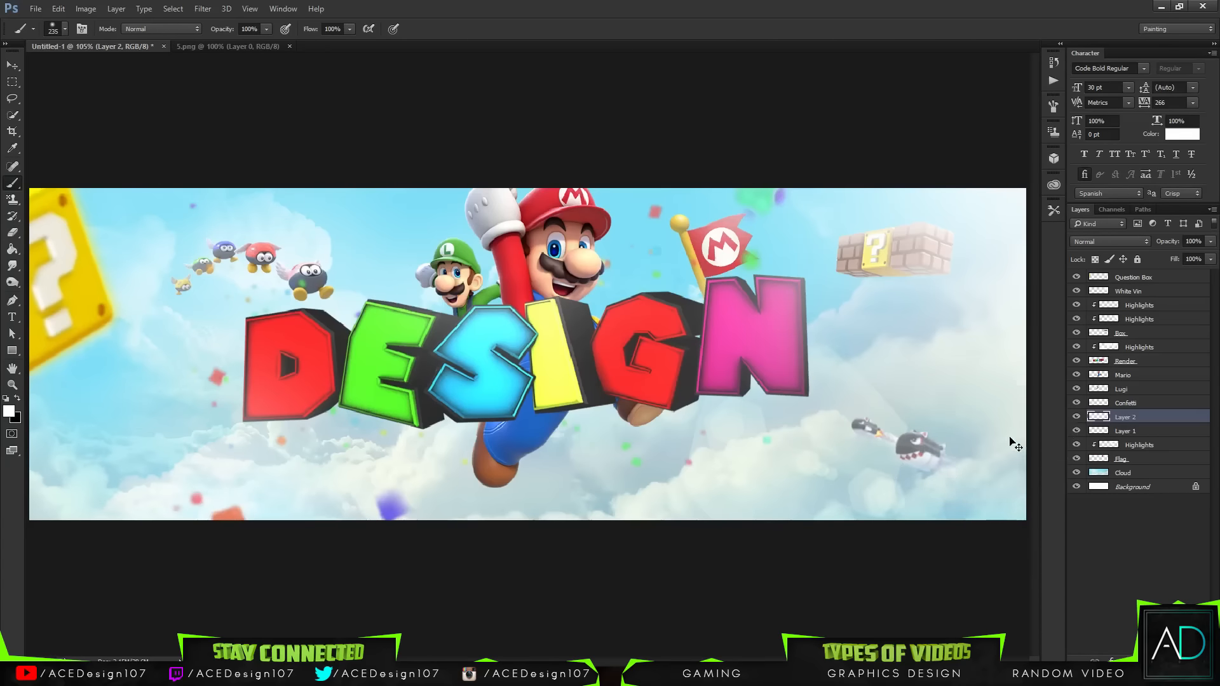
key(e)
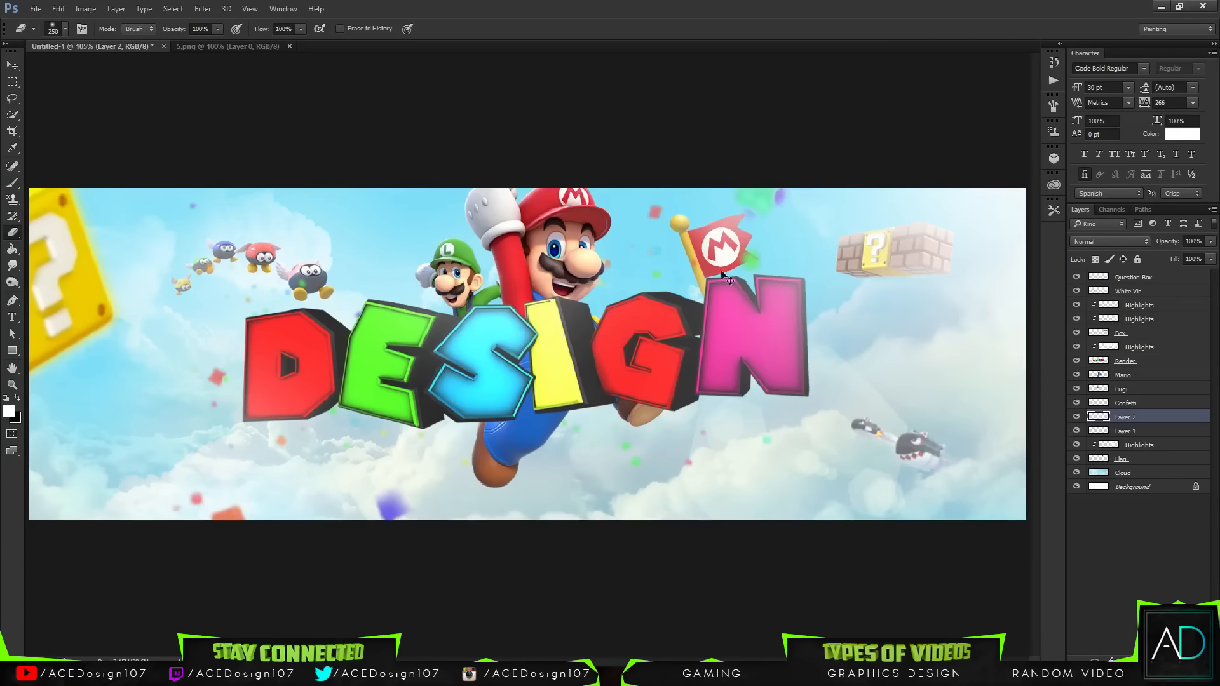
click(64, 29)
click(145, 100)
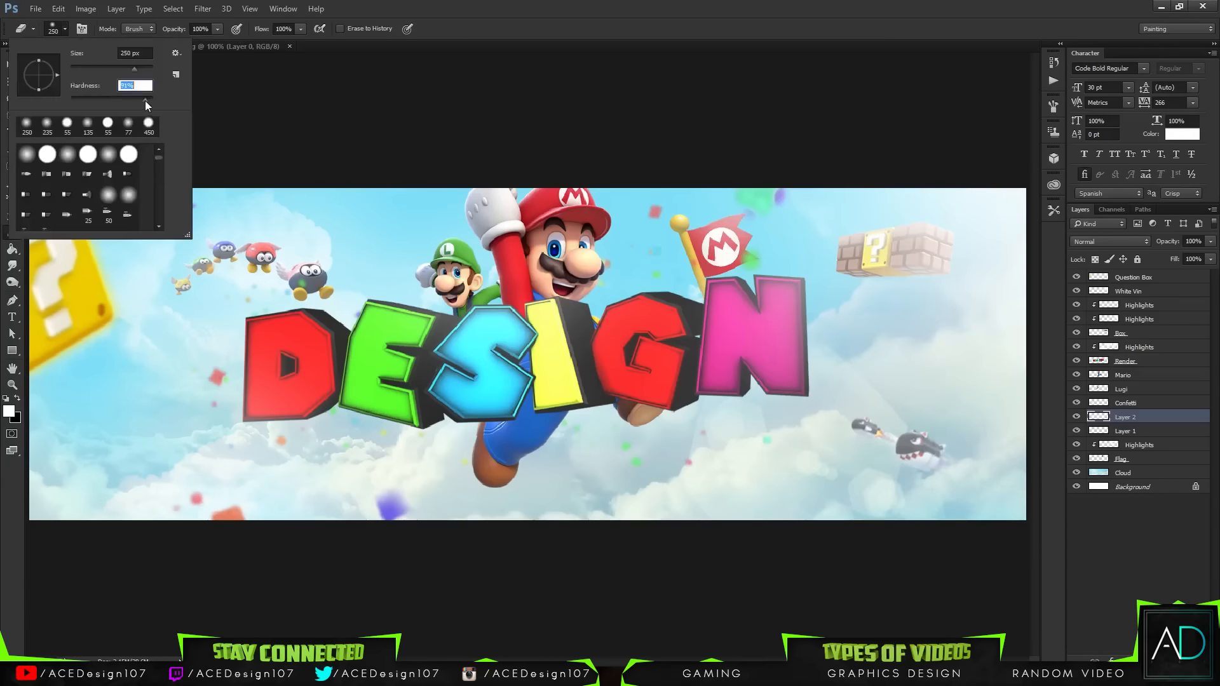
click(791, 15)
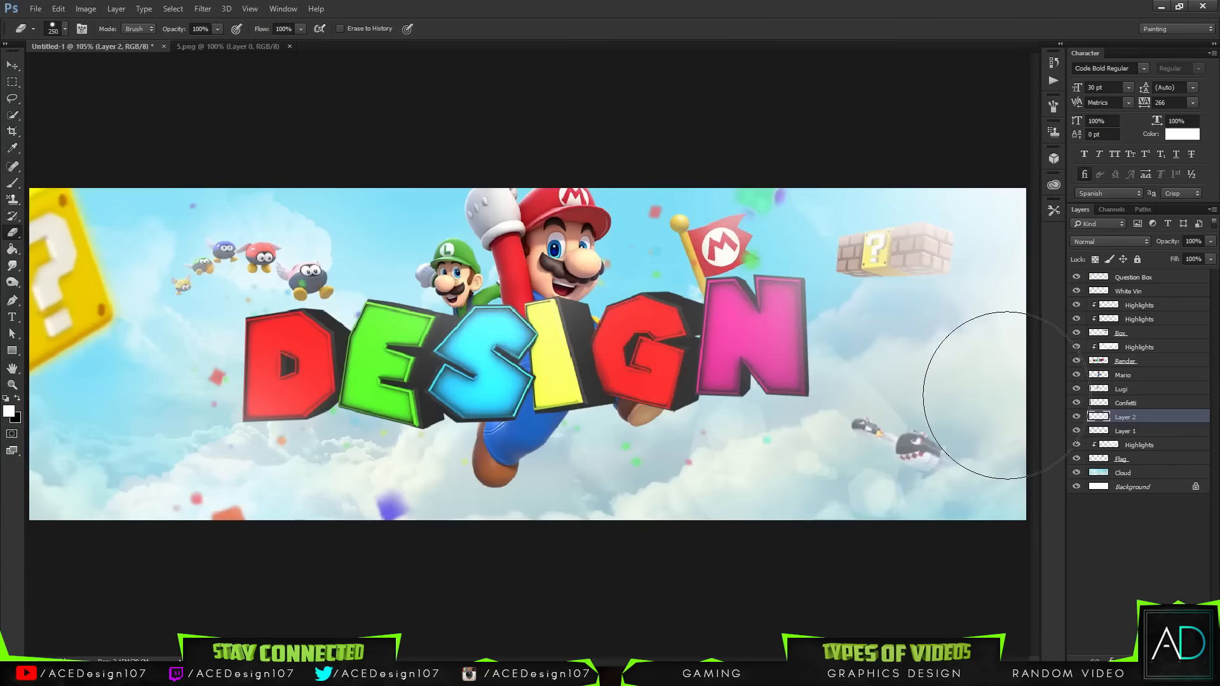
key(b)
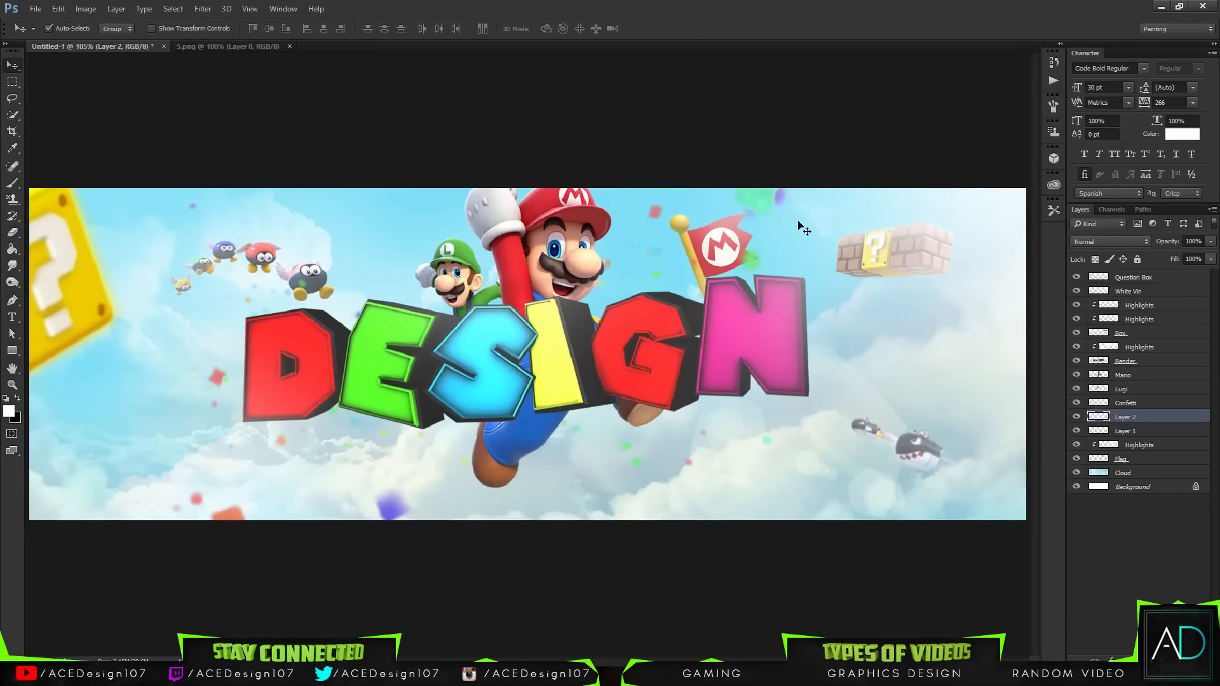
key(v)
key(e)
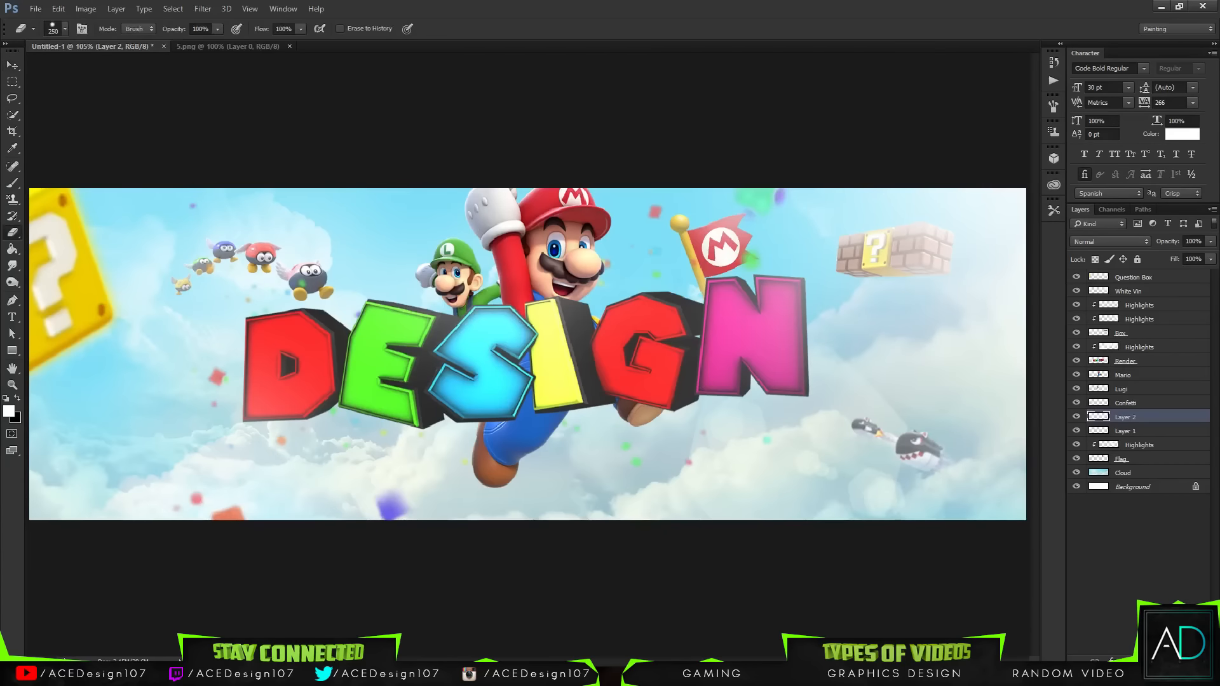
click(50, 25)
text(12)
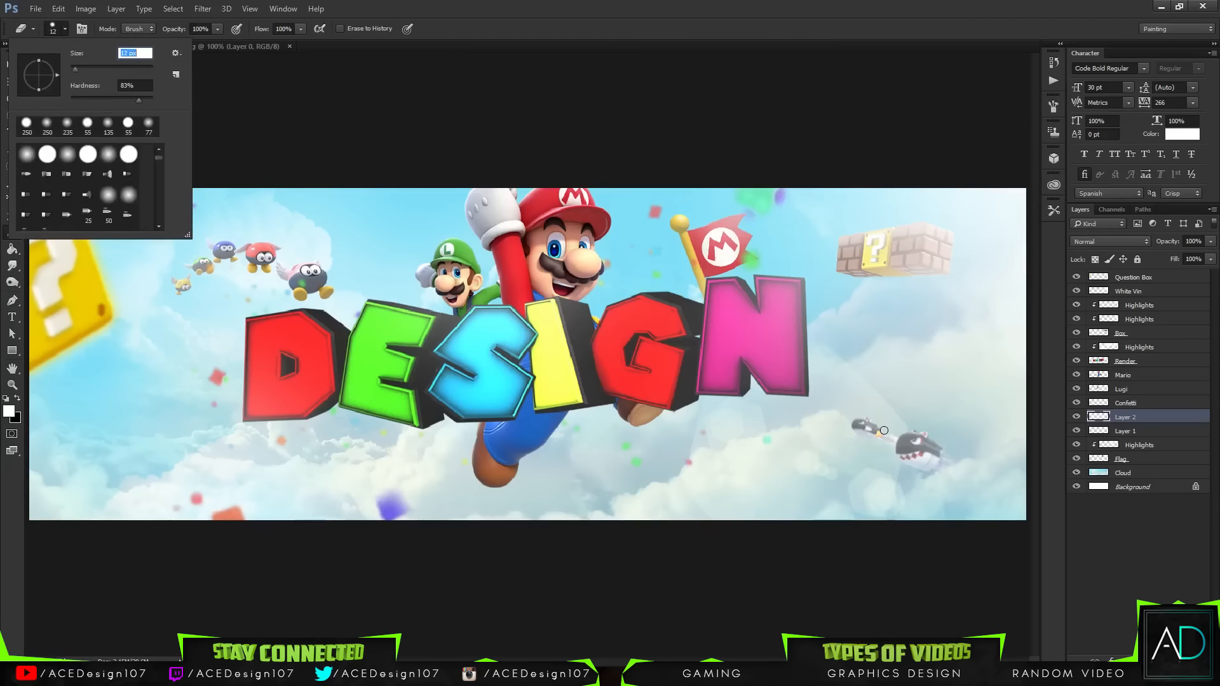
key(Return)
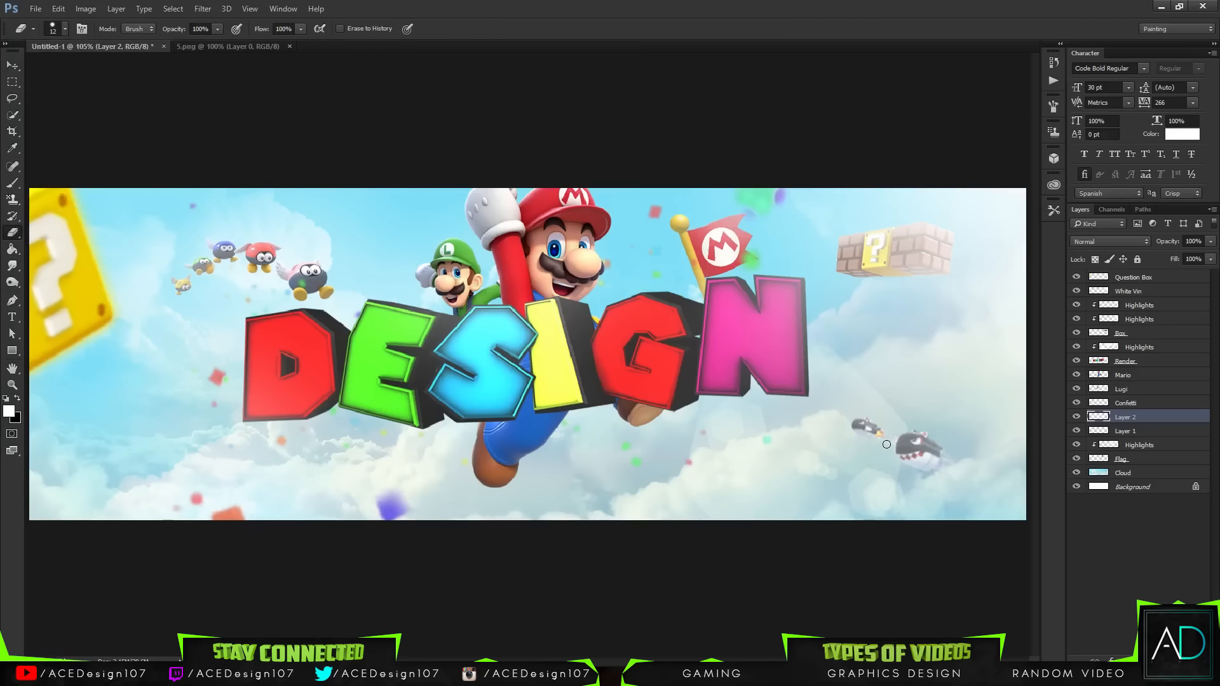
key(v)
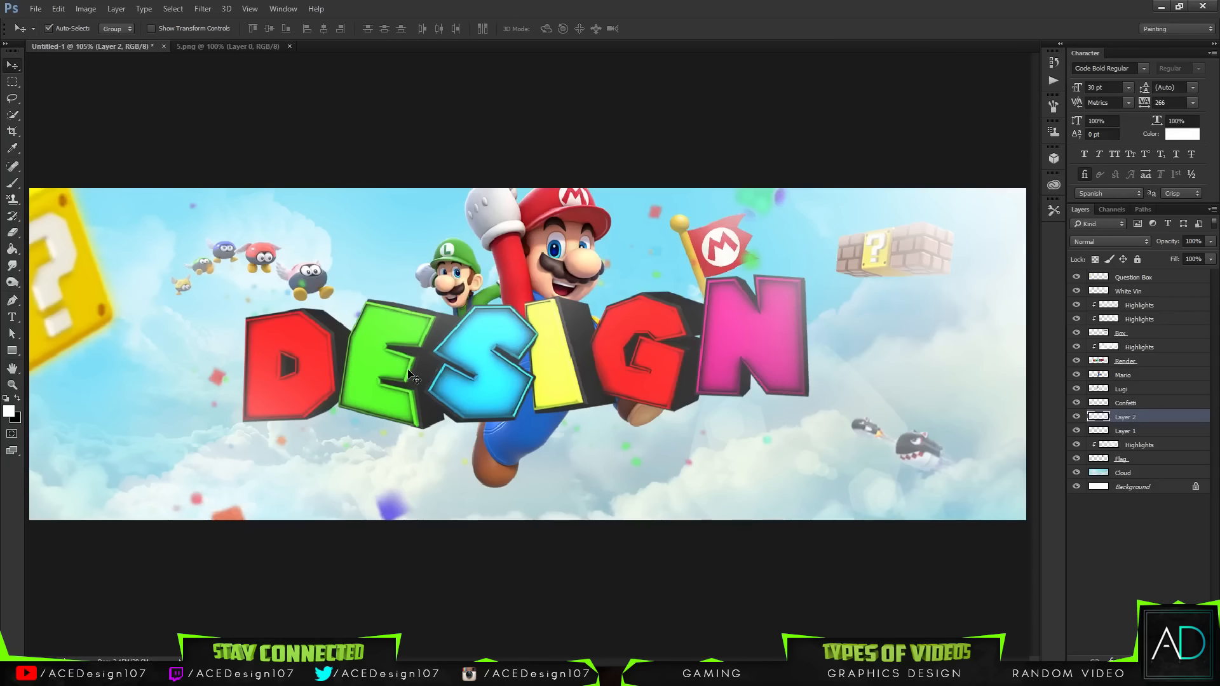
Step: Rename Layer 1 as "Flying Characters"
click(1137, 276)
click(1129, 432)
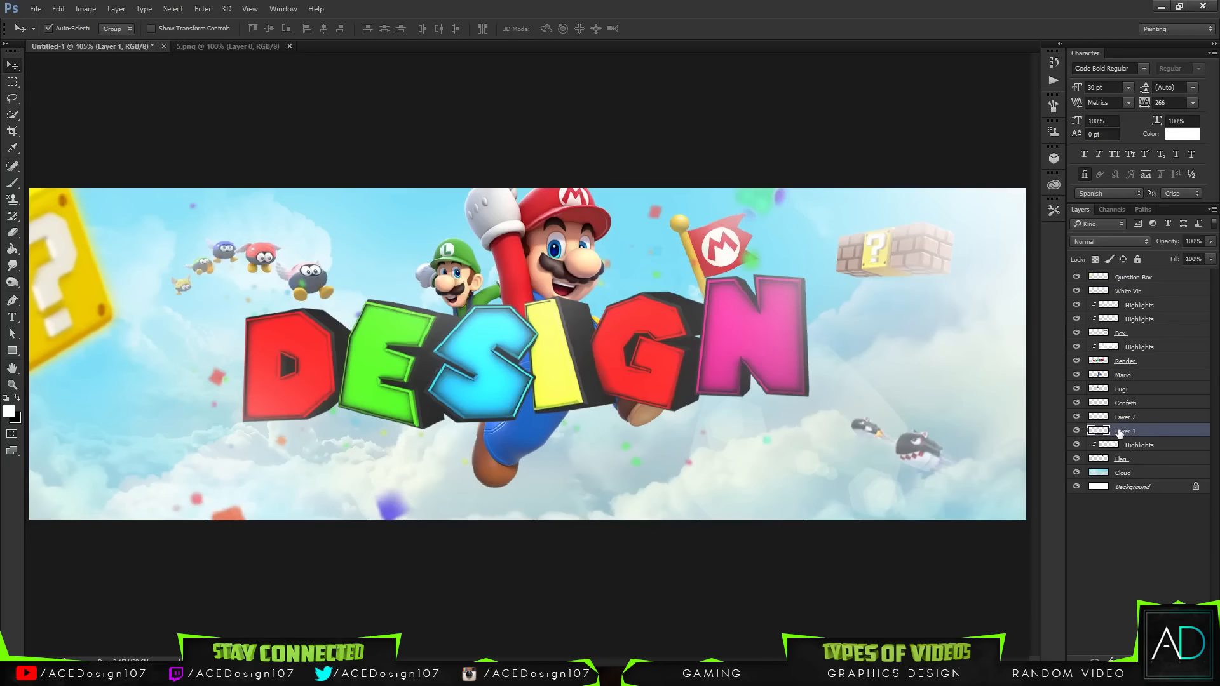
double_click(1120, 432)
text(F)
text(lying Characters)
key(Return)
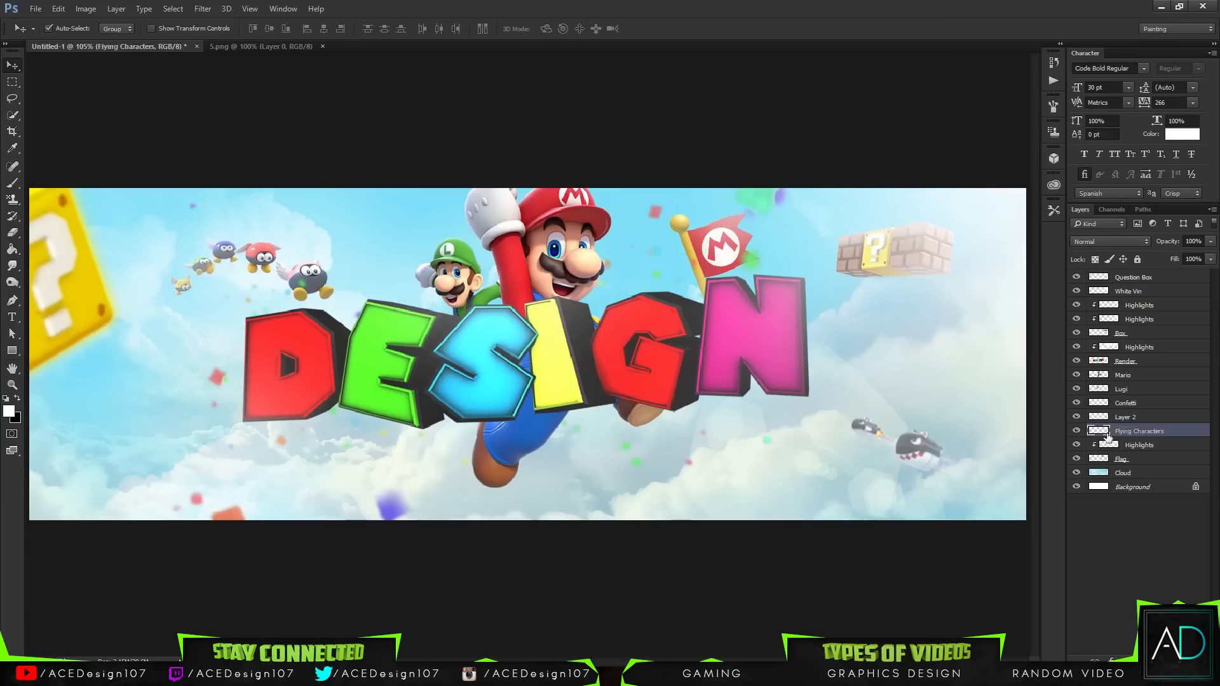
Step: Rename Layer 2 as "Rockets"
double_click(1134, 419)
text(Roc)
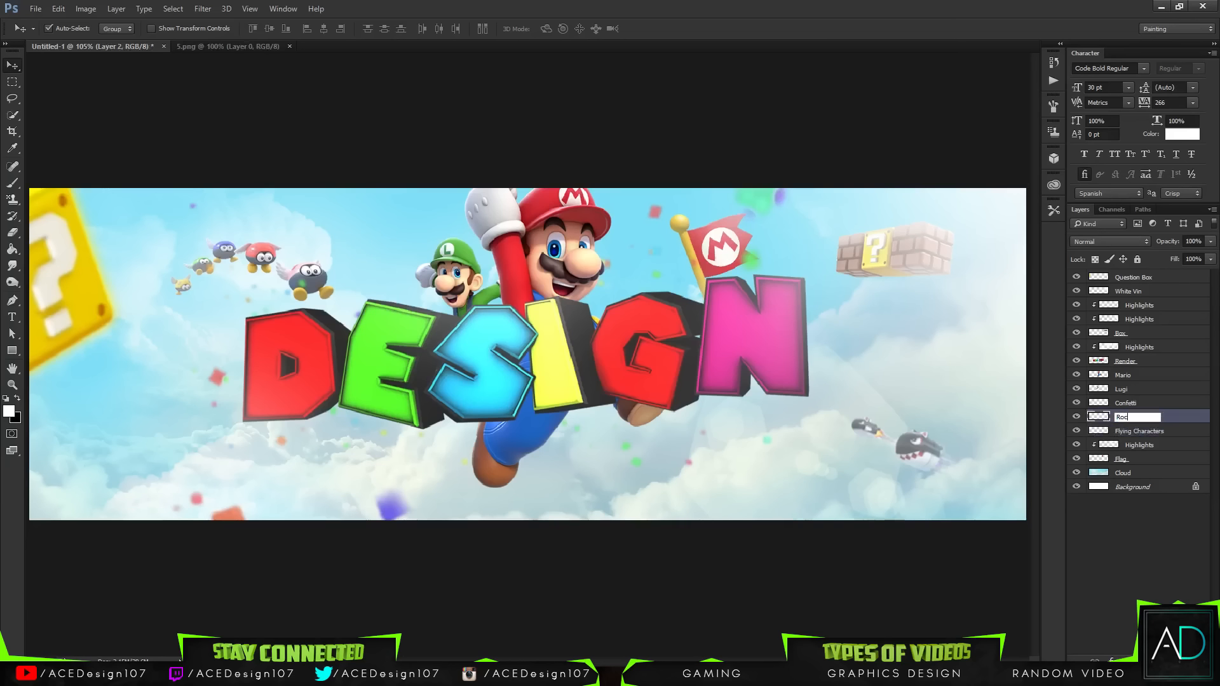
text(kets)
key(Return)
Step: Create a new layer at the top of the stack and set a soft 350 px white brush
click(1153, 279)
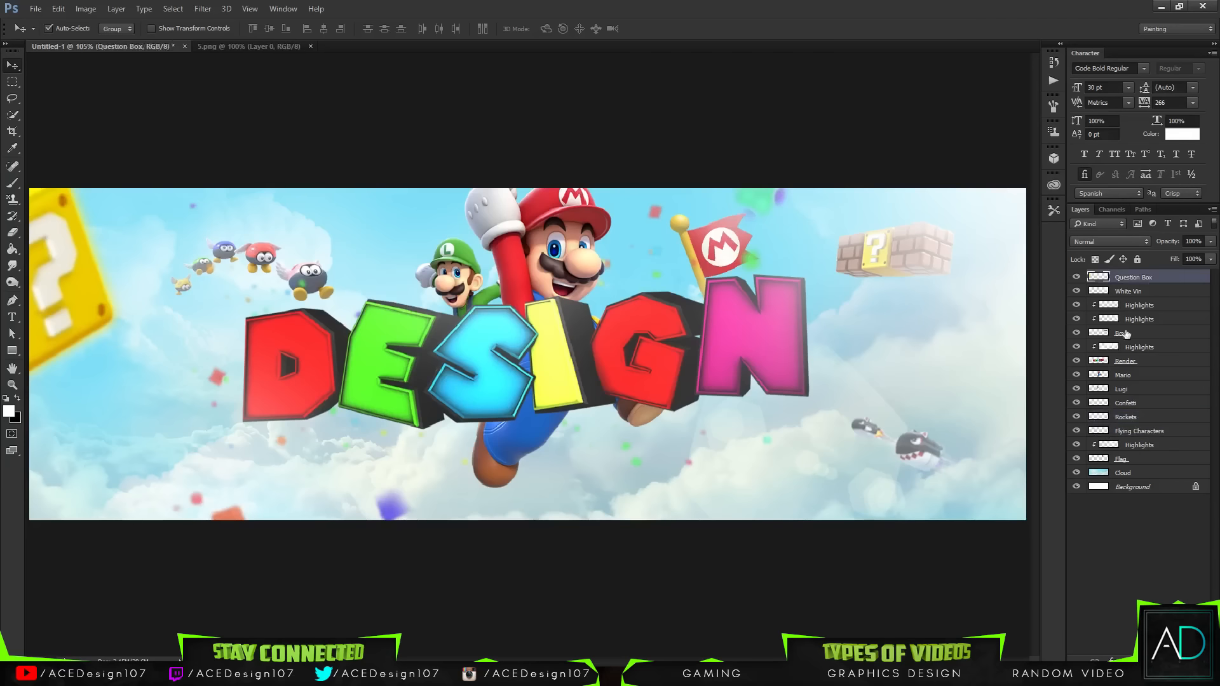
click(1178, 660)
key(b)
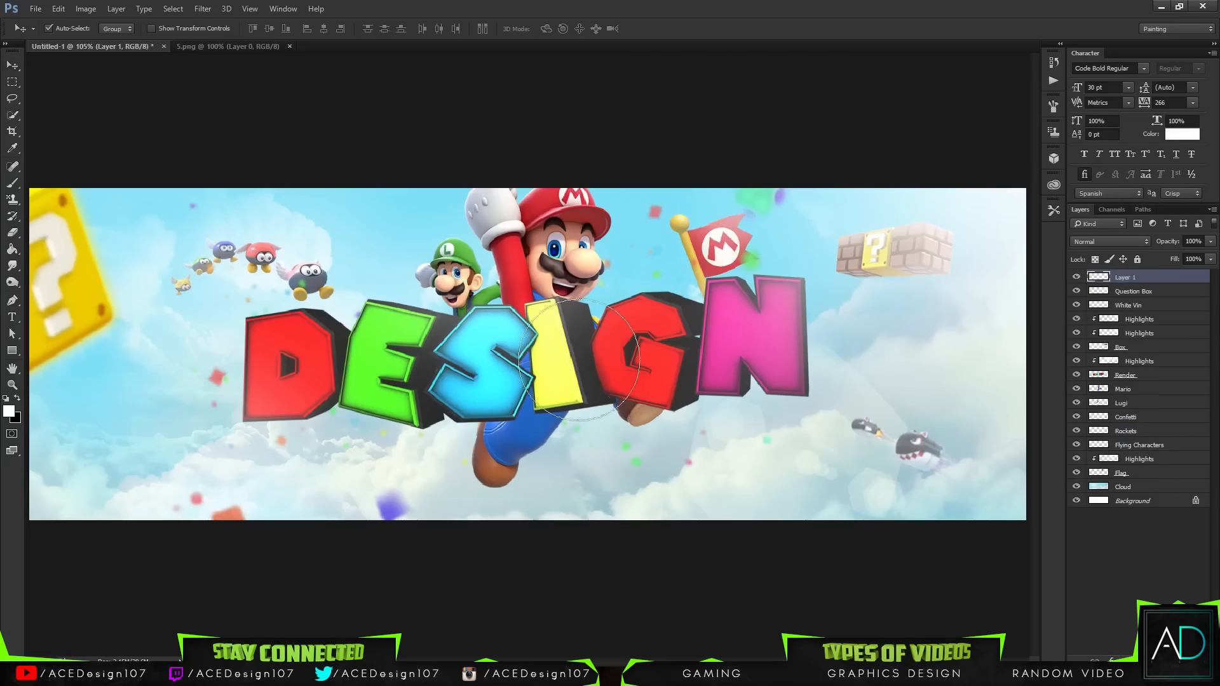
key(ctrl+plus)
key(ctrl+minus)
key(ctrl+minus)
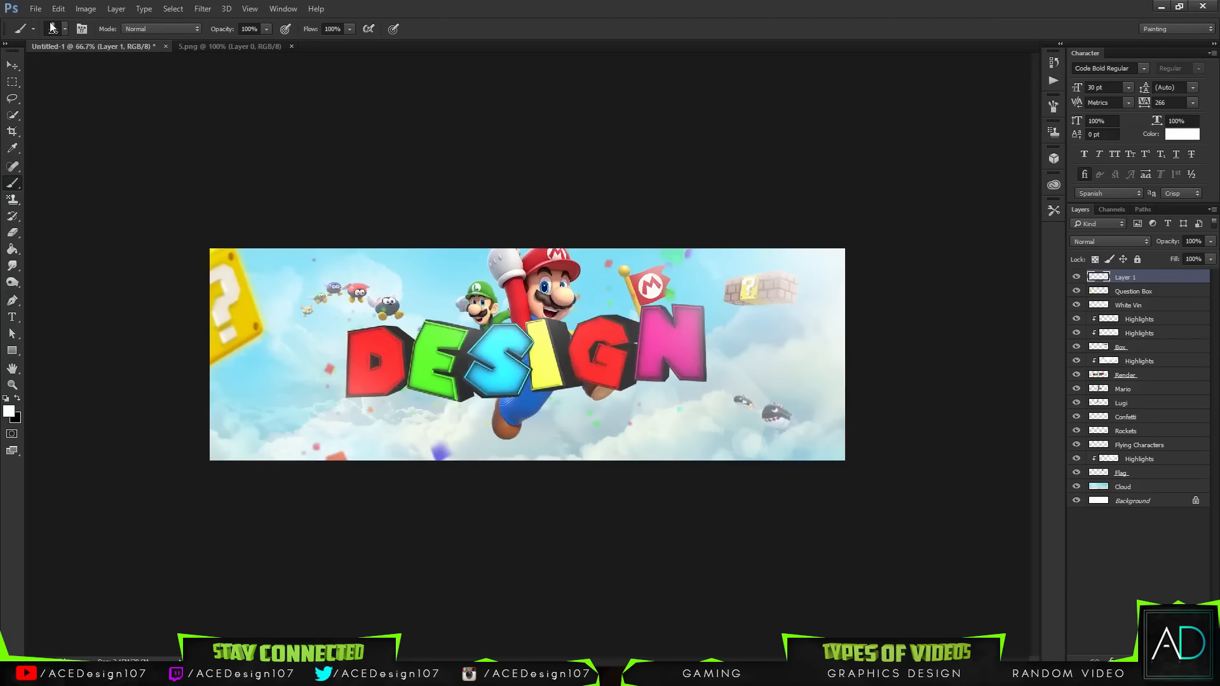
click(52, 28)
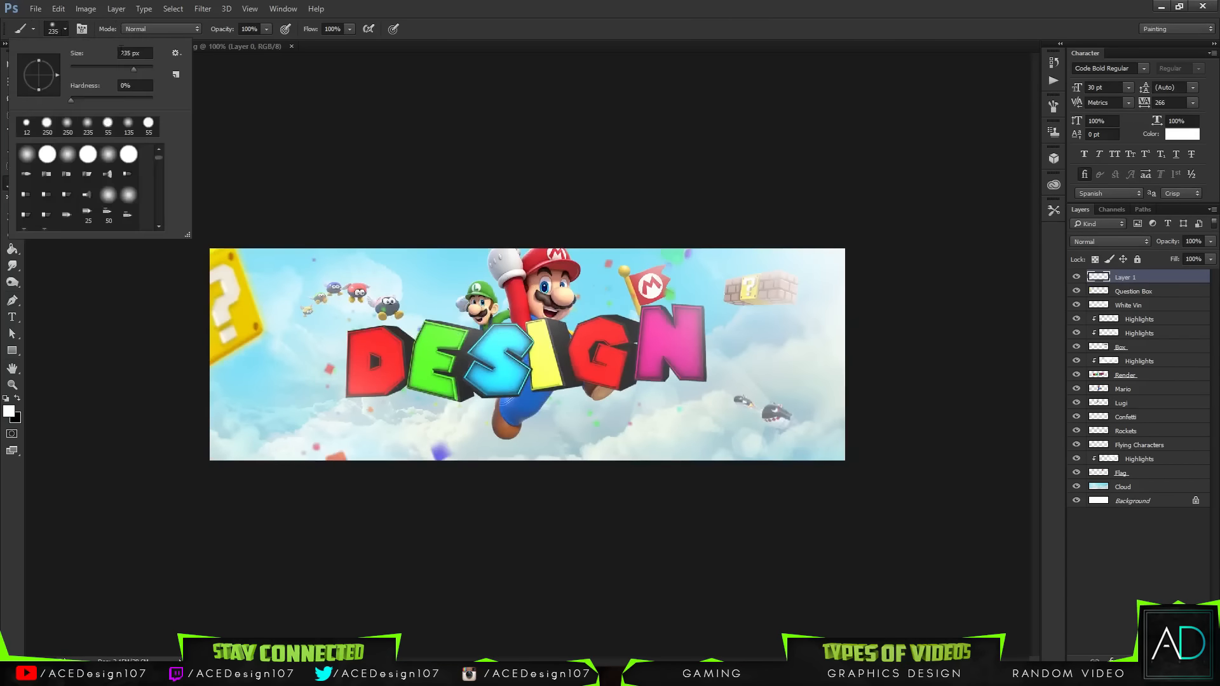
text(350)
key(Return)
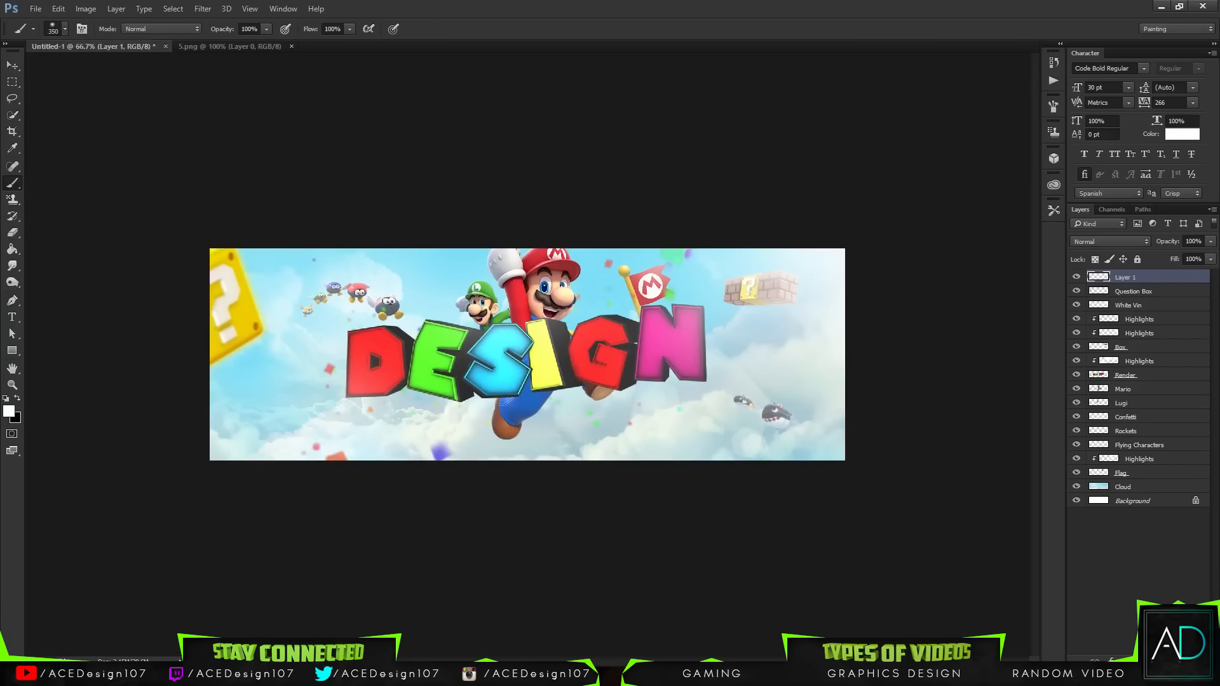
Step: Paint a soft white haze around Mario's raised glove at the banner's top edge and set the layer opacity to 72%
click(543, 224)
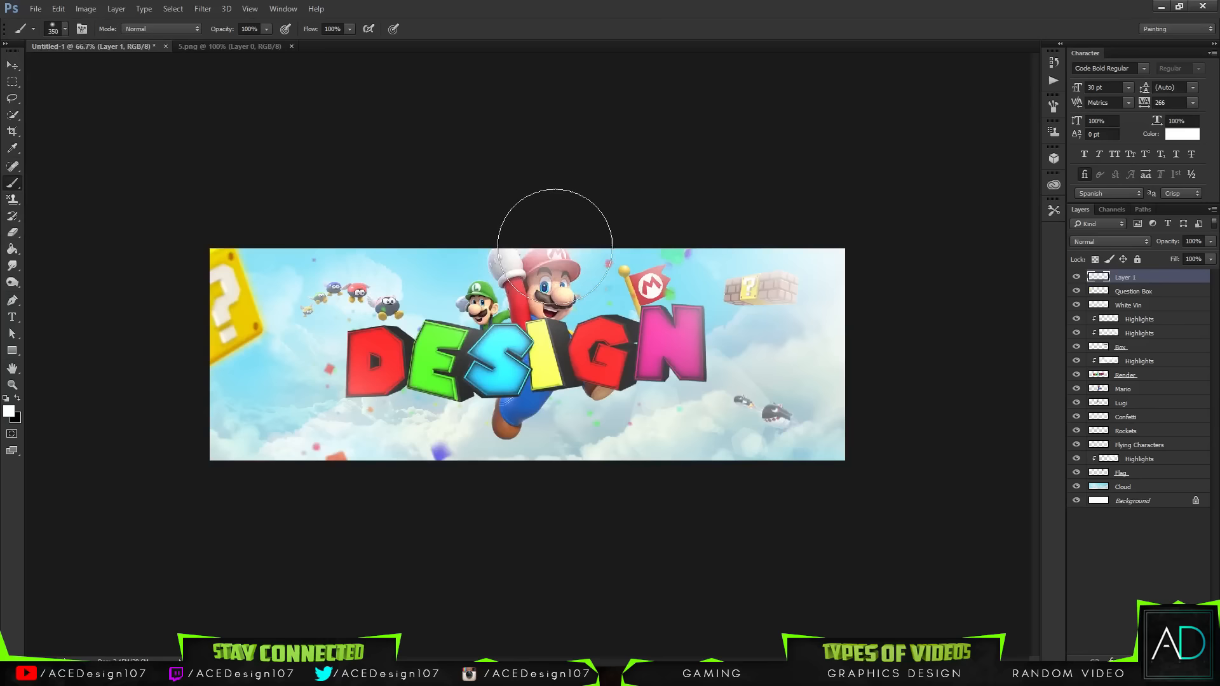
key(ctrl+z)
click(545, 224)
click(538, 240)
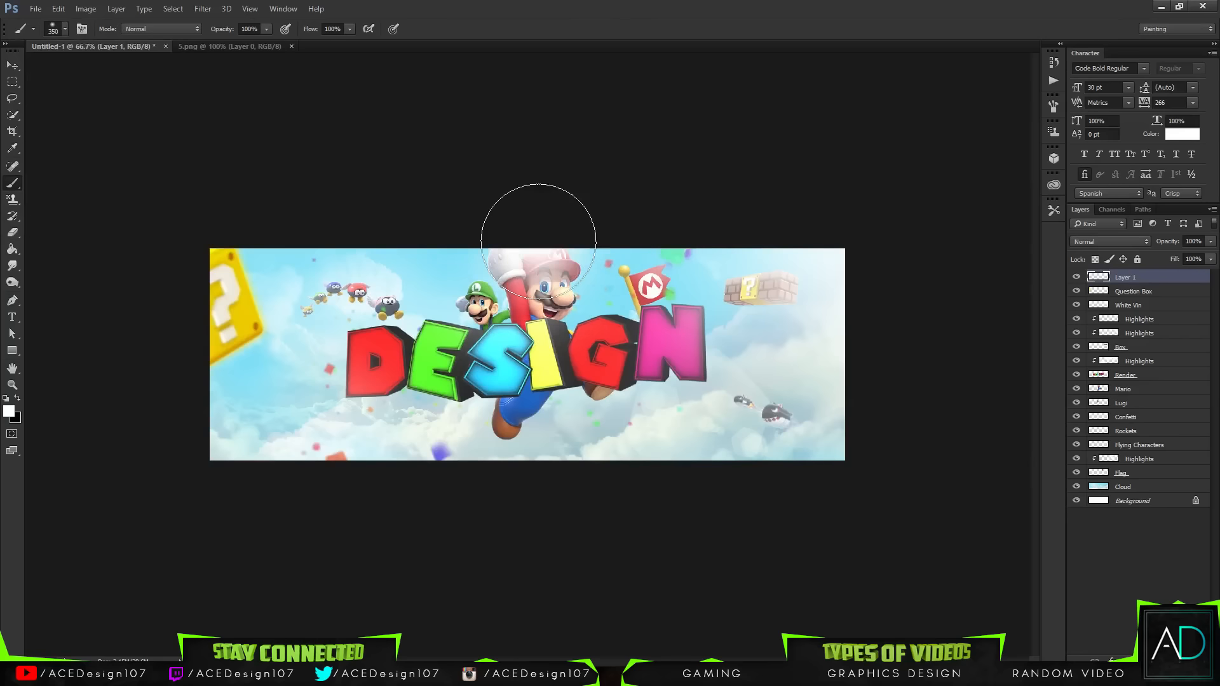
key(ctrl+z)
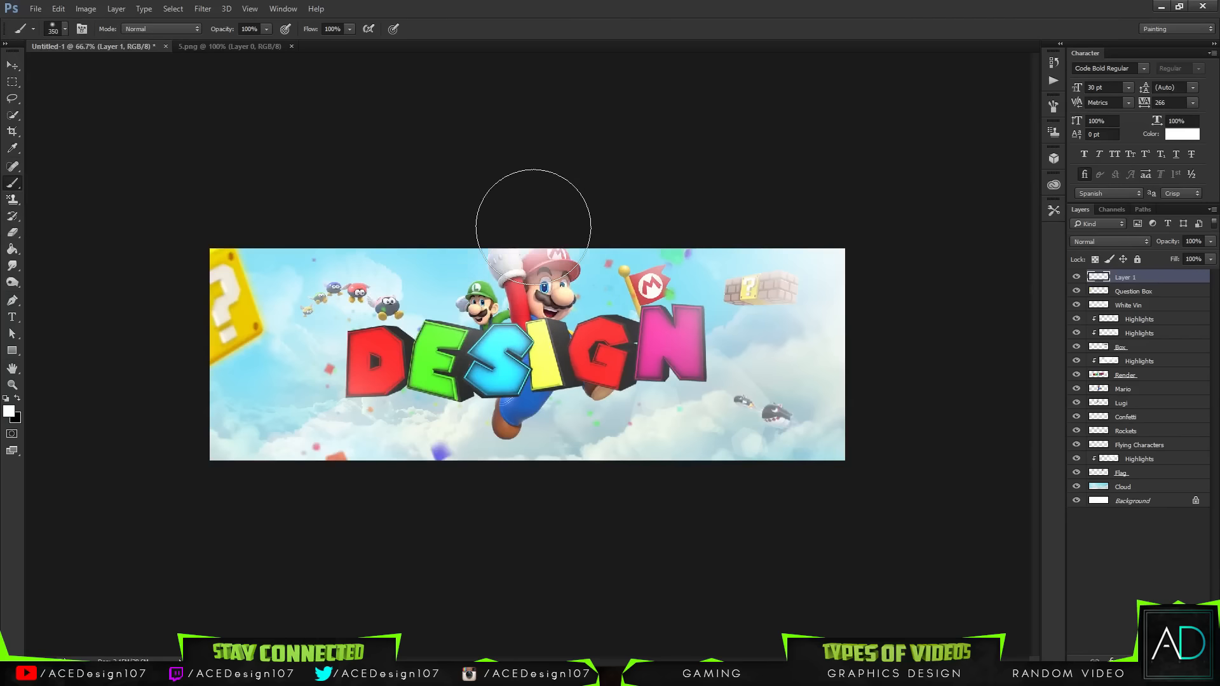
click(552, 216)
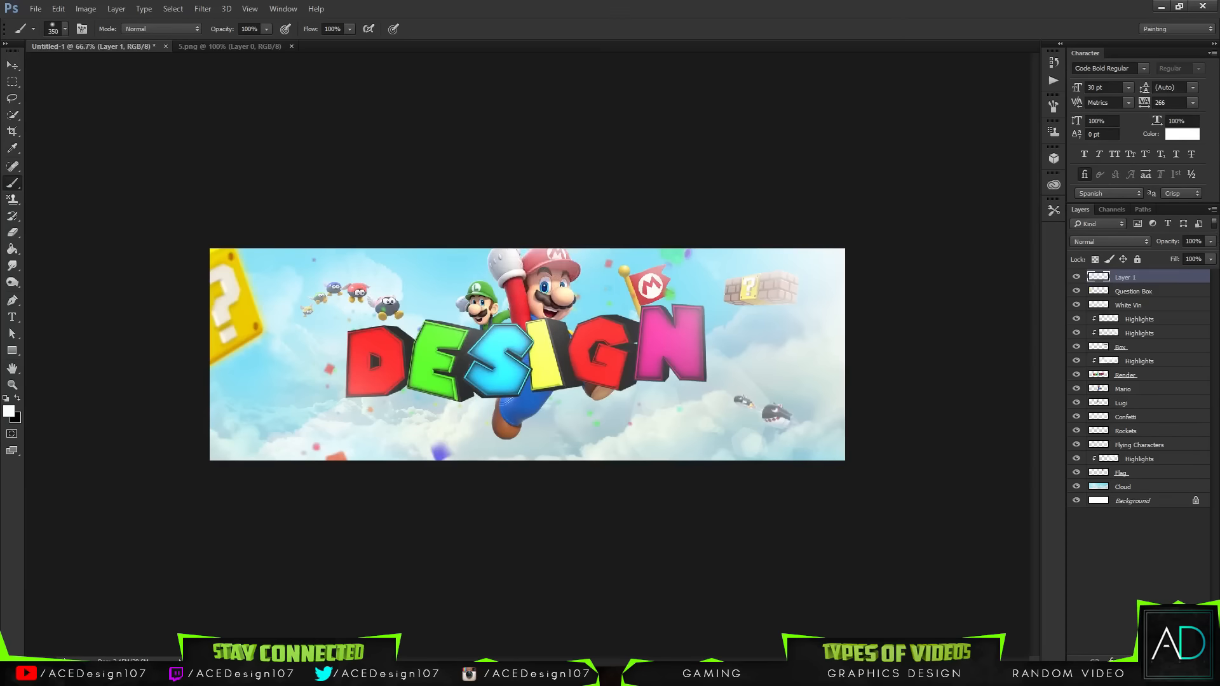
click(1210, 242)
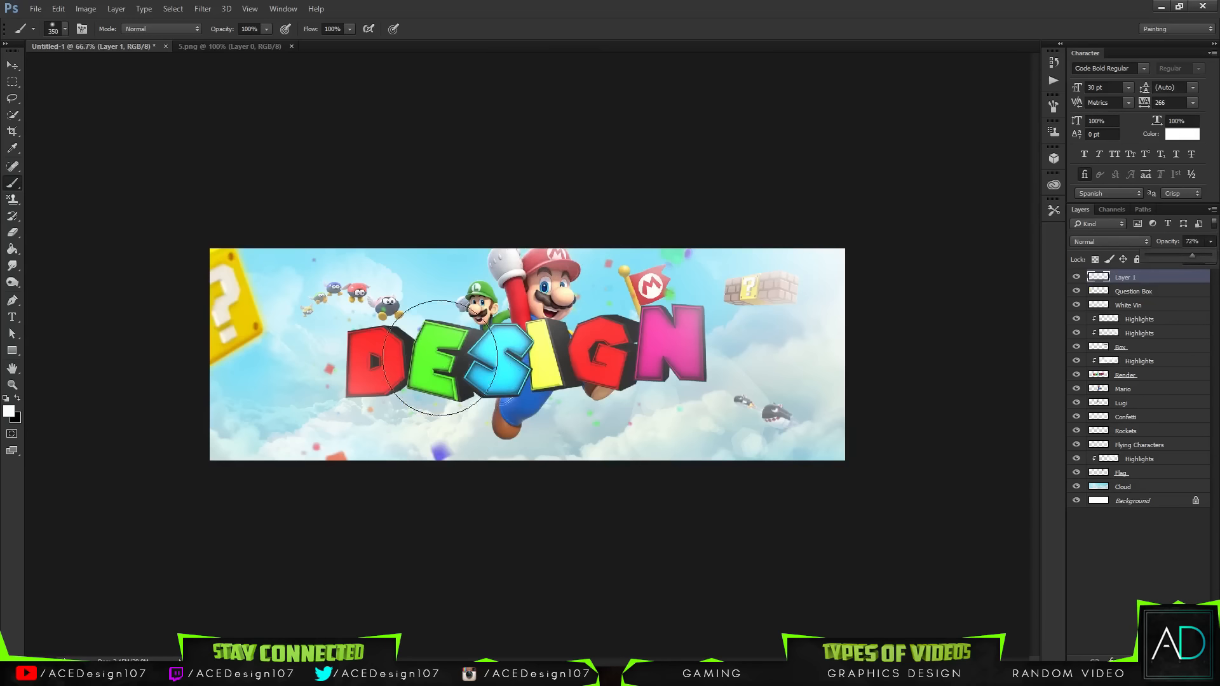
click(442, 263)
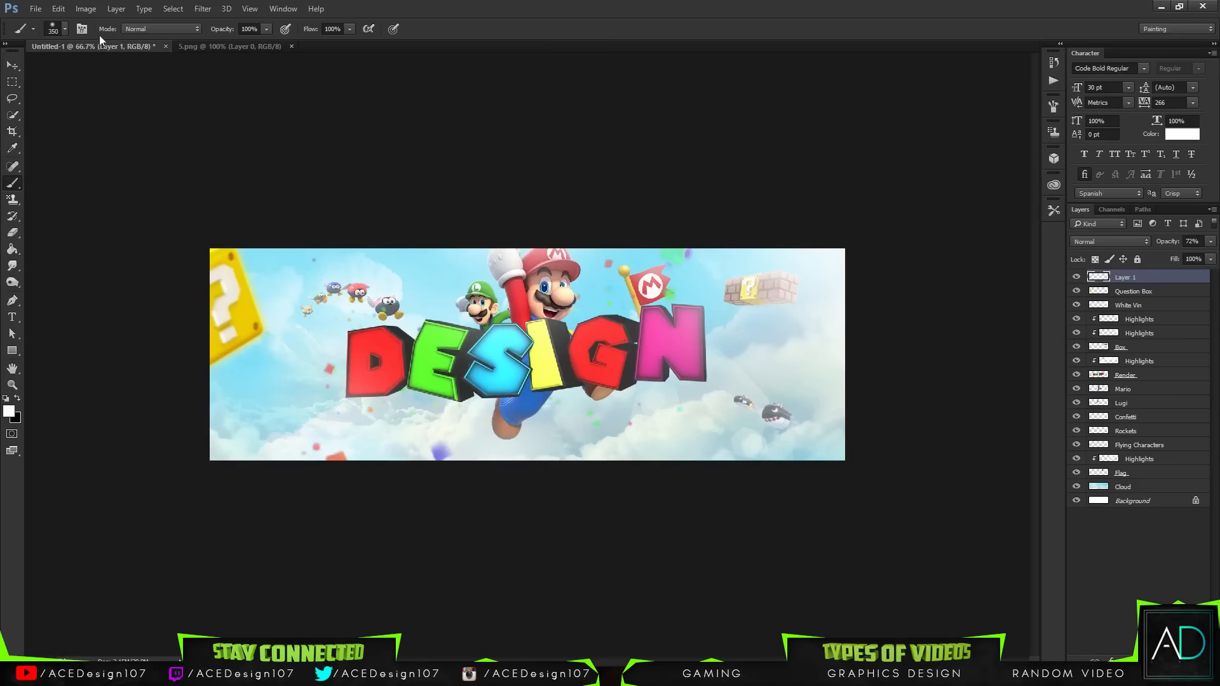
Step: Set the brush size to 750 px
click(64, 29)
click(148, 53)
double_click(148, 53)
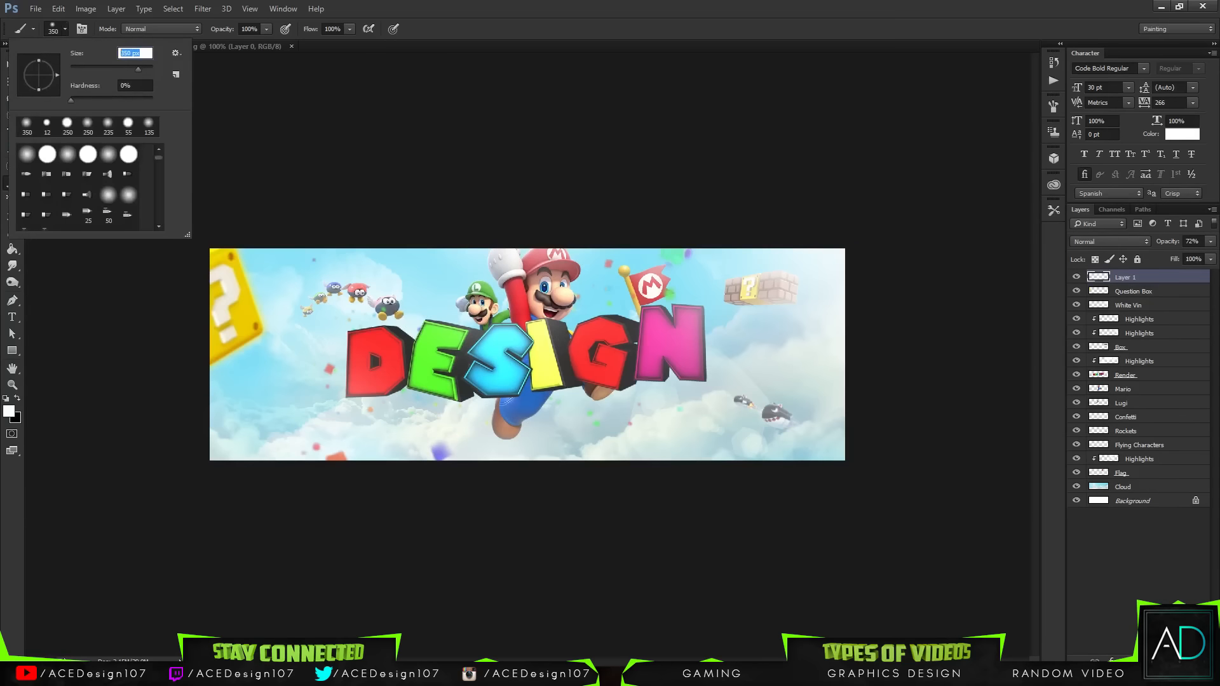
text(750)
key(Return)
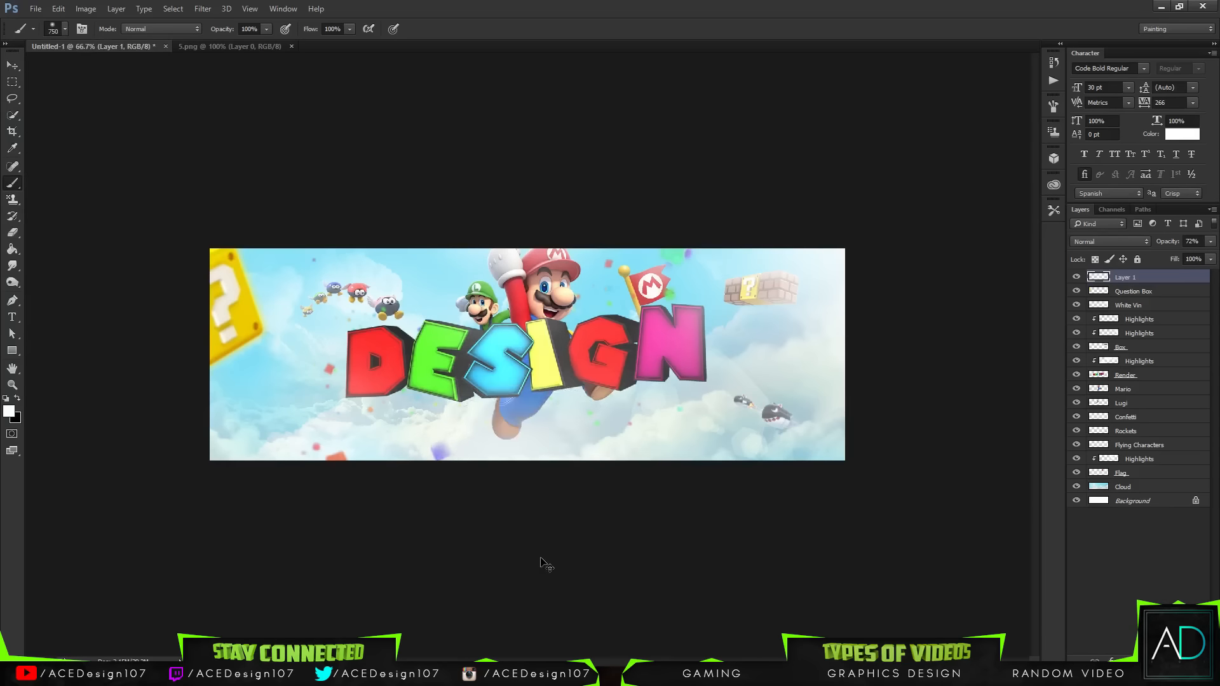
Step: Rename the haze layer as "Highlights"
key(v)
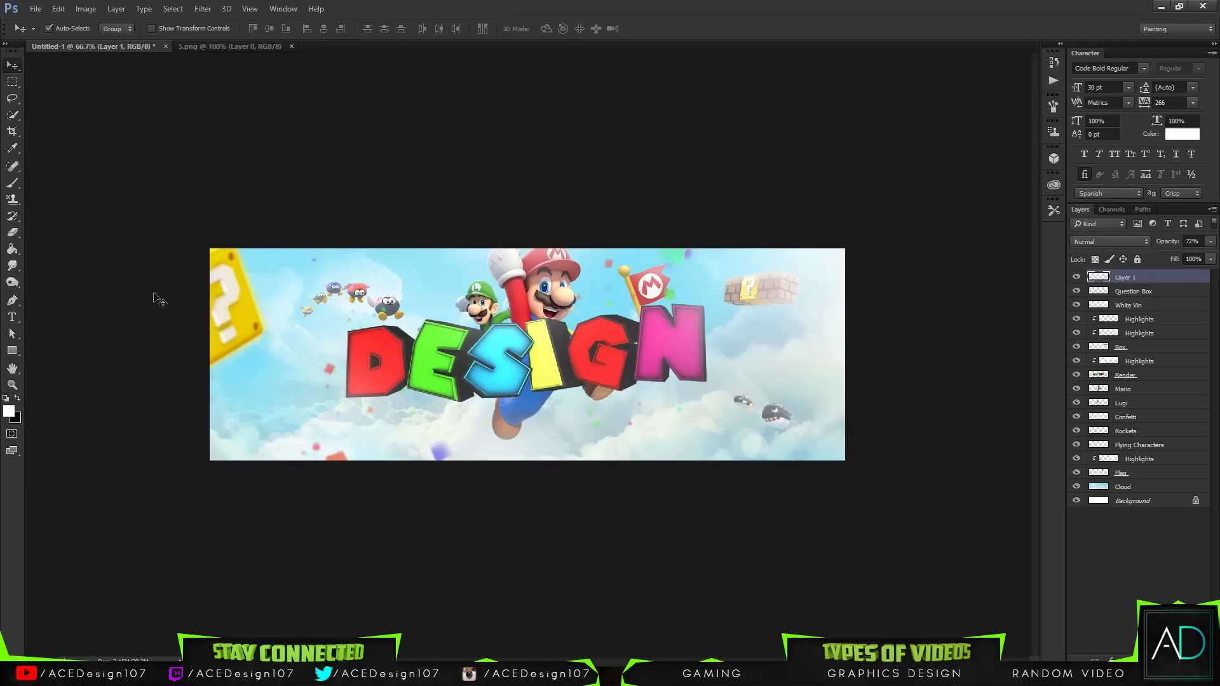
double_click(1126, 277)
text(Highlights)
key(Return)
Step: On a new layer, paint a white haze over the left question block with the 750 px brush and set its opacity to 49%
key(ctrl+shift+alt+n)
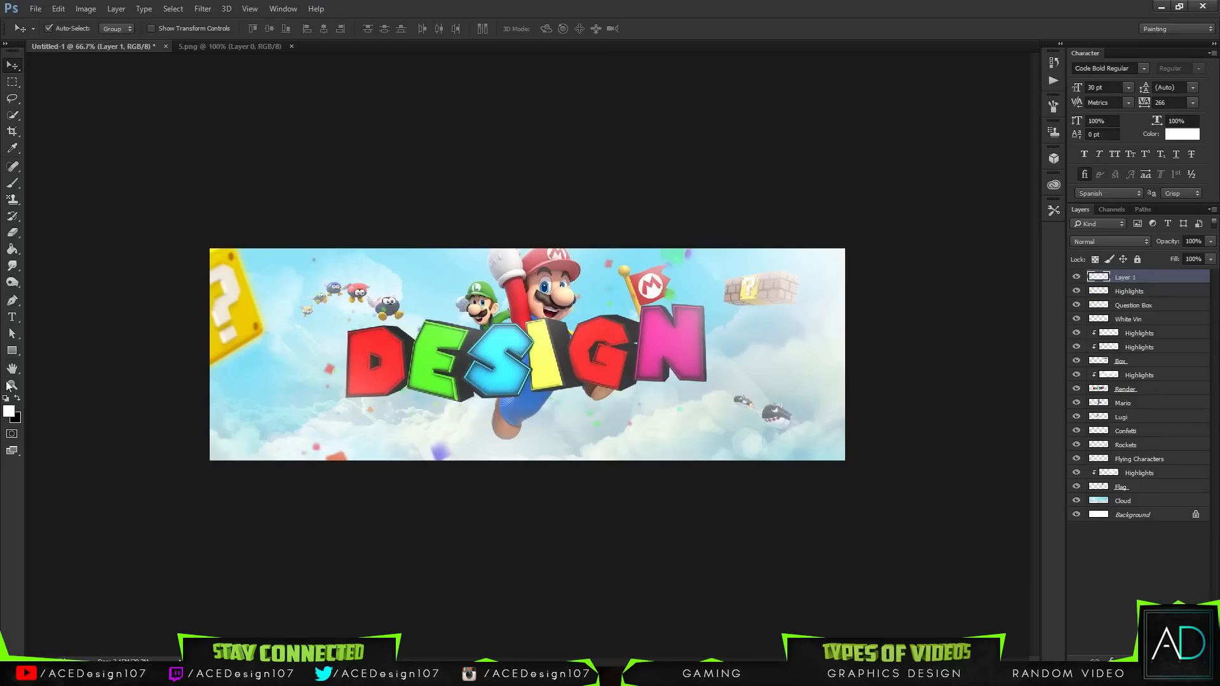
key(b)
click(141, 317)
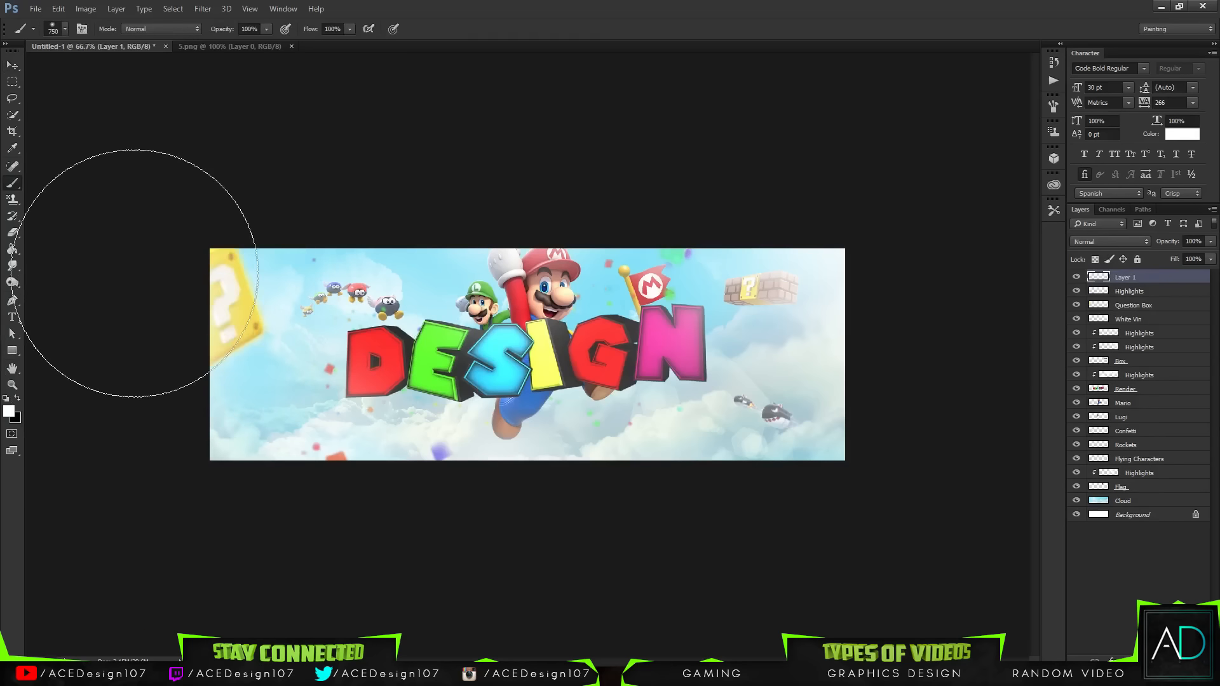
drag(100, 245, 218, 585)
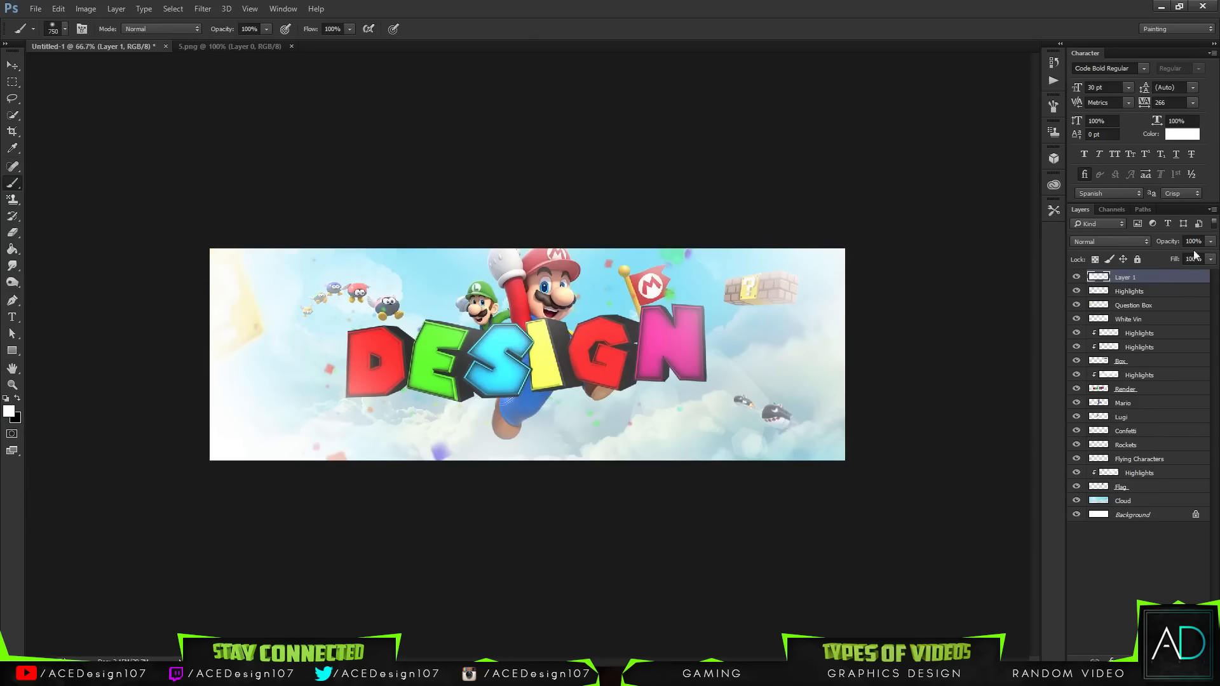
click(1210, 242)
mouse_move(1194, 253)
mouse_down()
mouse_move(1157, 258)
mouse_move(1175, 258)
mouse_up()
Step: Fit the canvas on screen and rename the new haze layer as "Highlights"
key(v)
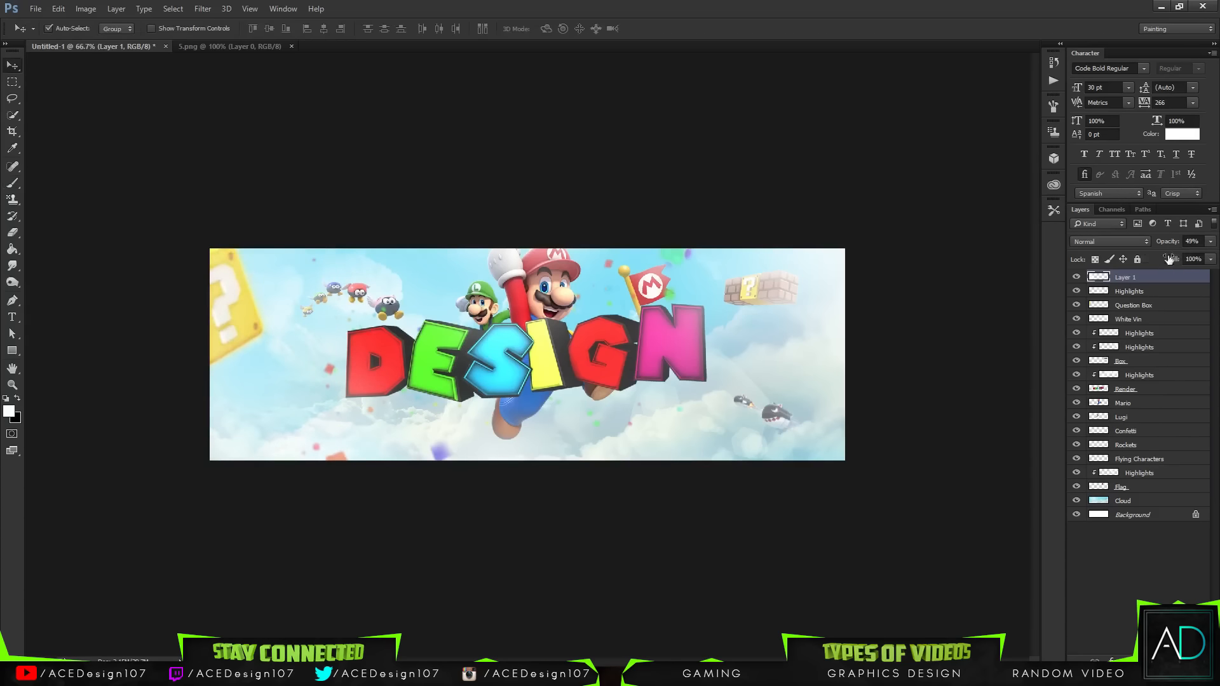
key(ctrl+0)
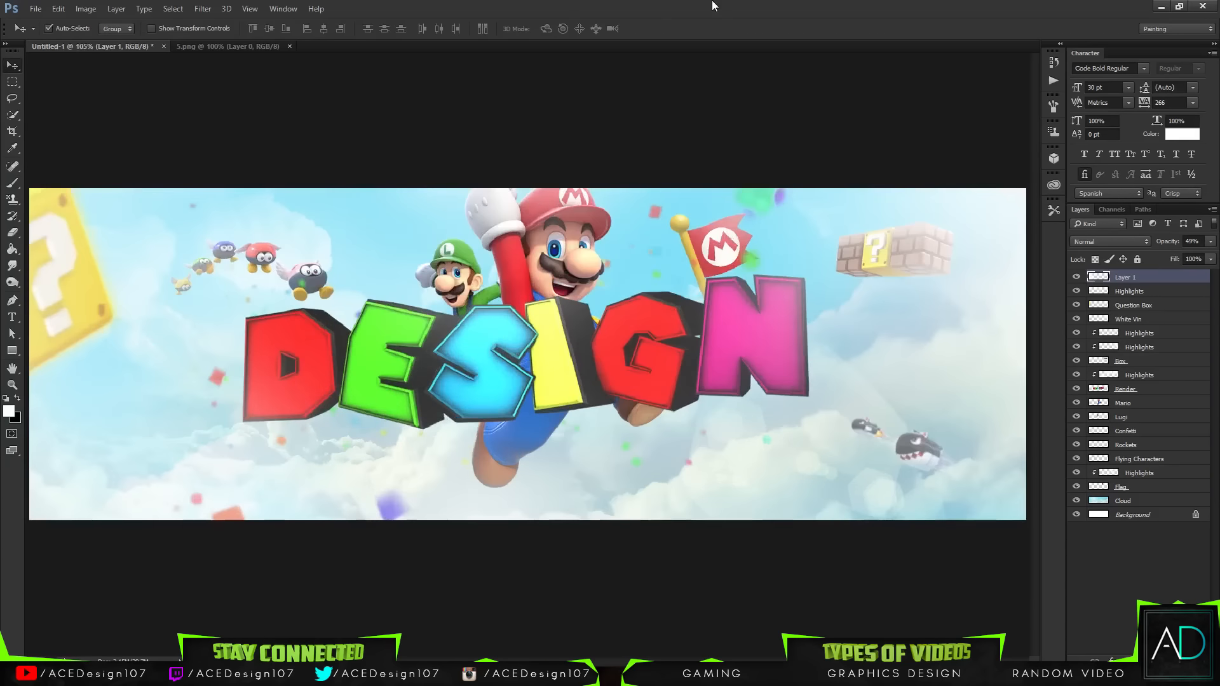
double_click(1135, 279)
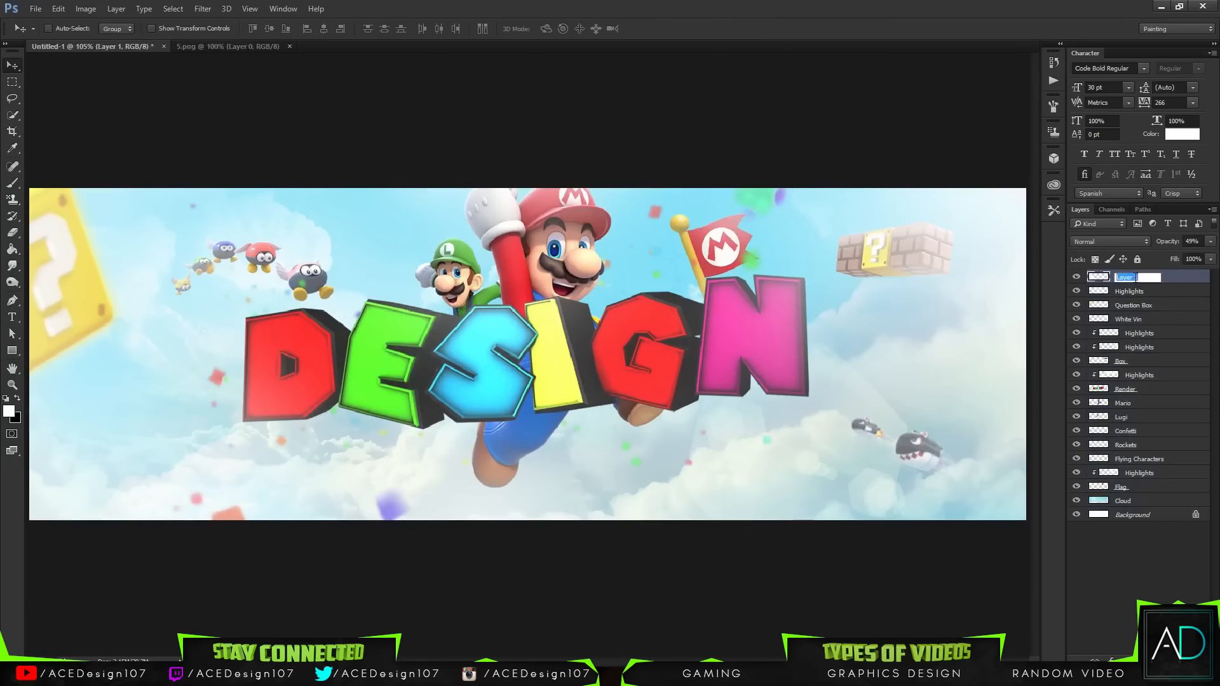
text(Highlights)
key(Return)
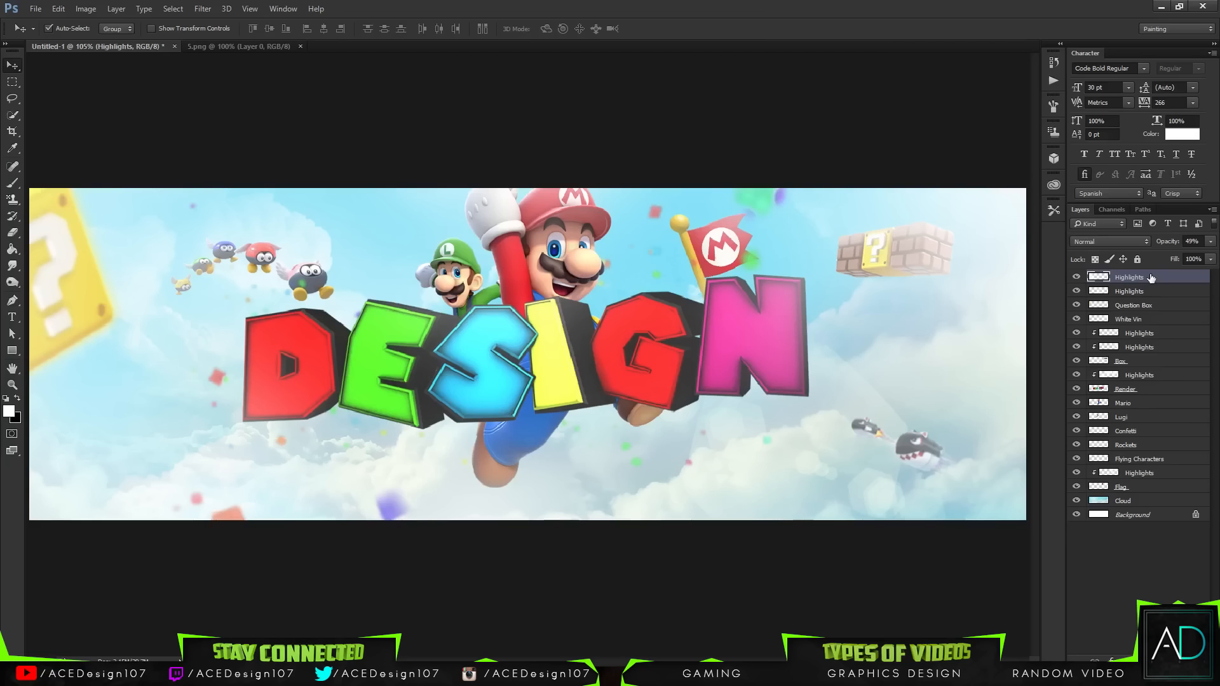
Step: Select each layer in turn from the top of the stack down to Background to review them
click(1140, 291)
click(1151, 281)
click(1131, 294)
click(1141, 307)
click(1135, 321)
click(1133, 334)
click(1133, 350)
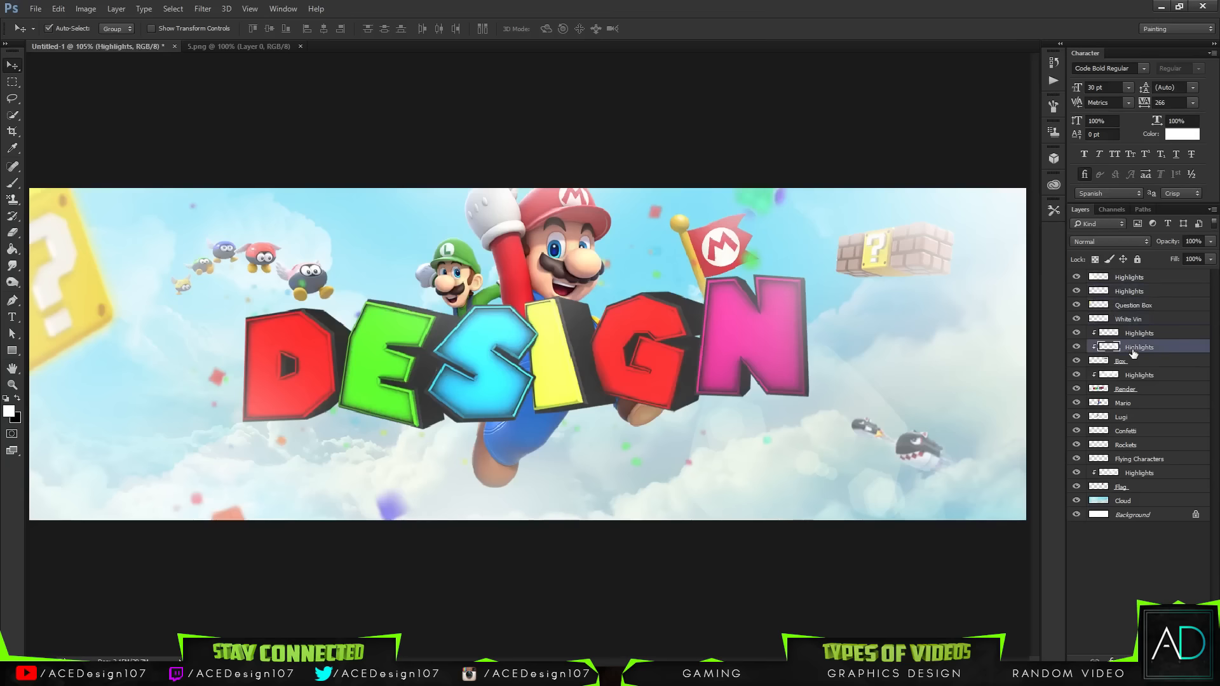
click(1122, 361)
click(1123, 375)
click(1123, 389)
click(1122, 404)
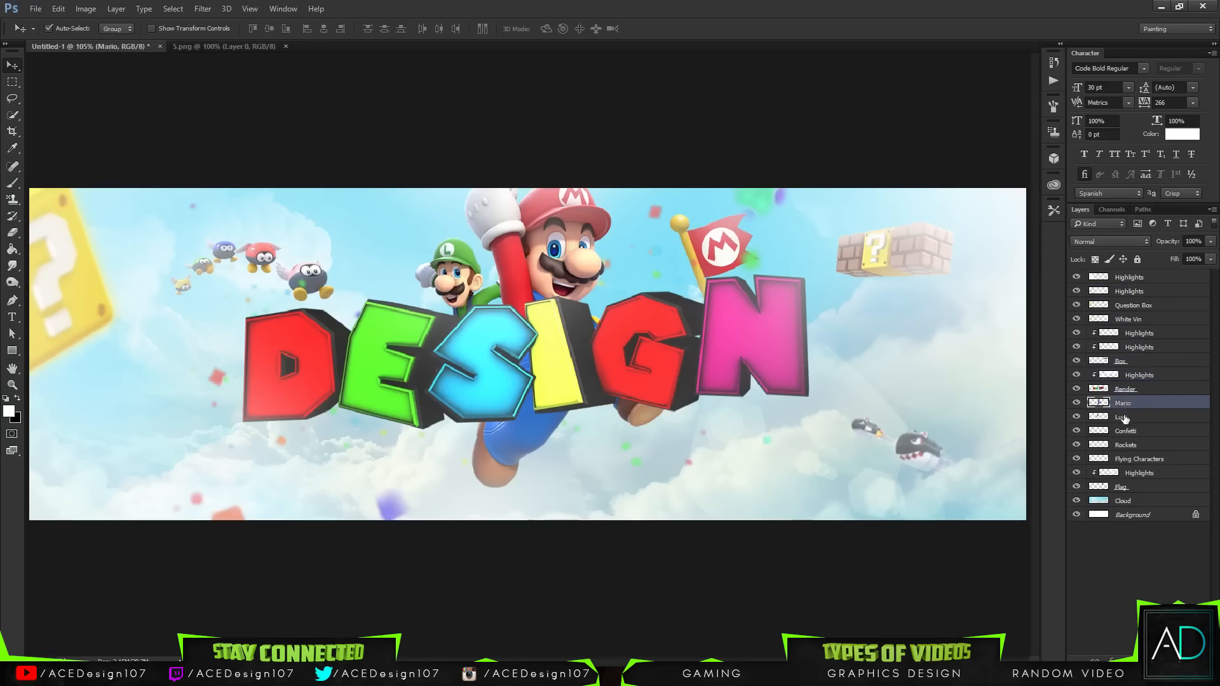
click(1123, 417)
click(1123, 431)
click(1122, 446)
click(1123, 459)
click(1122, 474)
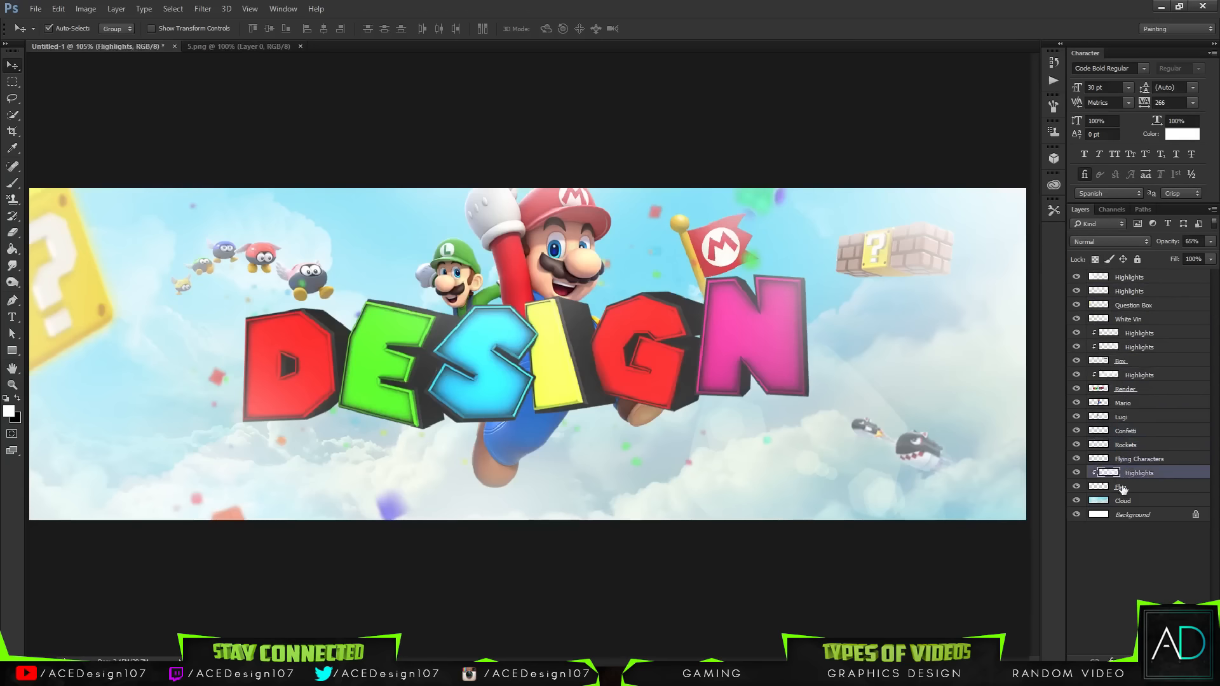
click(1122, 487)
click(1123, 501)
click(1130, 515)
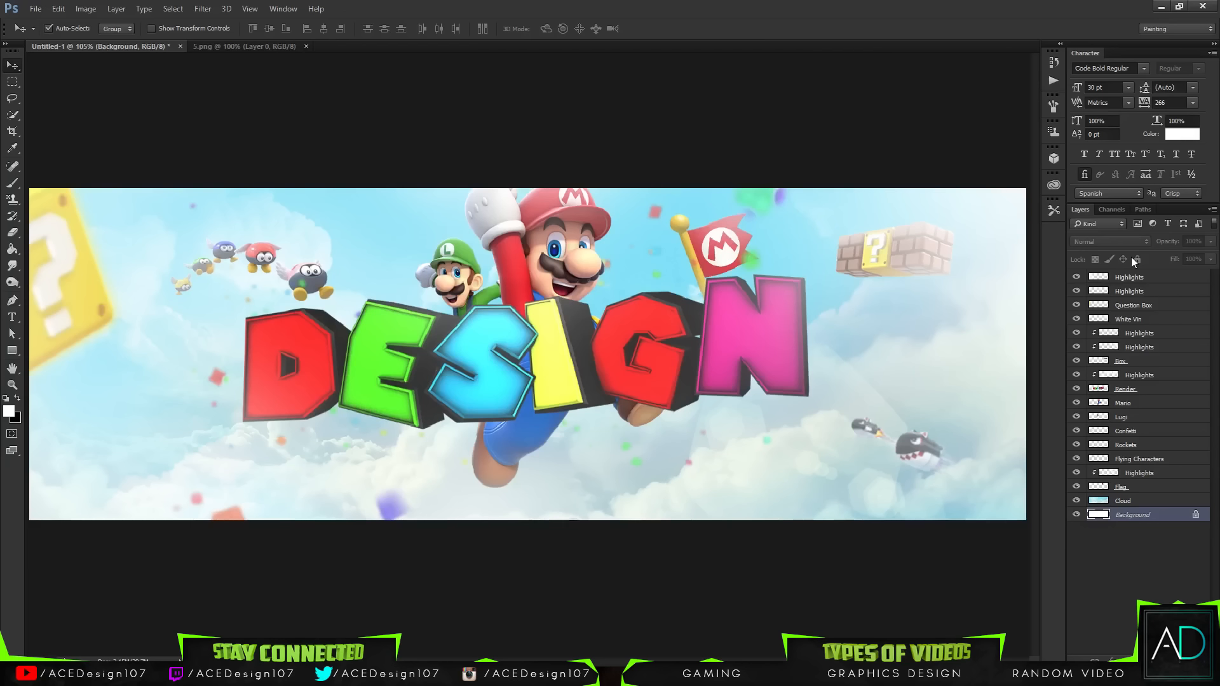
key(alt+Tab)
key(alt+Tab)
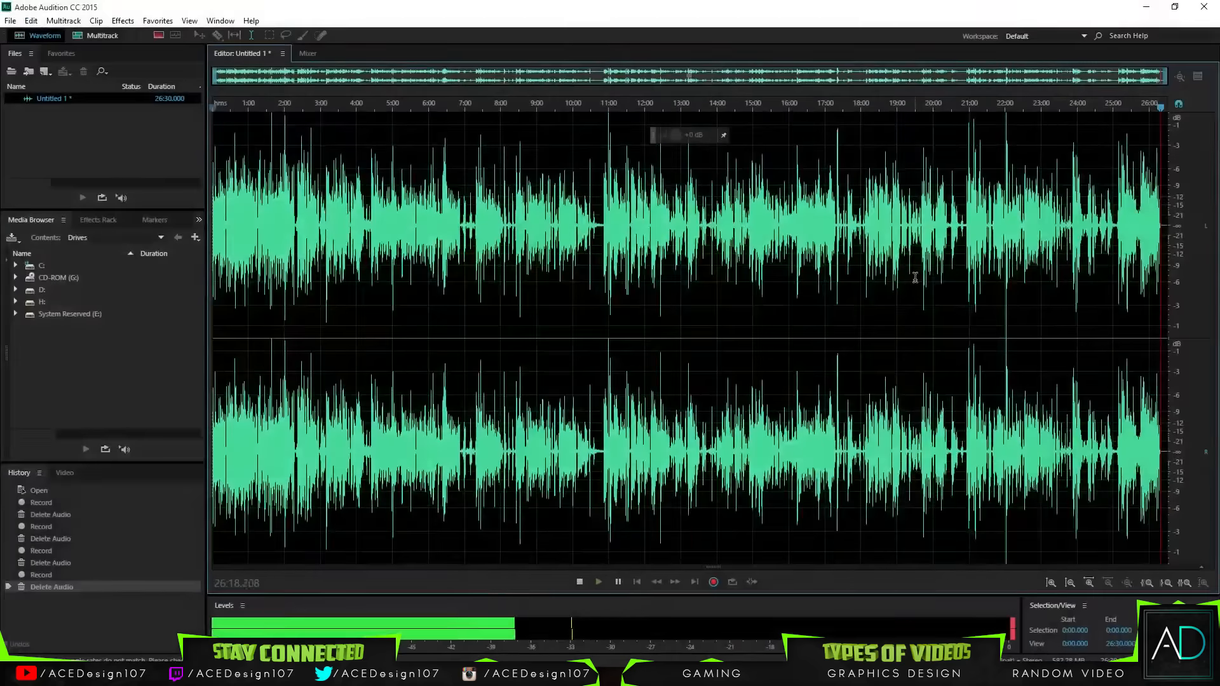